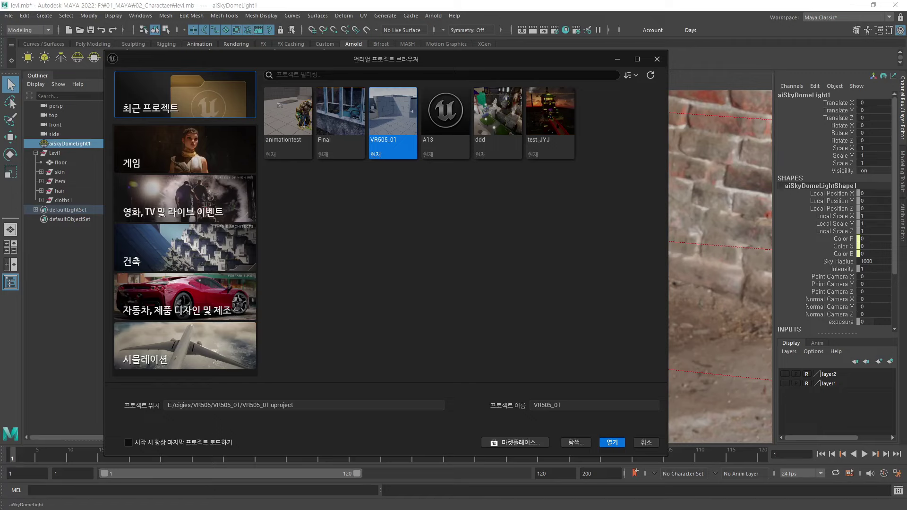
# - Move the Unreal Project Browser aside and bring the Maya Levi scene to the front
pyautogui.moveTo(514, 58); pyautogui.dragTo(569, 77)
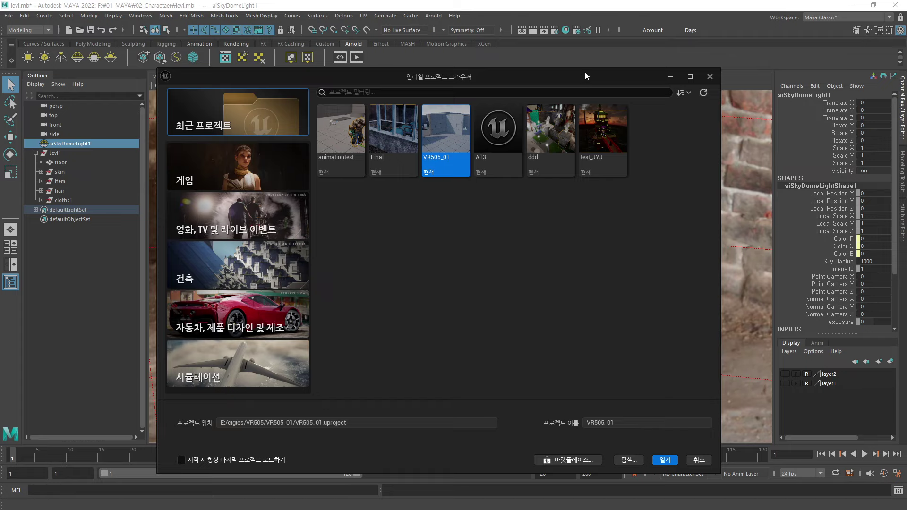
pyautogui.moveTo(583, 75); pyautogui.dragTo(689, 73)
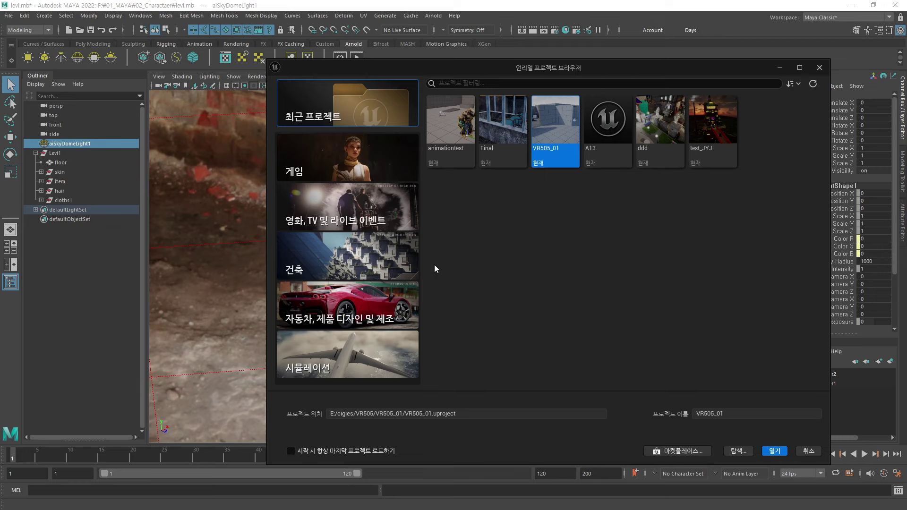
pyautogui.click(373, 6)
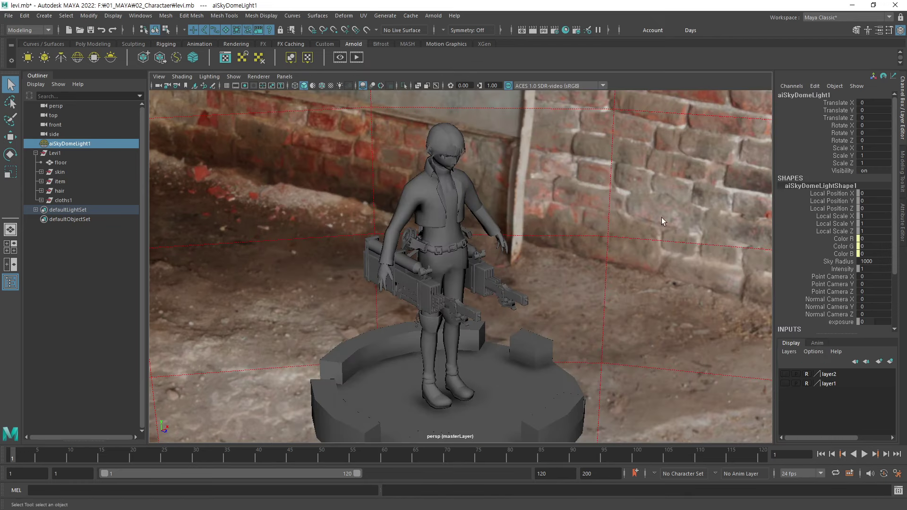
# - Zoom out, then select the floor, the whole character and the gun mesh in the viewport
pyautogui.scroll(-3, 575, 304)
pyautogui.scroll(-3, 536, 259)
pyautogui.scroll(-3, 522, 263)
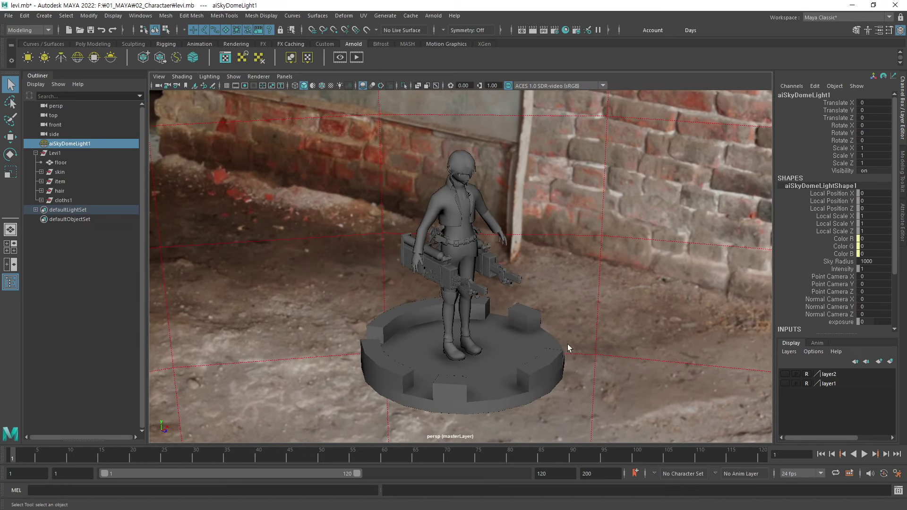
pyautogui.click(520, 392)
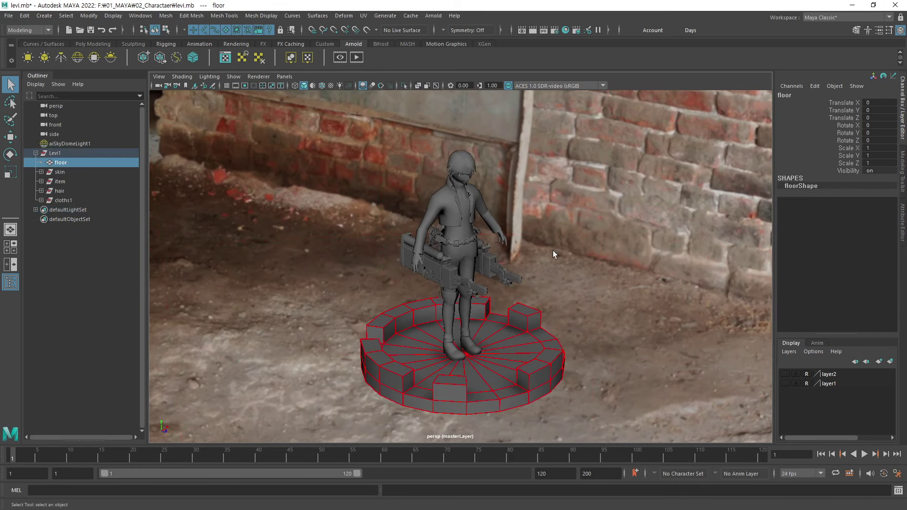
pyautogui.moveTo(551, 147); pyautogui.dragTo(355, 364)
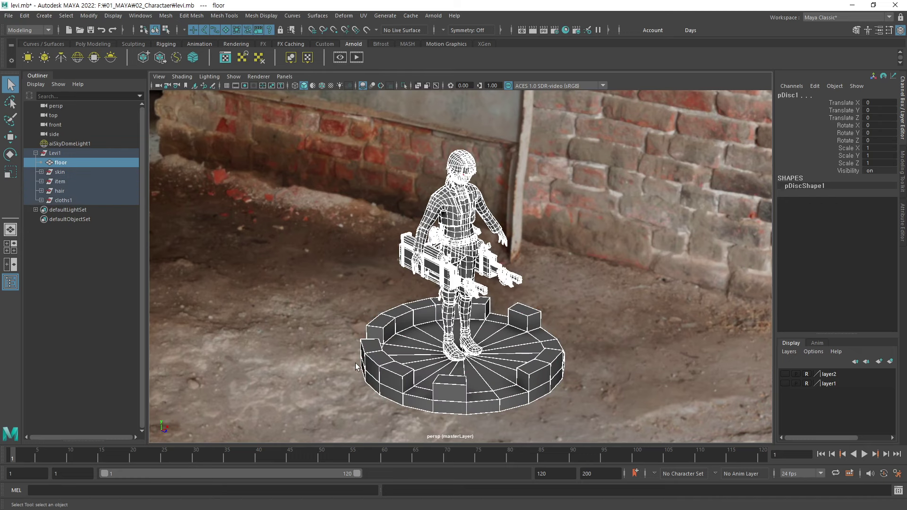
pyautogui.click(521, 271)
# - Inspect each Levi mesh in the Outliner, including skin, hair and cloths1
pyautogui.click(66, 162)
pyautogui.click(61, 172)
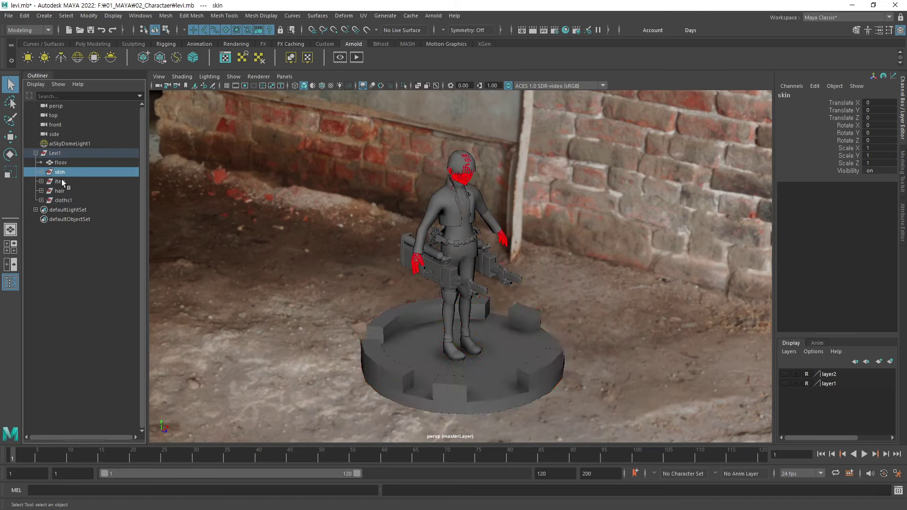
pyautogui.click(61, 181)
pyautogui.click(61, 191)
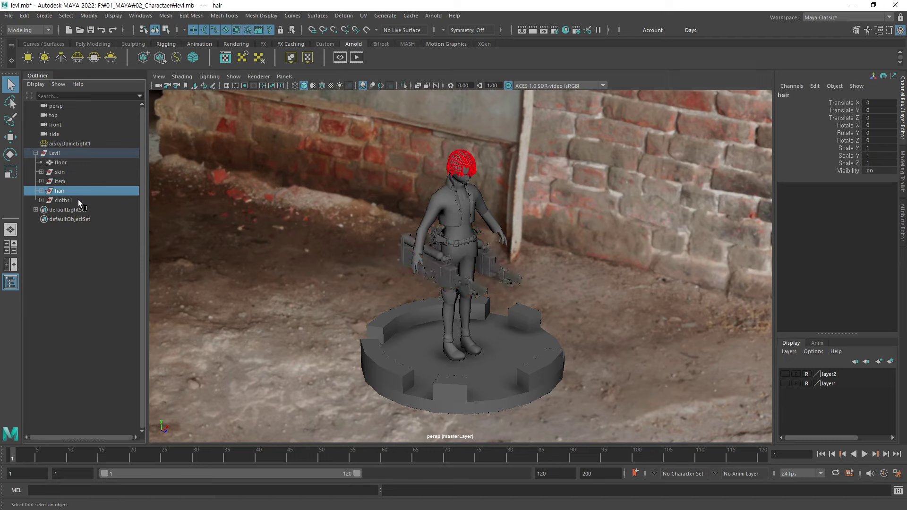
pyautogui.click(66, 200)
pyautogui.click(60, 190)
pyautogui.click(60, 181)
pyautogui.click(60, 172)
pyautogui.click(61, 162)
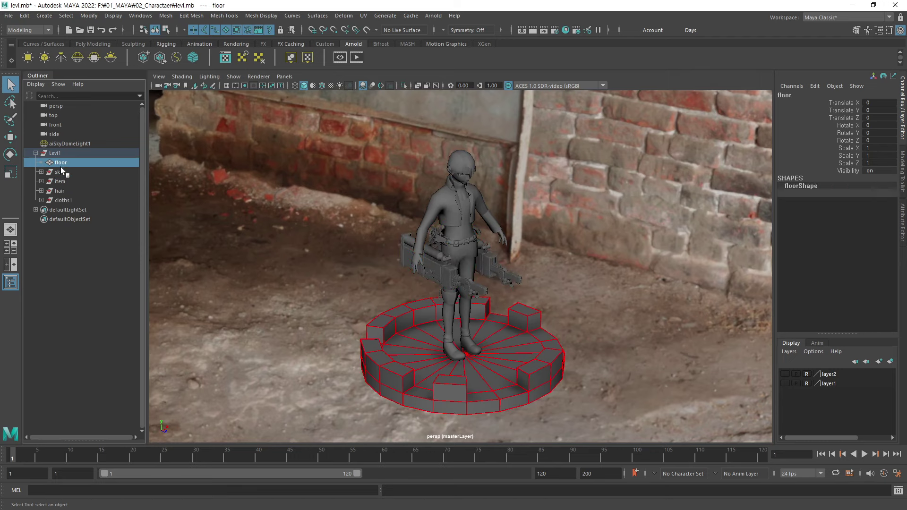
pyautogui.click(60, 172)
pyautogui.click(60, 181)
pyautogui.click(60, 191)
pyautogui.click(60, 200)
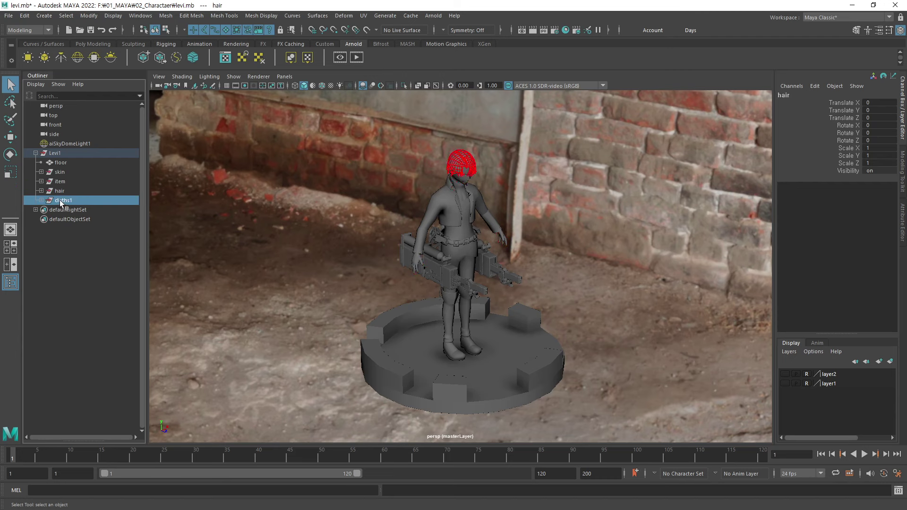
# - Select floor through cloths1 together, check the sky dome light, then reselect character and floor
pyautogui.keyDown('shift'); pyautogui.click(63, 162); pyautogui.keyUp('shift')
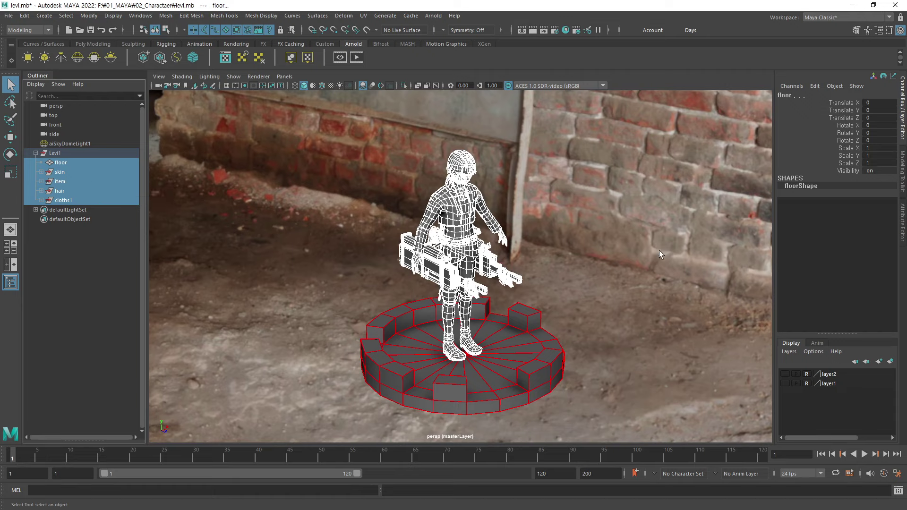
pyautogui.click(524, 253)
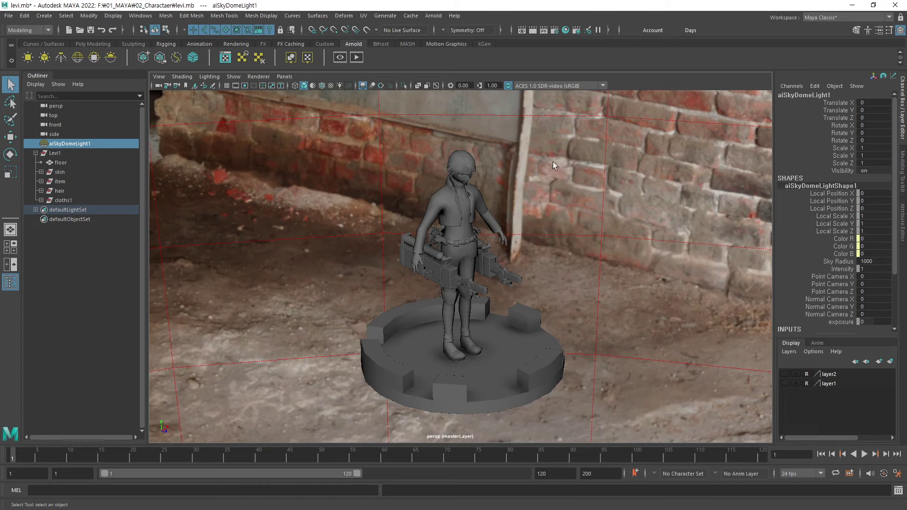
pyautogui.moveTo(554, 163); pyautogui.dragTo(283, 428)
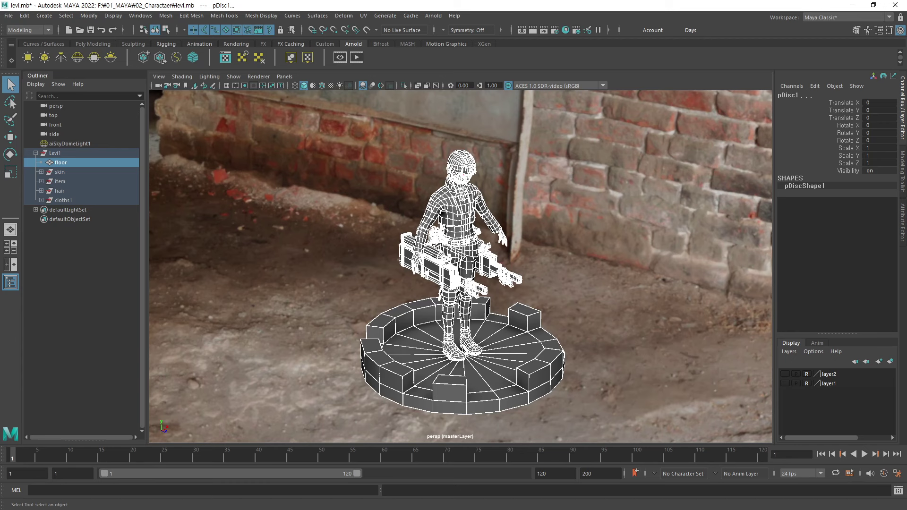
# - Open the Hypershade and move it aside from the character view
pyautogui.moveTo(716, 102); pyautogui.dragTo(476, 141)
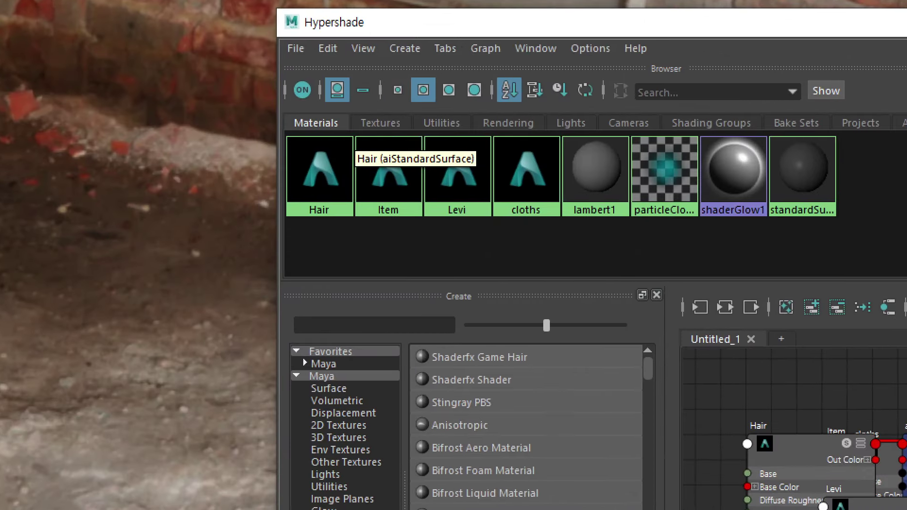
pyautogui.moveTo(320, 220); pyautogui.dragTo(338, 236)
pyautogui.moveTo(421, 253); pyautogui.dragTo(434, 241)
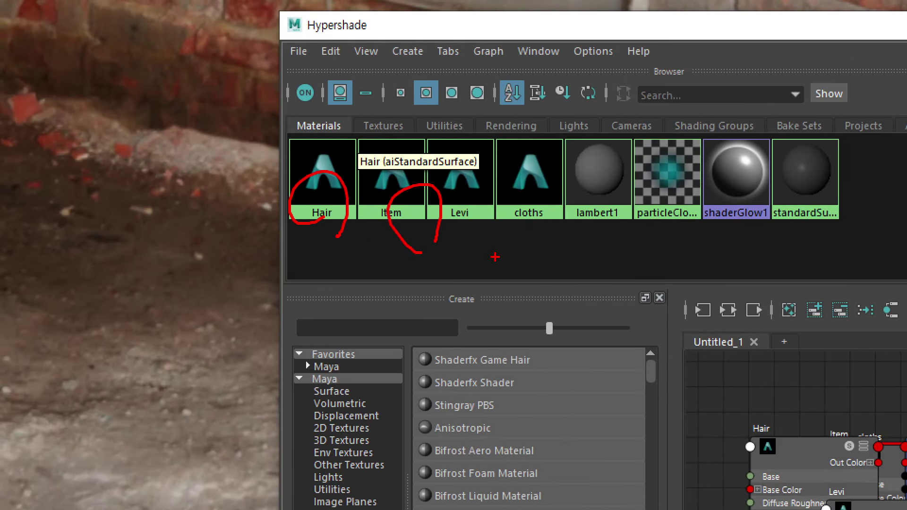
pyautogui.moveTo(495, 257); pyautogui.dragTo(484, 250)
pyautogui.moveTo(564, 228); pyautogui.dragTo(536, 244)
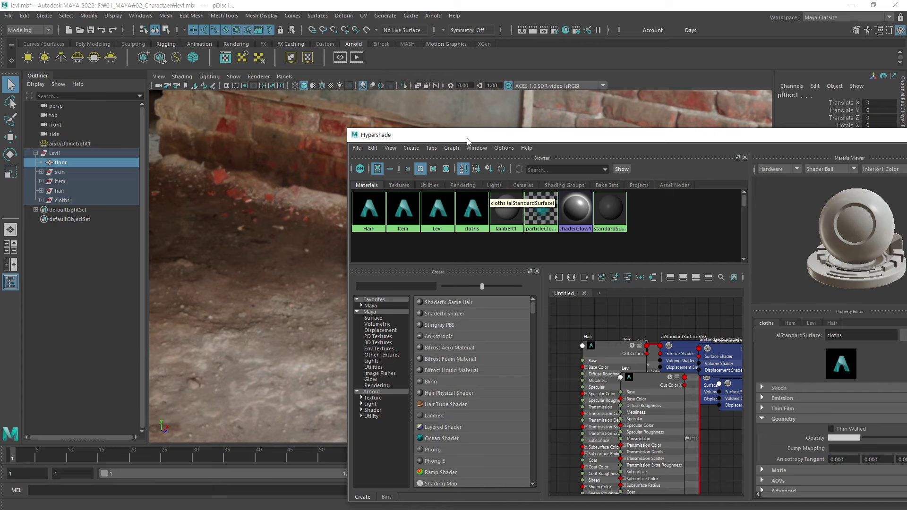
# - Reposition the Hypershade to reveal Levi and review the Hair, Item, Levi and cloths materials
pyautogui.moveTo(468, 141); pyautogui.dragTo(259, 247)
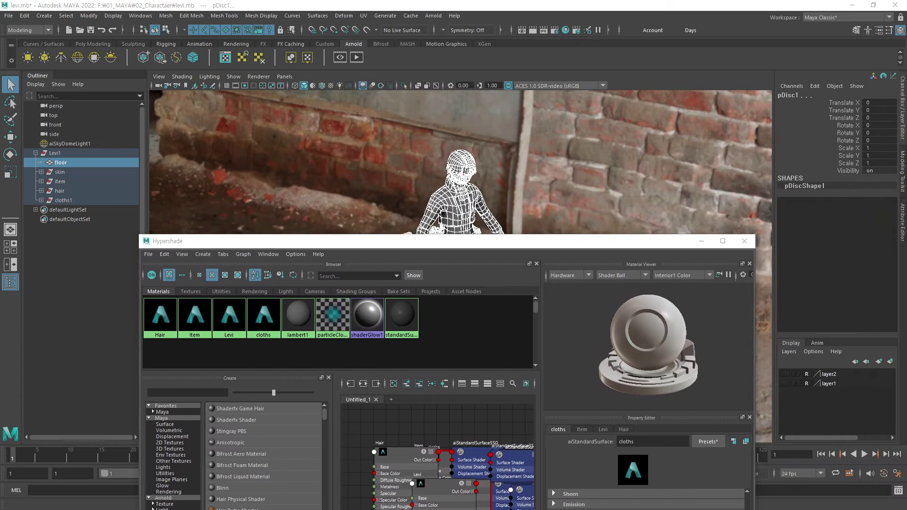
pyautogui.moveTo(210, 193); pyautogui.dragTo(259, 133)
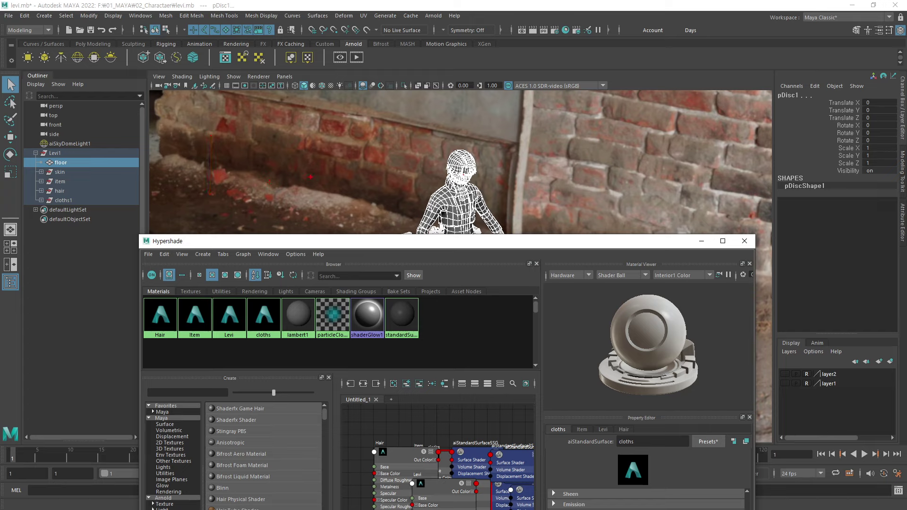
pyautogui.moveTo(194, 138)
pyautogui.mouseDown()
pyautogui.moveTo(234, 179)
pyautogui.moveTo(306, 152)
pyautogui.moveTo(296, 176)
pyautogui.mouseUp()
pyautogui.moveTo(344, 152)
pyautogui.mouseDown()
pyautogui.moveTo(357, 163)
pyautogui.moveTo(462, 149)
pyautogui.moveTo(471, 164)
pyautogui.mouseUp()
pyautogui.moveTo(606, 116); pyautogui.dragTo(580, 162)
pyautogui.moveTo(613, 144); pyautogui.dragTo(648, 160)
pyautogui.moveTo(665, 107); pyautogui.dragTo(677, 168)
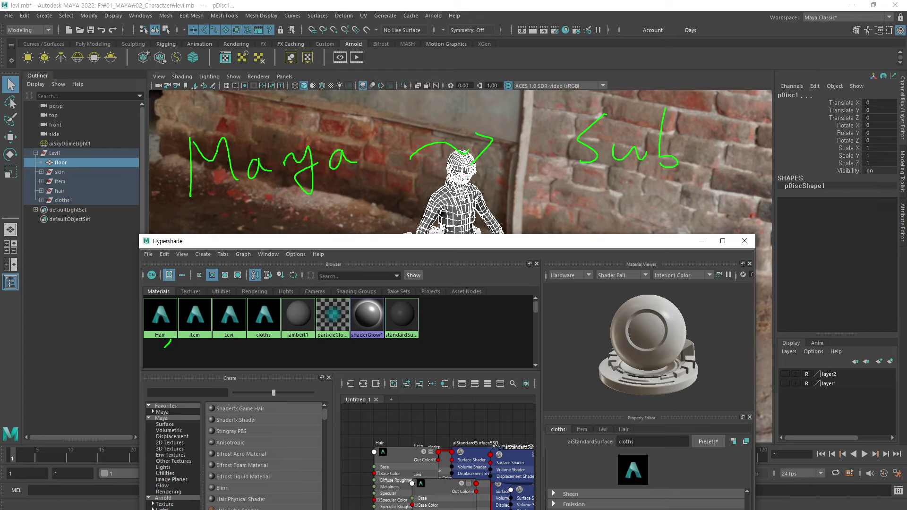
pyautogui.moveTo(166, 343); pyautogui.dragTo(179, 338)
pyautogui.moveTo(179, 297)
pyautogui.mouseDown()
pyautogui.moveTo(202, 341)
pyautogui.moveTo(222, 312)
pyautogui.moveTo(255, 306)
pyautogui.mouseUp()
pyautogui.moveTo(283, 341)
pyautogui.mouseDown()
pyautogui.moveTo(277, 349)
pyautogui.moveTo(289, 307)
pyautogui.mouseUp()
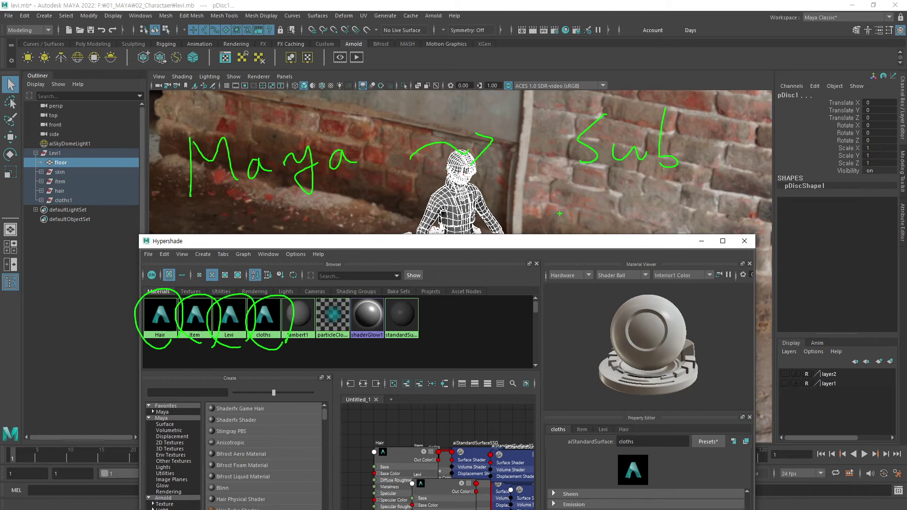
pyautogui.press('Escape')
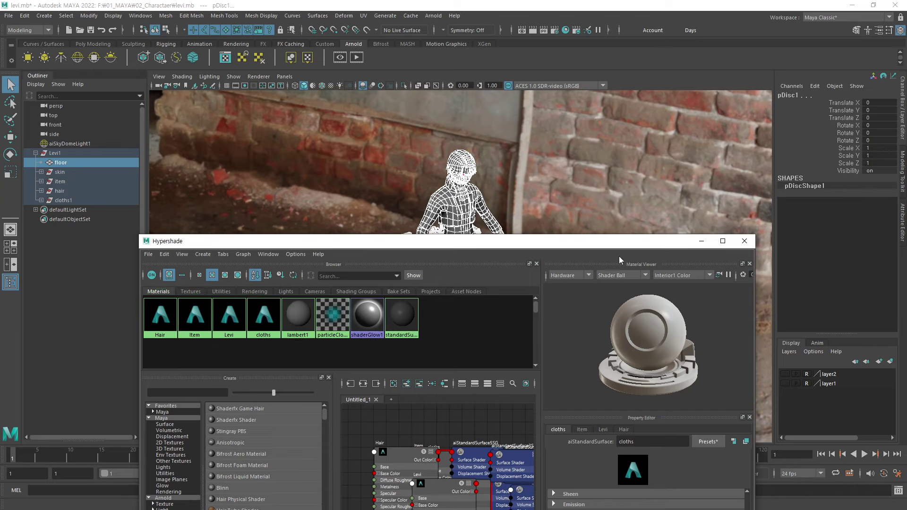
# - Move the Hypershade lower and select the character with its base
pyautogui.moveTo(637, 243); pyautogui.dragTo(611, 375)
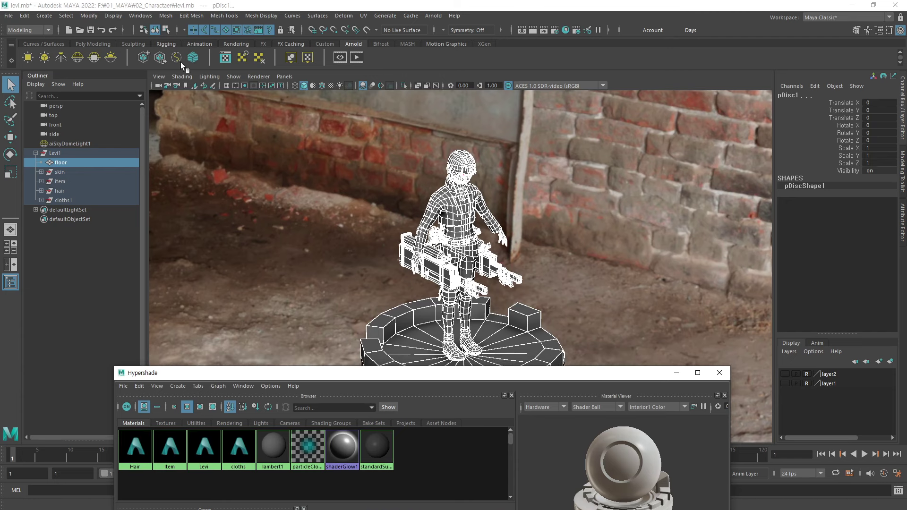
pyautogui.moveTo(613, 155); pyautogui.dragTo(562, 163)
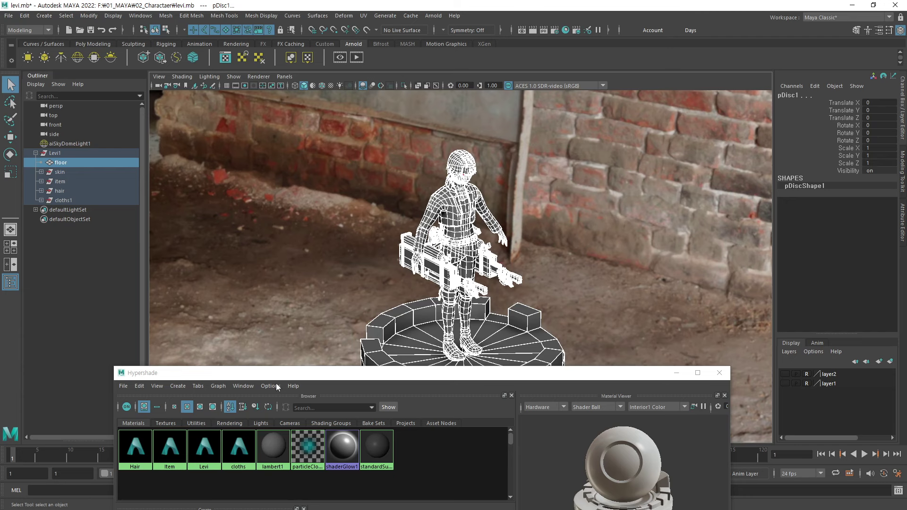
pyautogui.moveTo(607, 138); pyautogui.dragTo(304, 354)
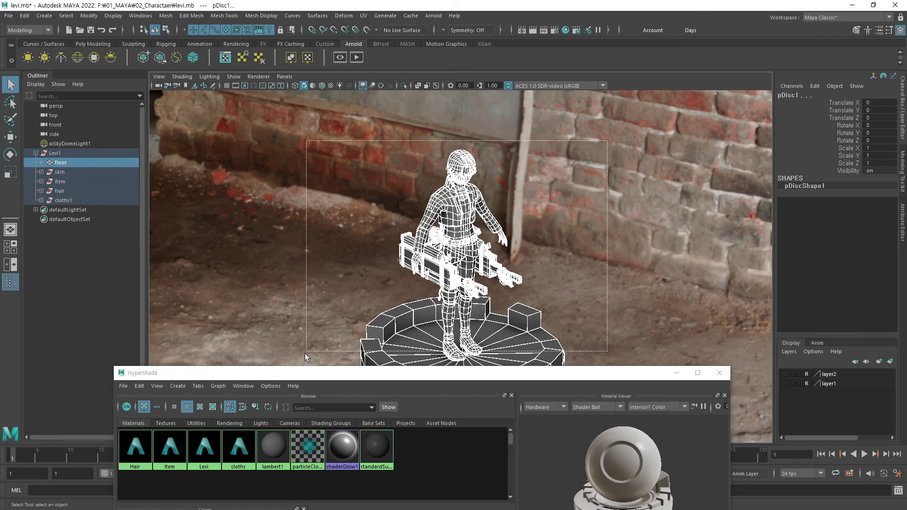
pyautogui.click(9, 17)
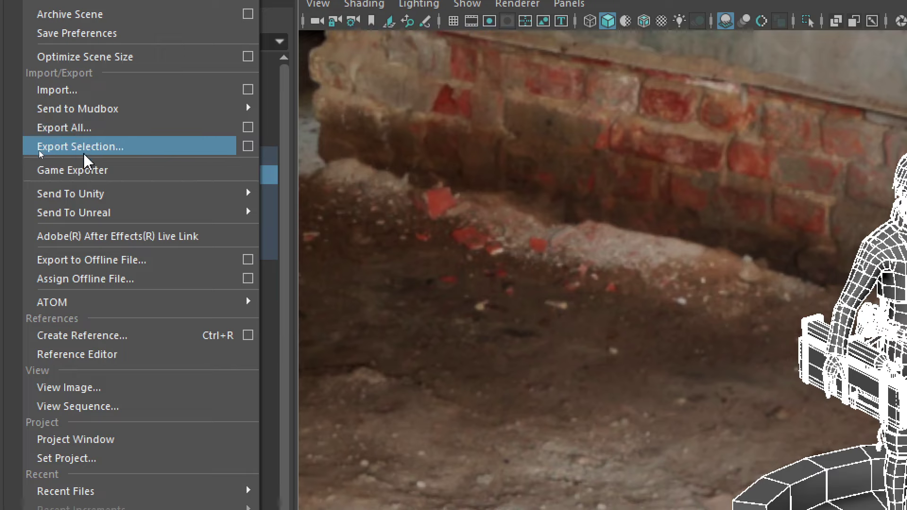
pyautogui.click(43, 149)
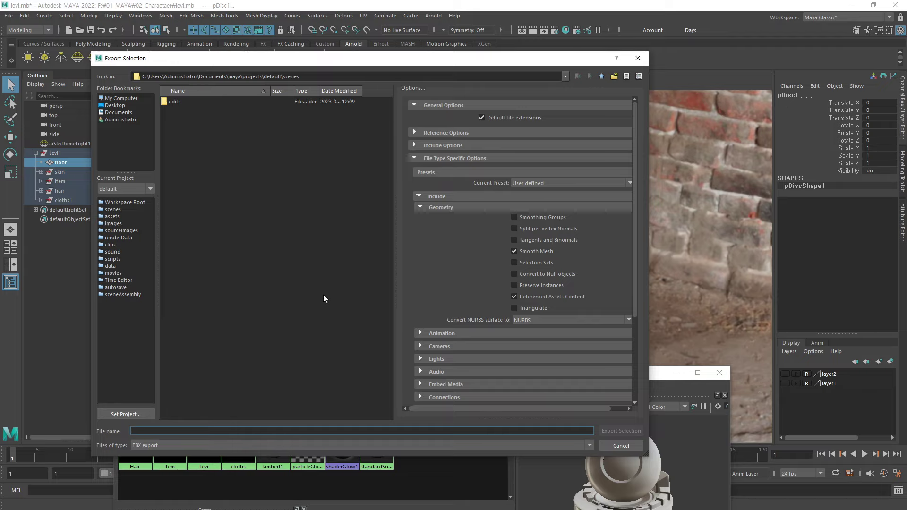
pyautogui.click(177, 445)
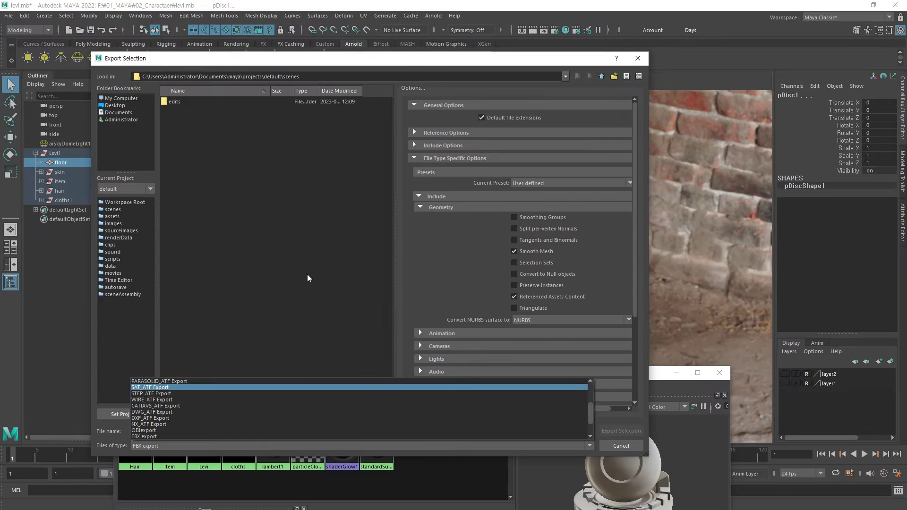
pyautogui.click(307, 274)
pyautogui.click(638, 58)
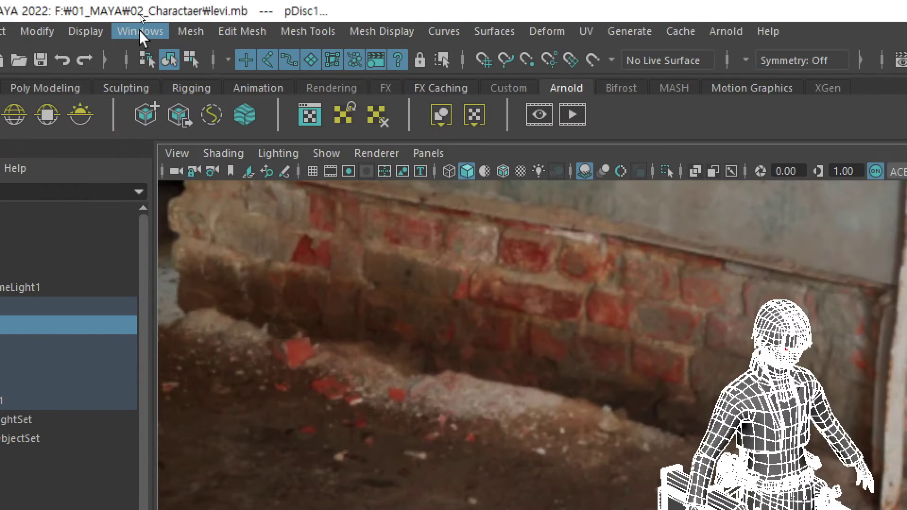
pyautogui.click(142, 17)
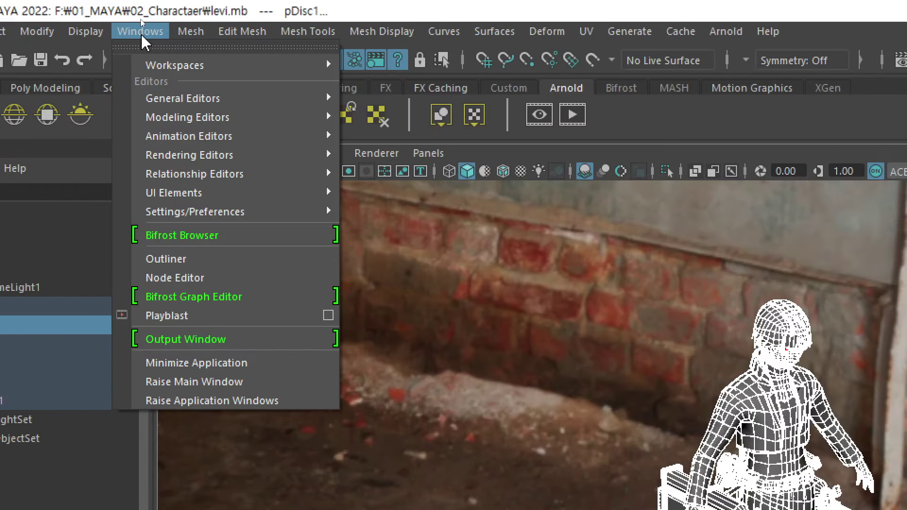
pyautogui.moveTo(256, 214)
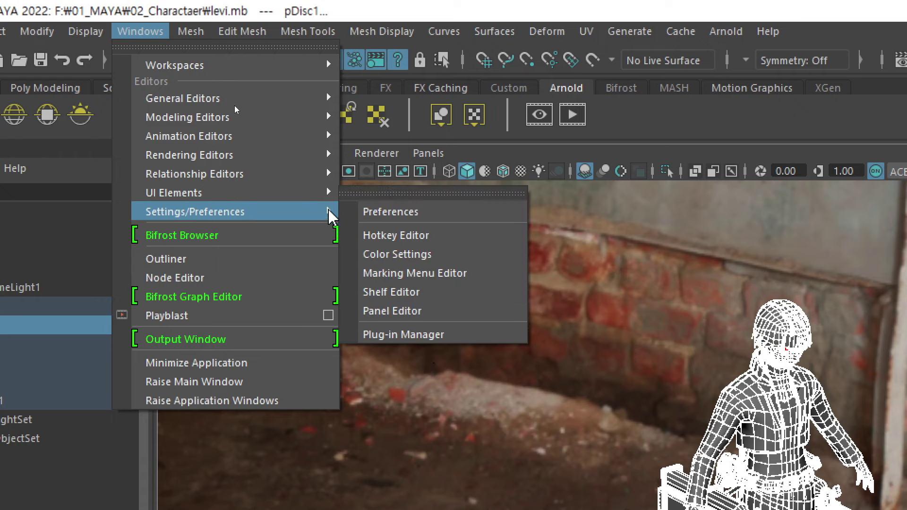
pyautogui.click(419, 335)
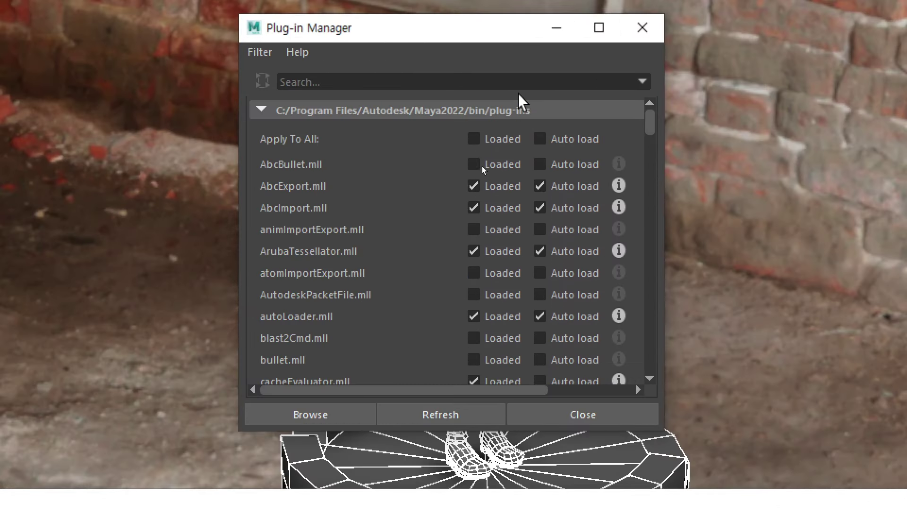
pyautogui.click(489, 162)
pyautogui.write('fb')
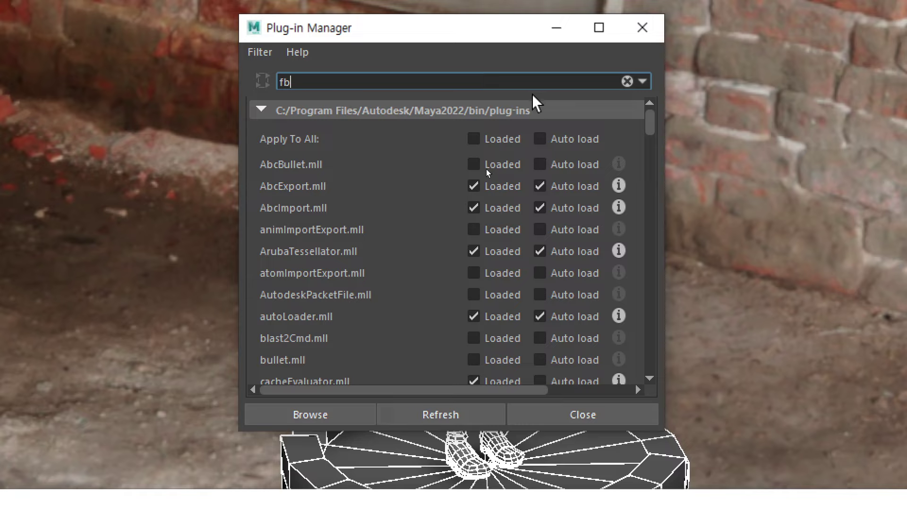
pyautogui.write('x')
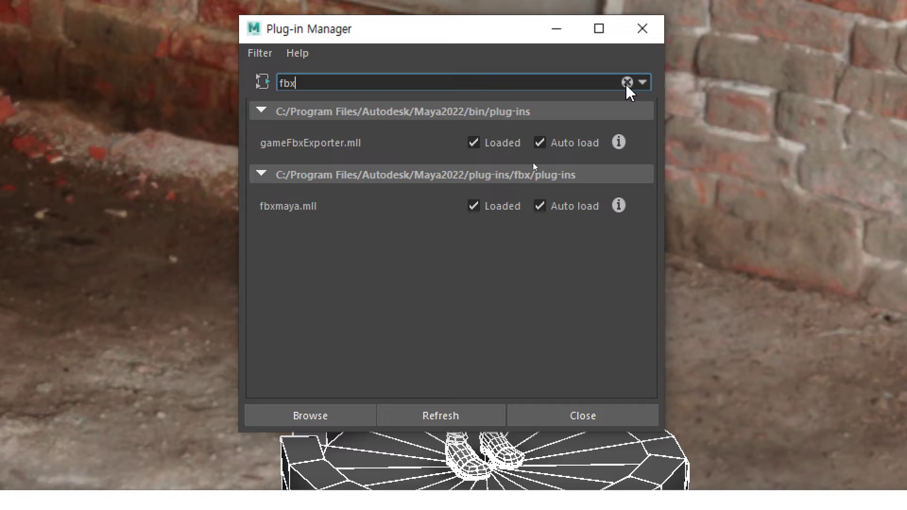
pyautogui.click(618, 75)
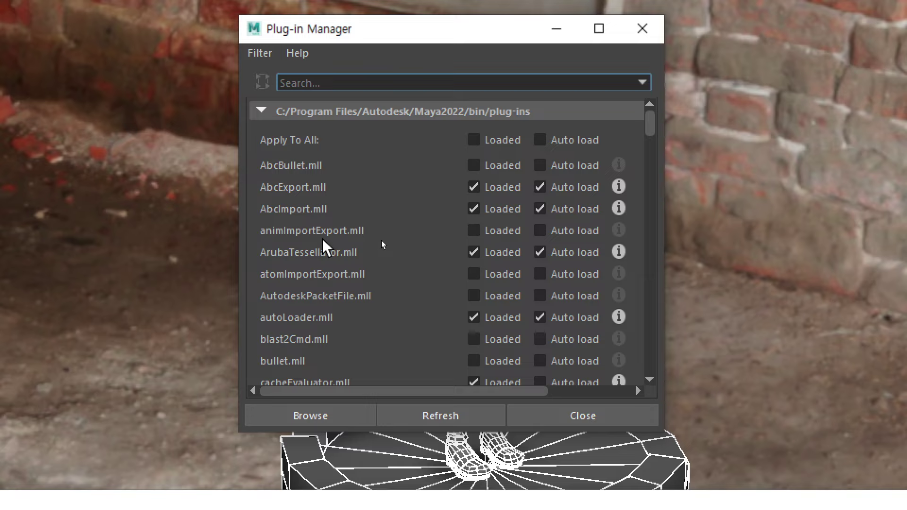
pyautogui.write('mtoa')
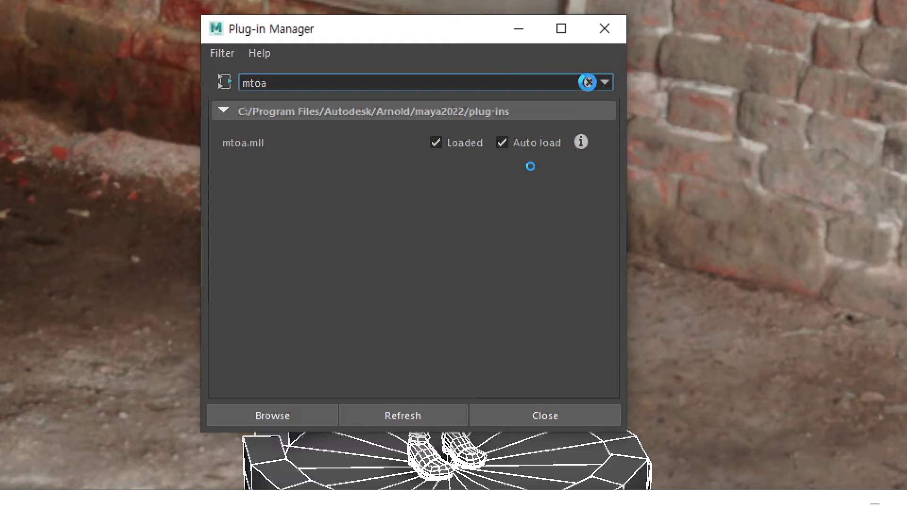
pyautogui.click(589, 82)
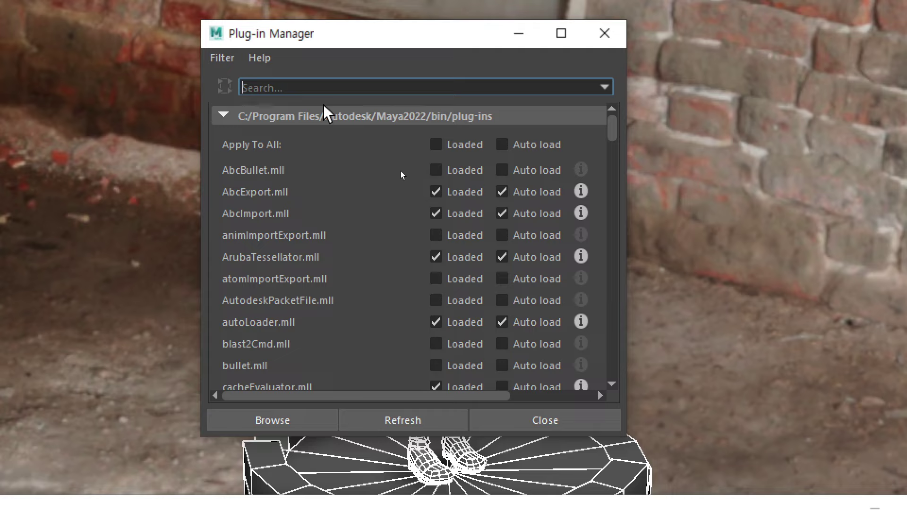
# - Filter plug-ins by 'sub', load and auto-load all Substance plug-ins, then close the manager
pyautogui.write('sub')
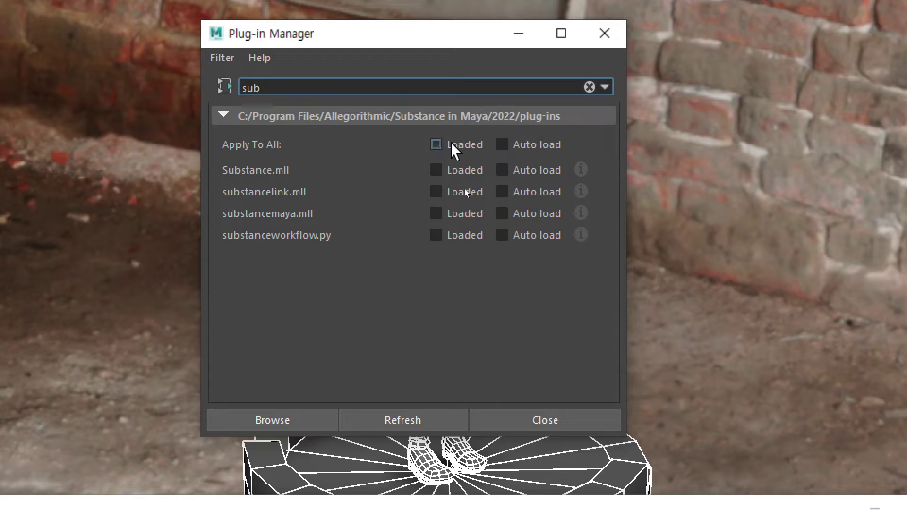
pyautogui.click(435, 145)
pyautogui.click(503, 144)
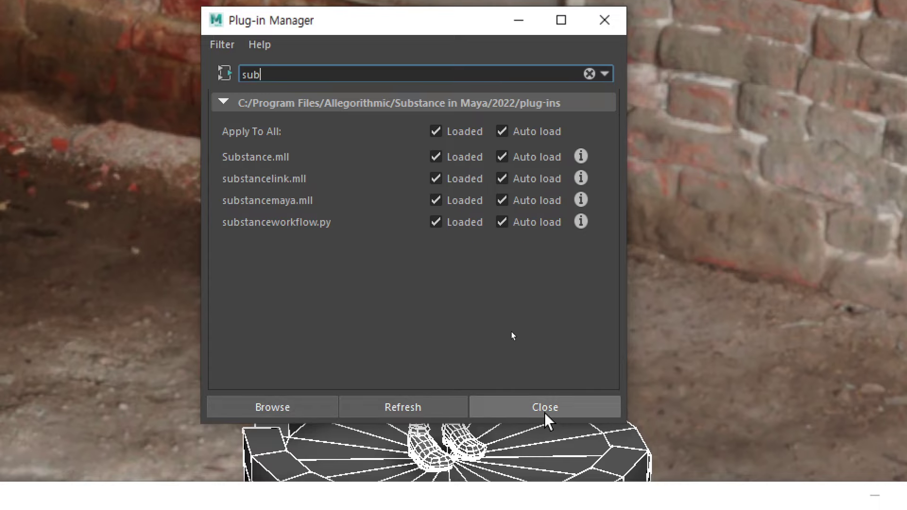
pyautogui.click(563, 412)
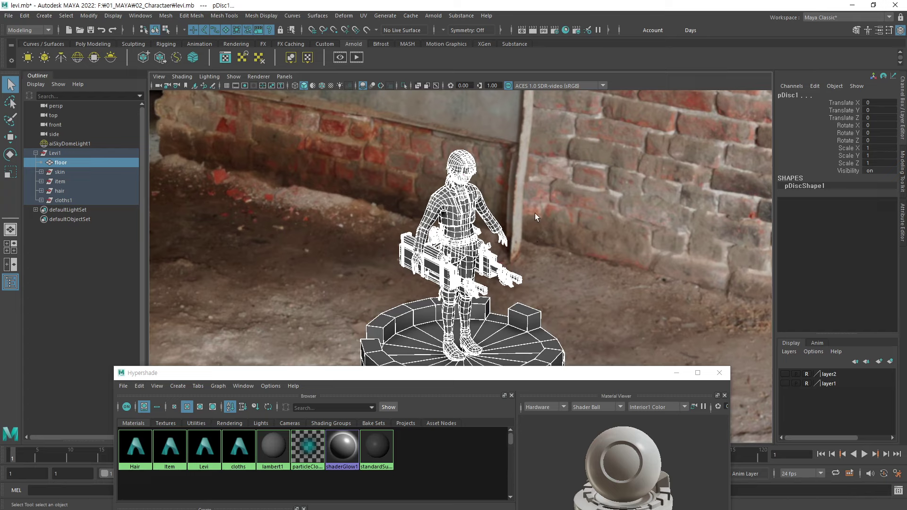
# - Switch to the Substance shelf and close the Hypershade window
pyautogui.click(520, 44)
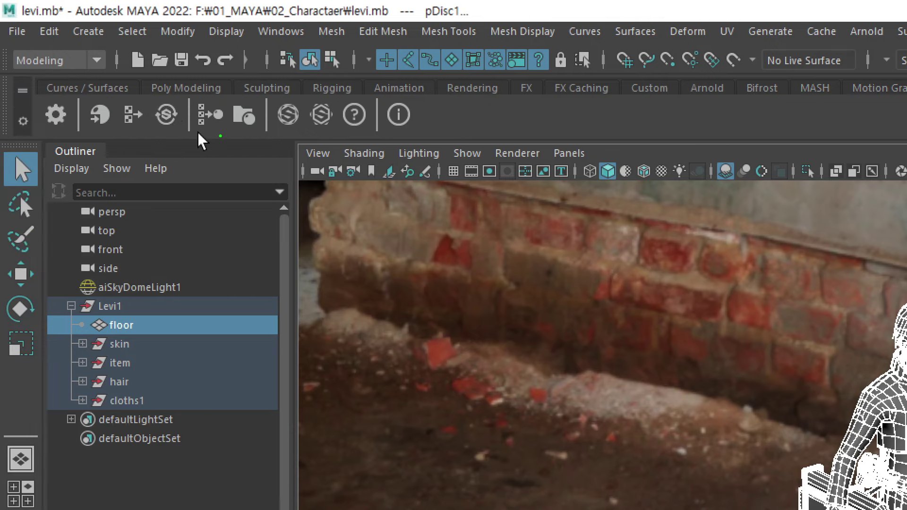
pyautogui.moveTo(221, 136); pyautogui.dragTo(223, 133)
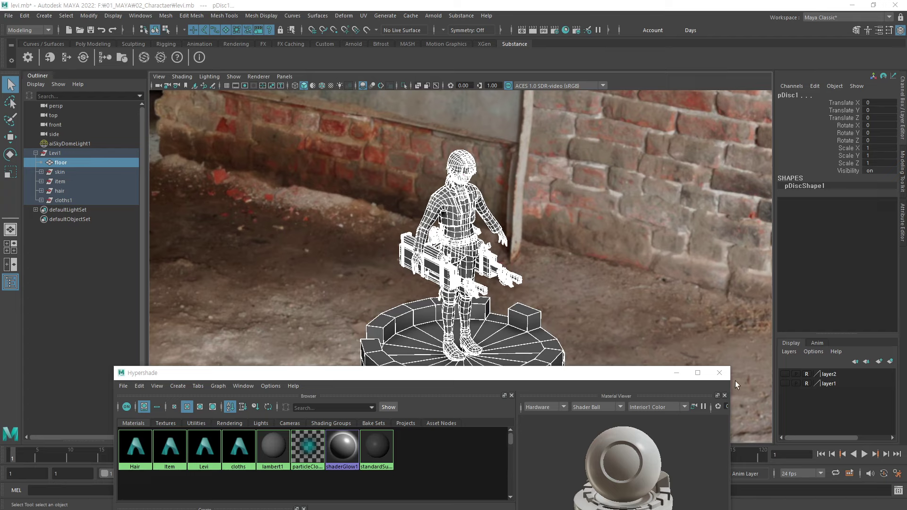
pyautogui.click(719, 373)
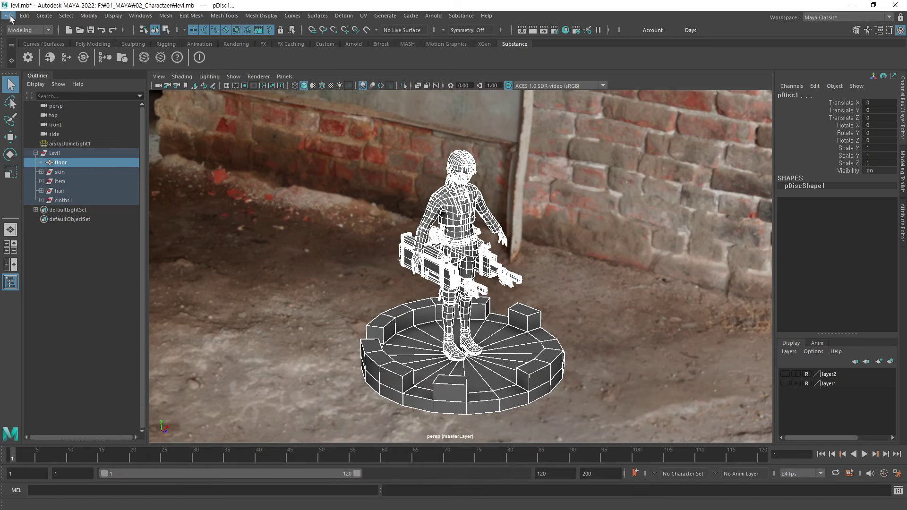
# - Cancel the Export Selection FBX dialog and minimize Maya to reach Substance Painter
pyautogui.click(8, 16)
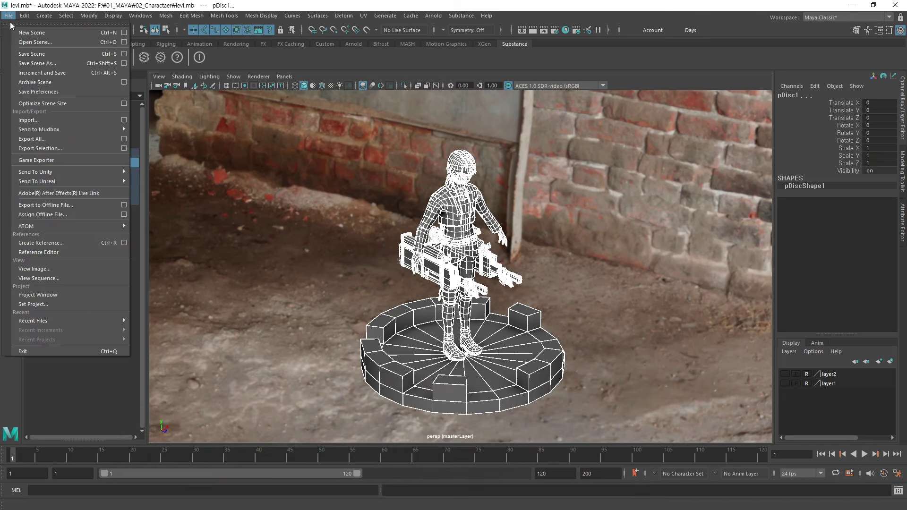
pyautogui.click(64, 150)
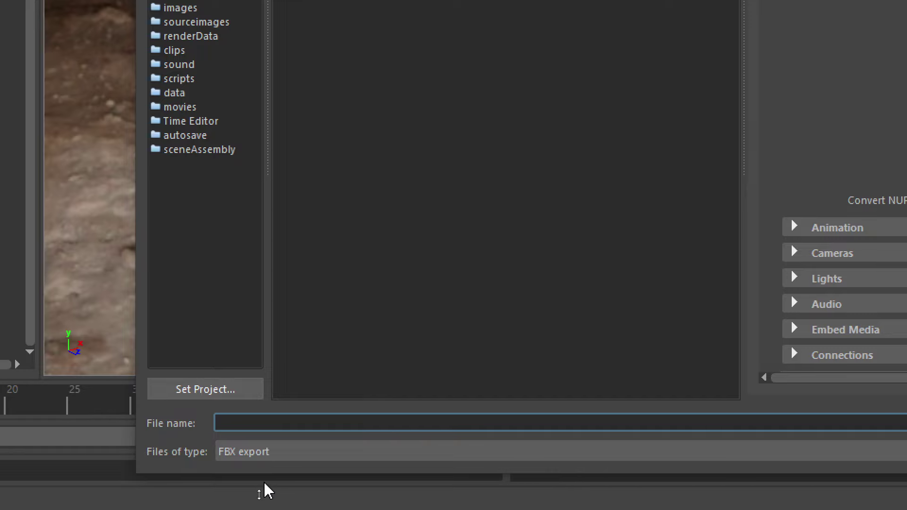
pyautogui.press('Escape')
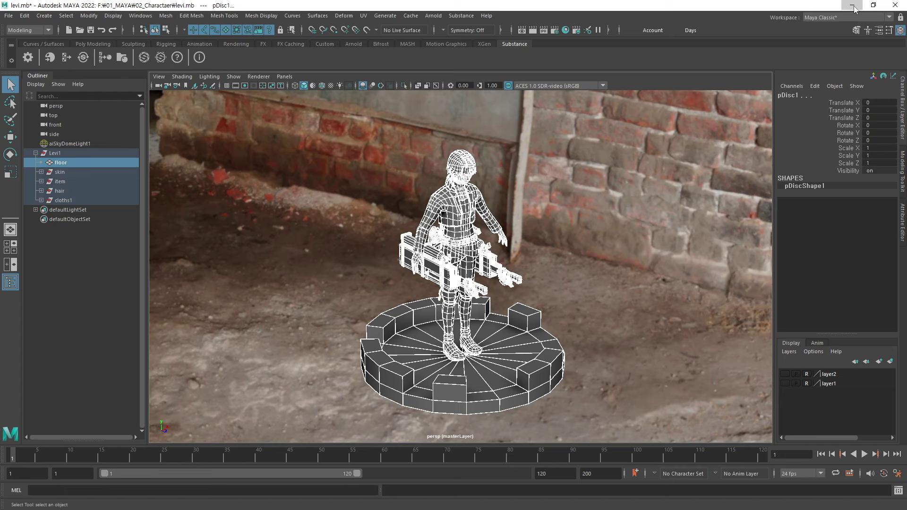
pyautogui.click(852, 6)
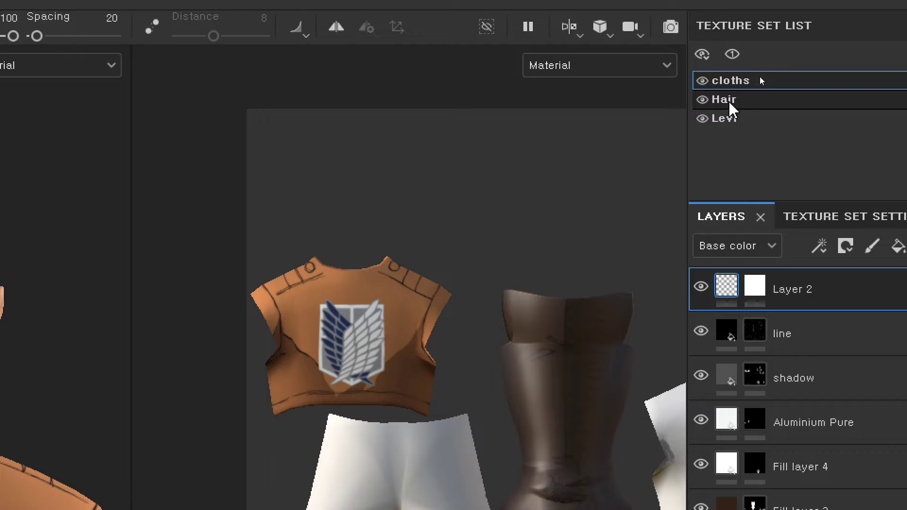
pyautogui.click(731, 113)
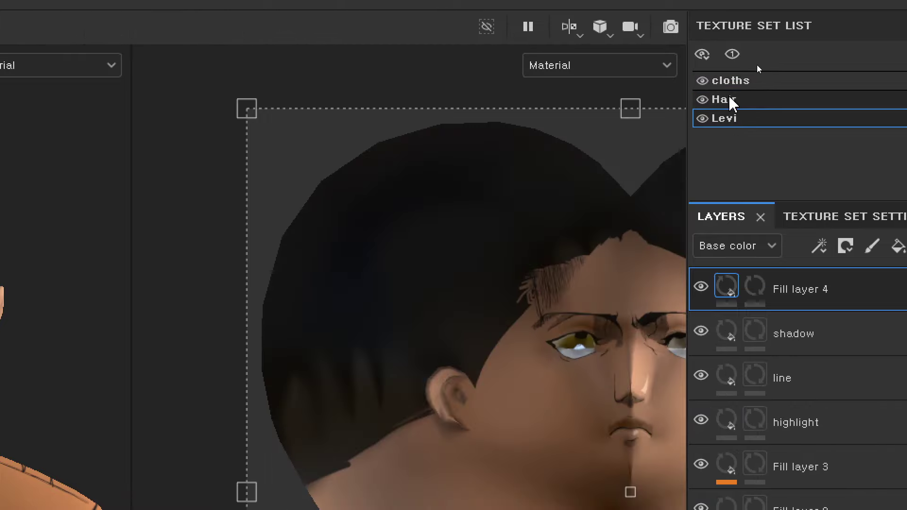
pyautogui.click(735, 97)
pyautogui.click(739, 81)
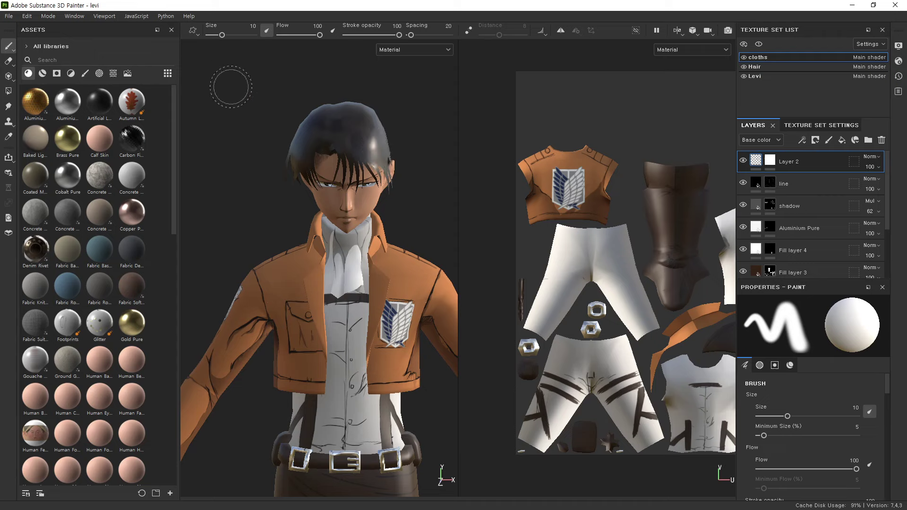
# - Choose Export Mesh from the File menu to reach the Mesh Export Options
pyautogui.click(9, 17)
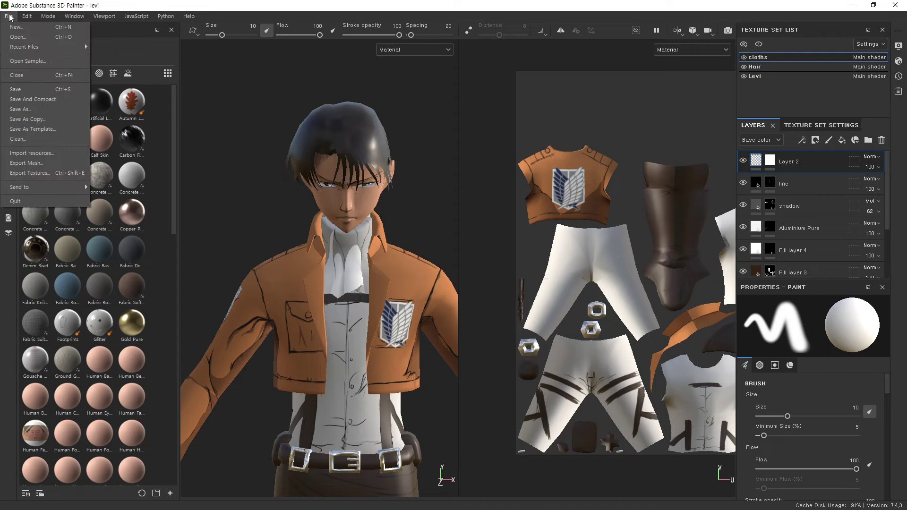
pyautogui.click(11, 17)
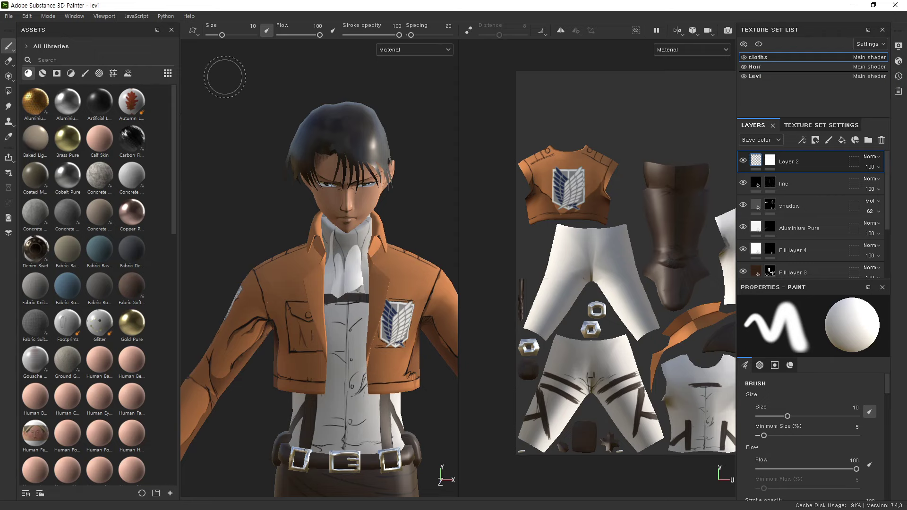
pyautogui.click(9, 17)
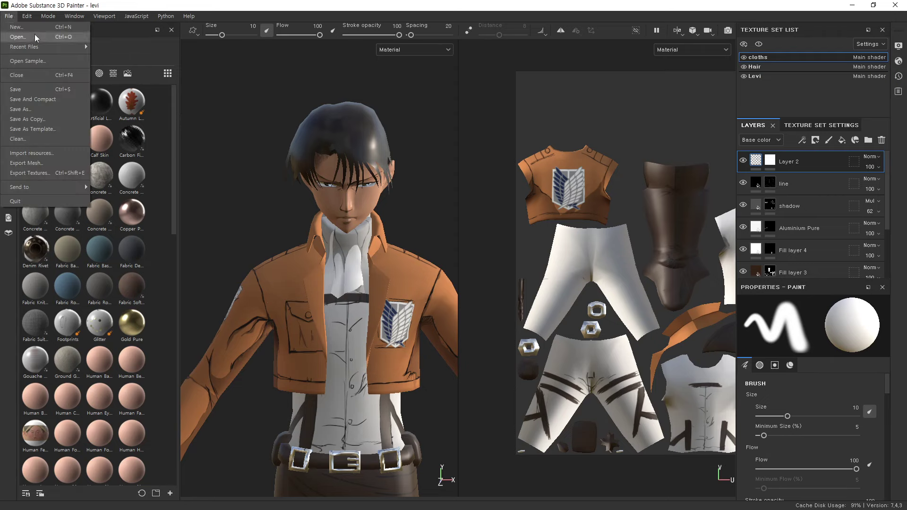
pyautogui.click(31, 166)
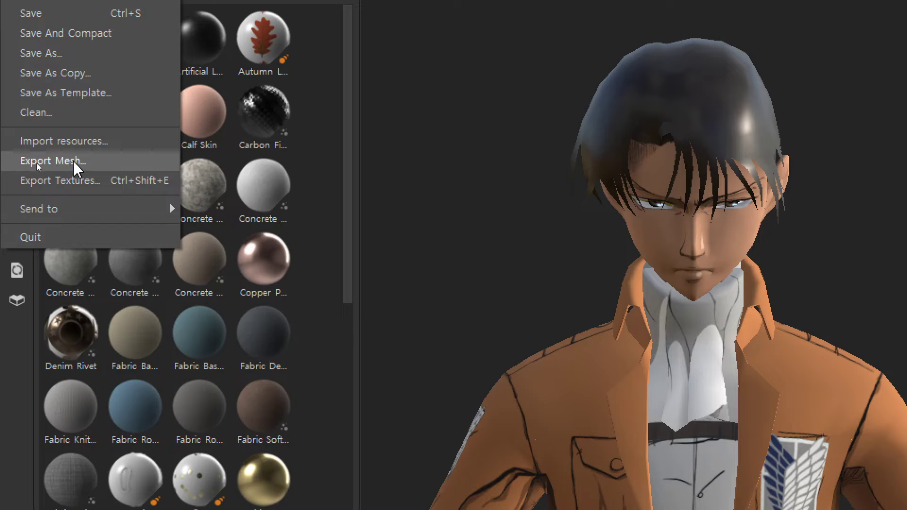
pyautogui.click(37, 163)
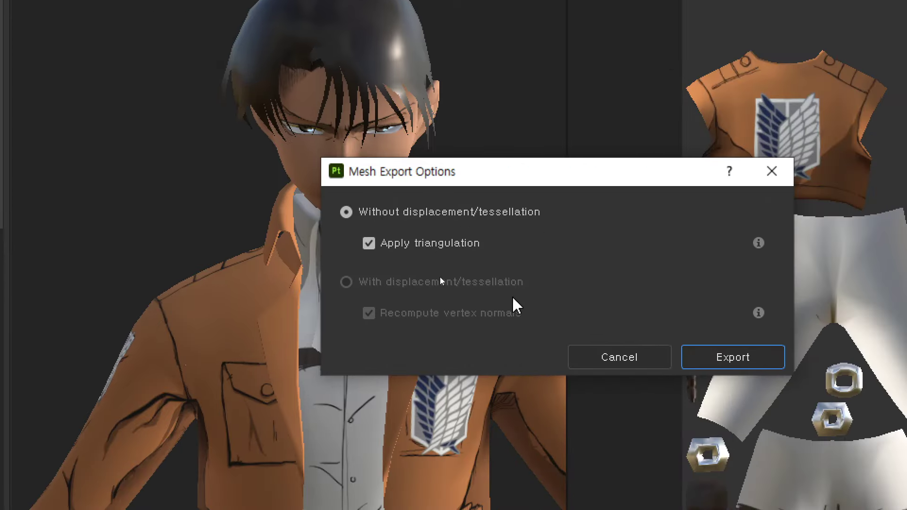
# - Proceed to the save dialog and settle on Wavefront OBJ format for levi.obj after trying FBX
pyautogui.click(754, 363)
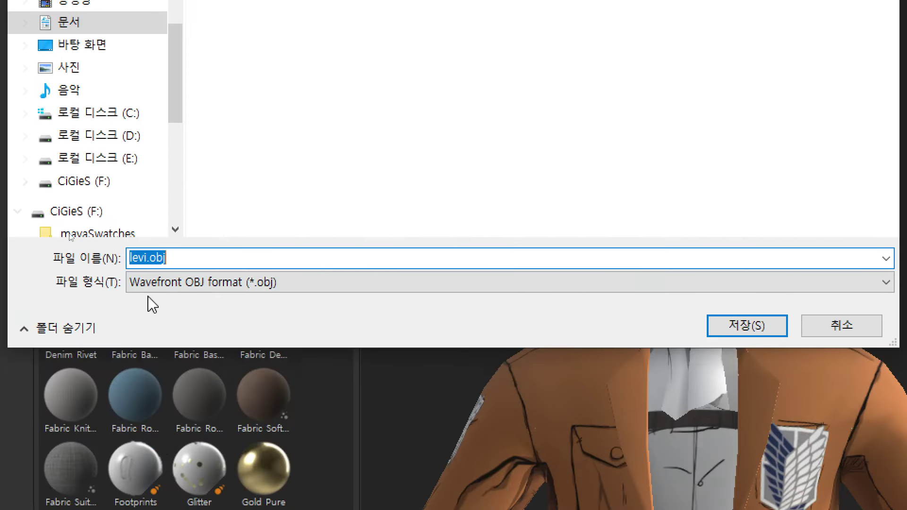
pyautogui.click(242, 439)
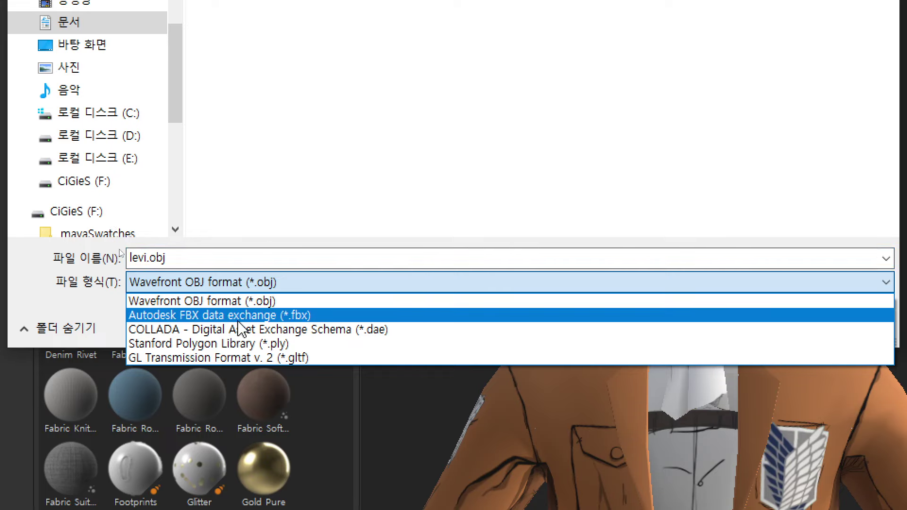
pyautogui.click(242, 316)
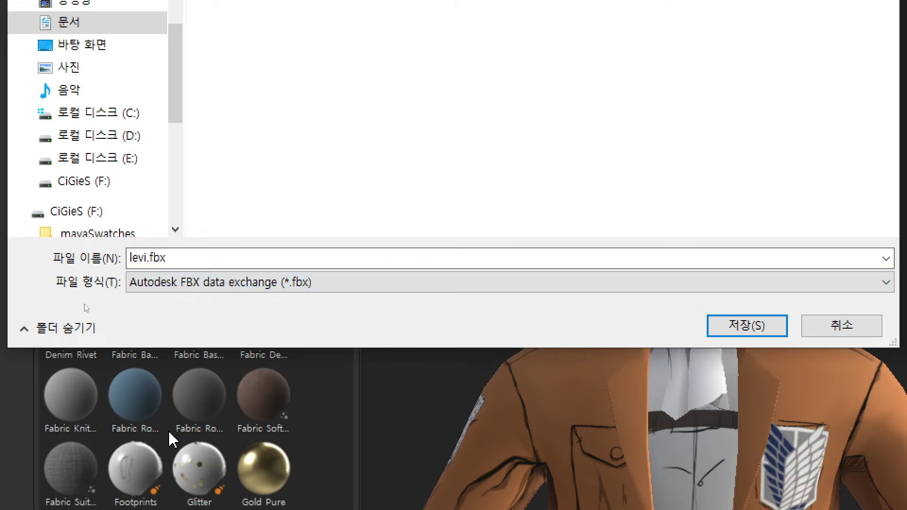
pyautogui.click(265, 288)
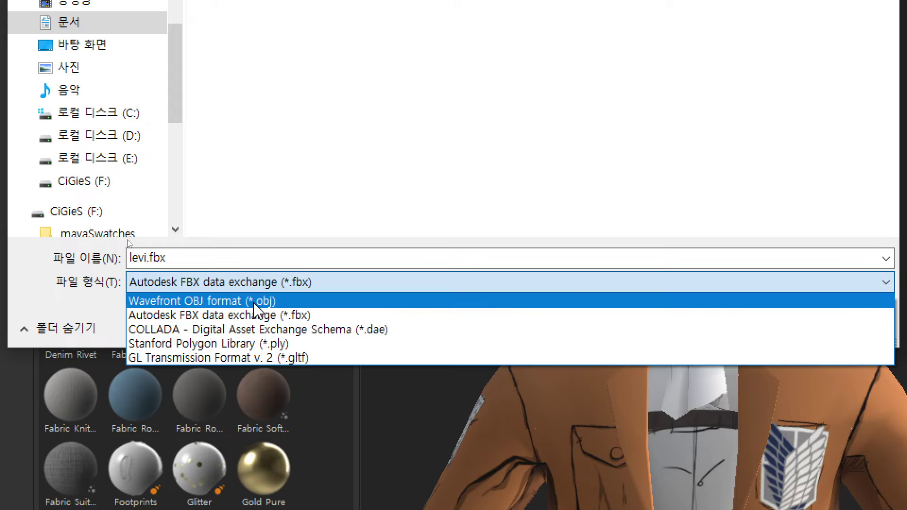
pyautogui.click(257, 302)
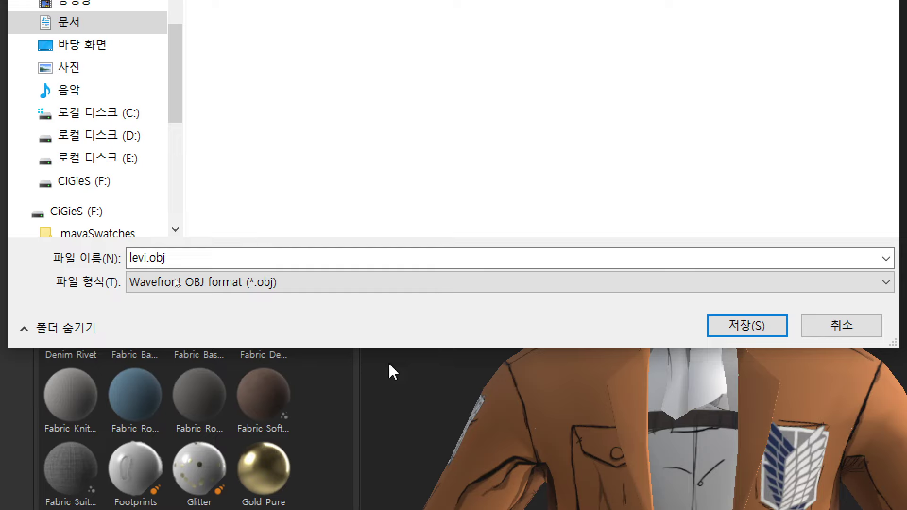
pyautogui.click(286, 283)
pyautogui.click(284, 316)
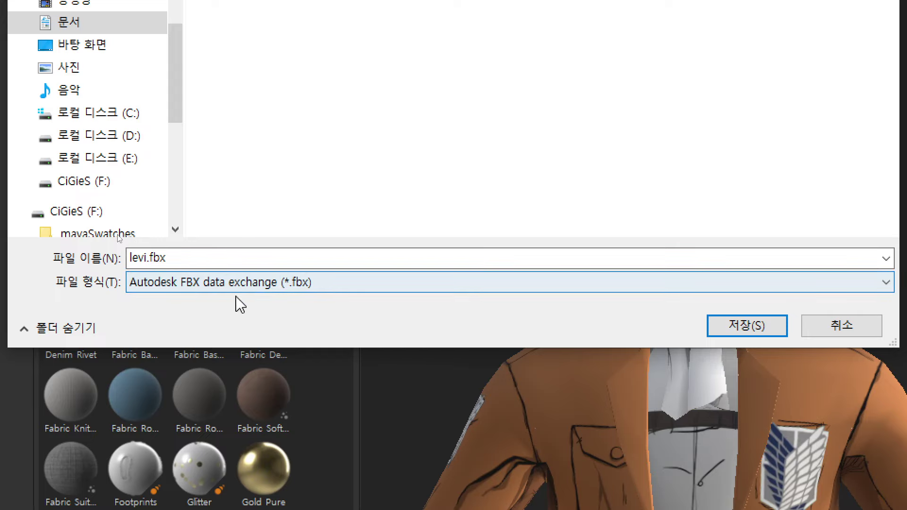
pyautogui.click(252, 286)
pyautogui.click(259, 300)
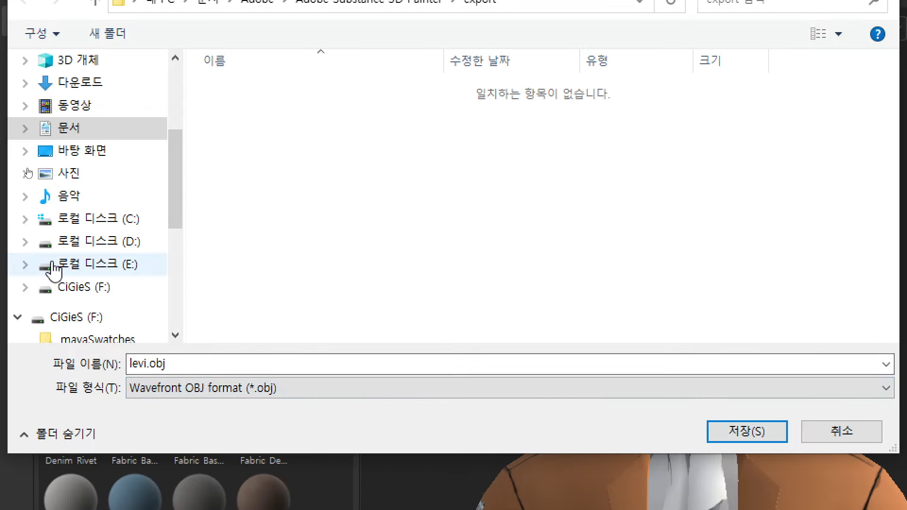
# - Browse to F:/01_MAYA/04_Unreal, add a new folder, then cancel the export dialog
pyautogui.click(96, 288)
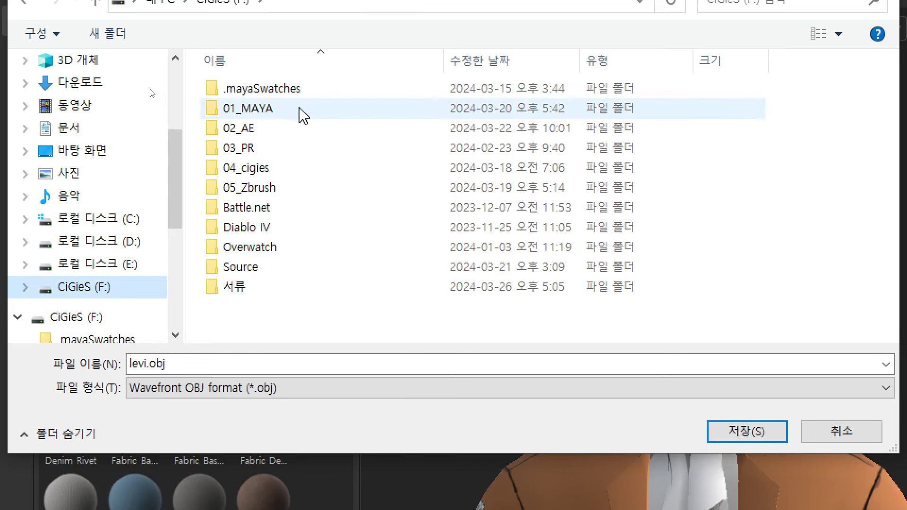
pyautogui.doubleClick(286, 109)
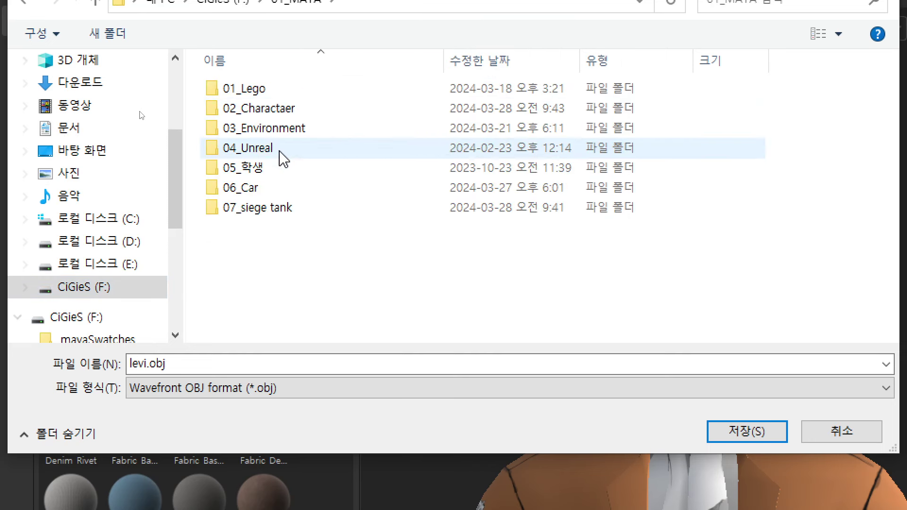
pyautogui.doubleClick(281, 151)
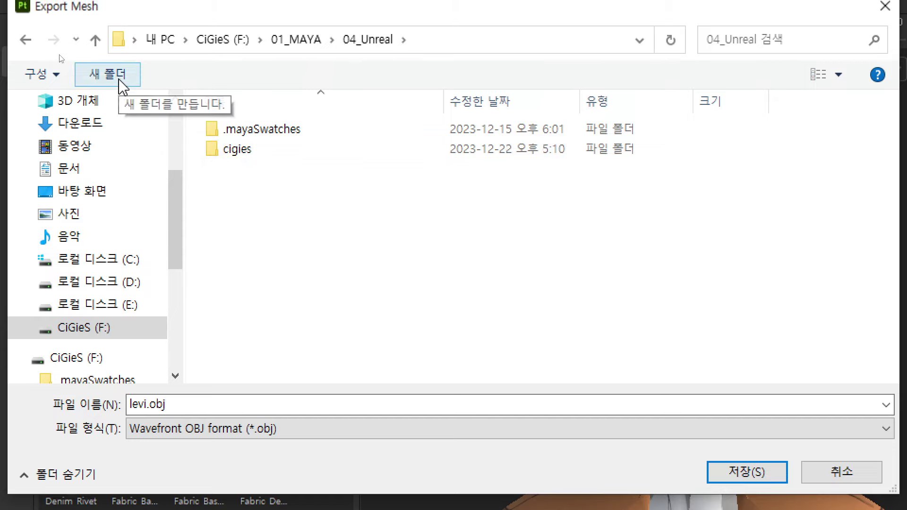
pyautogui.click(122, 87)
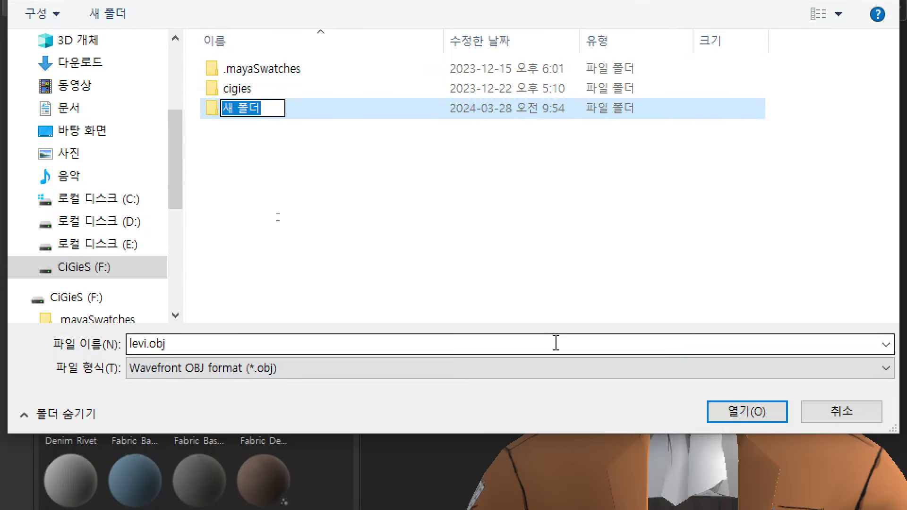
pyautogui.write('levi ')
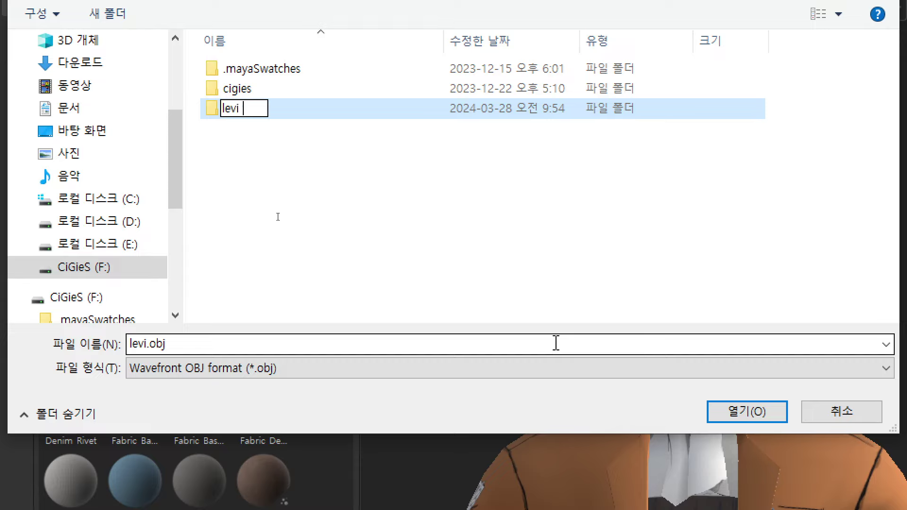
pyautogui.write('projec')
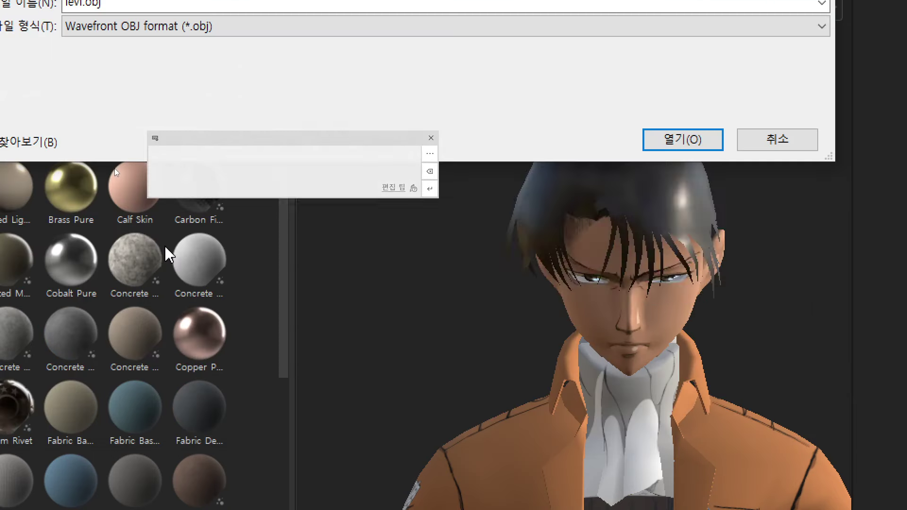
pyautogui.press('shift')
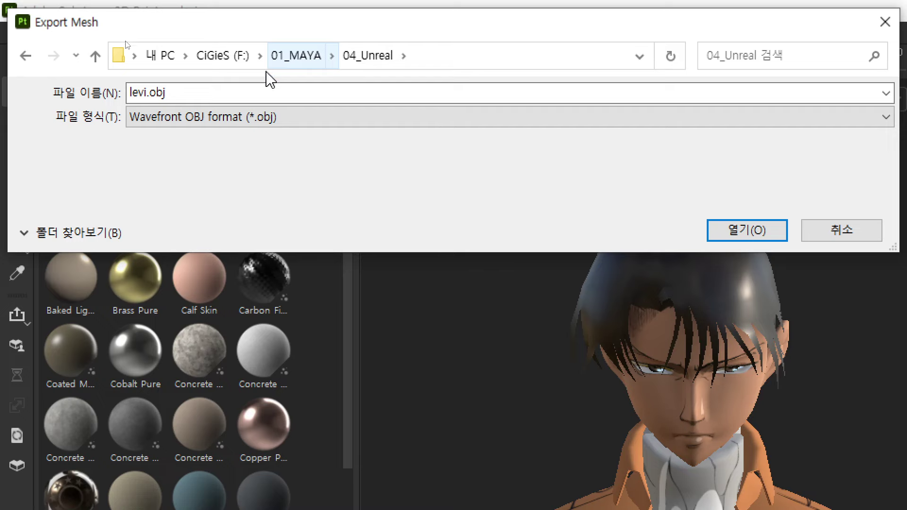
pyautogui.click(189, 94)
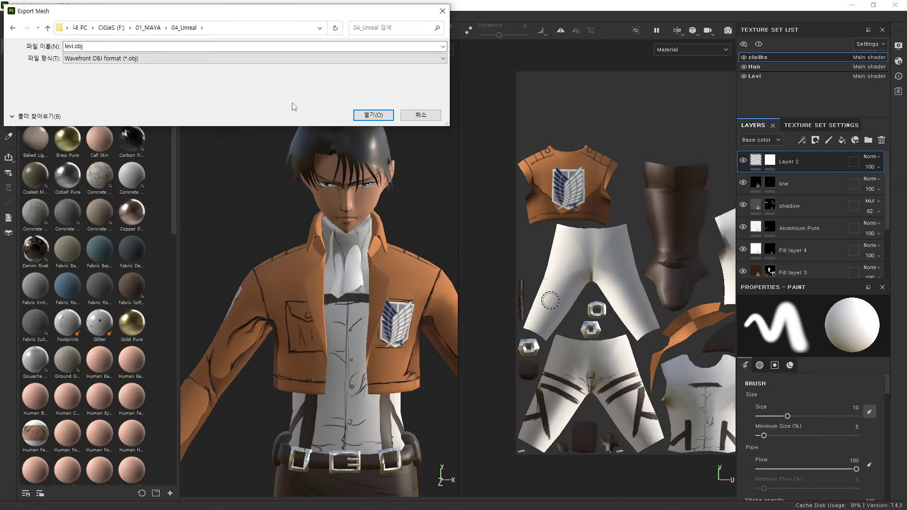
pyautogui.press('Return')
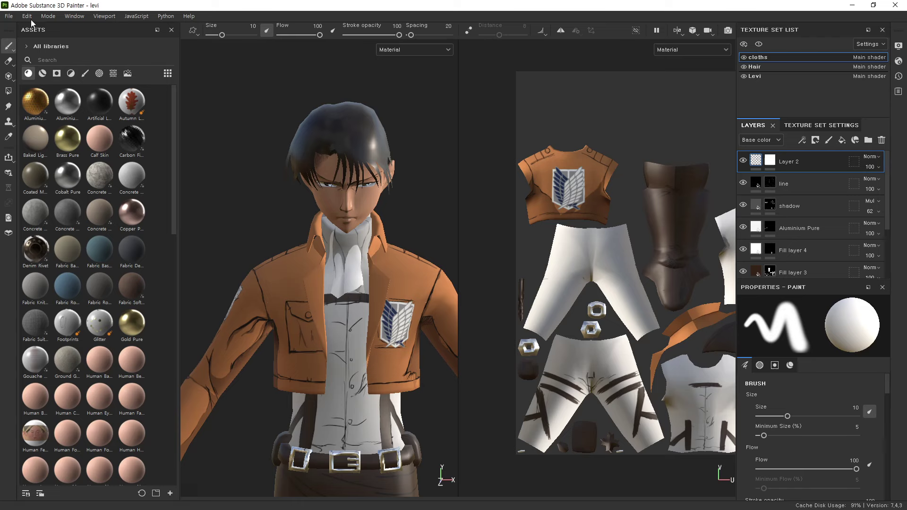
# - Restart Export Mesh with default options and browse to F:/01_MAYA/04_Unreal
pyautogui.click(10, 17)
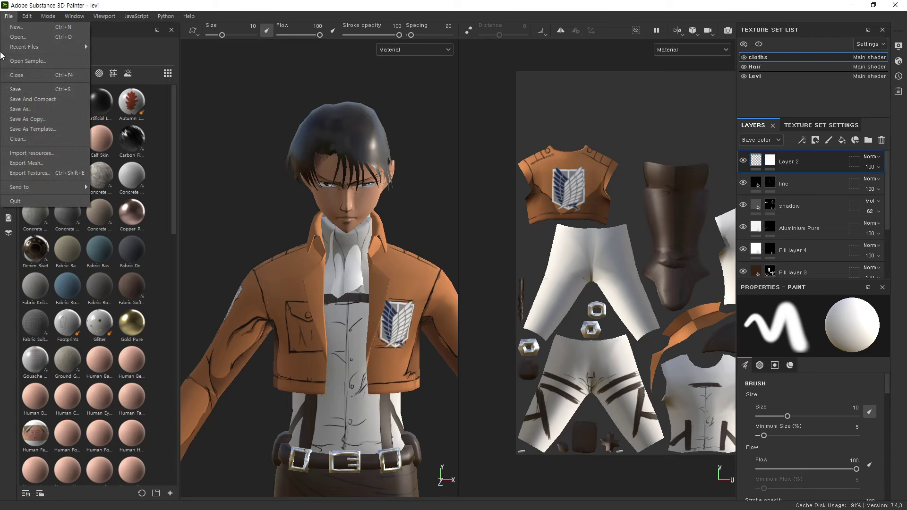
pyautogui.click(43, 165)
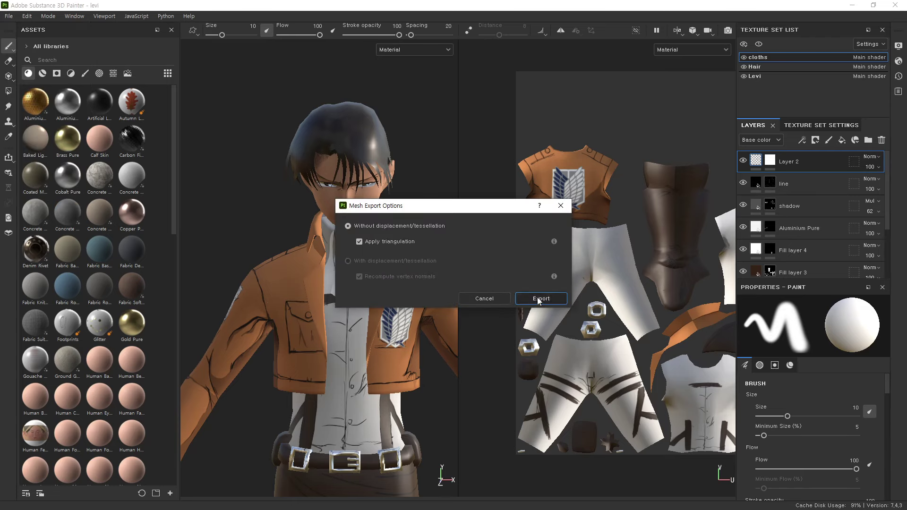
pyautogui.click(540, 299)
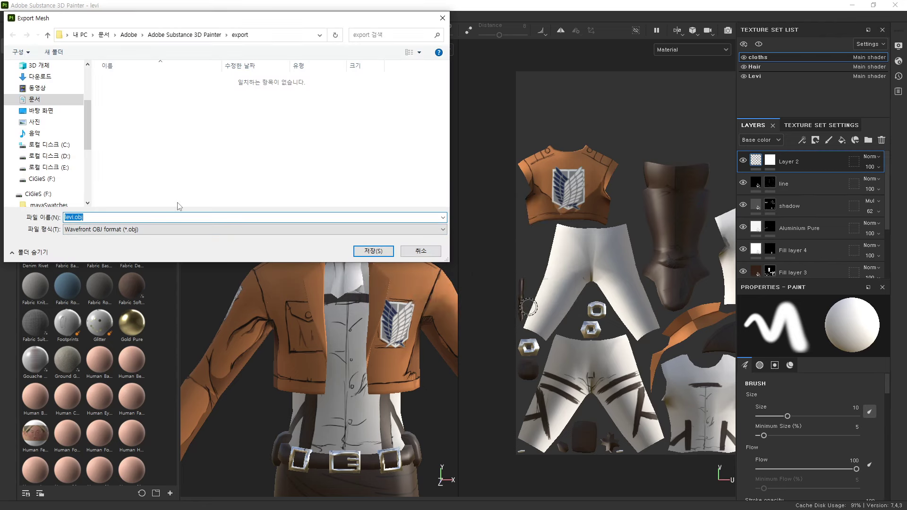
pyautogui.click(42, 179)
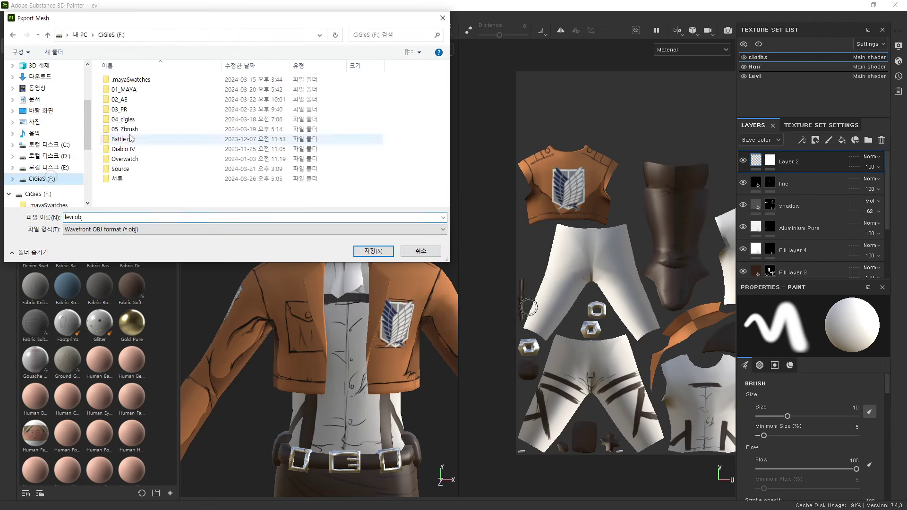
pyautogui.doubleClick(124, 89)
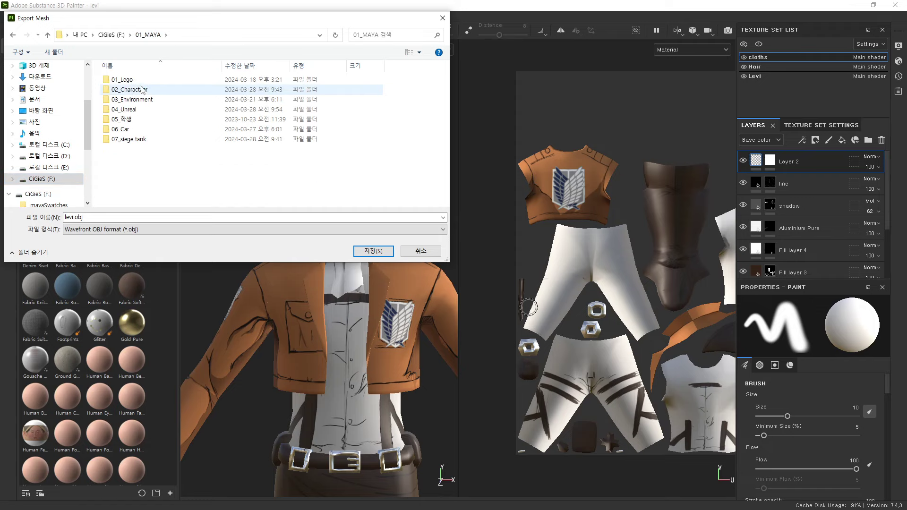
pyautogui.doubleClick(130, 110)
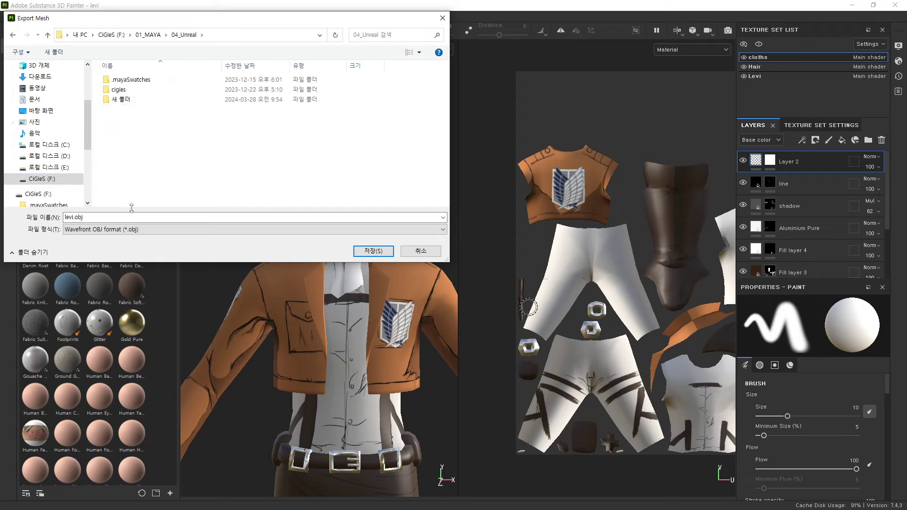
# - Rename the new folder to LeviProject and open it
pyautogui.click(125, 103)
pyautogui.click(129, 103)
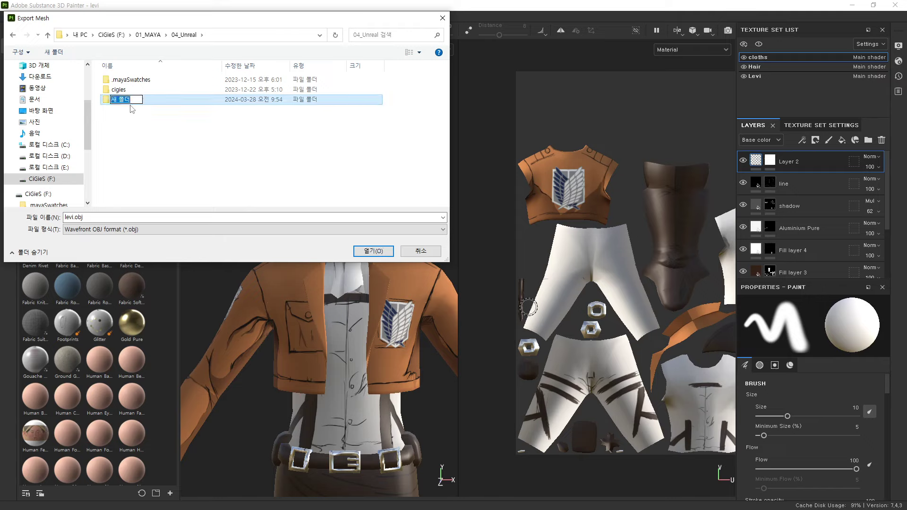
pyautogui.write('lev')
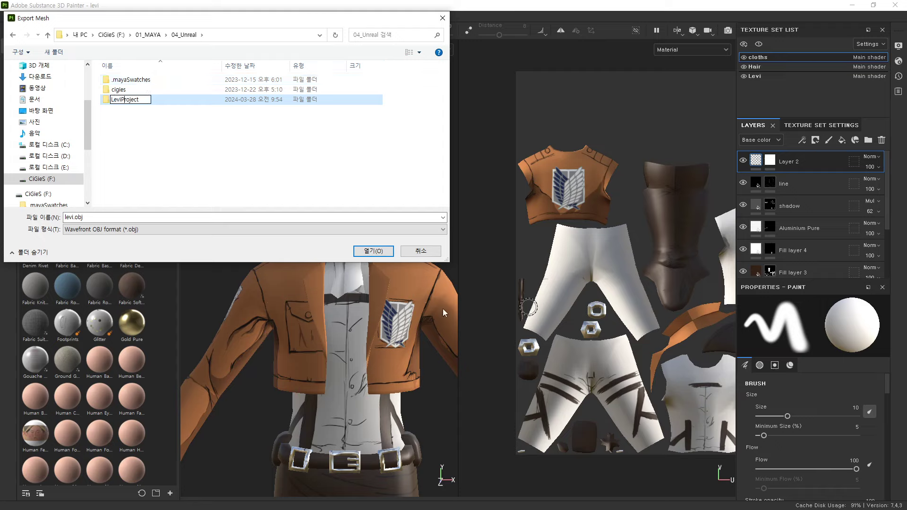
pyautogui.click(170, 144)
pyautogui.doubleClick(133, 101)
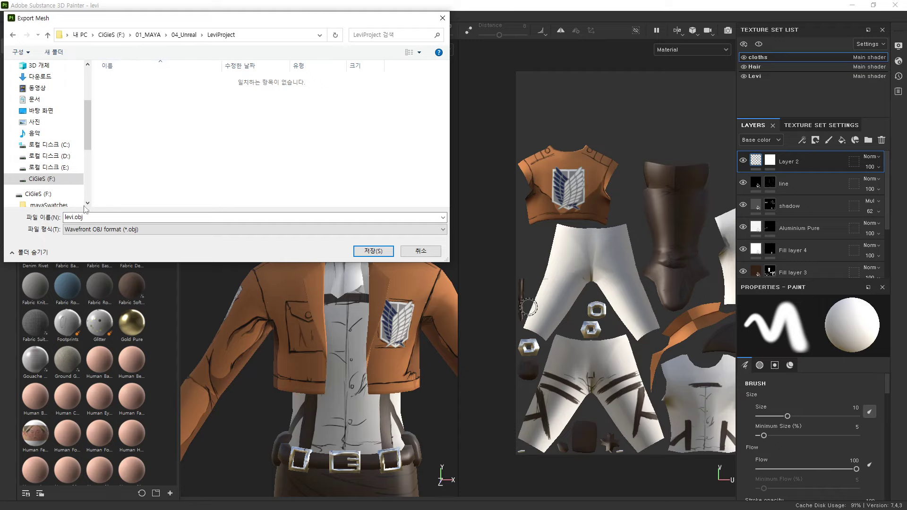
# - Create a Mesh folder inside LeviProject and open it
pyautogui.click(62, 52)
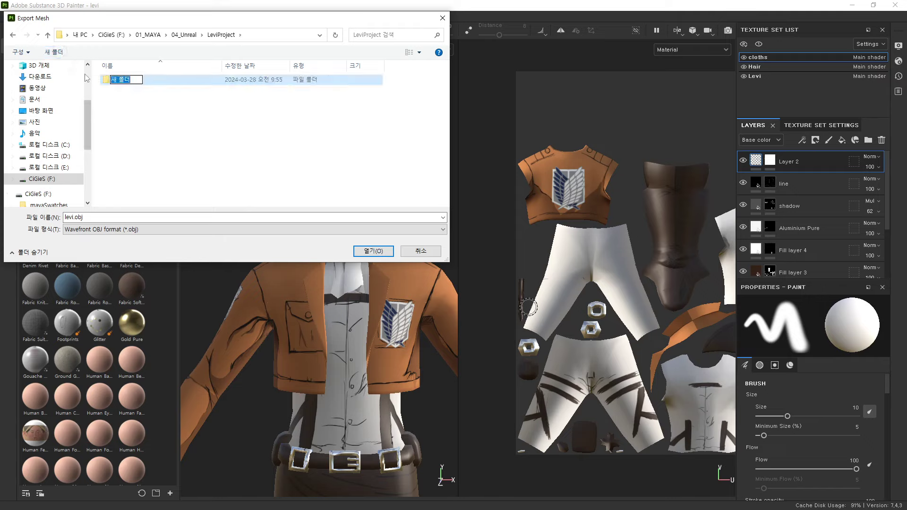
pyautogui.write('Mesh')
pyautogui.press('Return')
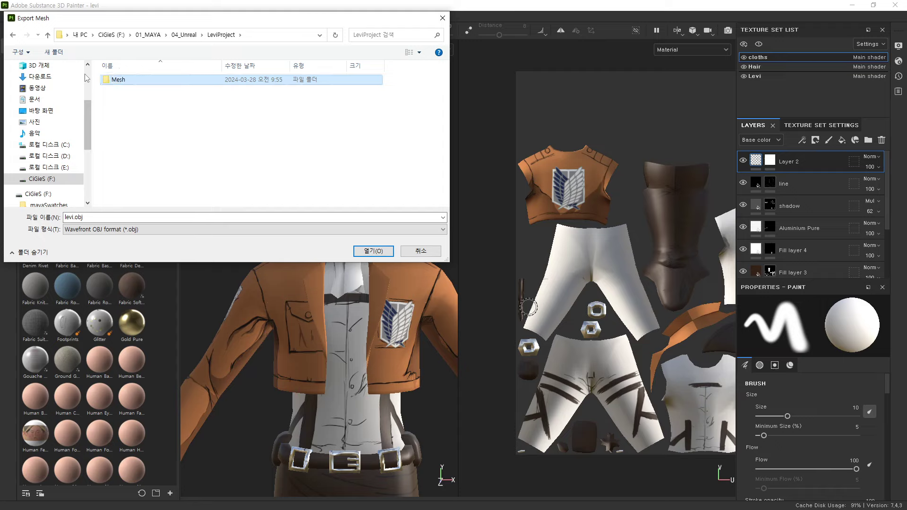
pyautogui.press('Return')
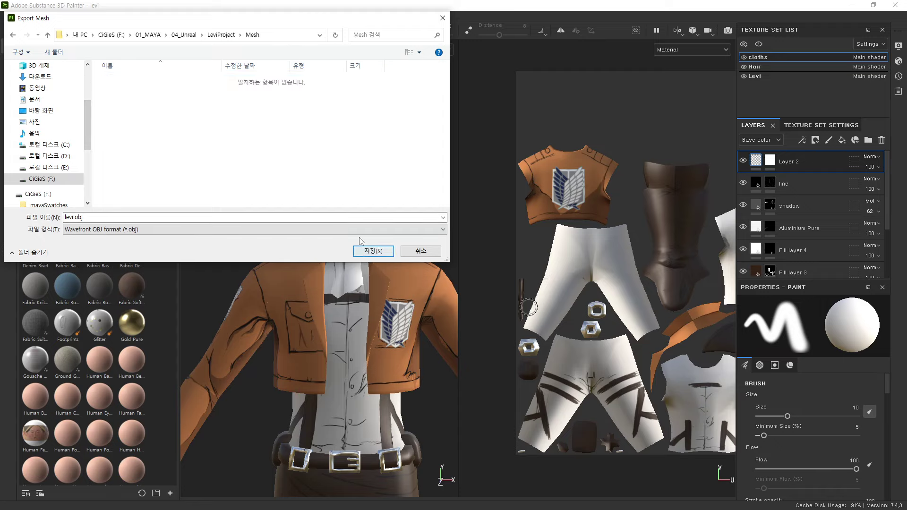
# - Save levi.obj into the Mesh folder and dismiss the export success message
pyautogui.click(372, 252)
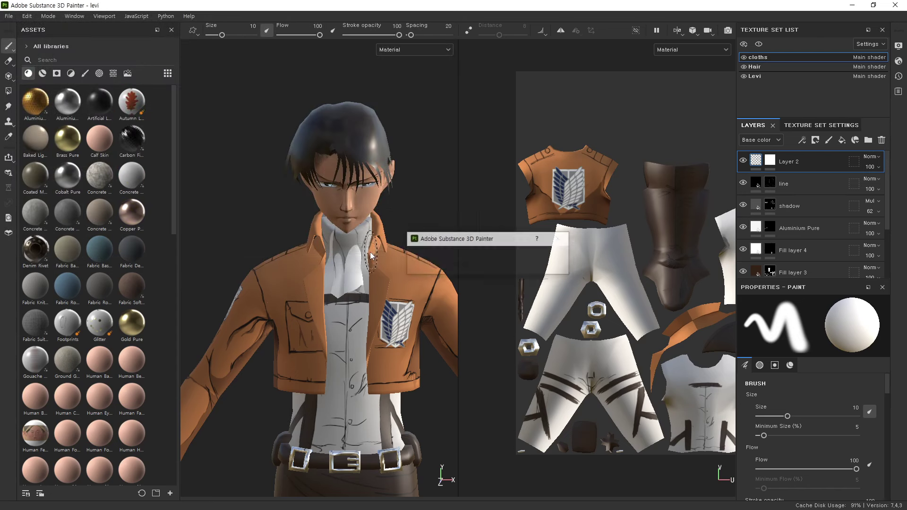
pyautogui.click(465, 270)
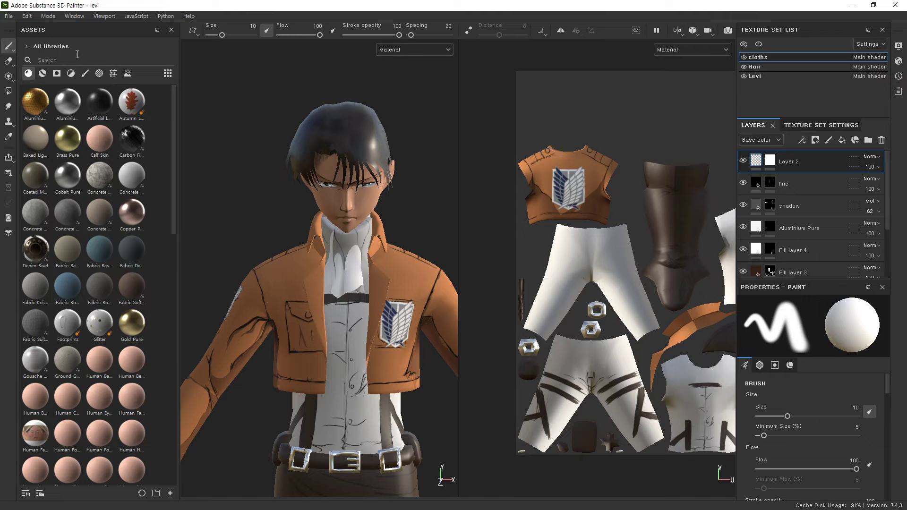
pyautogui.click(8, 18)
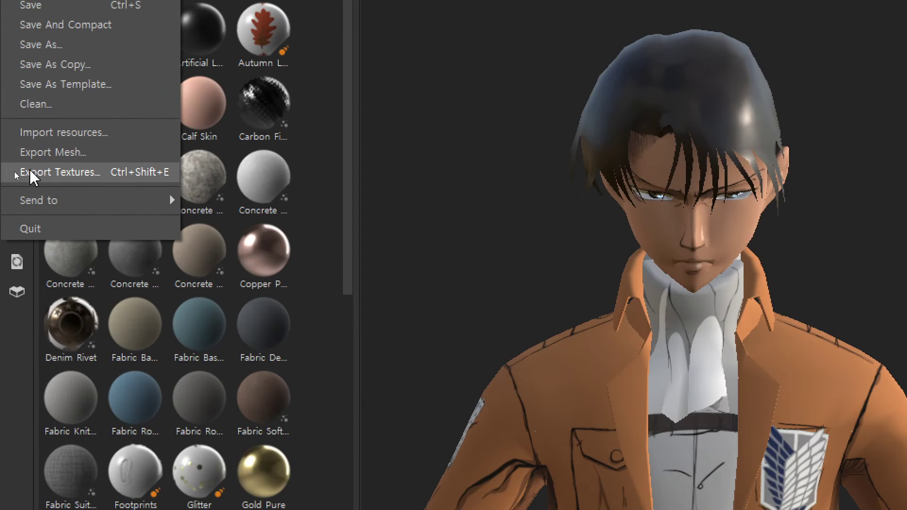
# - Set up Export Textures with the Unreal Engine 4 (Packed) template and jpeg file type
pyautogui.click(66, 172)
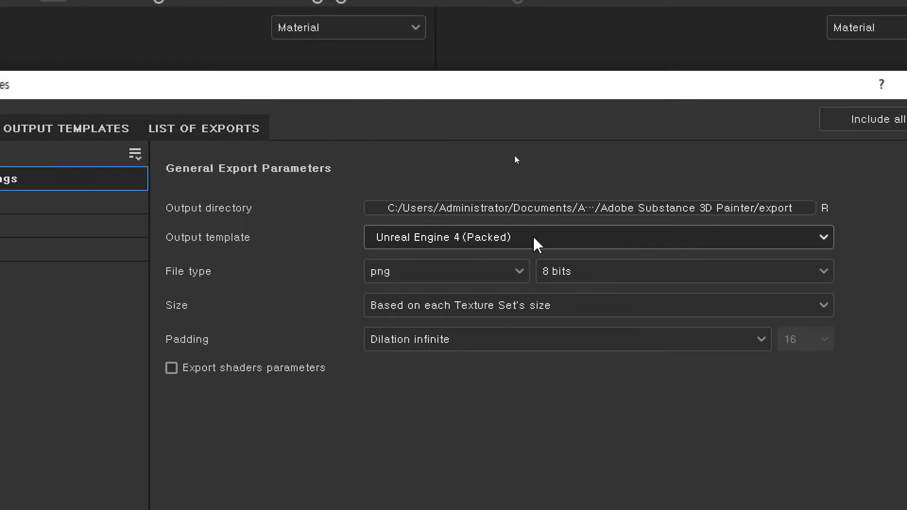
pyautogui.click(565, 240)
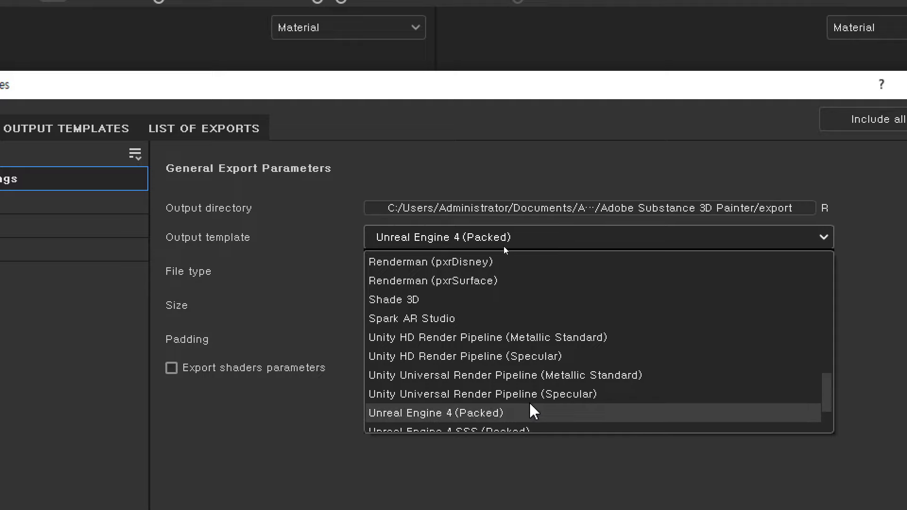
pyautogui.scroll(-2, 533, 411)
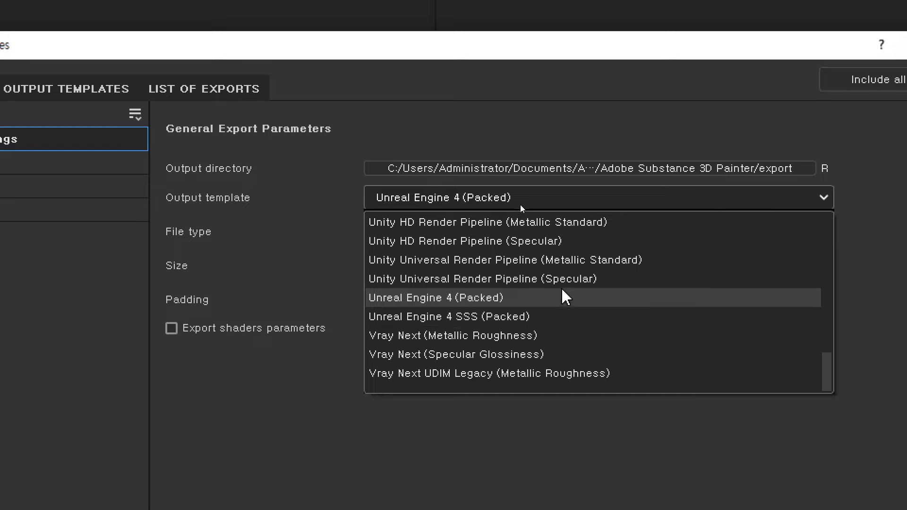
pyautogui.click(434, 299)
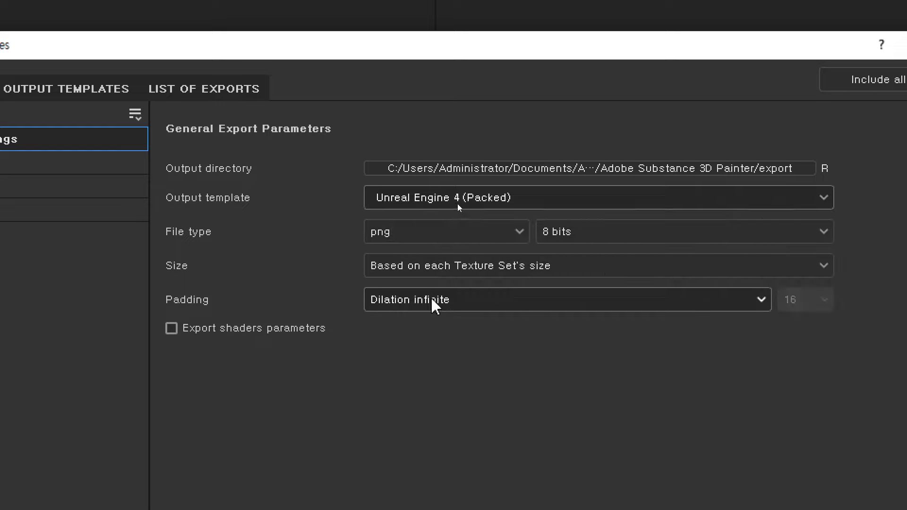
pyautogui.click(495, 199)
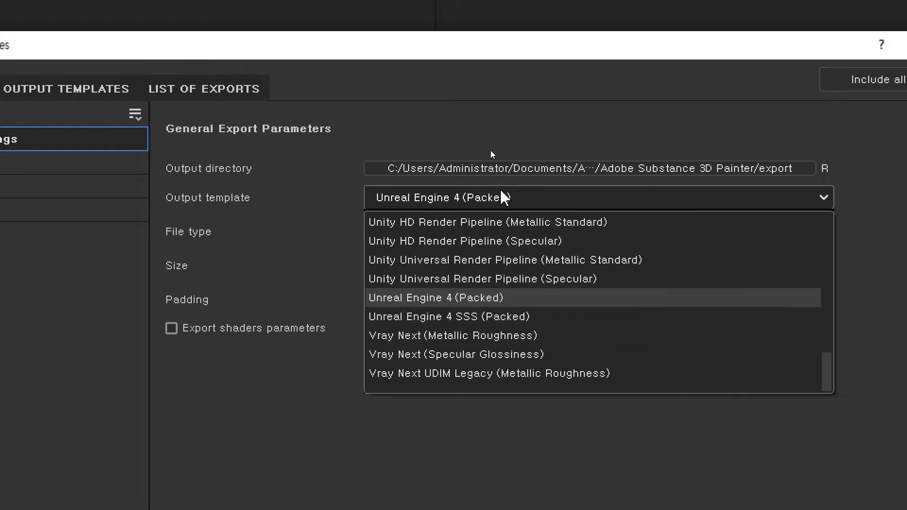
pyautogui.click(397, 297)
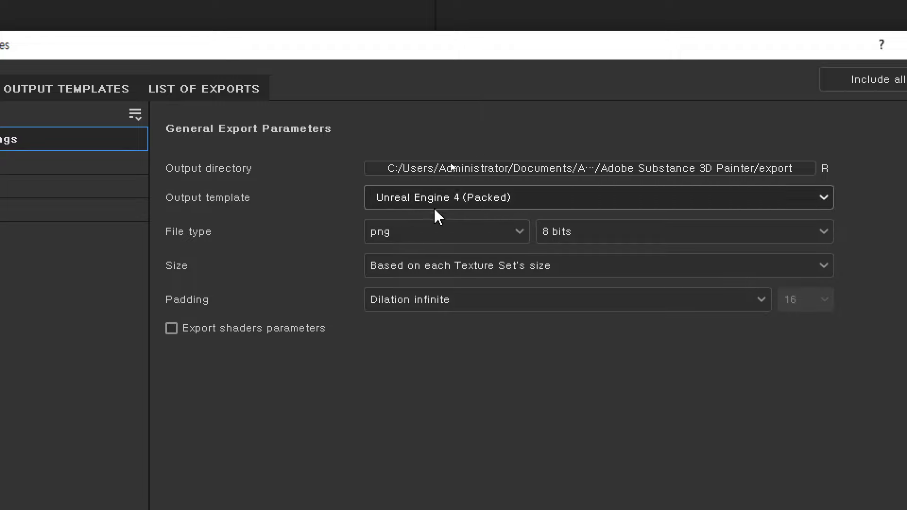
pyautogui.click(519, 231)
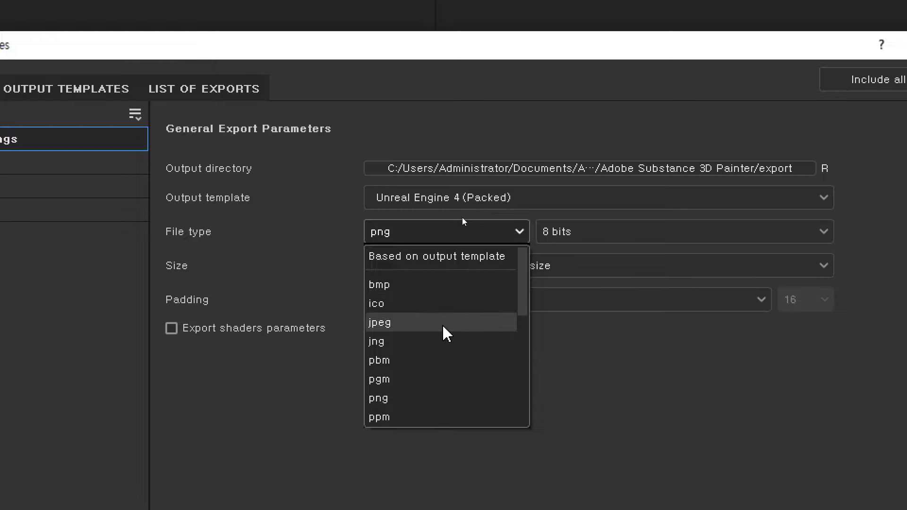
pyautogui.click(443, 325)
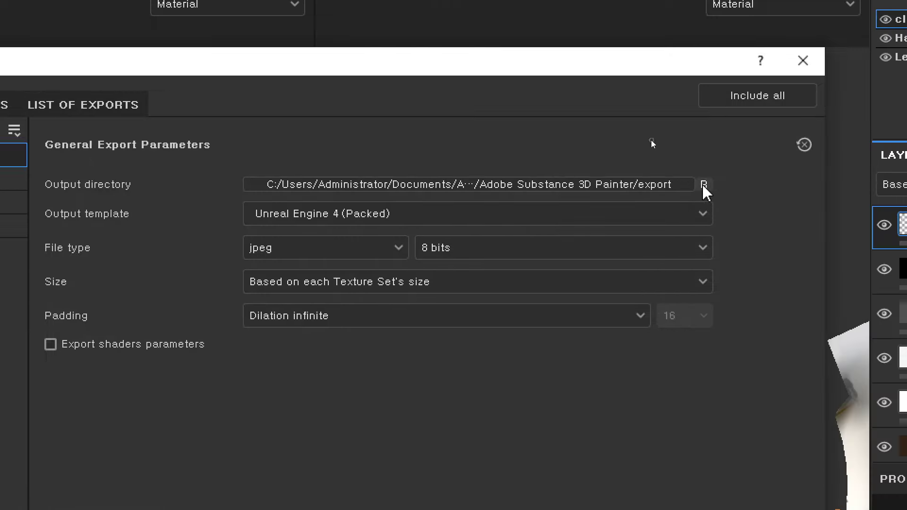
# - Browse to F:/01_MAYA/04_Unreal/LeviProject and create a Texture folder there
pyautogui.click(704, 186)
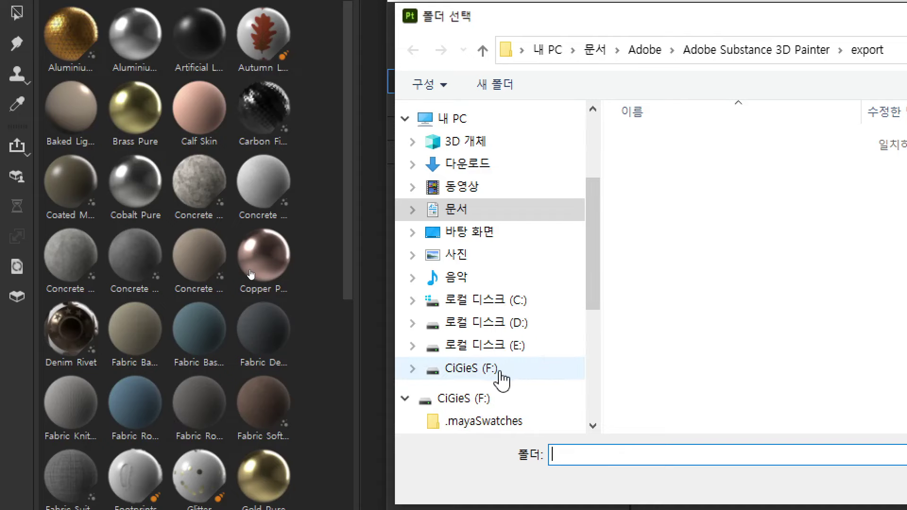
pyautogui.click(500, 371)
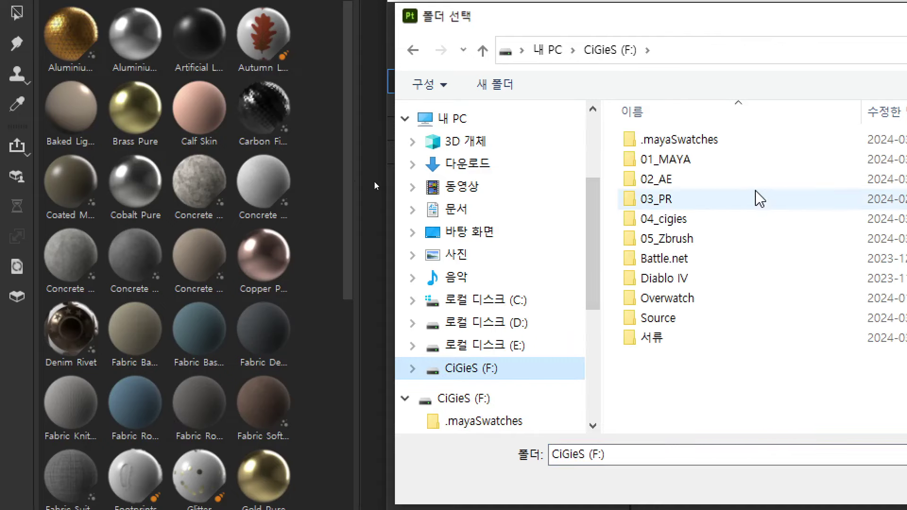
pyautogui.doubleClick(719, 160)
pyautogui.doubleClick(692, 200)
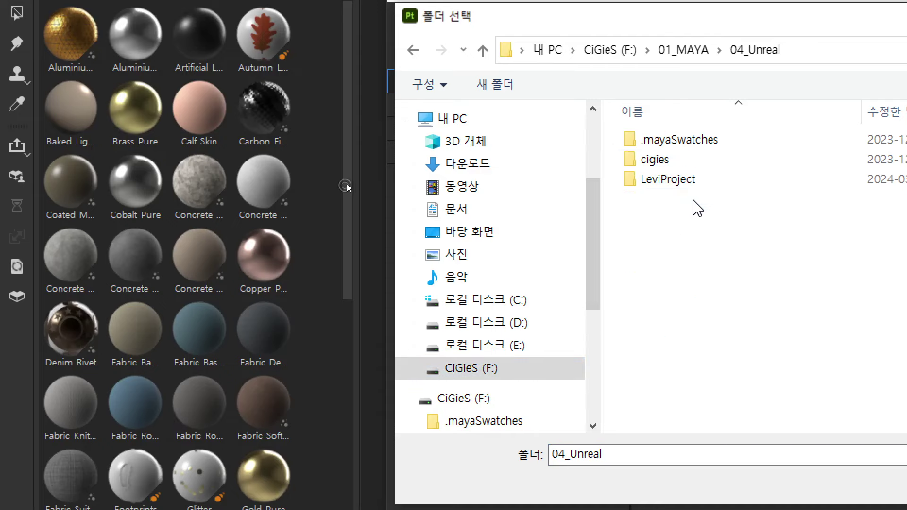
pyautogui.doubleClick(704, 181)
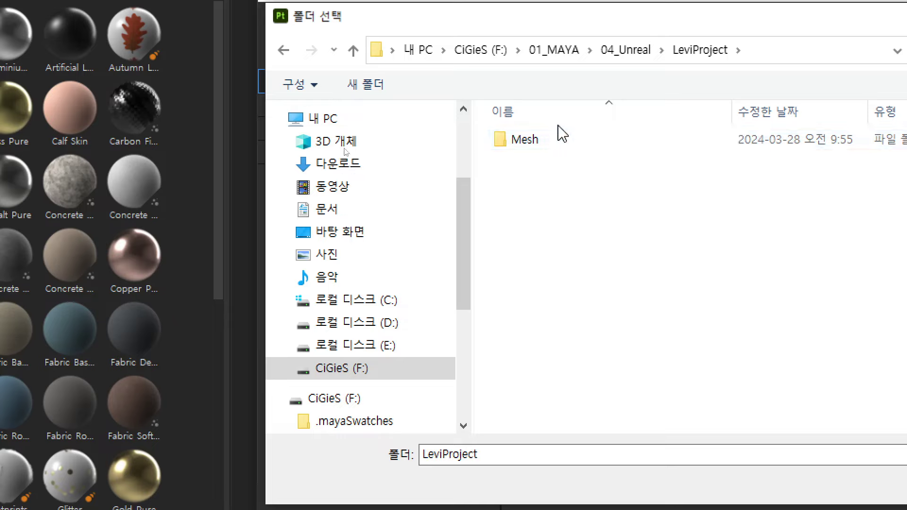
pyautogui.click(377, 88)
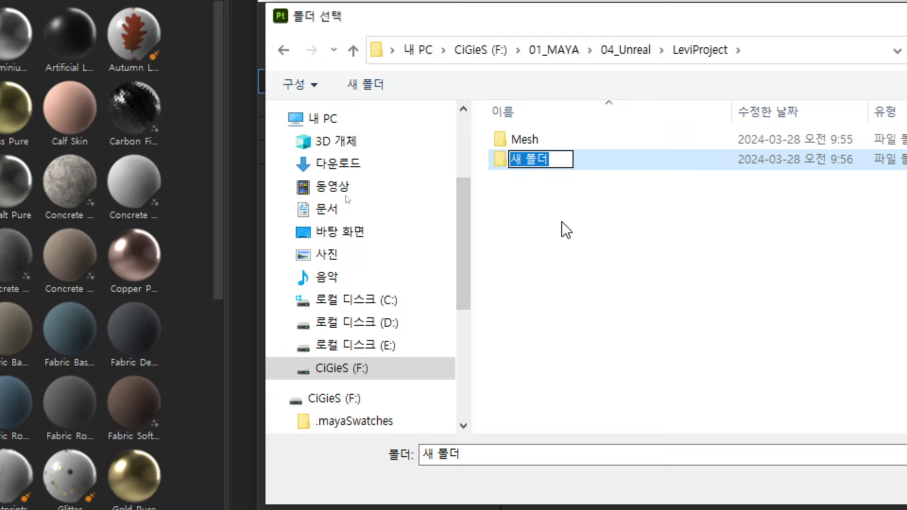
pyautogui.write('T')
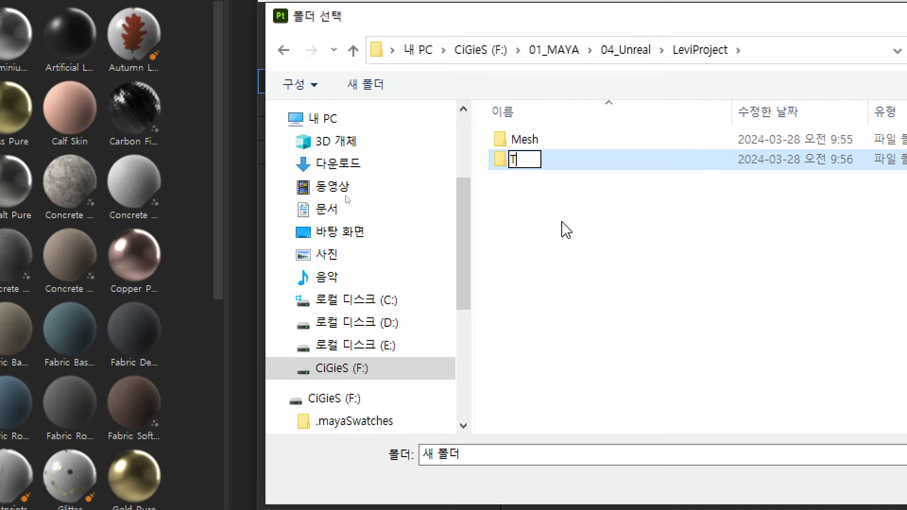
pyautogui.write('exture')
pyautogui.press('Return')
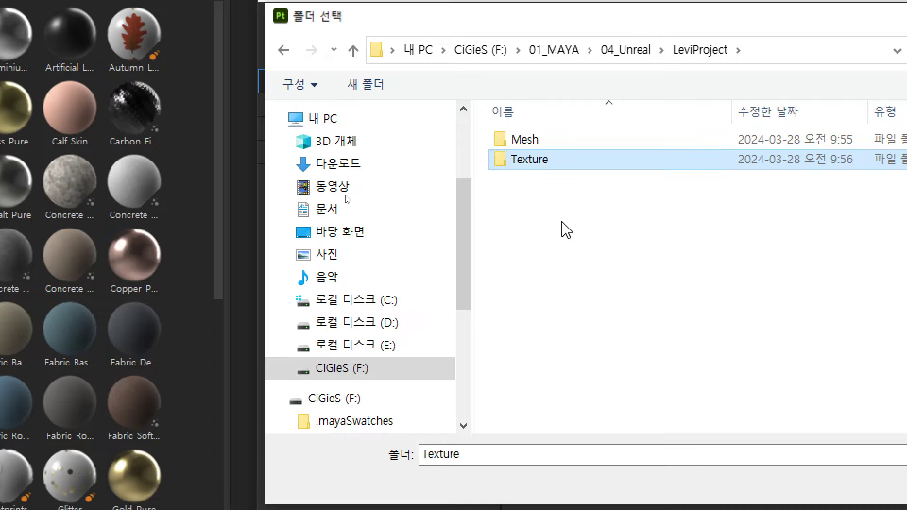
# - Create a Levi folder inside Texture and choose it as the output directory
pyautogui.doubleClick(398, 162)
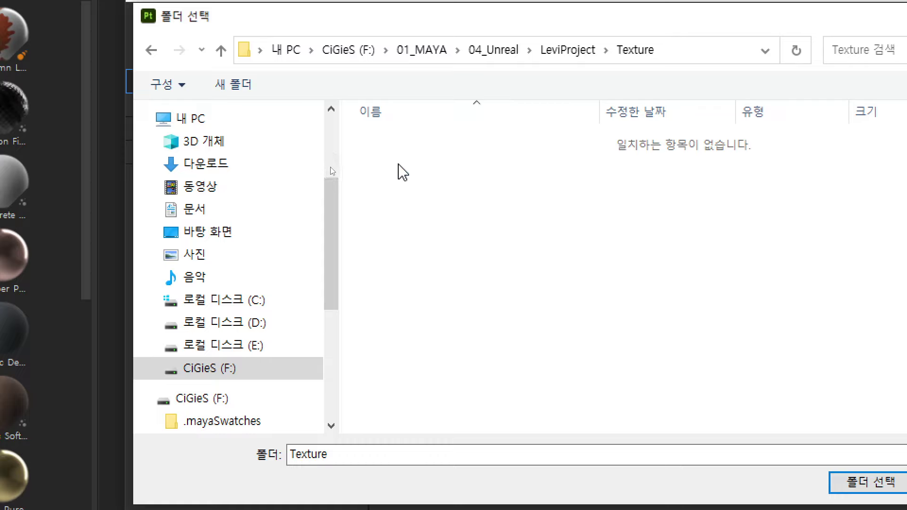
pyautogui.click(226, 91)
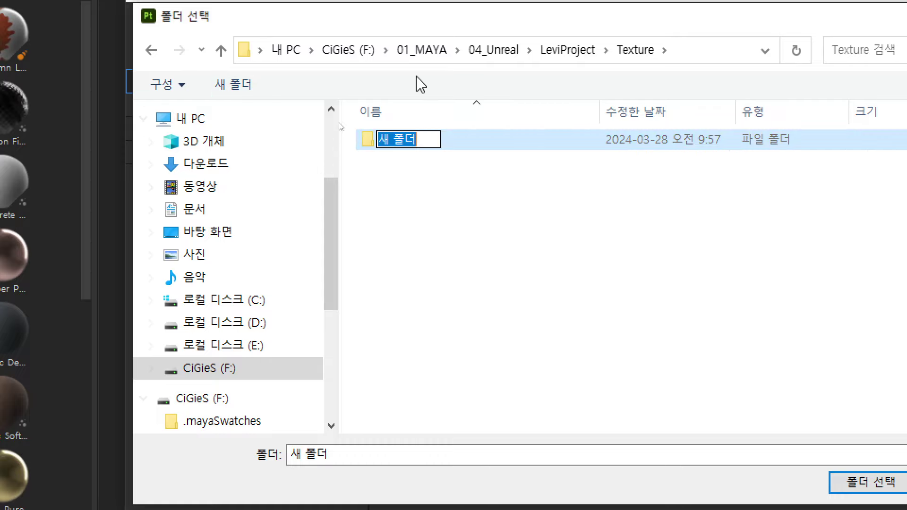
pyautogui.write('Levi')
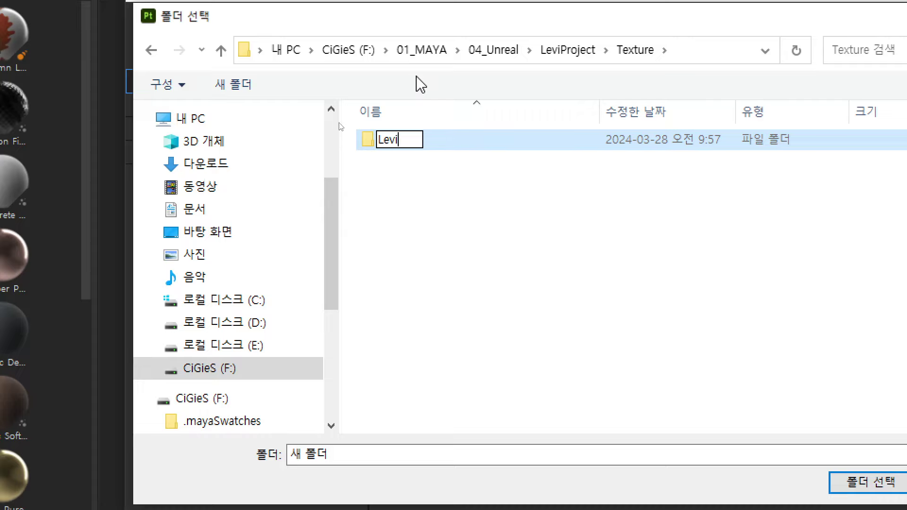
pyautogui.press('Return')
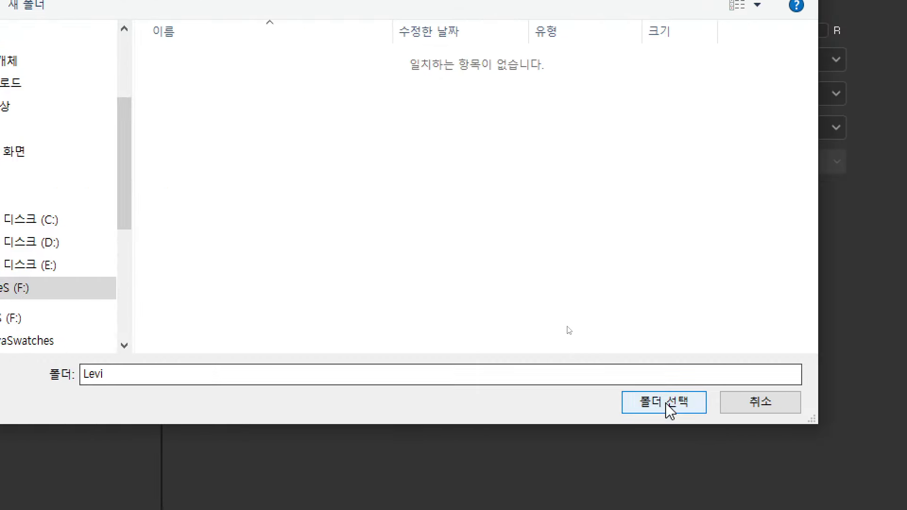
pyautogui.click(664, 407)
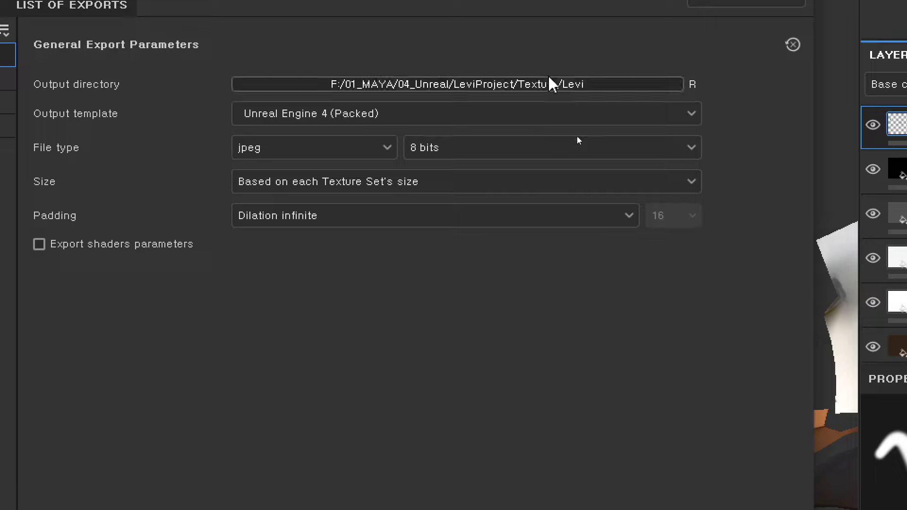
# - Choose 4096 from the export Size dropdown
pyautogui.click(416, 183)
pyautogui.click(420, 181)
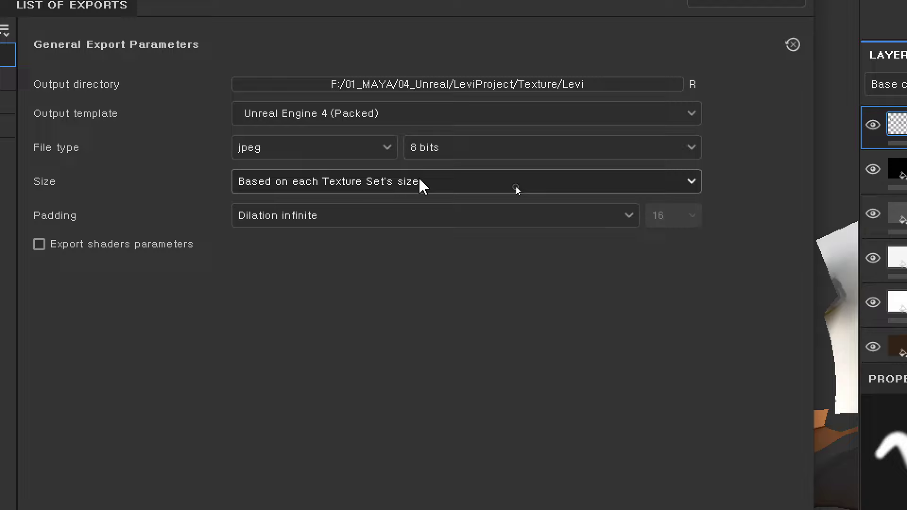
pyautogui.click(422, 180)
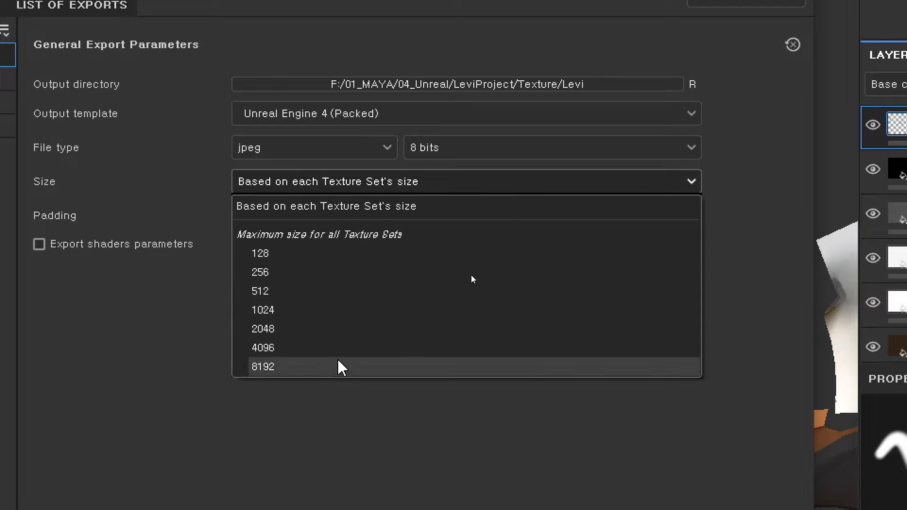
pyautogui.click(283, 351)
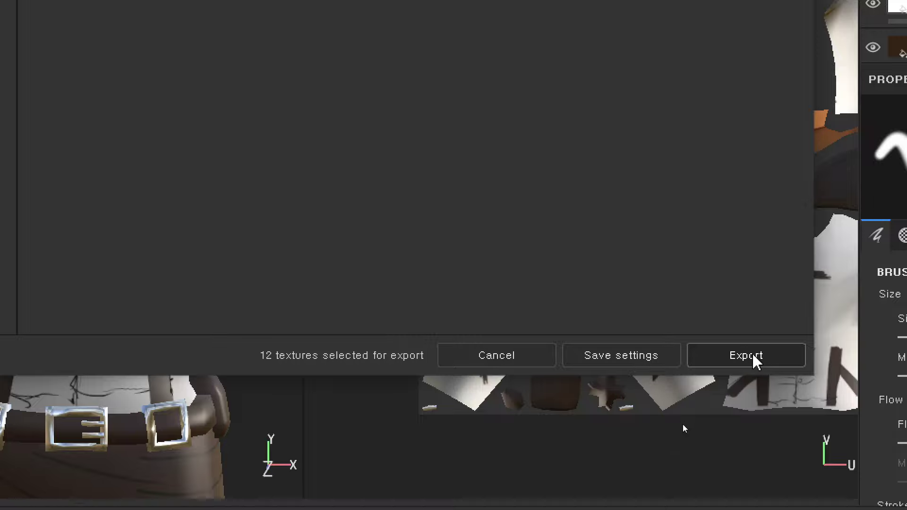
# - Export the 12 jpg textures, then close the Export textures window when finished
pyautogui.click(755, 362)
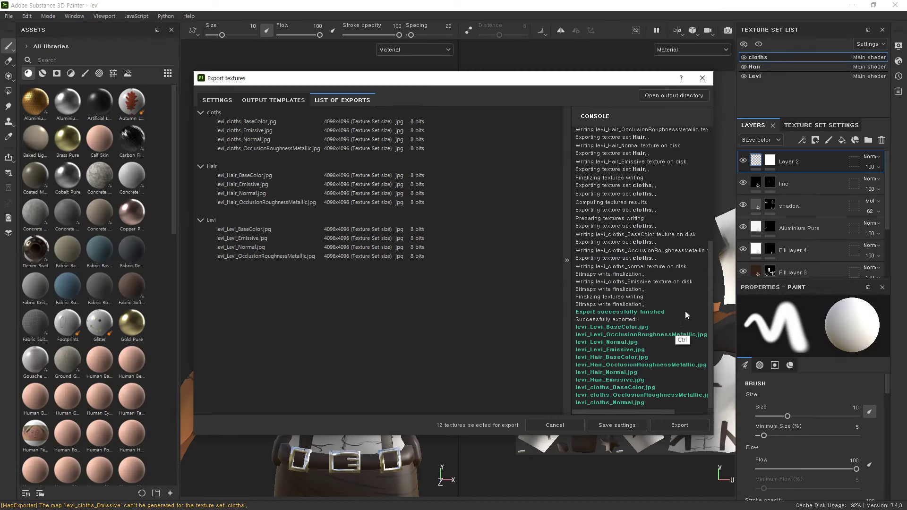
pyautogui.click(703, 78)
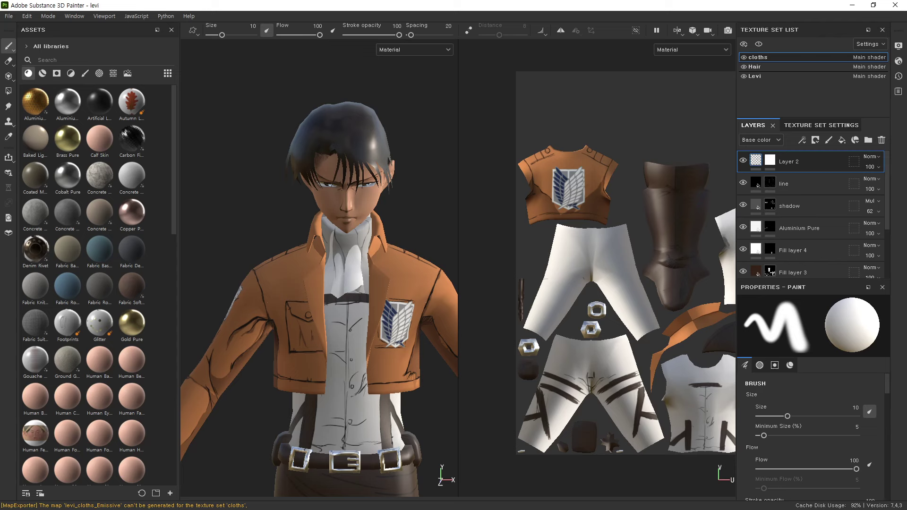
pyautogui.hotkey('alt', 'Tab')
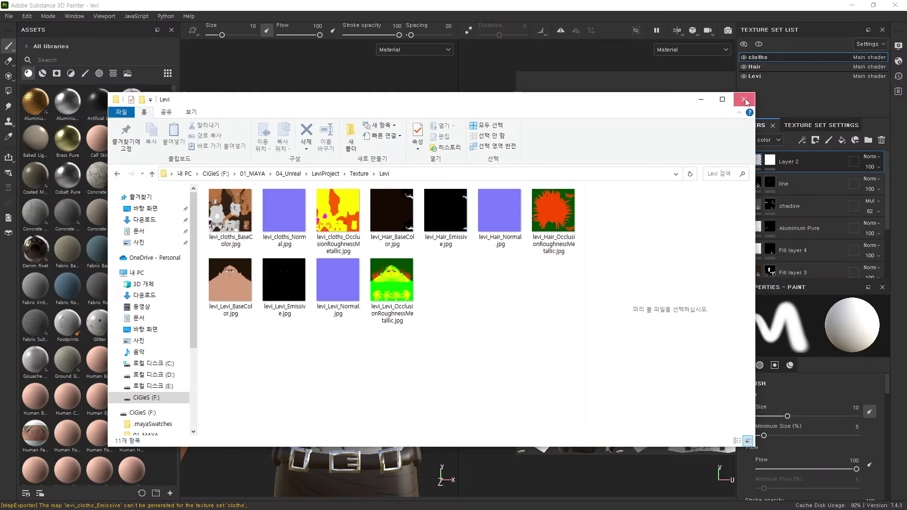
pyautogui.click(744, 99)
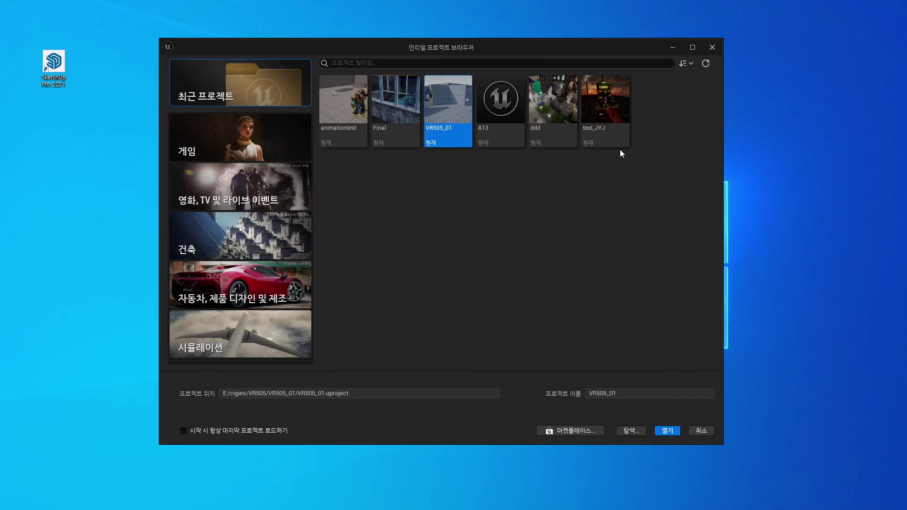
# - Show the 게임 (Games) templates in the Unreal Project Browser
pyautogui.moveTo(583, 44); pyautogui.dragTo(583, 49)
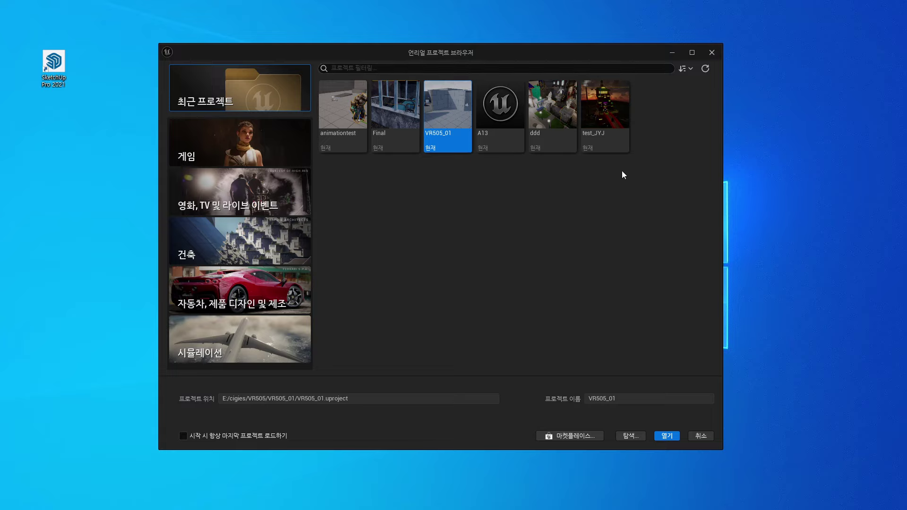
pyautogui.moveTo(624, 154)
pyautogui.click(278, 156)
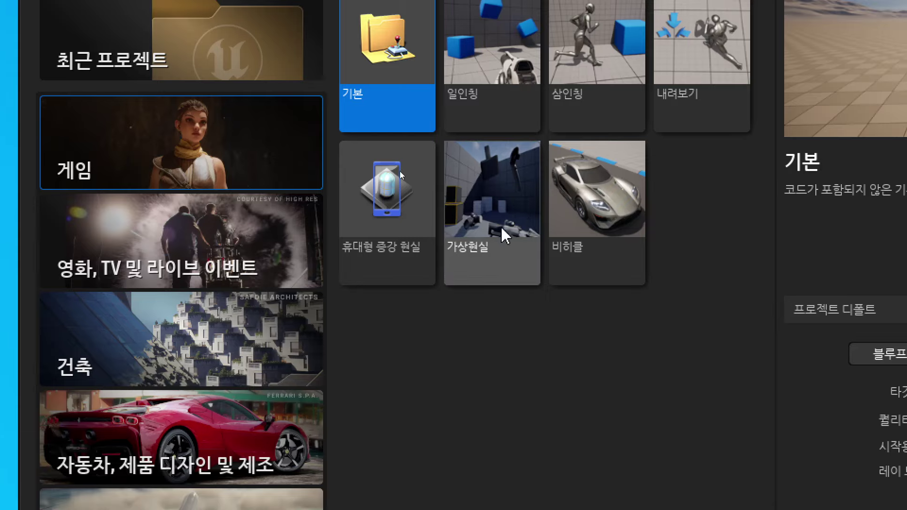
# - Select the 가상현실 (Virtual Reality) template and scroll through its description
pyautogui.click(512, 198)
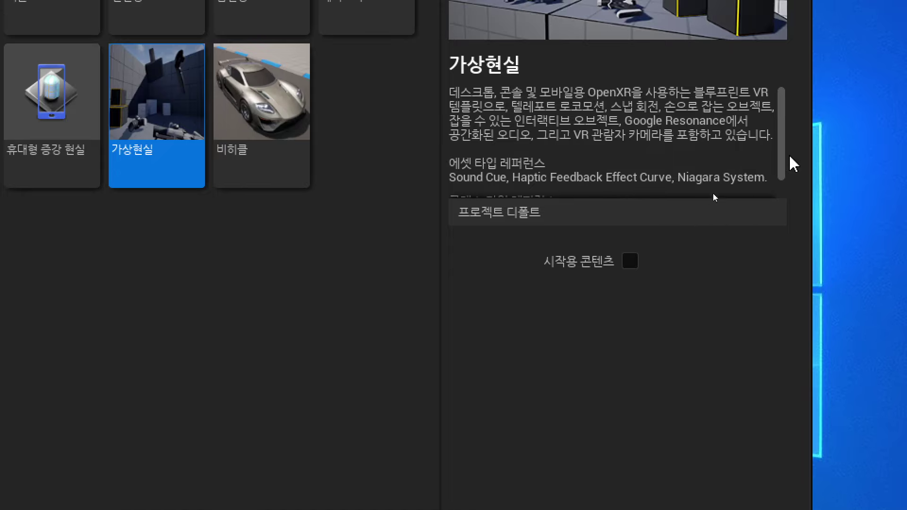
pyautogui.moveTo(784, 146); pyautogui.dragTo(782, 196)
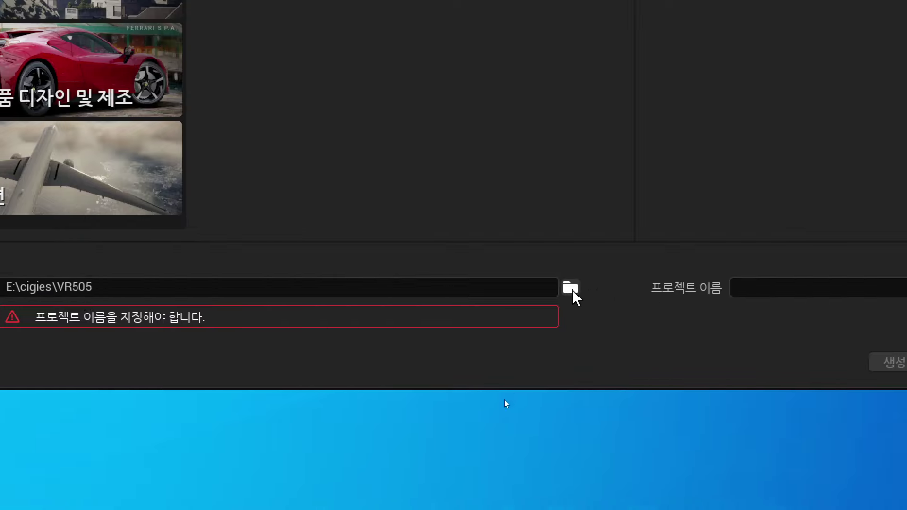
# - Browse for the project location and open local disk D:
pyautogui.click(571, 288)
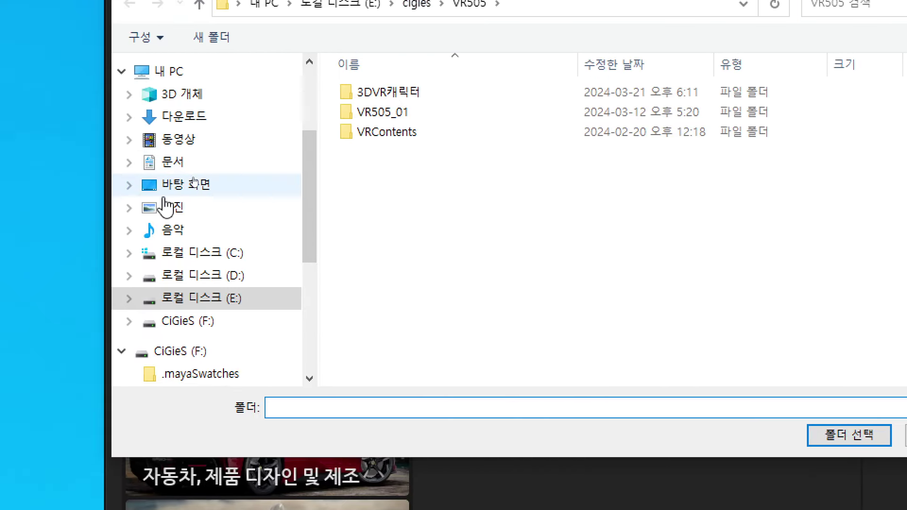
pyautogui.click(205, 326)
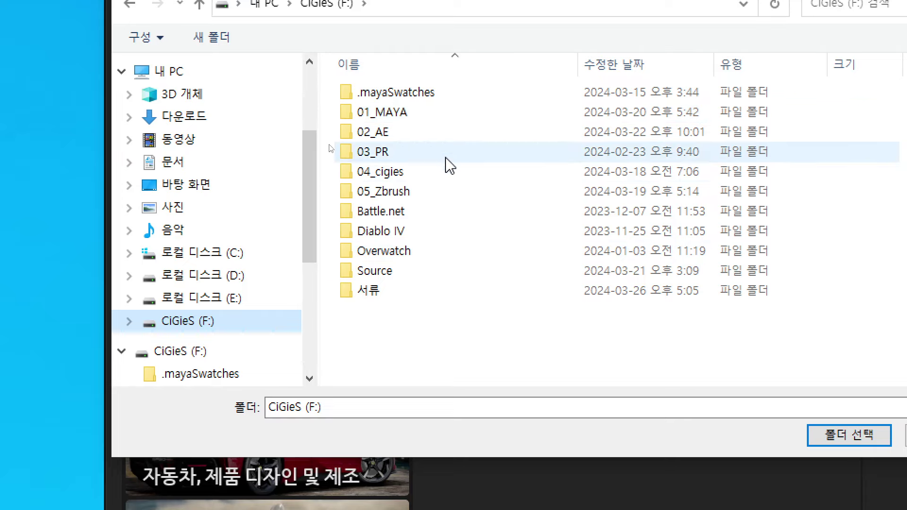
pyautogui.click(231, 276)
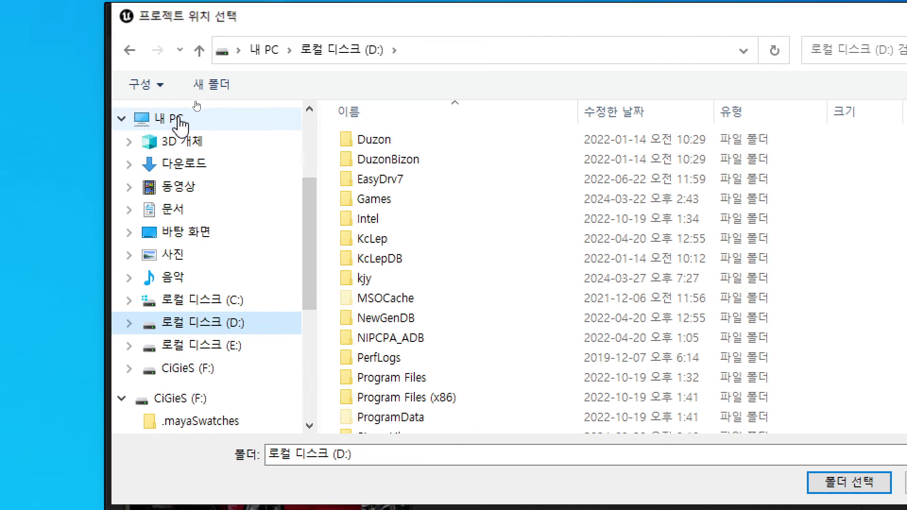
pyautogui.click(175, 118)
pyautogui.doubleClick(715, 398)
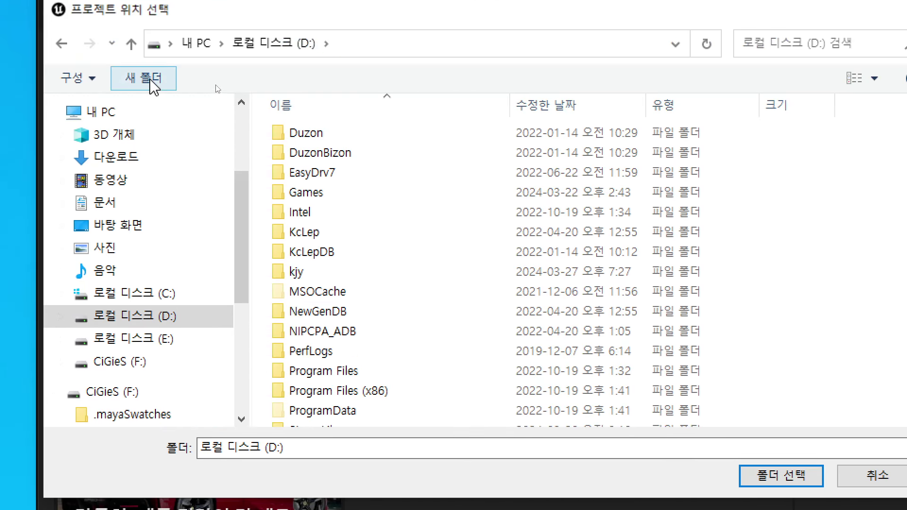
# - Create a 505VrClass folder on D: and set it as the project location
pyautogui.click(156, 79)
pyautogui.write('U')
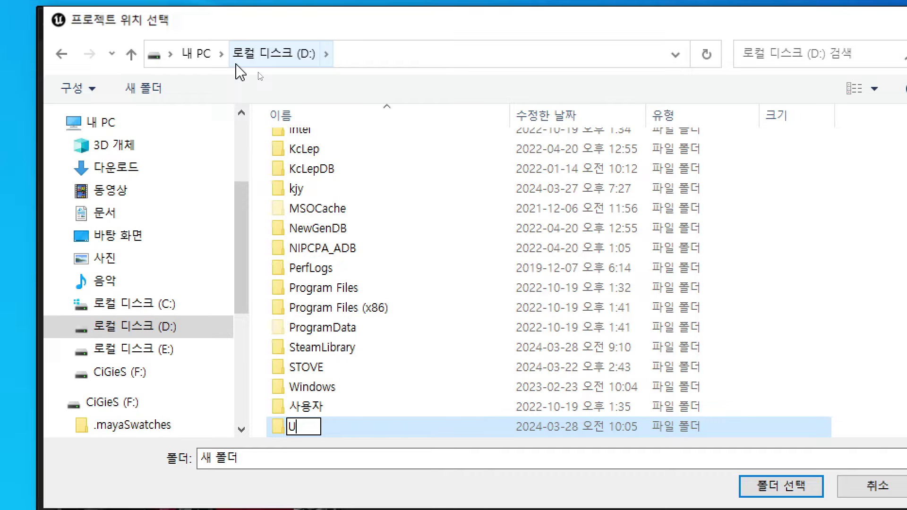
pyautogui.write('nre')
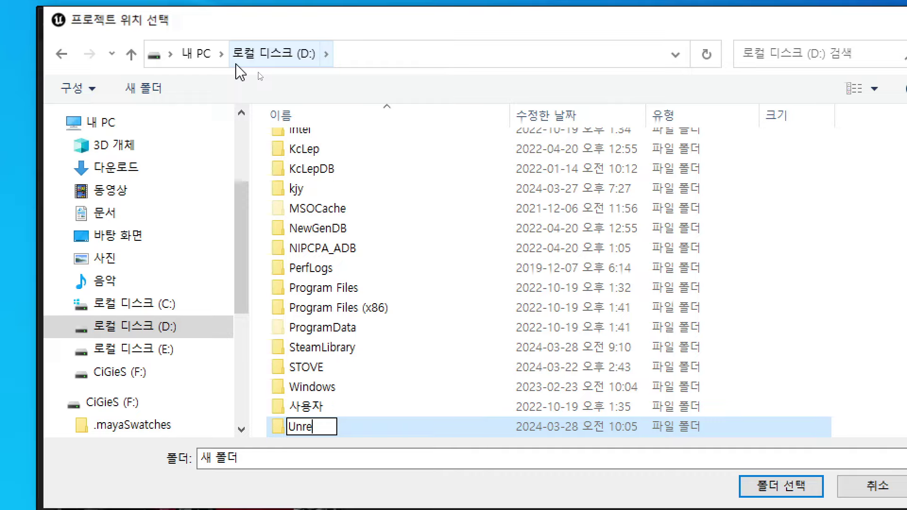
pyautogui.write('al')
pyautogui.press('BackSpace')
pyautogui.press('BackSpace')
pyautogui.press('BackSpace')
pyautogui.press('BackSpace')
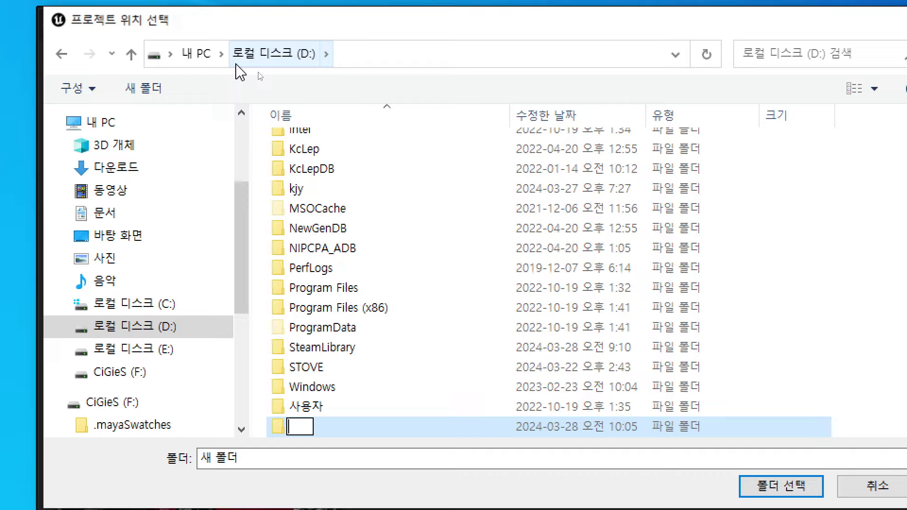
pyautogui.write('505V')
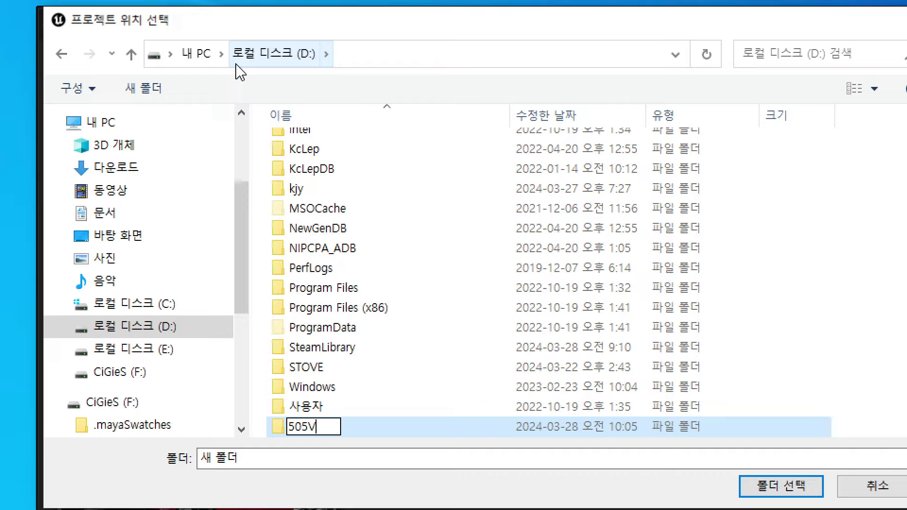
pyautogui.write('R')
pyautogui.press('BackSpace')
pyautogui.write('rClass')
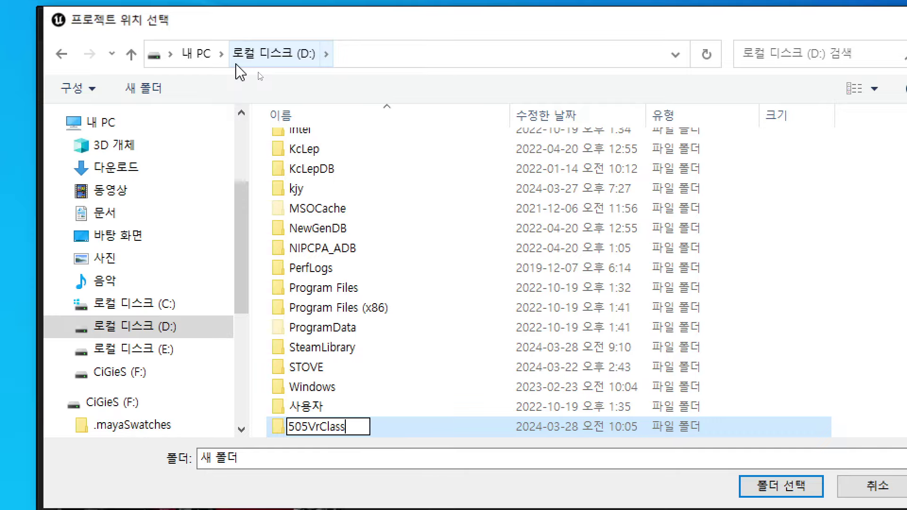
pyautogui.press('Return')
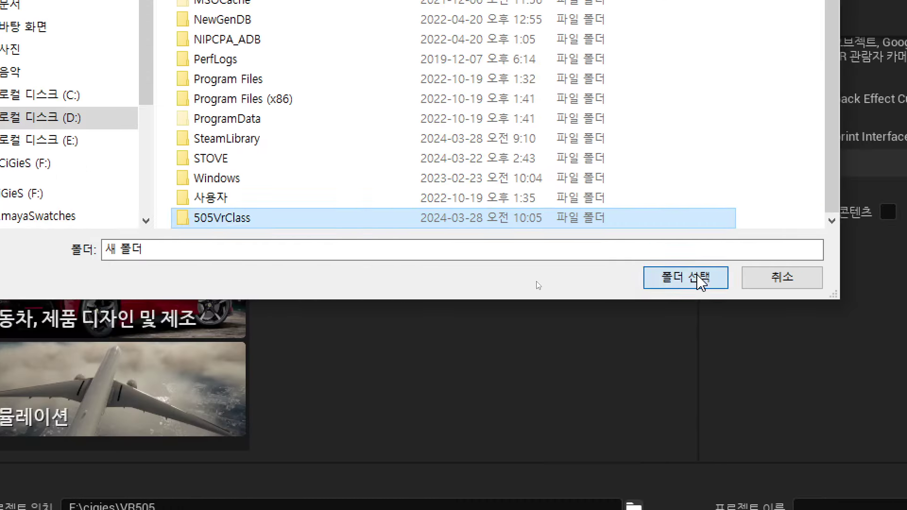
pyautogui.click(704, 278)
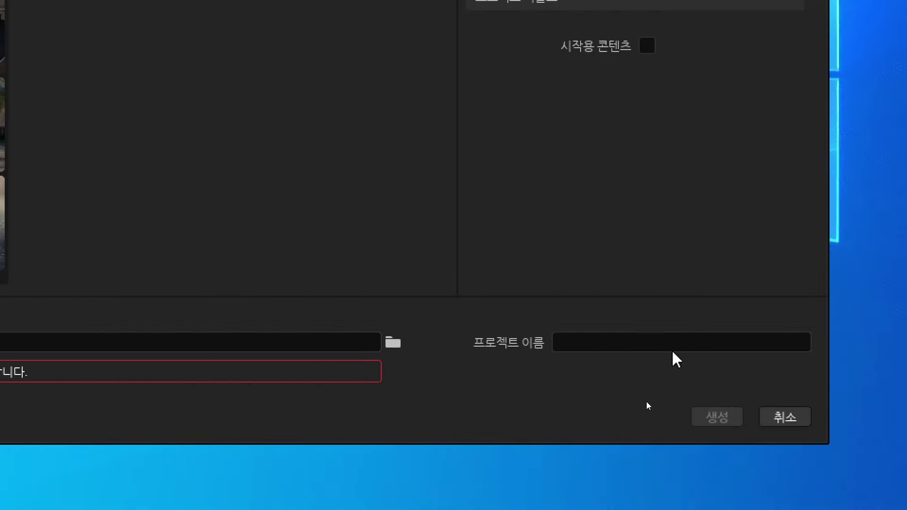
# - Enter VrClass as the project name and create the project
pyautogui.click(684, 341)
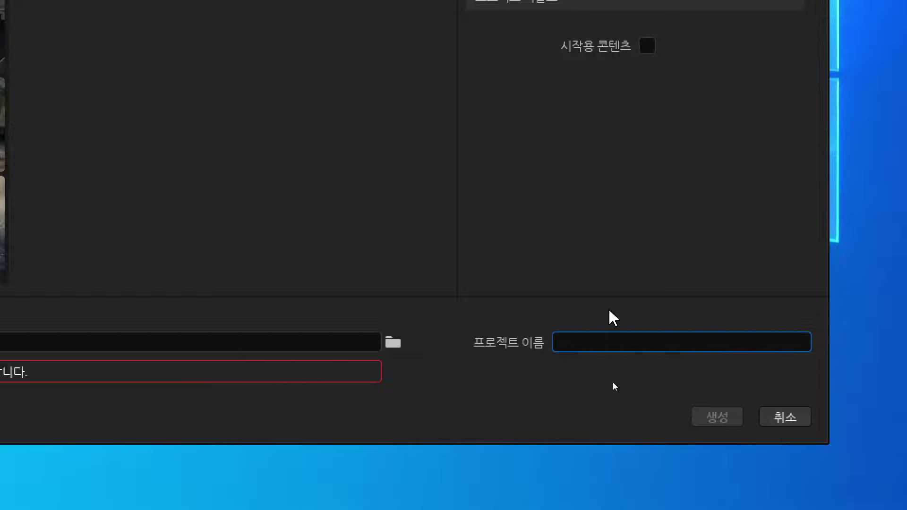
pyautogui.write('V')
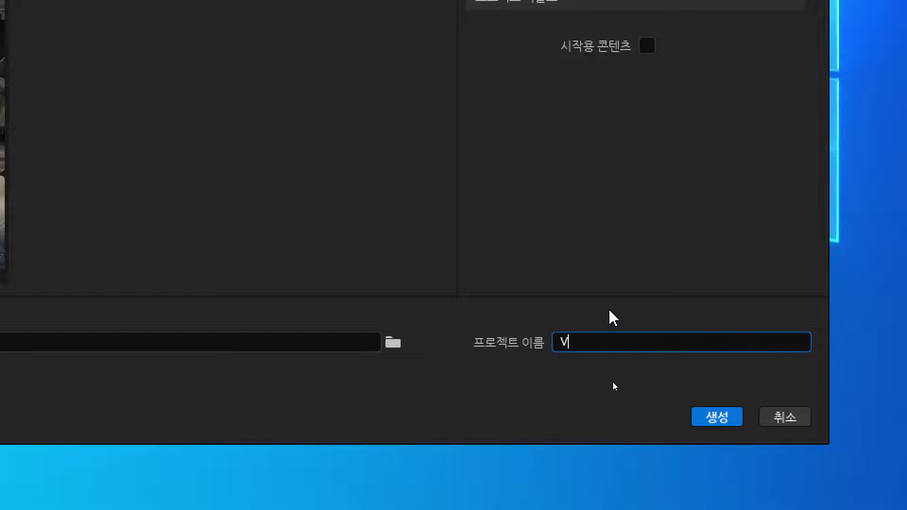
pyautogui.write('r')
pyautogui.write('Class')
pyautogui.write('_2')
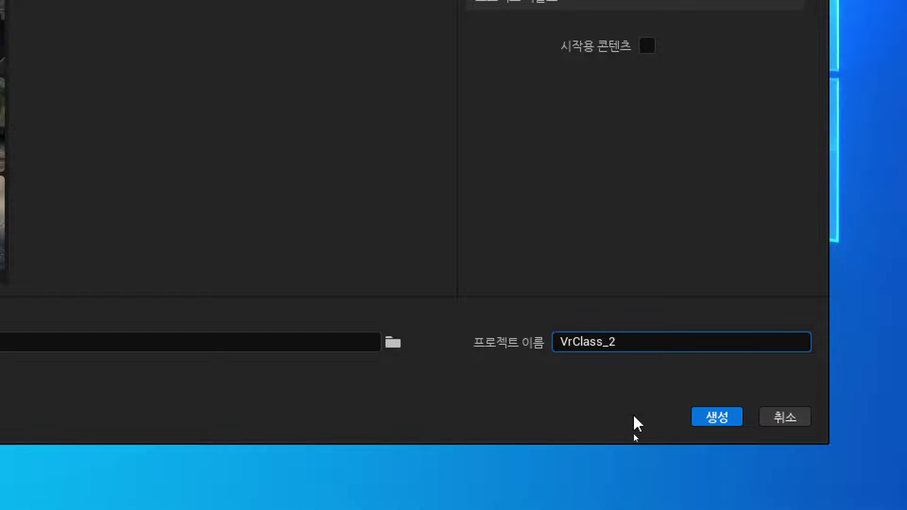
pyautogui.press('BackSpace')
pyautogui.press('BackSpace')
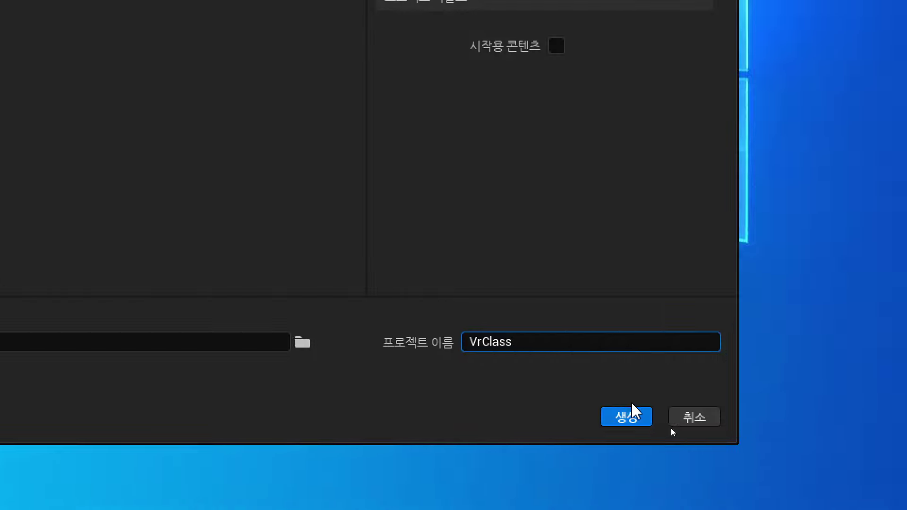
pyautogui.click(624, 420)
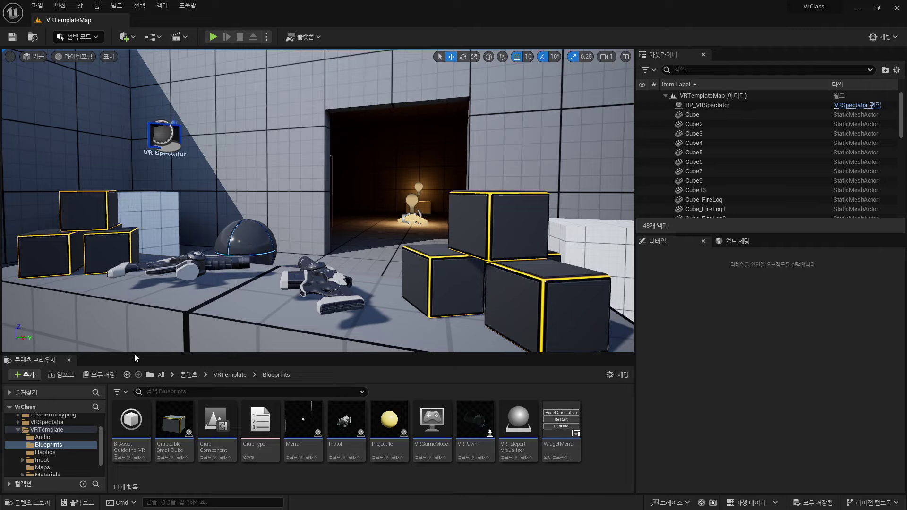
# - Enlarge the Content Browser and browse the VRTemplate subfolders, ending in LevelPrototyping
pyautogui.moveTo(135, 352); pyautogui.dragTo(57, 161)
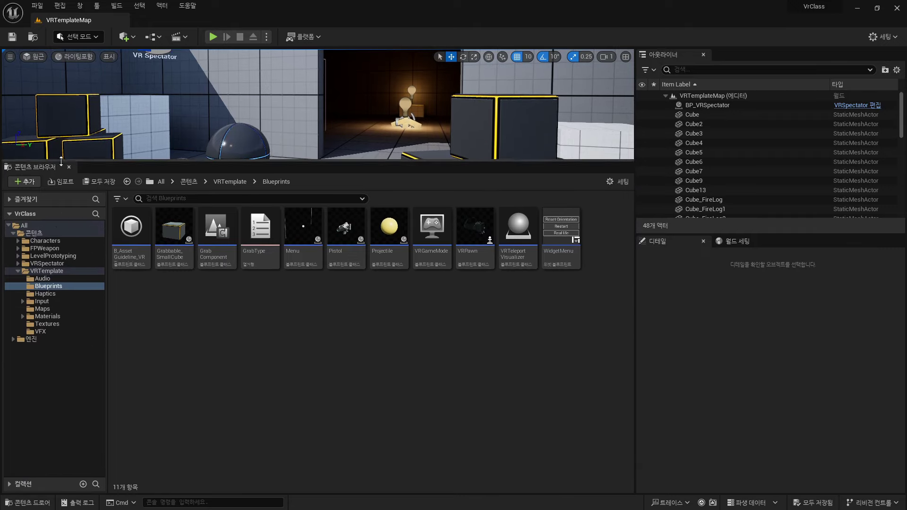
pyautogui.click(47, 242)
pyautogui.click(46, 256)
pyautogui.click(43, 279)
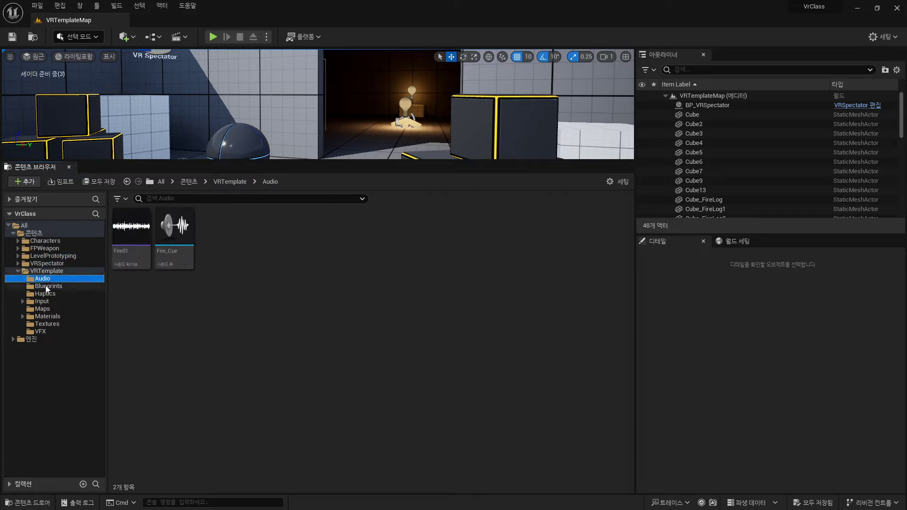
pyautogui.click(41, 301)
pyautogui.click(40, 324)
pyautogui.click(42, 331)
pyautogui.click(47, 316)
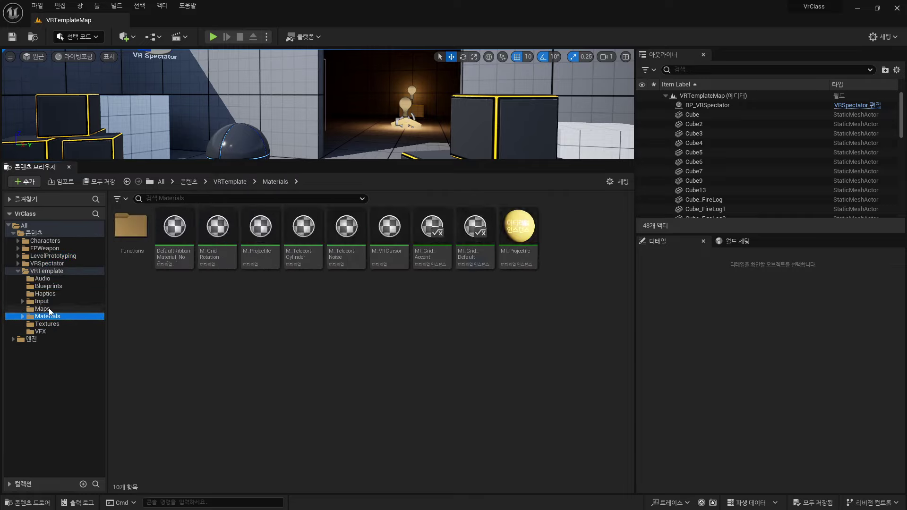
pyautogui.click(45, 293)
pyautogui.click(55, 263)
pyautogui.click(69, 256)
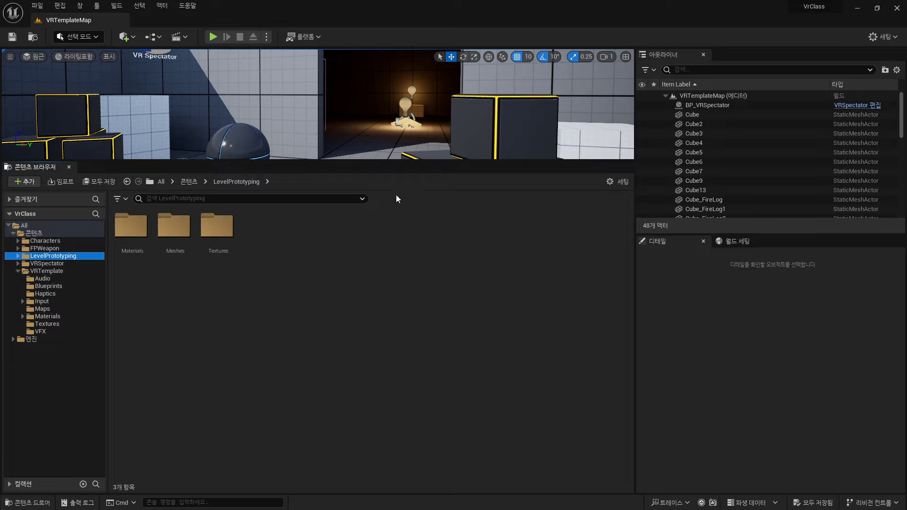
# - Resize the editor panels to give the level viewport more room
pyautogui.moveTo(405, 162); pyautogui.dragTo(375, 370)
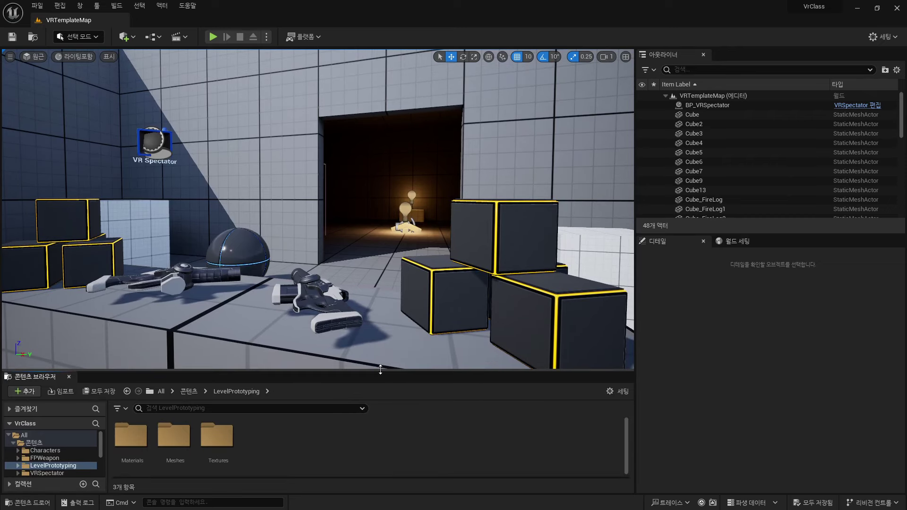
pyautogui.moveTo(205, 60); pyautogui.dragTo(220, 121)
pyautogui.moveTo(184, 425); pyautogui.dragTo(215, 435)
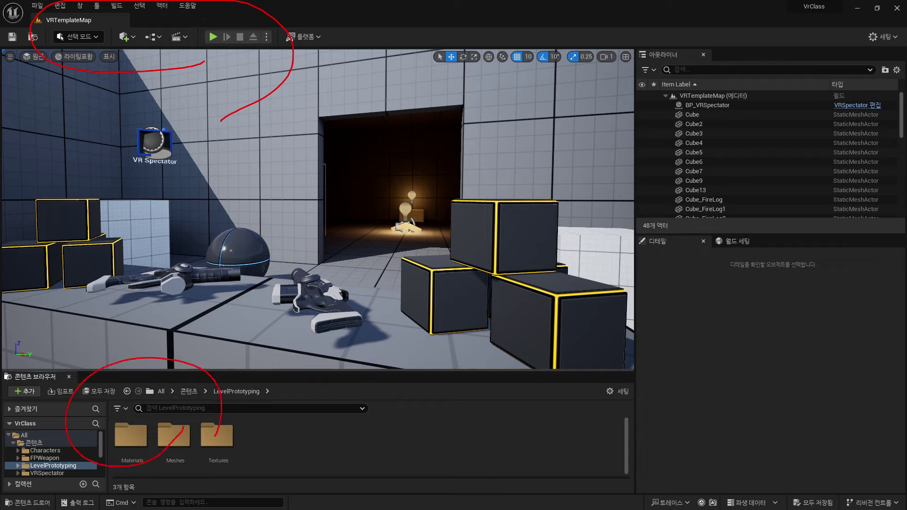
pyautogui.moveTo(774, 306); pyautogui.dragTo(770, 315)
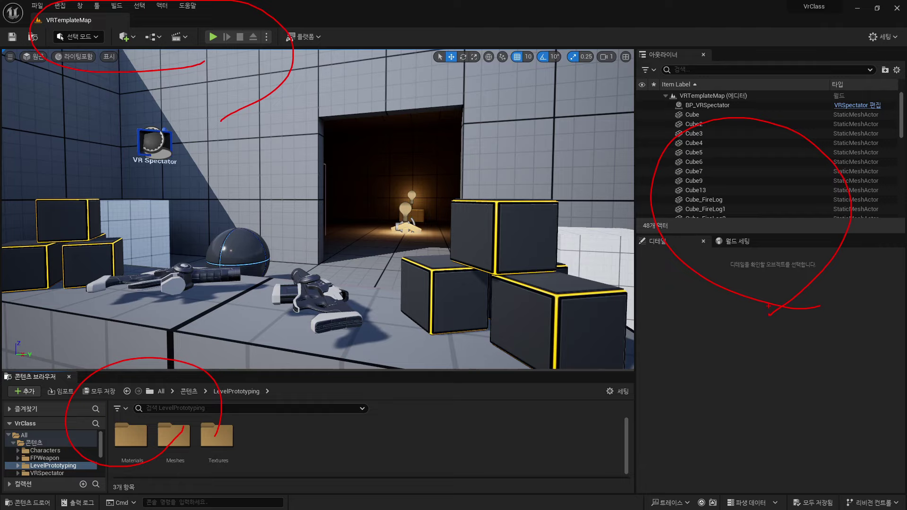
pyautogui.moveTo(692, 69); pyautogui.dragTo(696, 74)
# - Fly the viewport camera around the level and select Wall_4
pyautogui.press('e')
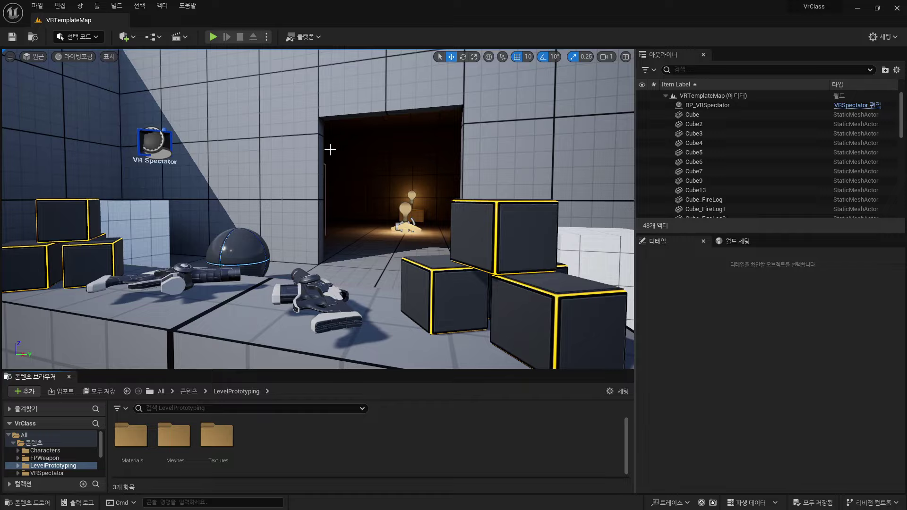
pyautogui.moveTo(320, 231); pyautogui.dragTo(319, 231, button='right')
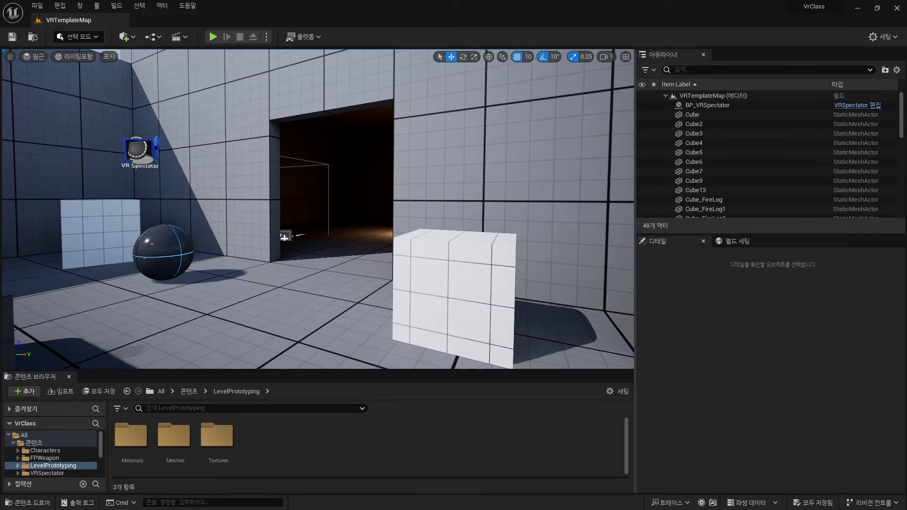
pyautogui.moveTo(320, 231); pyautogui.dragTo(320, 231, button='right')
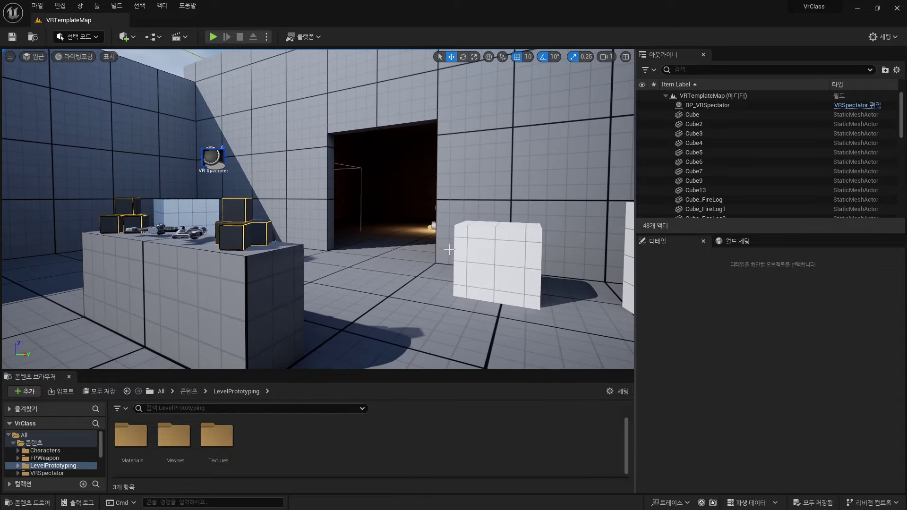
pyautogui.moveTo(320, 232); pyautogui.dragTo(319, 232, button='right')
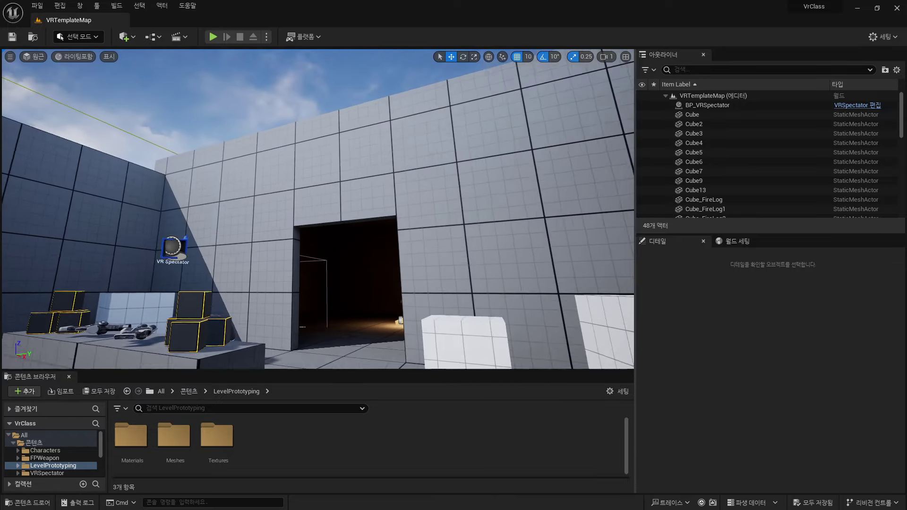
pyautogui.click(491, 228)
pyautogui.moveTo(311, 241); pyautogui.dragTo(311, 241, button='right')
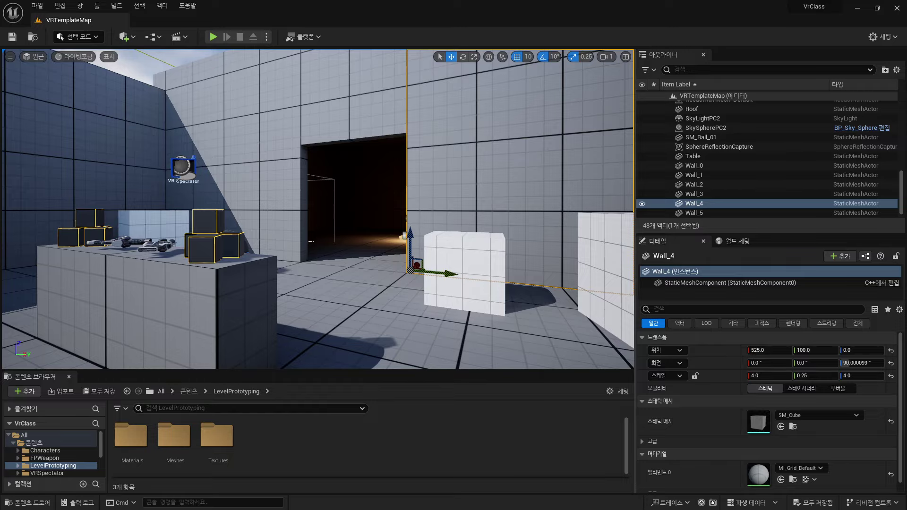
pyautogui.moveTo(311, 241)
pyautogui.mouseDown(button='right')
pyautogui.moveTo(302, 270)
pyautogui.moveTo(256, 284)
pyautogui.moveTo(283, 279)
pyautogui.moveTo(301, 188)
pyautogui.mouseUp(button='right')
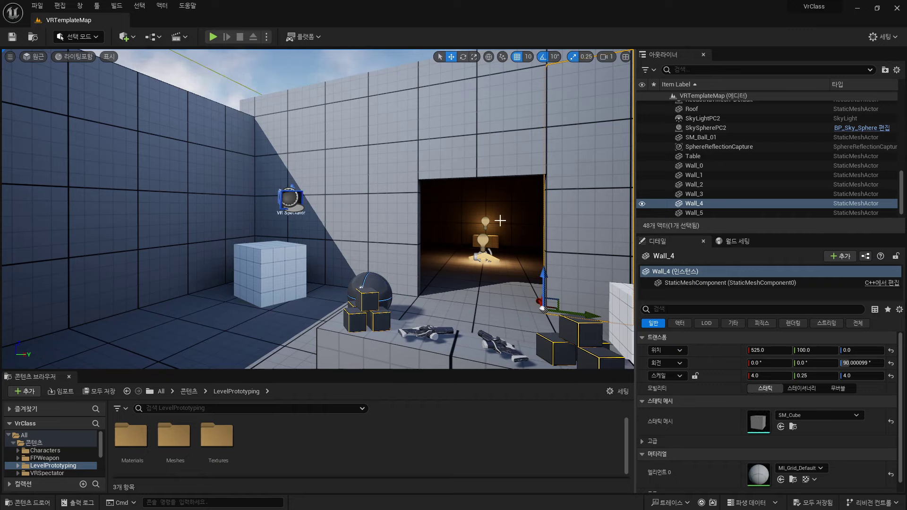
pyautogui.moveTo(478, 254)
pyautogui.mouseDown(button='right')
pyautogui.moveTo(543, 253)
pyautogui.moveTo(538, 222)
pyautogui.mouseUp(button='right')
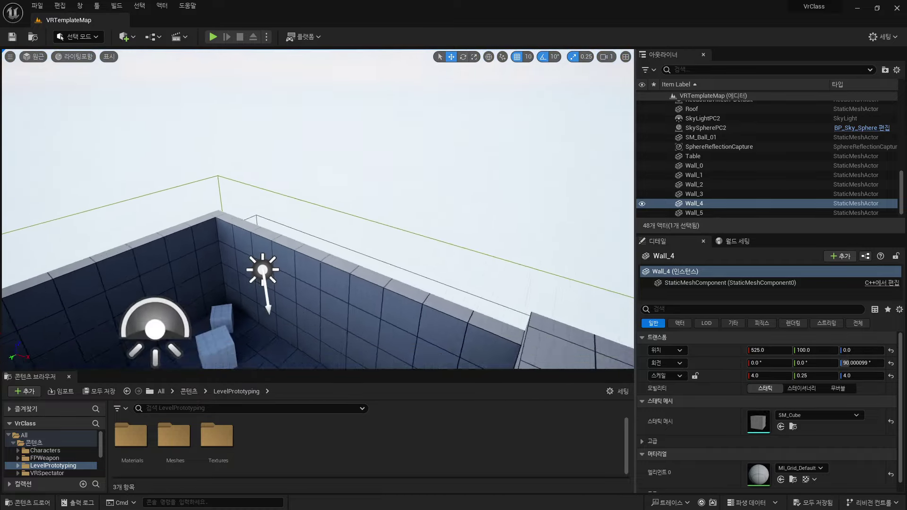
pyautogui.moveTo(538, 222)
pyautogui.mouseDown(button='right')
pyautogui.moveTo(538, 293)
pyautogui.moveTo(538, 256)
pyautogui.moveTo(538, 265)
pyautogui.mouseUp(button='right')
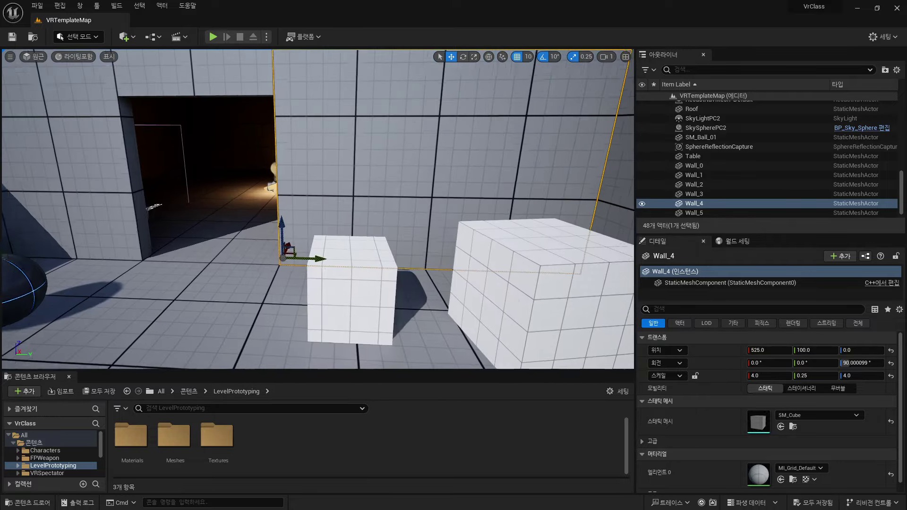
pyautogui.moveTo(539, 264); pyautogui.dragTo(539, 265, button='right')
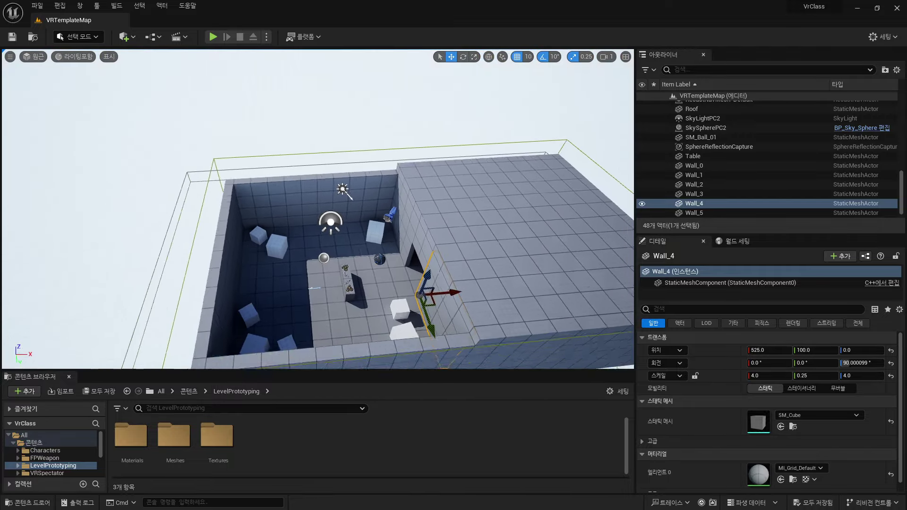
pyautogui.moveTo(538, 265); pyautogui.dragTo(539, 265, button='right')
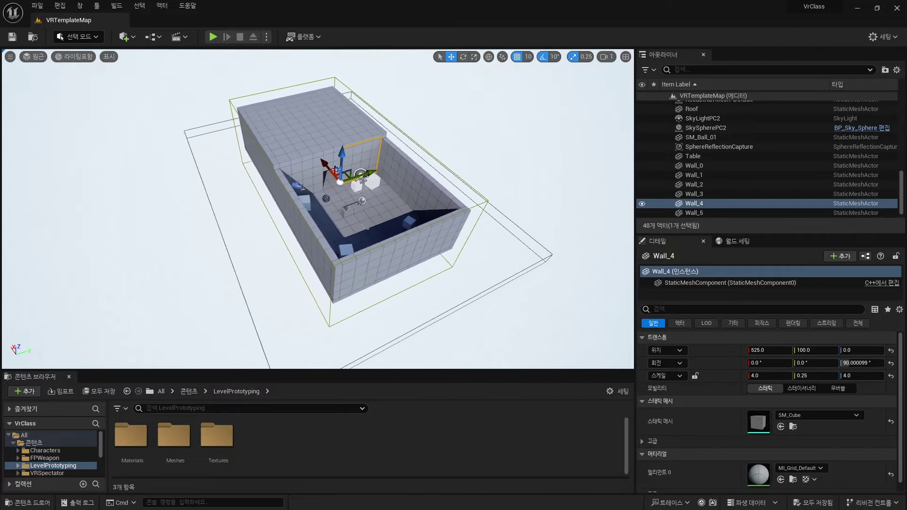
pyautogui.rightClick(700, 418)
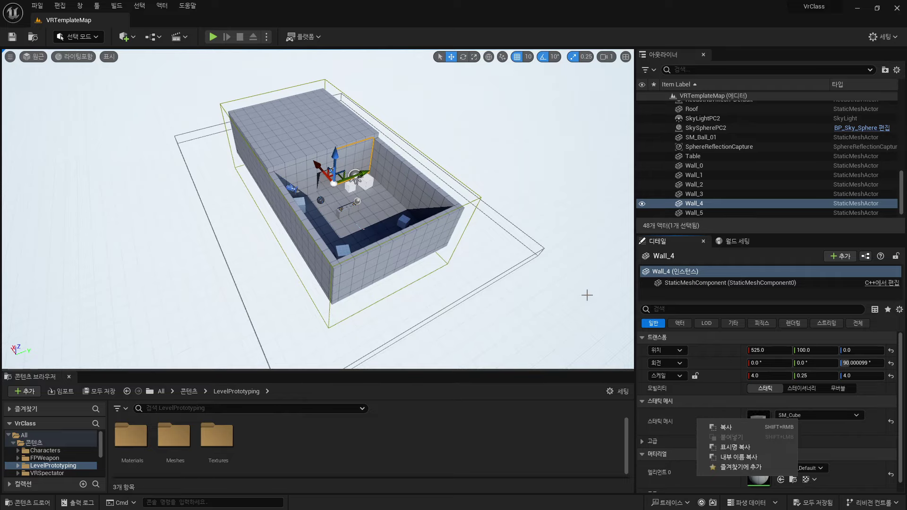
pyautogui.moveTo(457, 187); pyautogui.dragTo(457, 187, button='right')
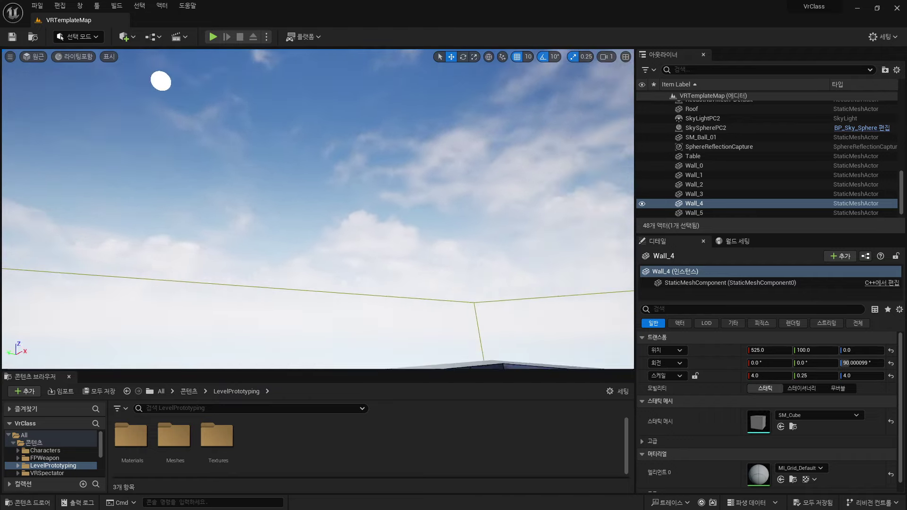
pyautogui.moveTo(478, 112); pyautogui.dragTo(477, 112, button='right')
pyautogui.press('f')
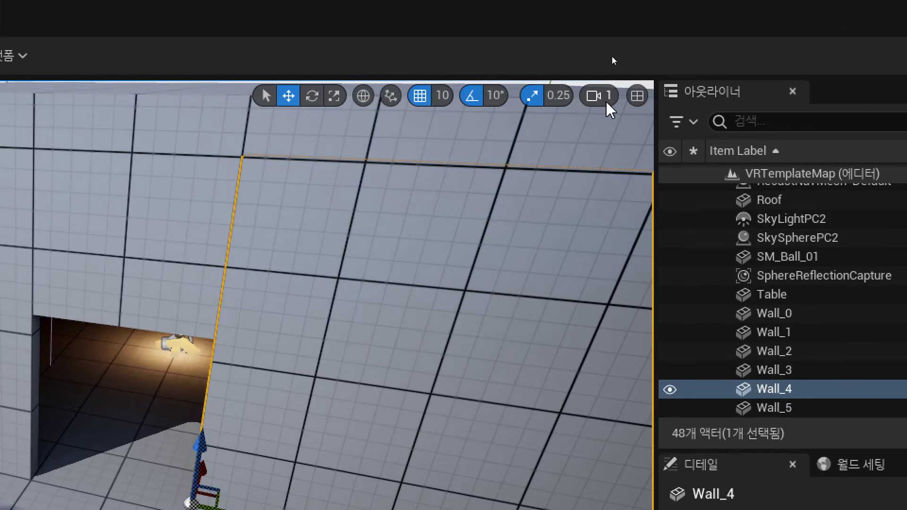
# - Try several viewport camera speeds (16, 0.033, 1, 0.33), ending back at 0.1
pyautogui.click(603, 98)
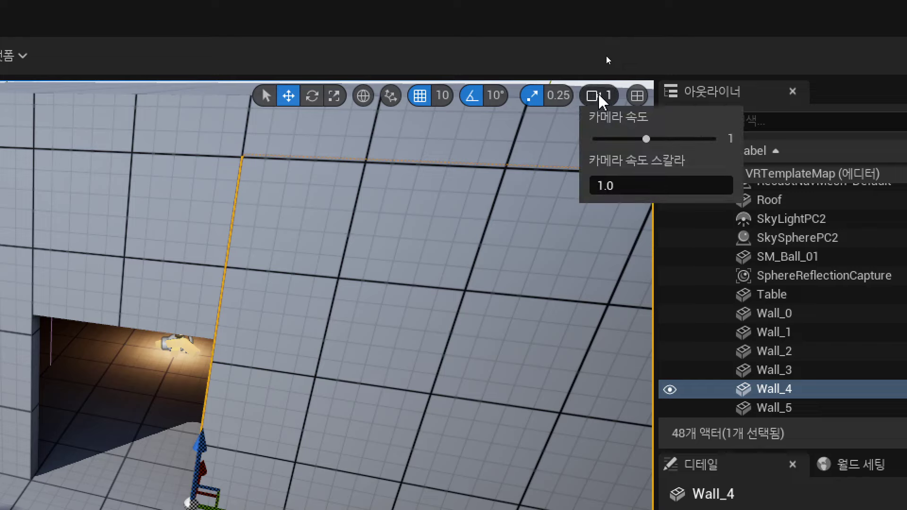
pyautogui.click(596, 137)
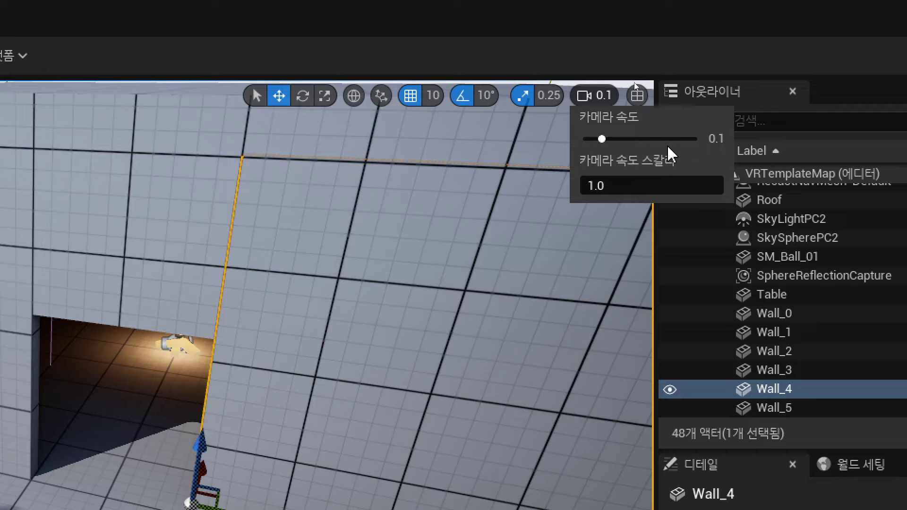
pyautogui.click(694, 141)
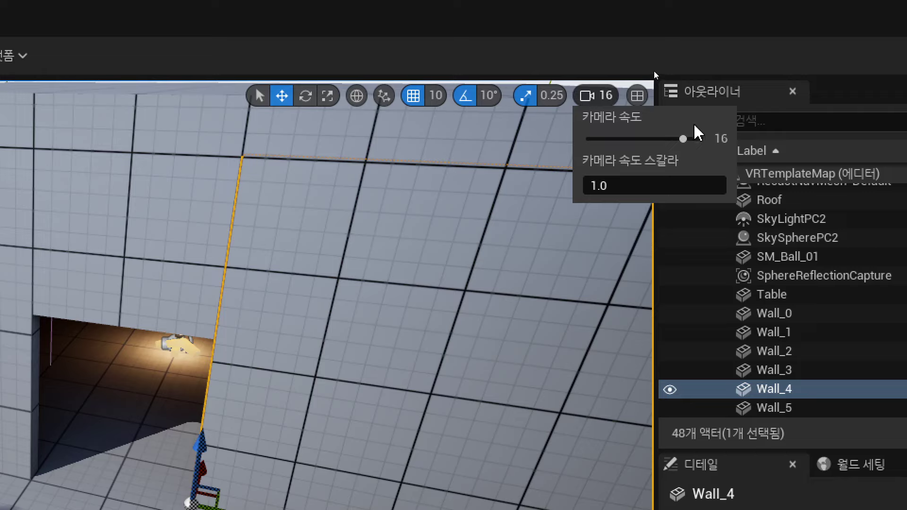
pyautogui.click(595, 138)
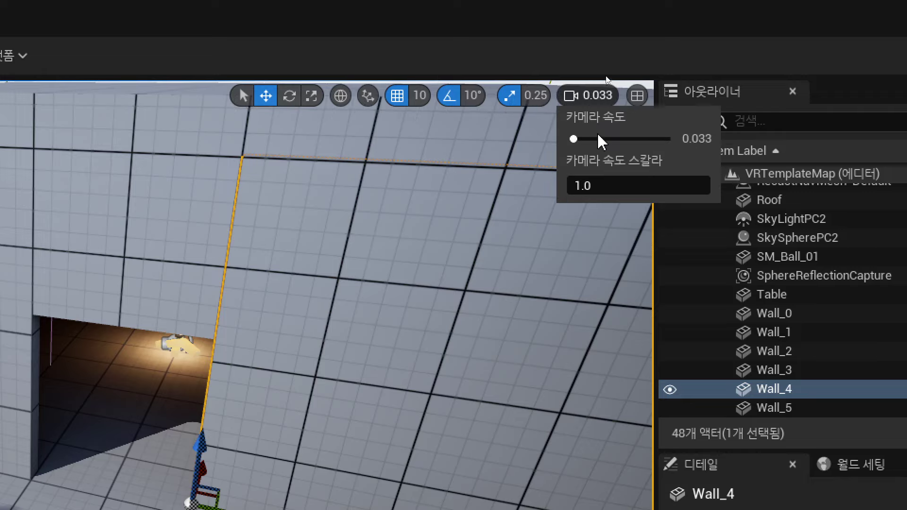
pyautogui.click(623, 139)
pyautogui.moveTo(649, 140); pyautogui.dragTo(615, 138)
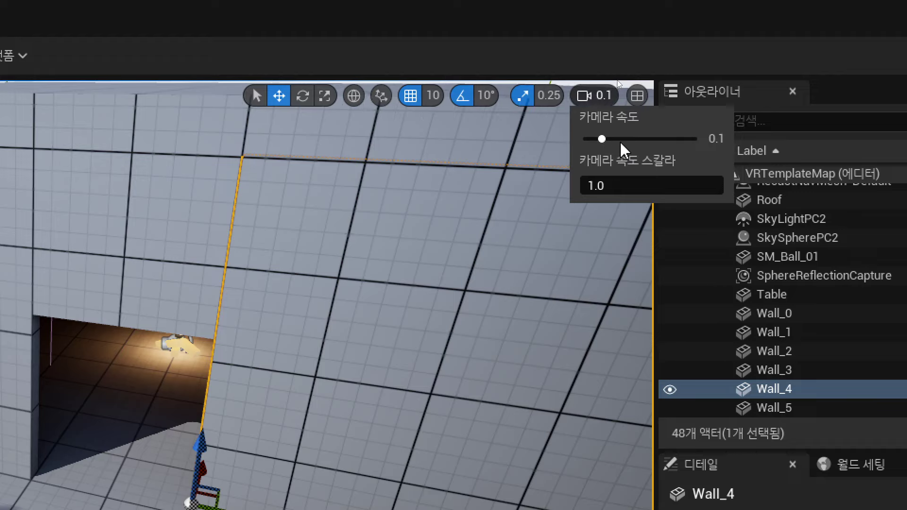
pyautogui.click(614, 139)
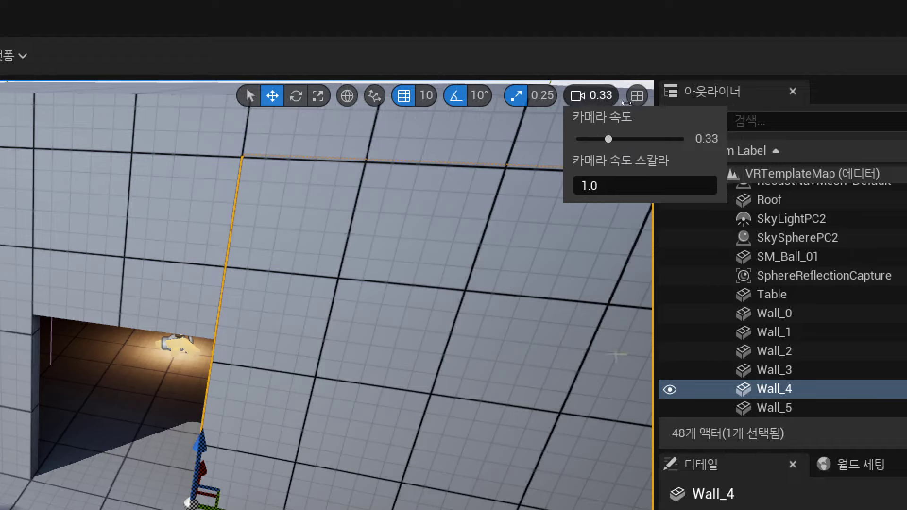
pyautogui.click(597, 139)
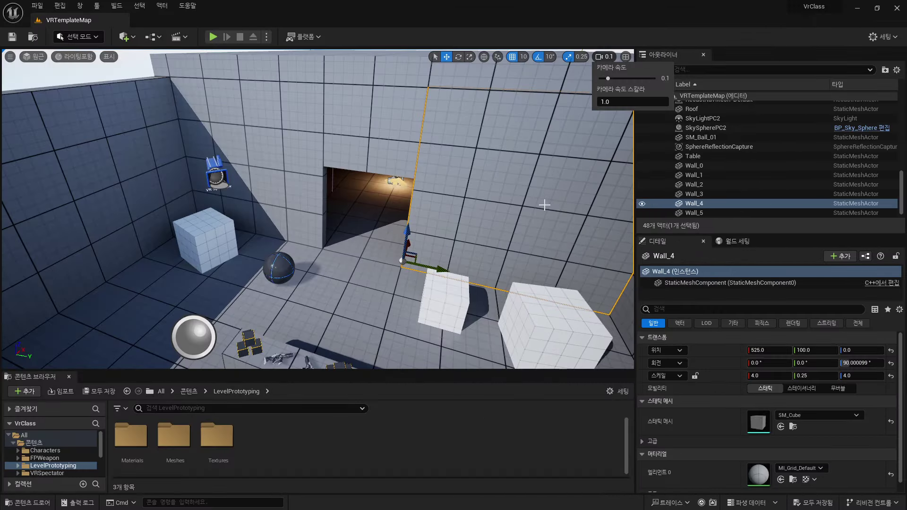
pyautogui.click(504, 202)
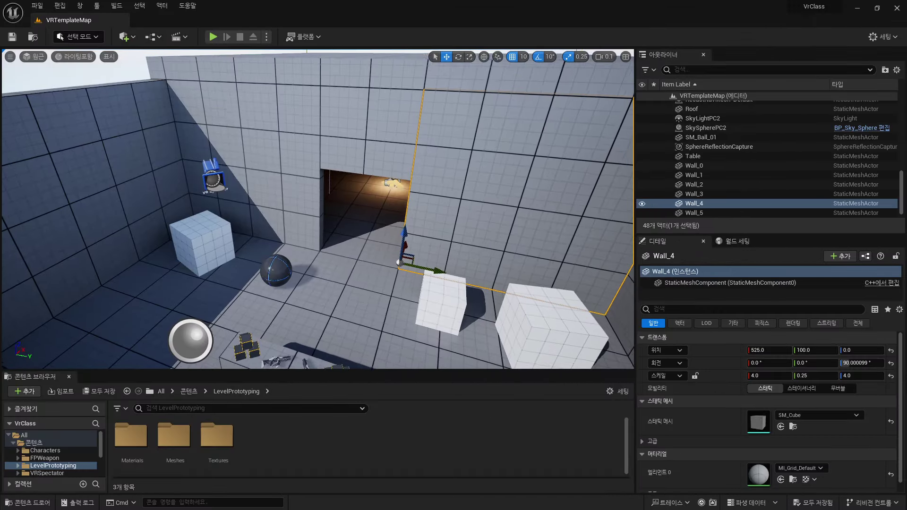
# - Fly through the doorway toward the ball and cubes, then face the blue wall
pyautogui.moveTo(504, 202)
pyautogui.mouseDown(button='right')
pyautogui.moveTo(492, 222)
pyautogui.moveTo(425, 179)
pyautogui.moveTo(314, 202)
pyautogui.mouseUp(button='right')
pyautogui.moveTo(374, 238)
pyautogui.mouseDown(button='right')
pyautogui.moveTo(331, 236)
pyautogui.moveTo(359, 227)
pyautogui.moveTo(284, 222)
pyautogui.mouseUp(button='right')
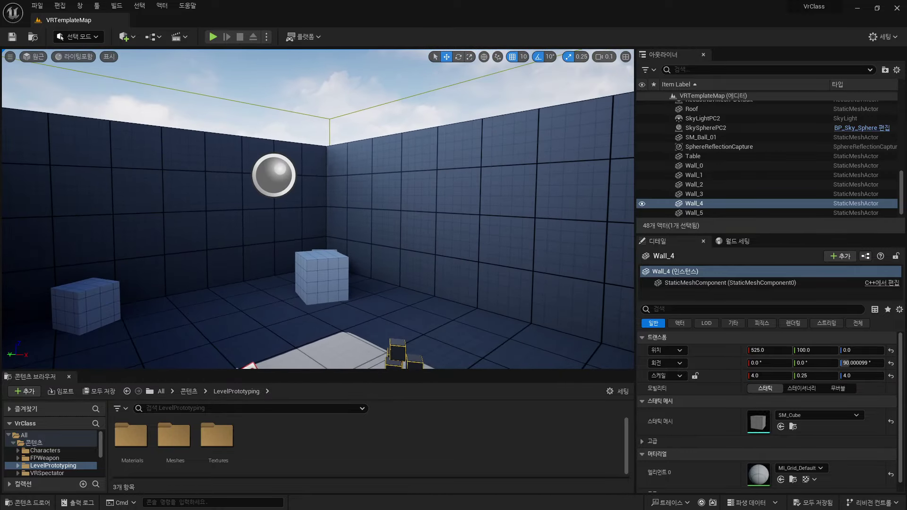
pyautogui.moveTo(415, 313)
pyautogui.mouseDown(button='right')
pyautogui.moveTo(472, 303)
pyautogui.moveTo(531, 269)
pyautogui.mouseUp(button='right')
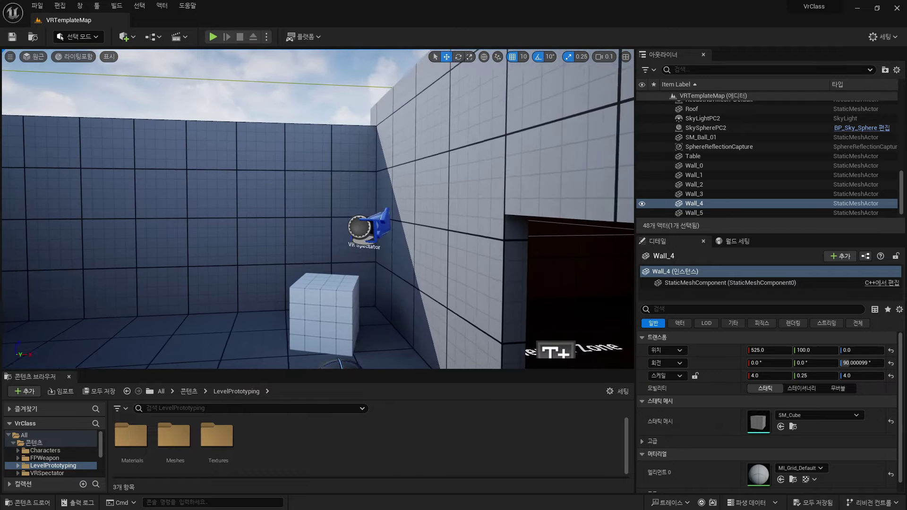
pyautogui.moveTo(434, 184); pyautogui.dragTo(418, 182, button='right')
# - Raise the camera speed to 0.33 and fly into the room corner
pyautogui.click(609, 57)
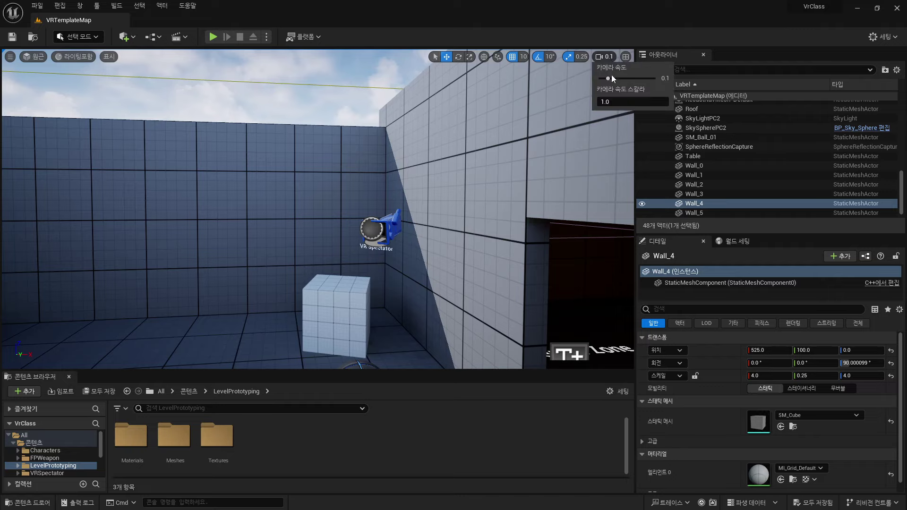
pyautogui.click(616, 78)
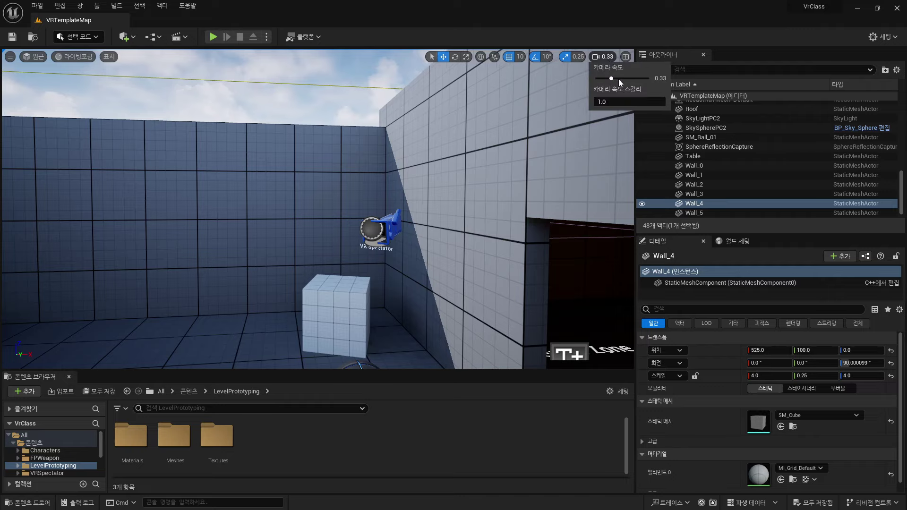
pyautogui.moveTo(517, 210); pyautogui.dragTo(501, 208, button='right')
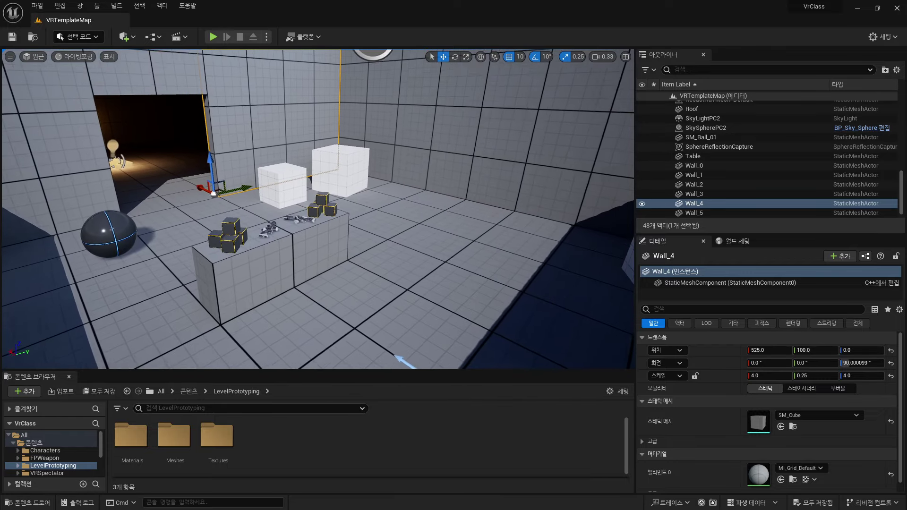
# - Fly toward the lit alcove, scroll the Outliner to the top, and open the File (파일) menu
pyautogui.moveTo(500, 208); pyautogui.dragTo(500, 207, button='right')
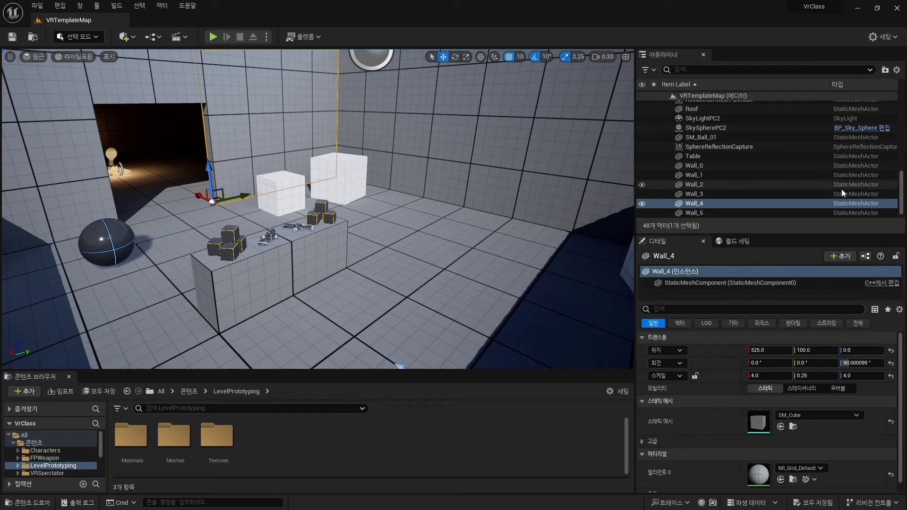
pyautogui.scroll(5, 902, 185)
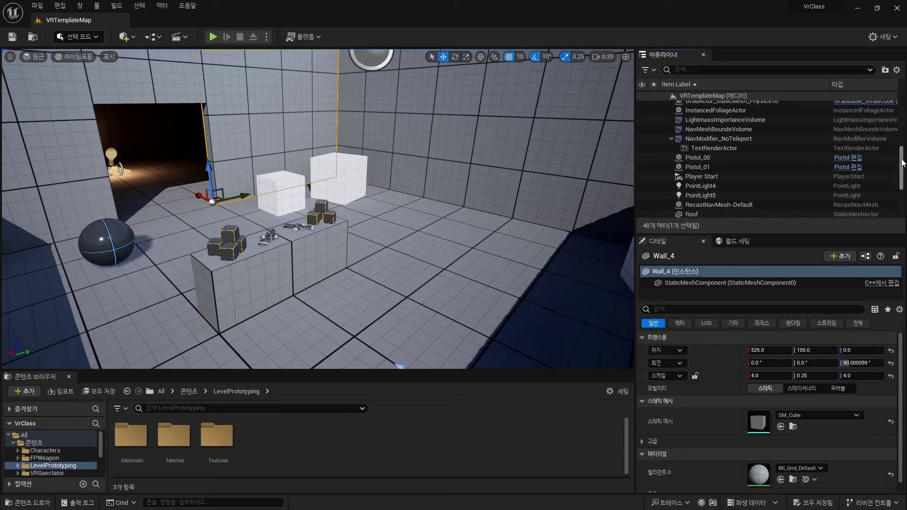
pyautogui.moveTo(902, 177); pyautogui.dragTo(903, 121)
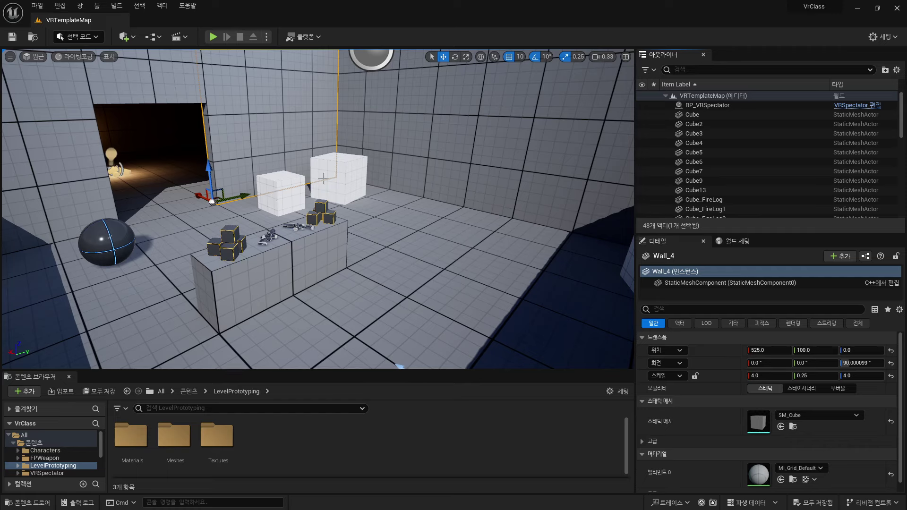
pyautogui.click(37, 5)
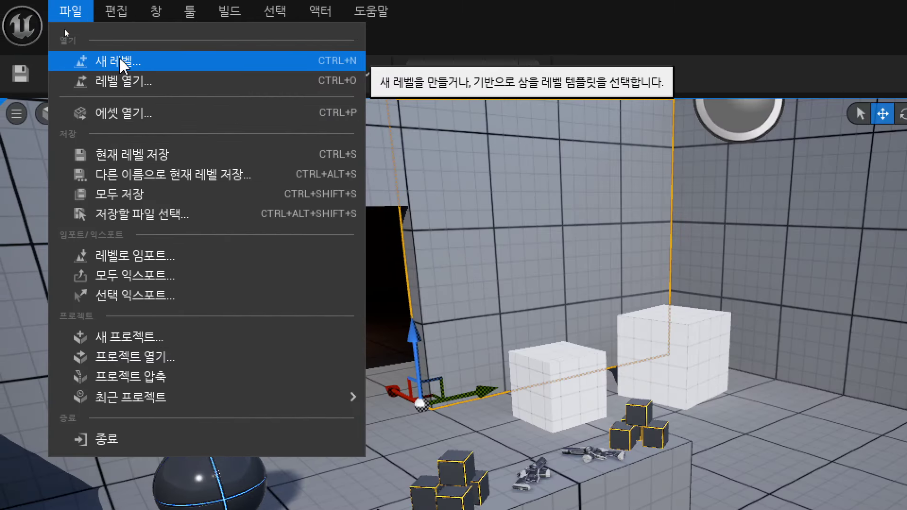
# - Preview the New Level templates, dismiss them, and show the 콘텐츠 folder's subfolders
pyautogui.click(128, 66)
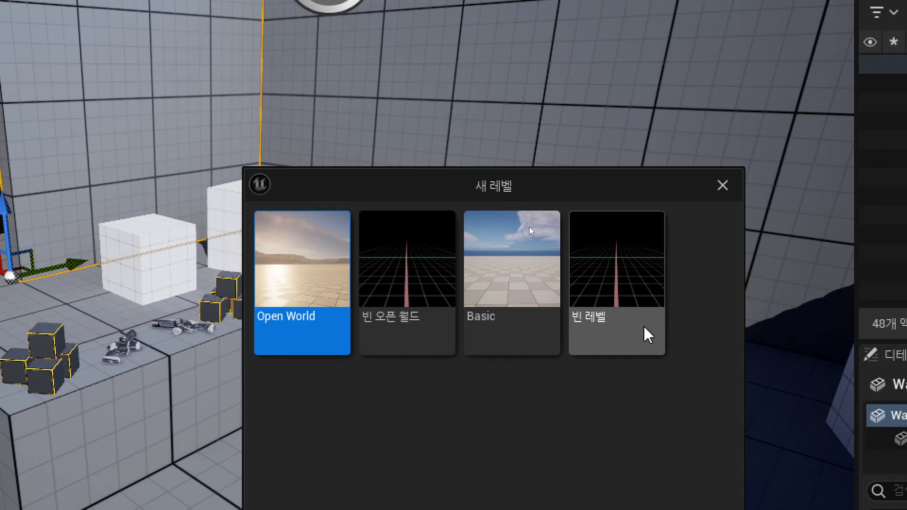
pyautogui.click(723, 185)
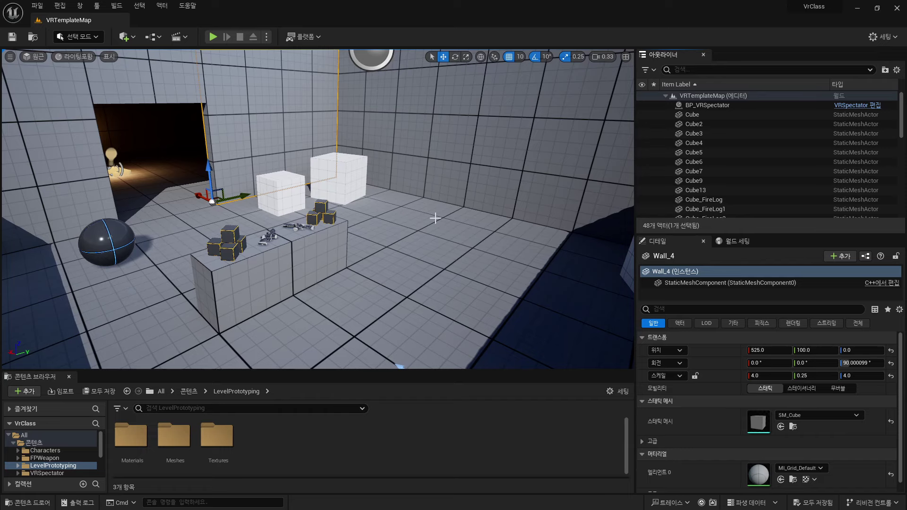
pyautogui.moveTo(435, 218)
pyautogui.mouseDown()
pyautogui.moveTo(519, 200)
pyautogui.moveTo(186, 313)
pyautogui.mouseUp()
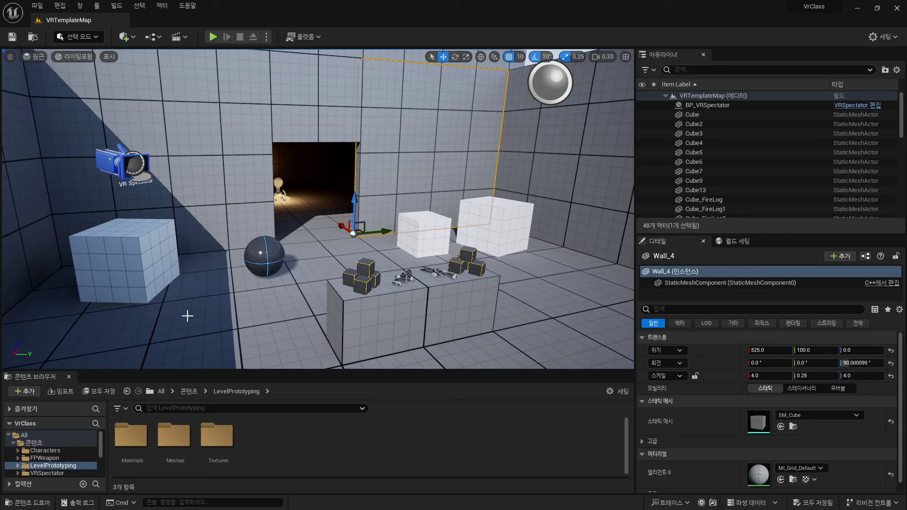
pyautogui.click(14, 444)
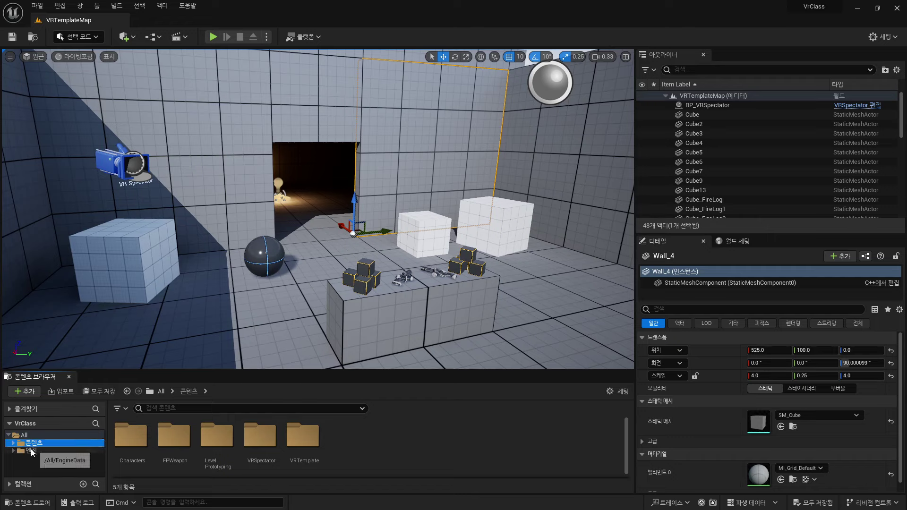
pyautogui.click(14, 444)
pyautogui.click(47, 451)
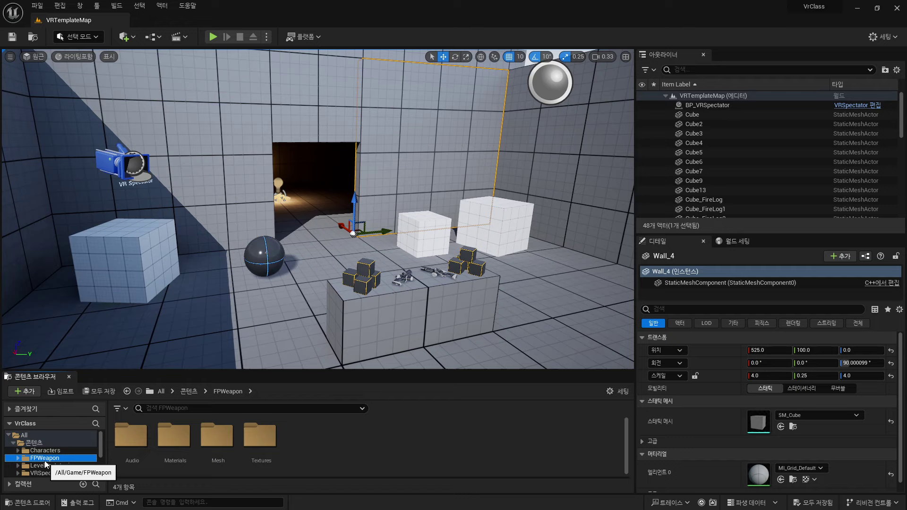
pyautogui.click(47, 458)
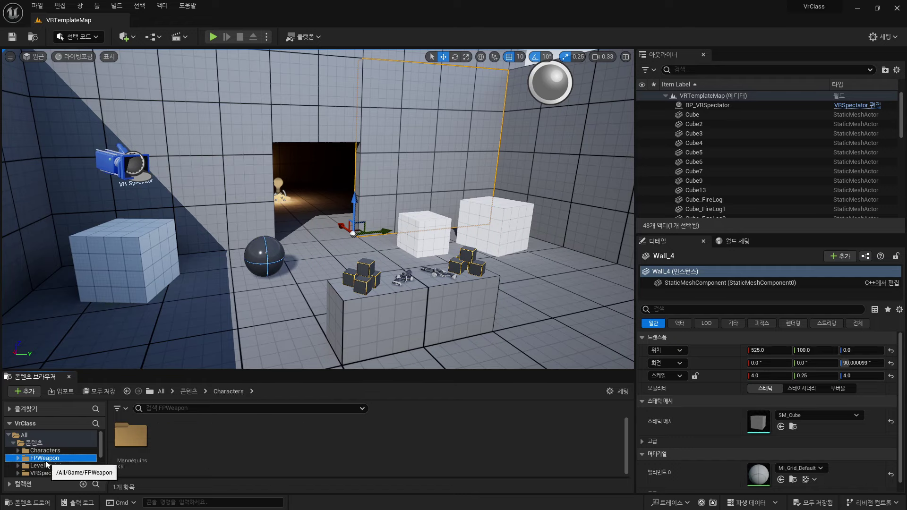
pyautogui.click(45, 450)
pyautogui.click(34, 442)
pyautogui.click(24, 435)
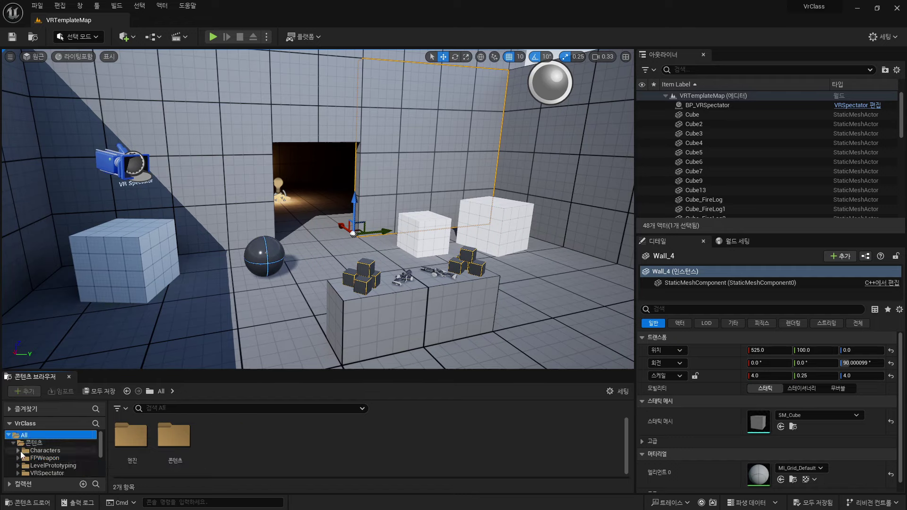
pyautogui.click(257, 466)
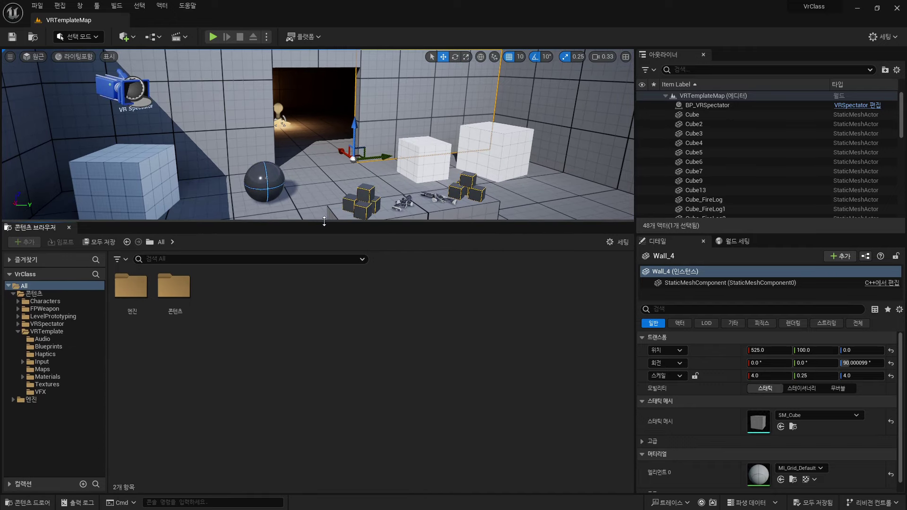
pyautogui.moveTo(262, 371); pyautogui.dragTo(263, 222)
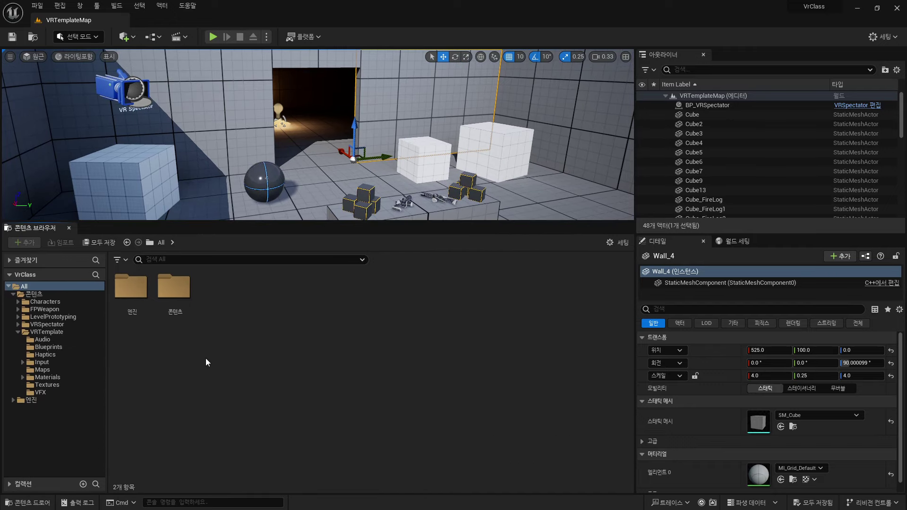
pyautogui.click(13, 293)
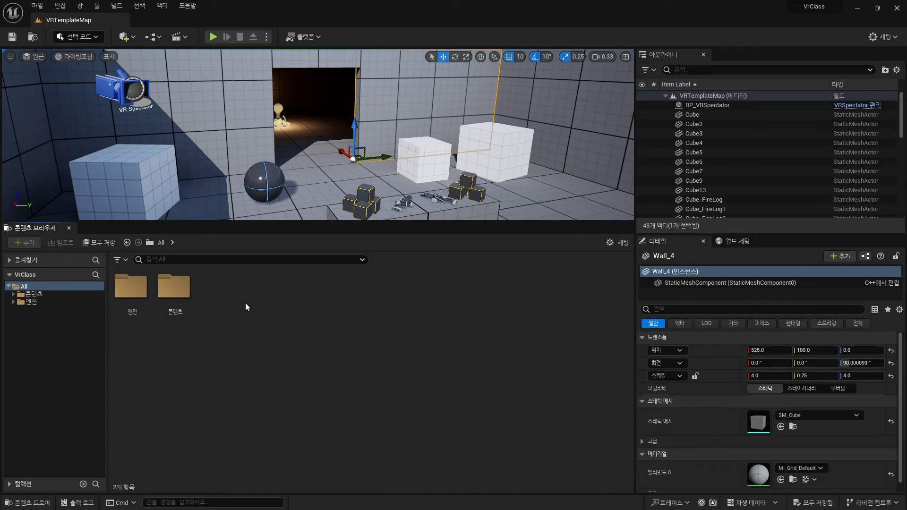
pyautogui.click(33, 294)
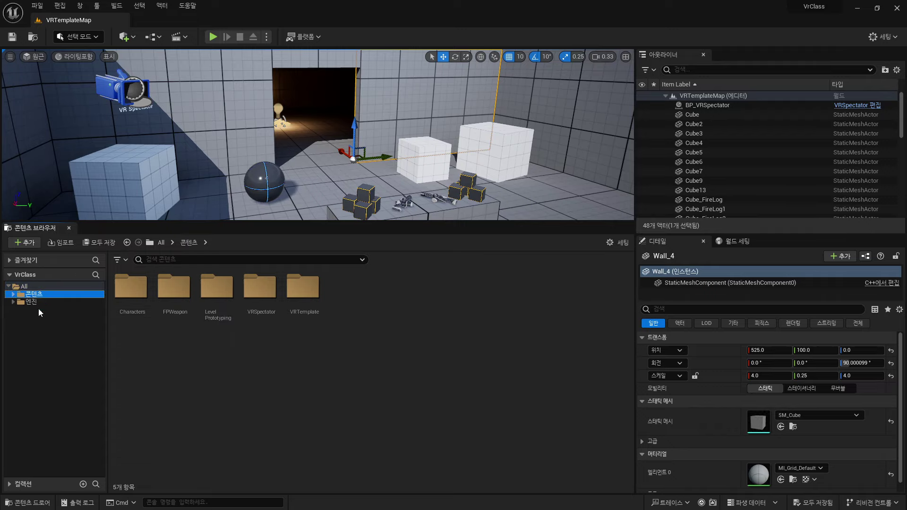
pyautogui.click(34, 287)
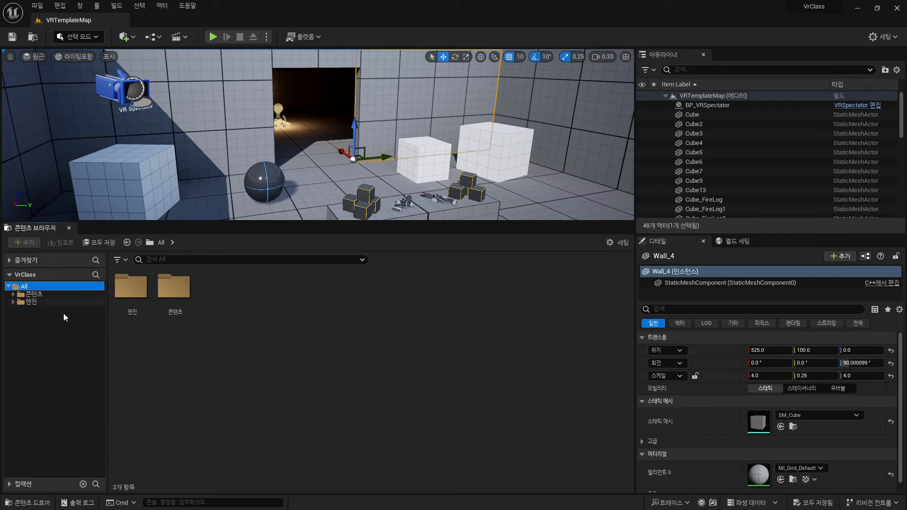
pyautogui.click(83, 484)
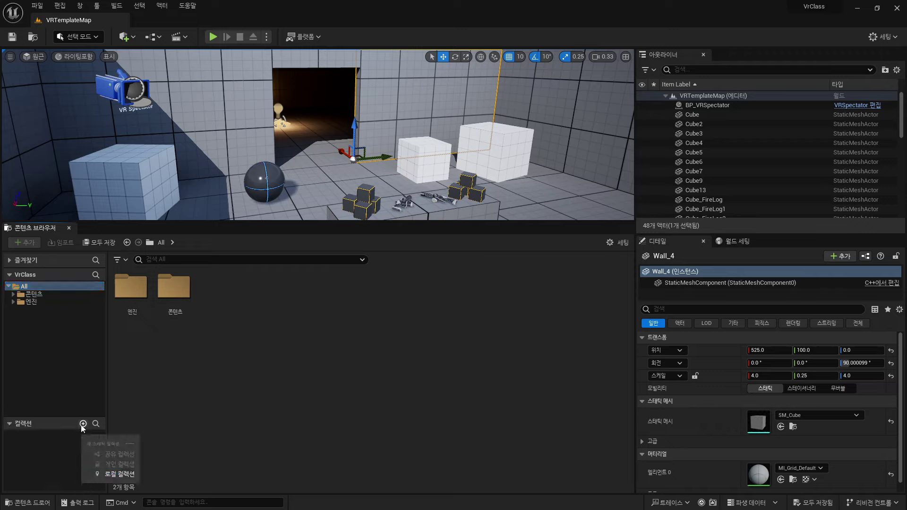
pyautogui.click(48, 476)
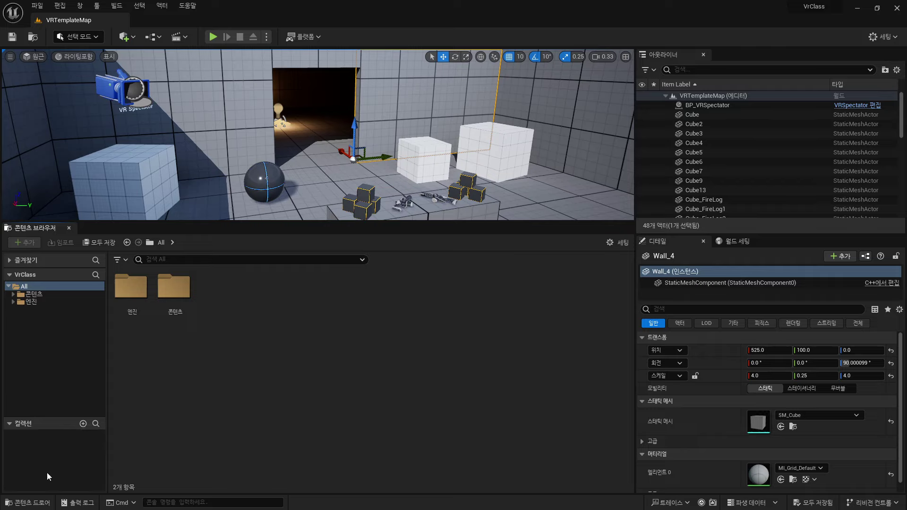
pyautogui.click(82, 424)
pyautogui.click(113, 465)
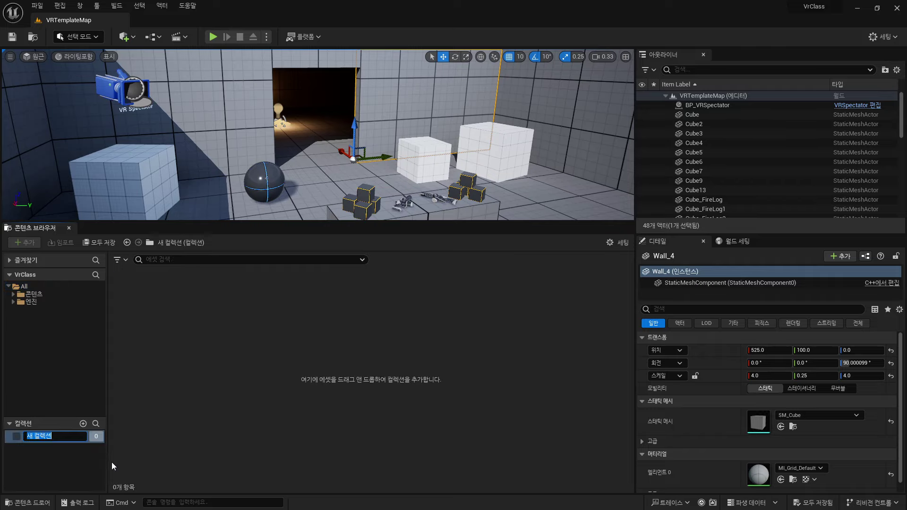
pyautogui.press('Return')
pyautogui.hotkey('ctrl', 'z')
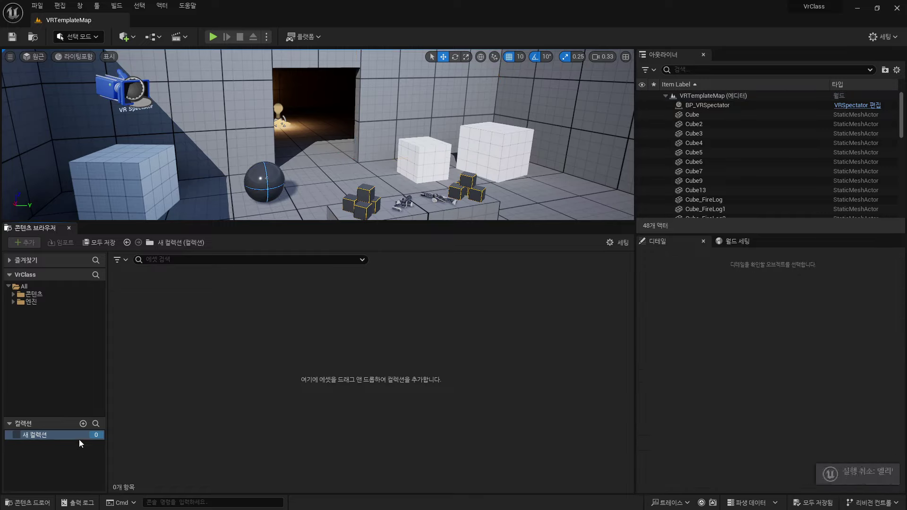
pyautogui.click(83, 423)
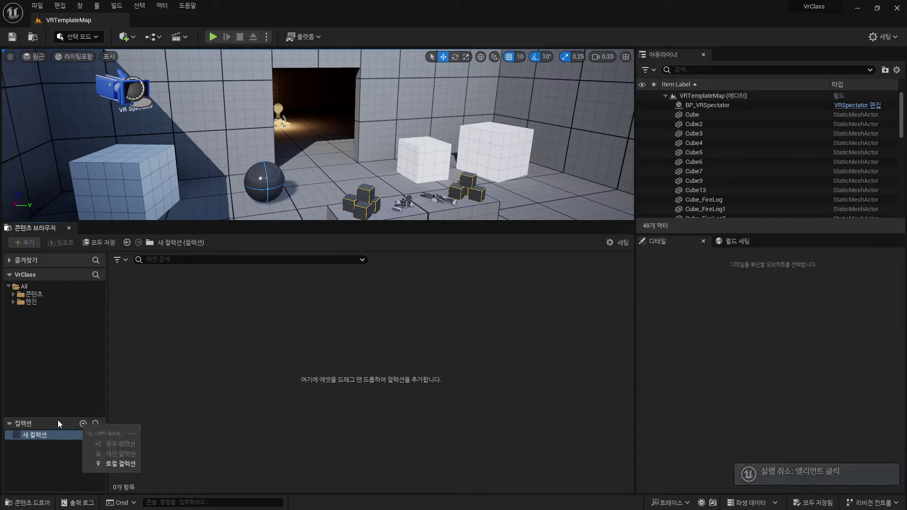
pyautogui.click(59, 422)
pyautogui.click(29, 287)
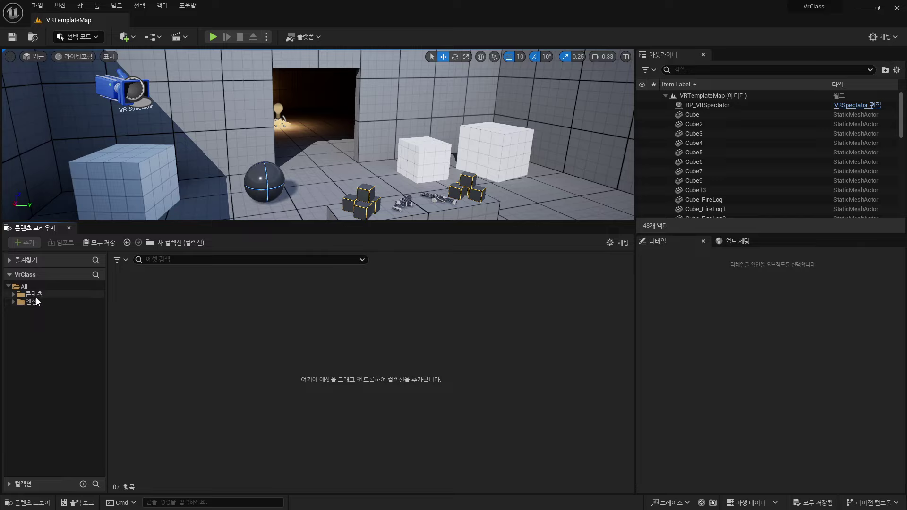
pyautogui.click(36, 295)
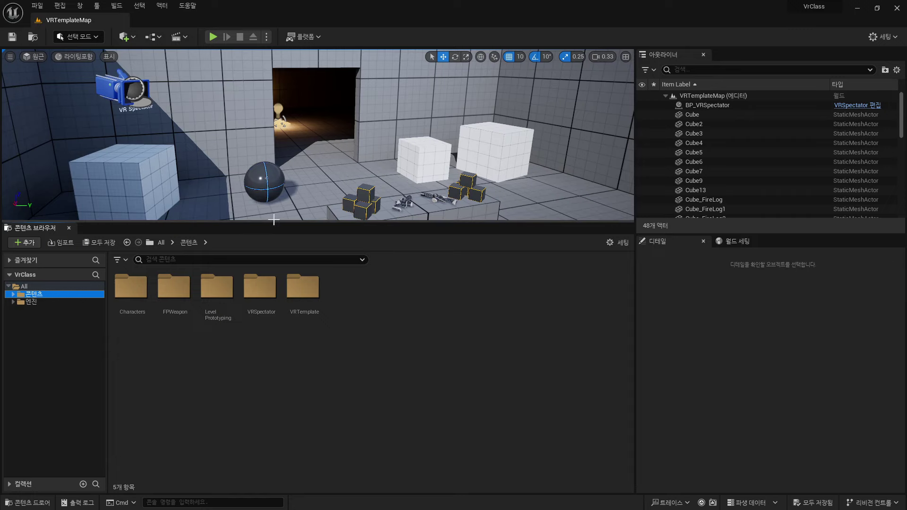
# - Enlarge the level view and select Cube9 and the SM_Ball_01 sphere
pyautogui.moveTo(274, 220); pyautogui.dragTo(307, 222, button='middle')
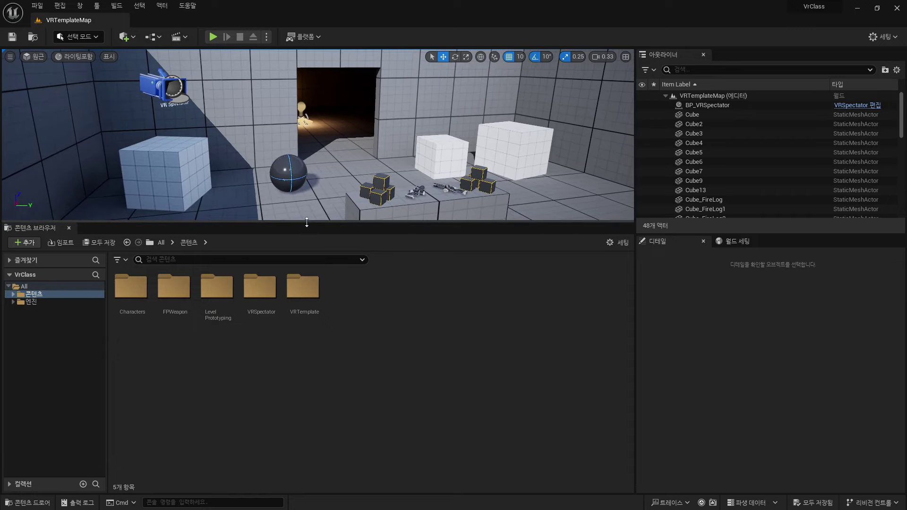
pyautogui.moveTo(306, 222); pyautogui.dragTo(291, 362)
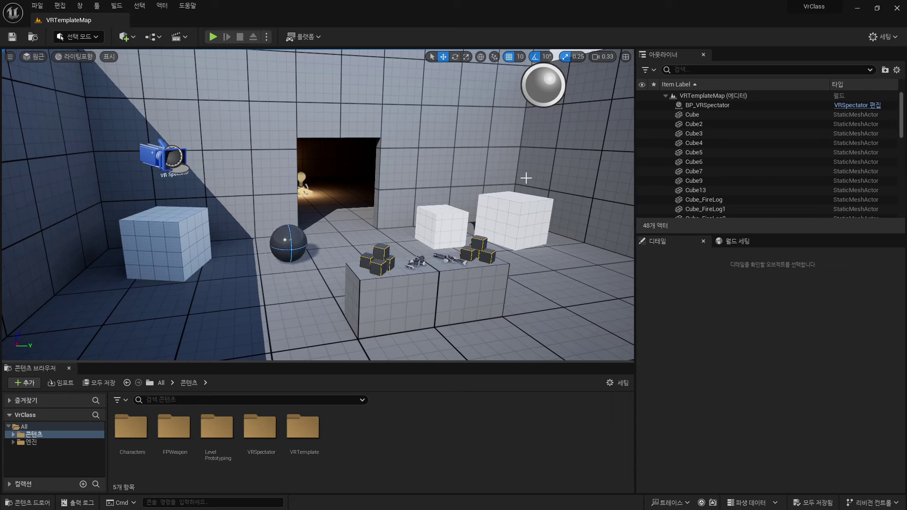
pyautogui.click(441, 227)
pyautogui.click(191, 241)
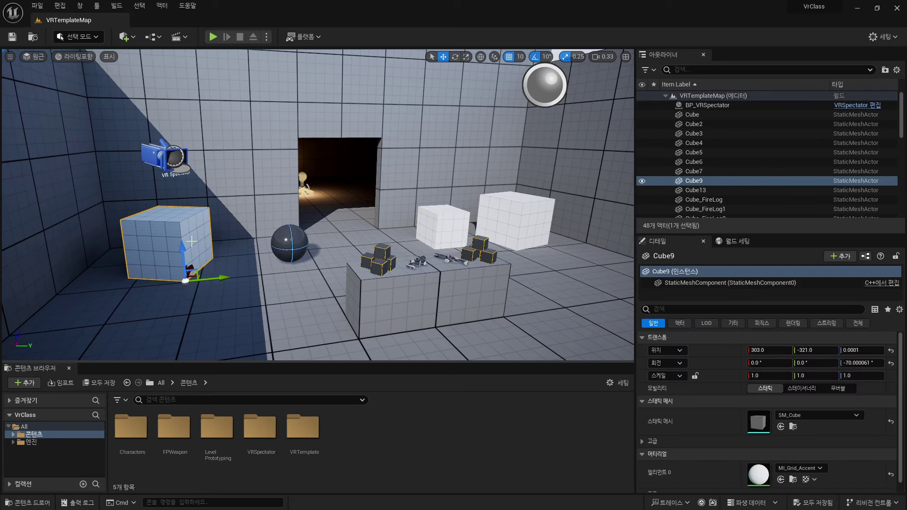
pyautogui.click(288, 242)
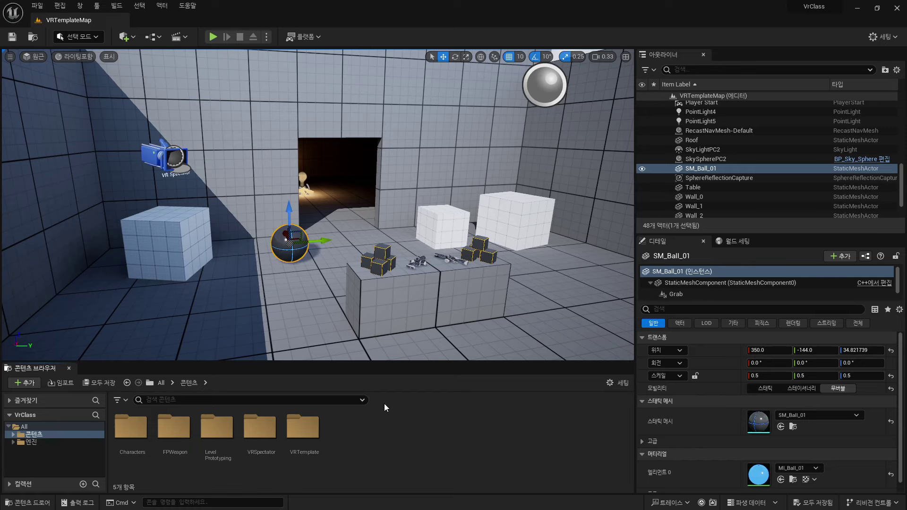
# - Add a new Content folder named Cigies and select it
pyautogui.rightClick(386, 433)
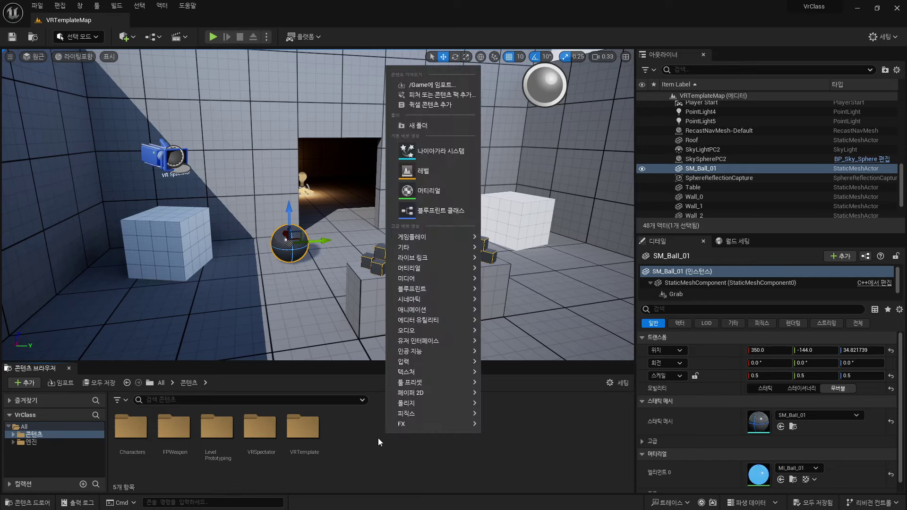
pyautogui.click(372, 457)
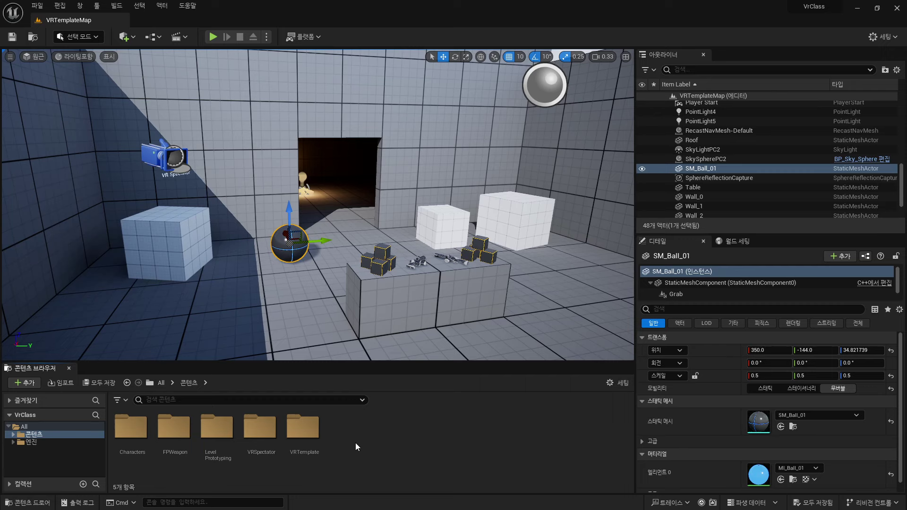
pyautogui.click(22, 383)
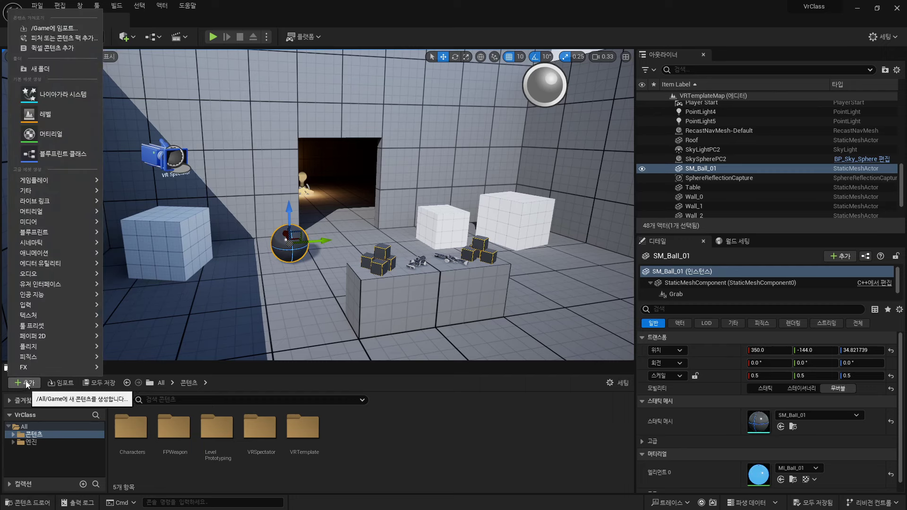
pyautogui.click(72, 68)
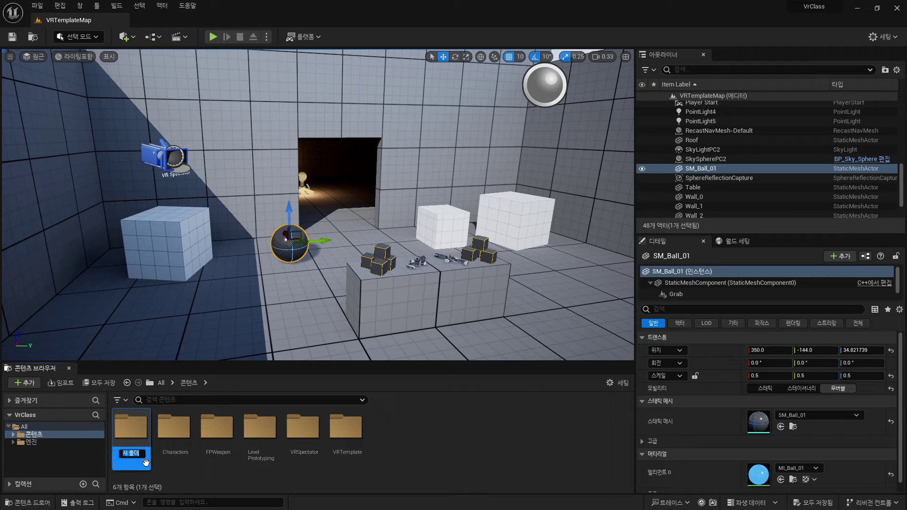
pyautogui.write('C')
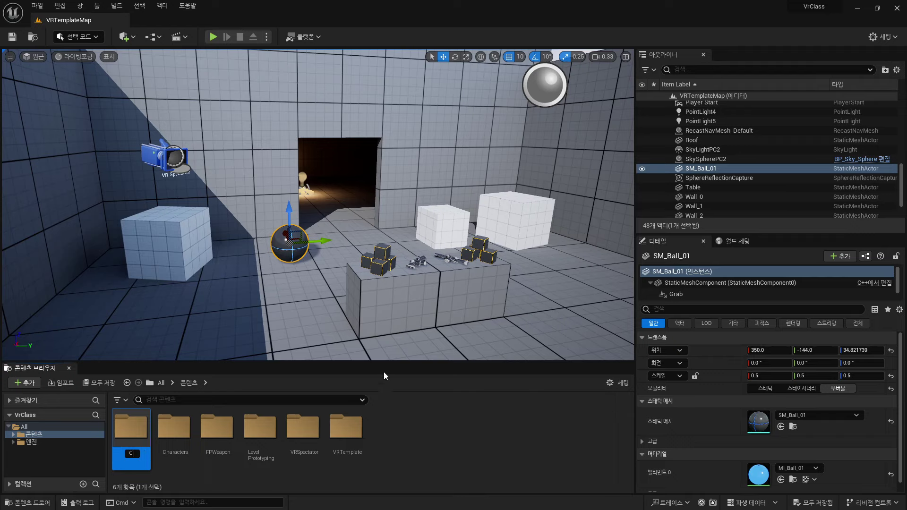
pyautogui.write('igesi')
pyautogui.press('Return')
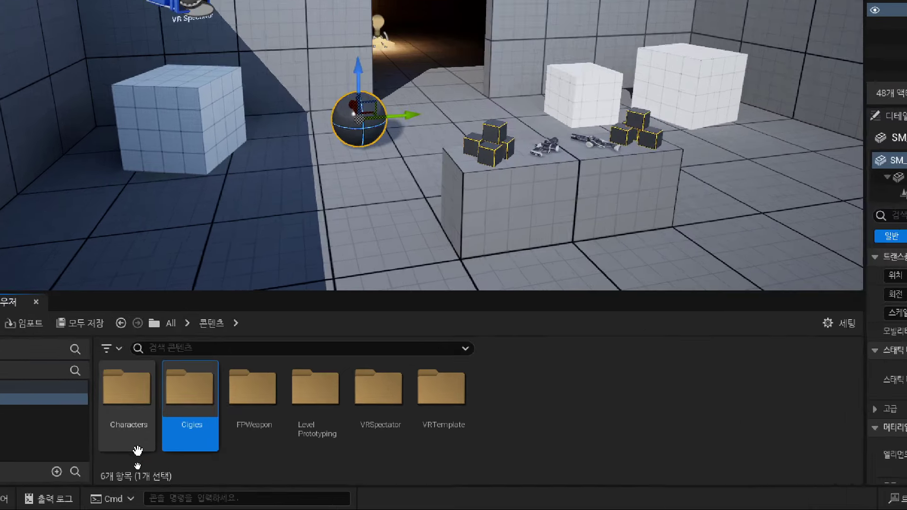
pyautogui.moveTo(134, 451)
pyautogui.mouseDown()
pyautogui.moveTo(145, 473)
pyautogui.moveTo(274, 330)
pyautogui.mouseUp()
pyautogui.click(661, 425)
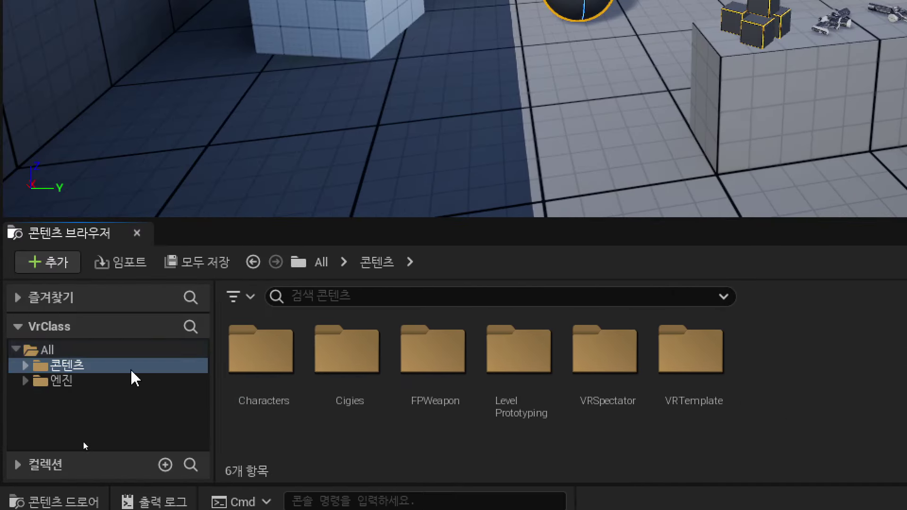
pyautogui.click(343, 364)
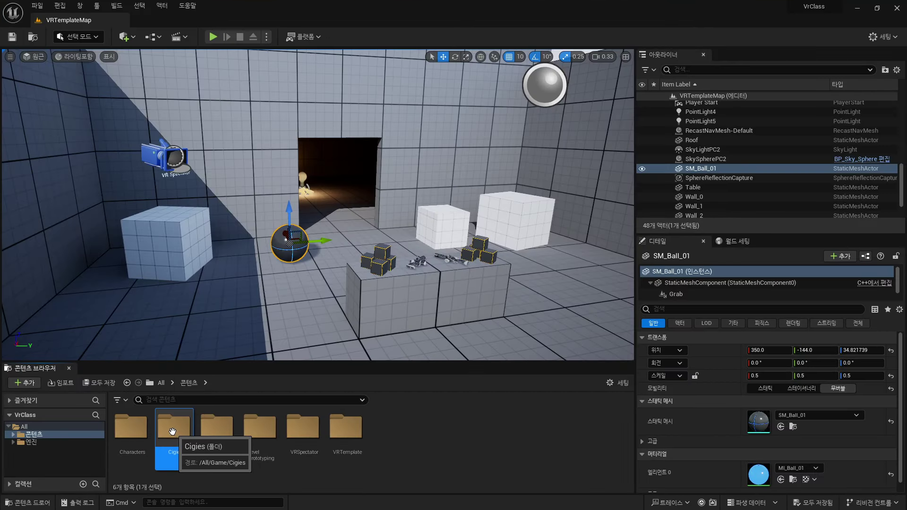
# - Inside Cigies, make a new folder named Levi and open it
pyautogui.doubleClick(170, 447)
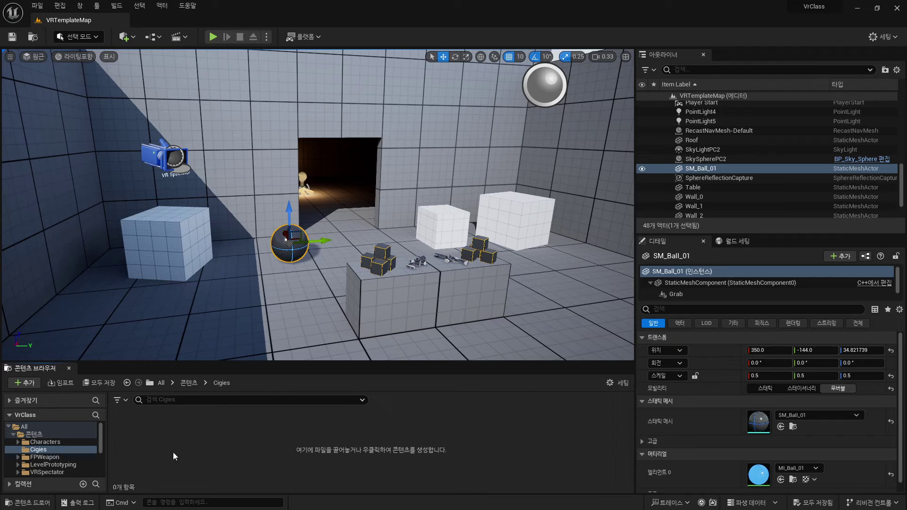
pyautogui.rightClick(178, 432)
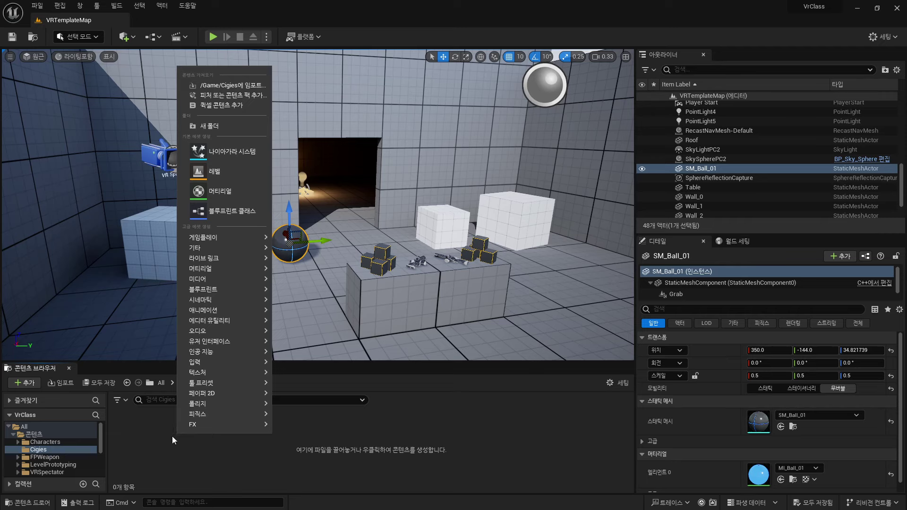
pyautogui.click(234, 127)
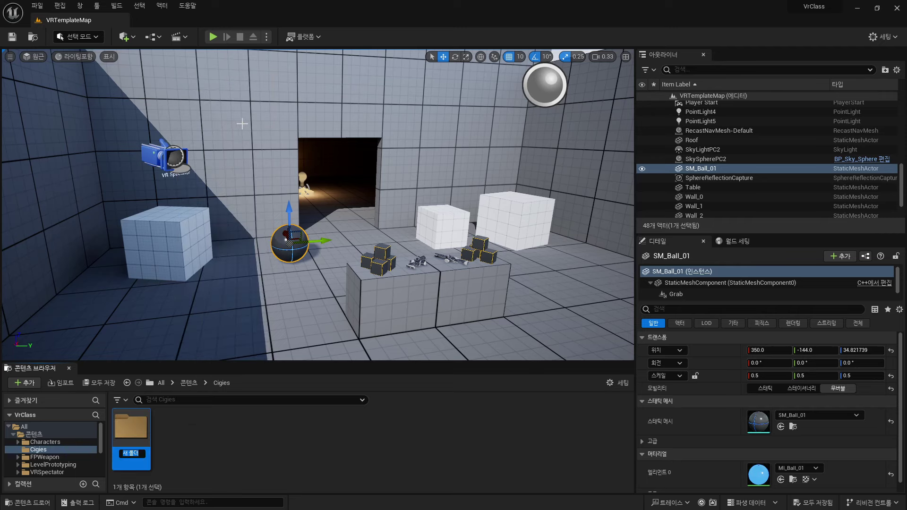
pyautogui.write('ㄴ')
pyautogui.write('vi')
pyautogui.press('Return')
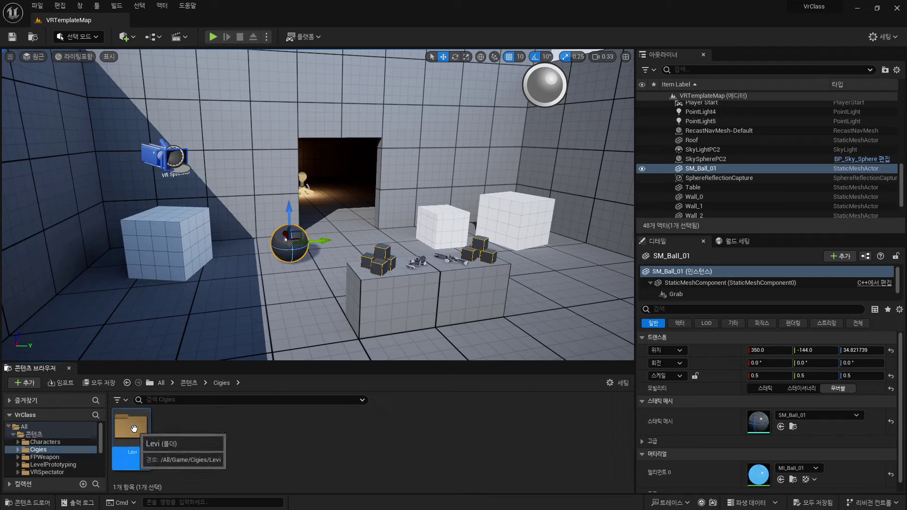
pyautogui.doubleClick(141, 435)
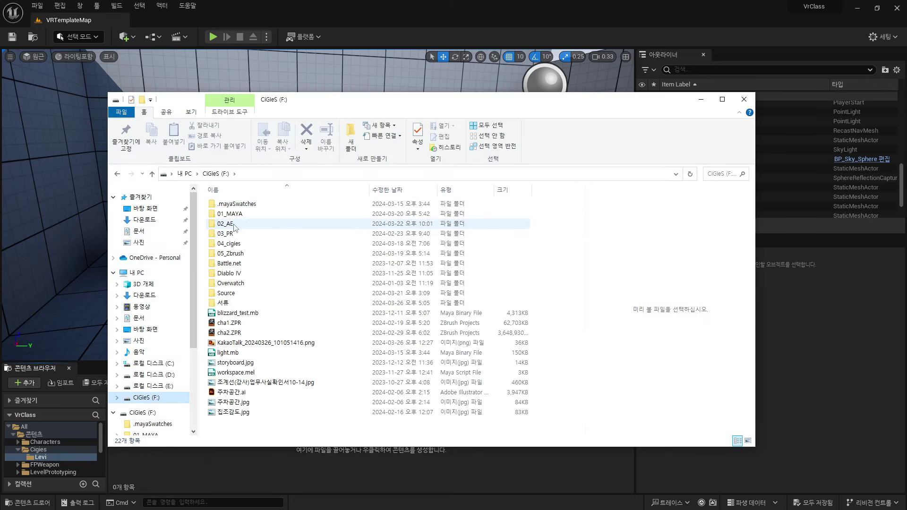
# - Browse to F:\01_MAYA\04_Unreal\LeviProject in File Explorer and move the window aside
pyautogui.doubleClick(230, 214)
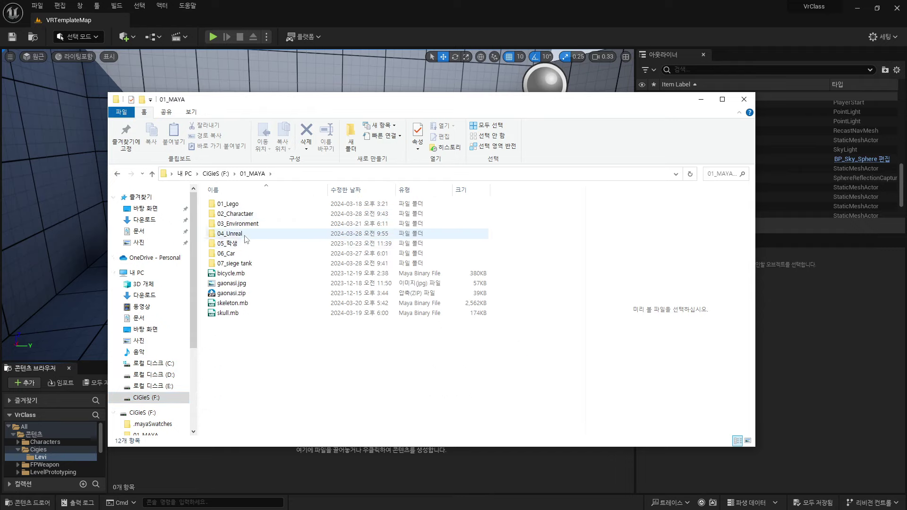
pyautogui.doubleClick(231, 233)
pyautogui.doubleClick(232, 224)
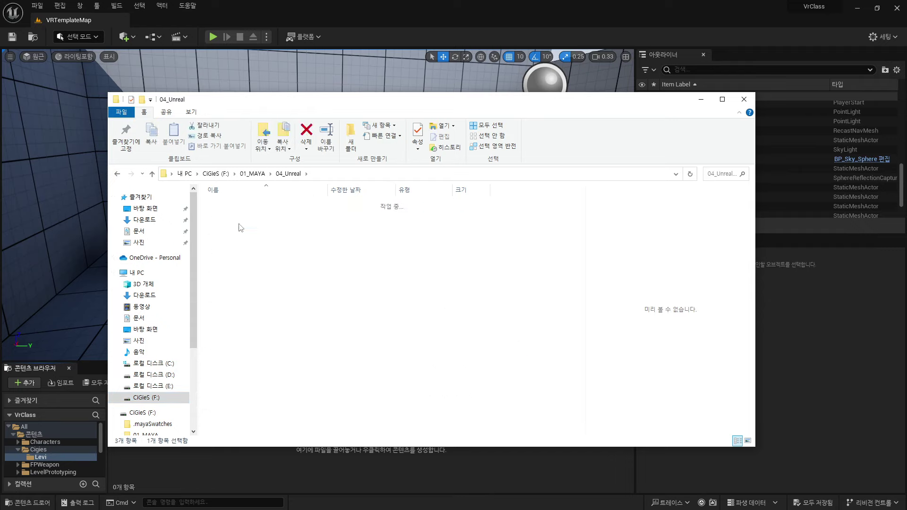
pyautogui.click(224, 204)
pyautogui.keyDown('shift'); pyautogui.click(232, 215); pyautogui.keyUp('shift')
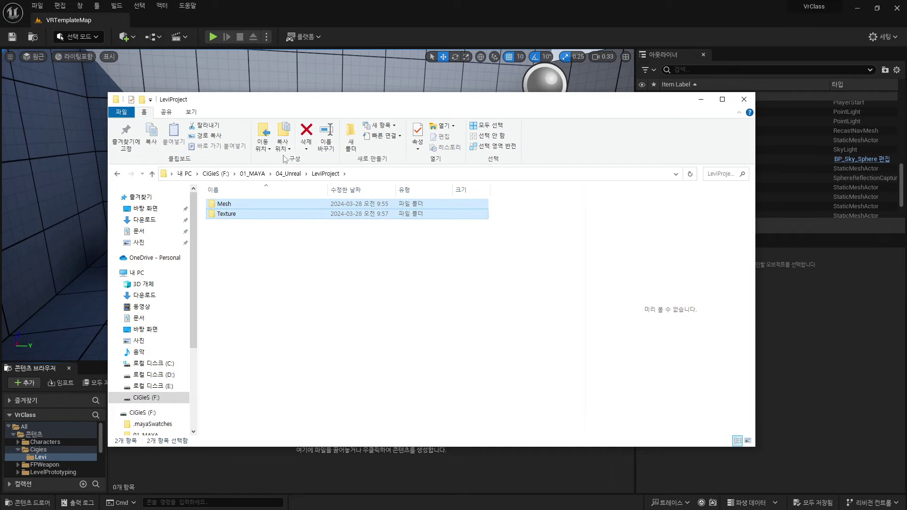
pyautogui.moveTo(277, 103)
pyautogui.mouseDown()
pyautogui.moveTo(506, 99)
pyautogui.moveTo(524, 106)
pyautogui.mouseUp()
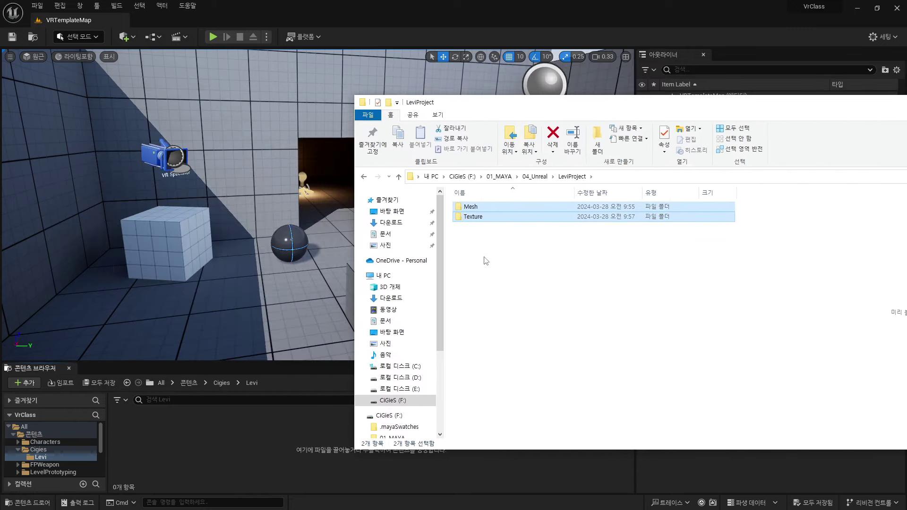
# - Drag levi.obj from the Mesh folder into the Levi content folder
pyautogui.doubleClick(520, 207)
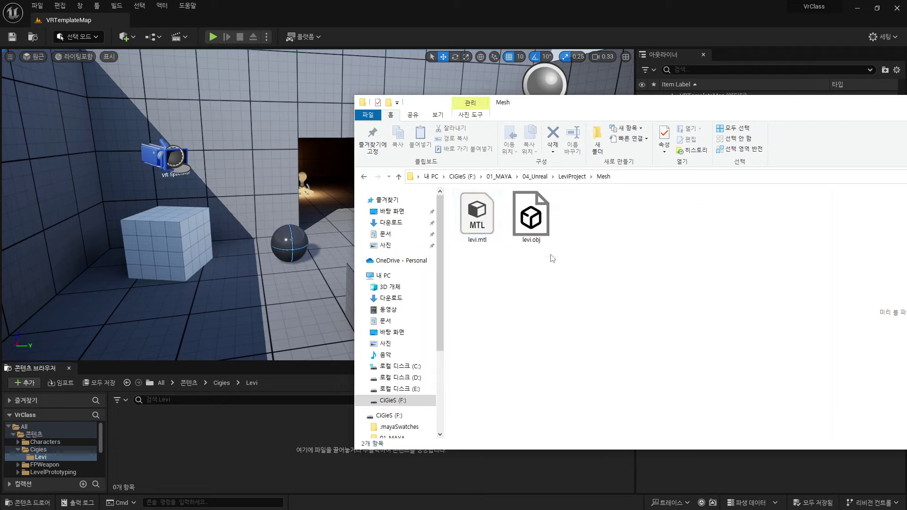
pyautogui.click(531, 216)
pyautogui.moveTo(530, 215); pyautogui.dragTo(172, 448)
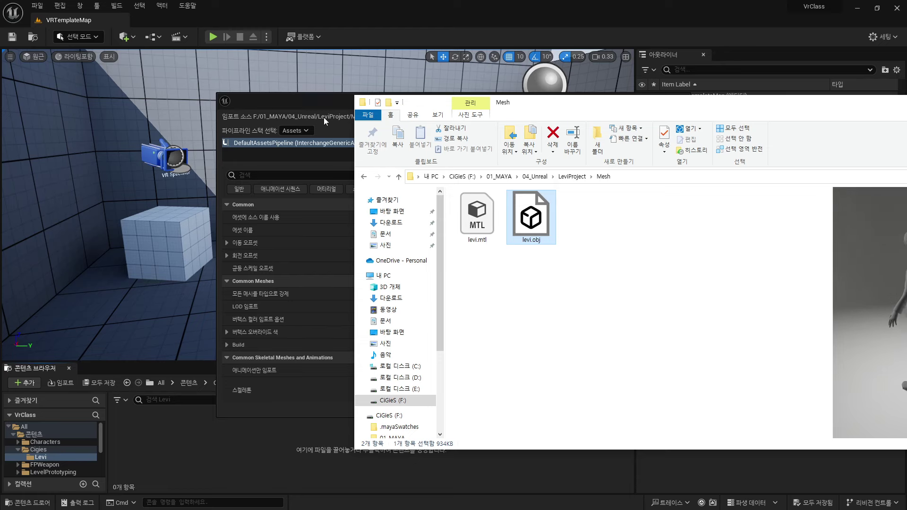
# - Close the first levi.obj import dialog and drag levi.obj into the Levi folder again
pyautogui.click(307, 100)
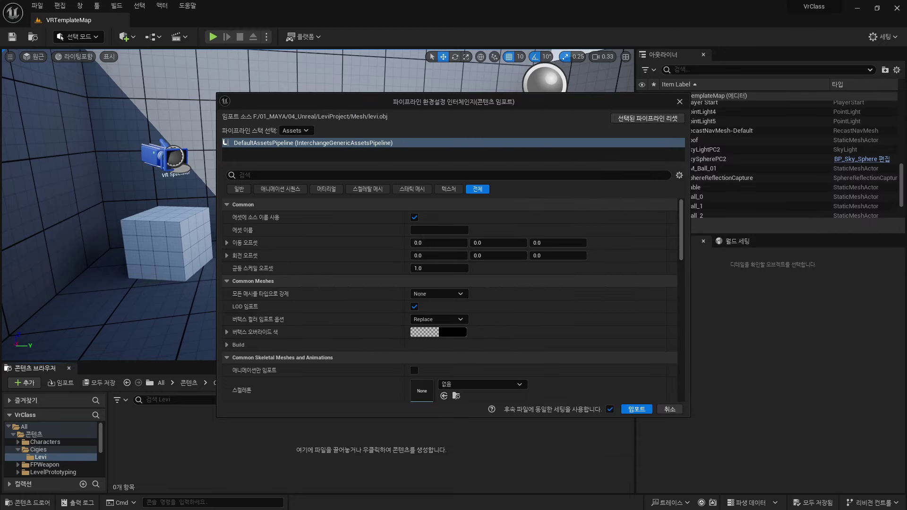
pyautogui.press('Return')
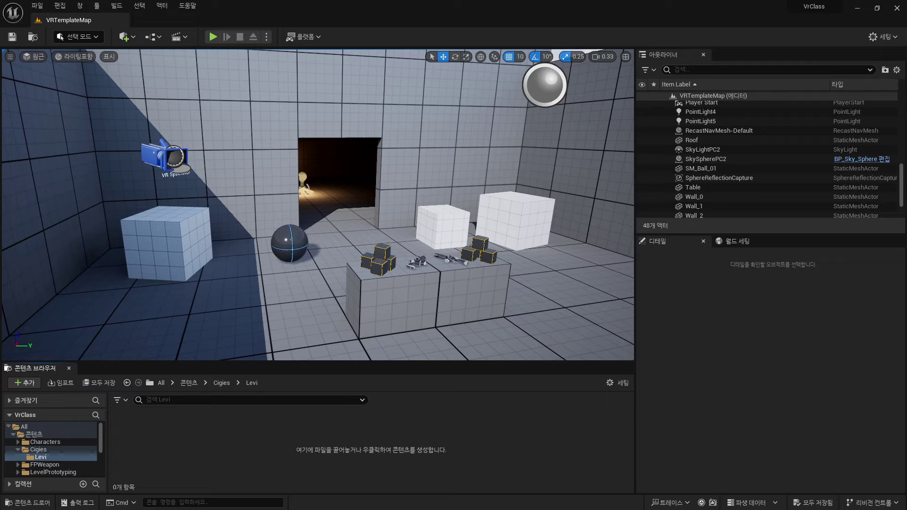
pyautogui.moveTo(723, 265); pyautogui.dragTo(272, 457)
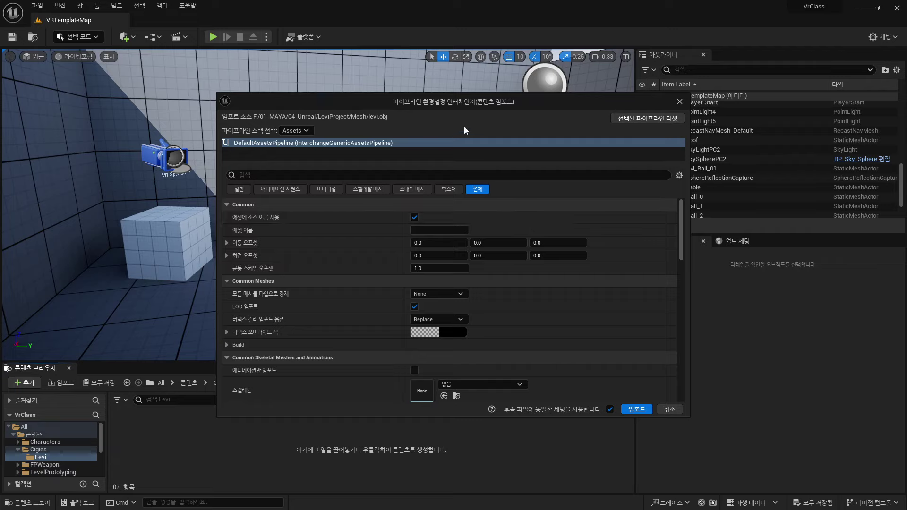
pyautogui.moveTo(492, 122); pyautogui.dragTo(541, 169)
pyautogui.moveTo(653, 416); pyautogui.dragTo(634, 441)
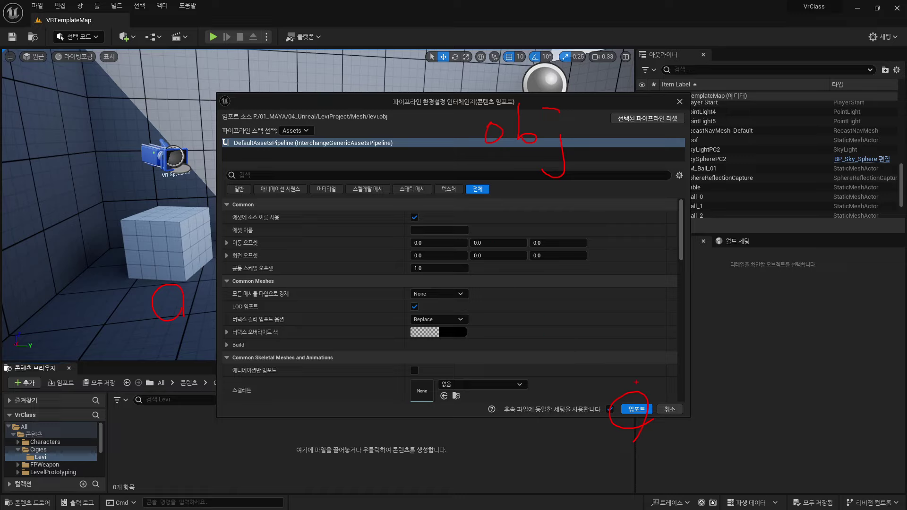
pyautogui.moveTo(636, 218)
pyautogui.mouseDown()
pyautogui.moveTo(623, 272)
pyautogui.moveTo(641, 251)
pyautogui.mouseUp()
pyautogui.moveTo(652, 219); pyautogui.dragTo(655, 269)
pyautogui.moveTo(705, 249); pyautogui.dragTo(687, 270)
pyautogui.moveTo(621, 286); pyautogui.dragTo(760, 283)
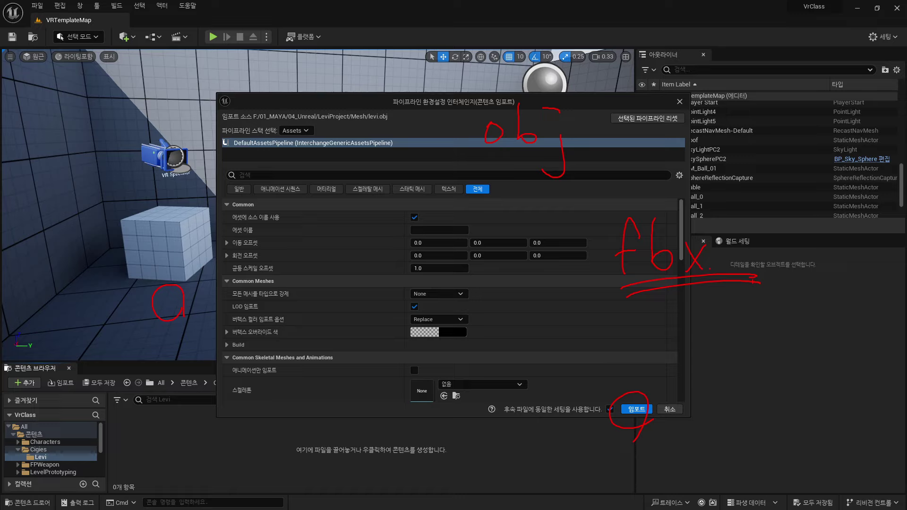
pyautogui.moveTo(689, 299)
pyautogui.mouseDown()
pyautogui.moveTo(596, 222)
pyautogui.moveTo(750, 263)
pyautogui.mouseUp()
pyautogui.moveTo(533, 317)
pyautogui.mouseDown()
pyautogui.moveTo(386, 307)
pyautogui.moveTo(536, 270)
pyautogui.mouseUp()
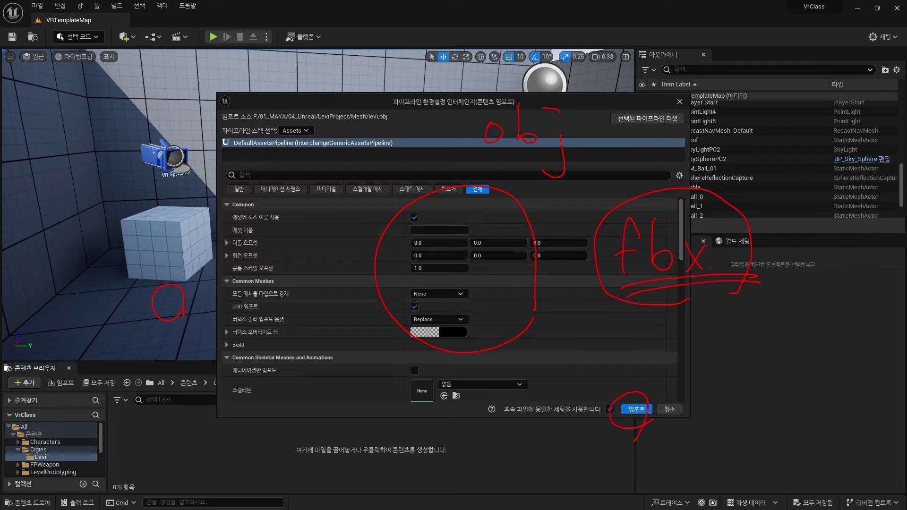
pyautogui.moveTo(437, 124)
pyautogui.mouseDown()
pyautogui.moveTo(452, 137)
pyautogui.moveTo(493, 99)
pyautogui.mouseUp()
pyautogui.moveTo(628, 429); pyautogui.dragTo(608, 406)
pyautogui.press('Escape')
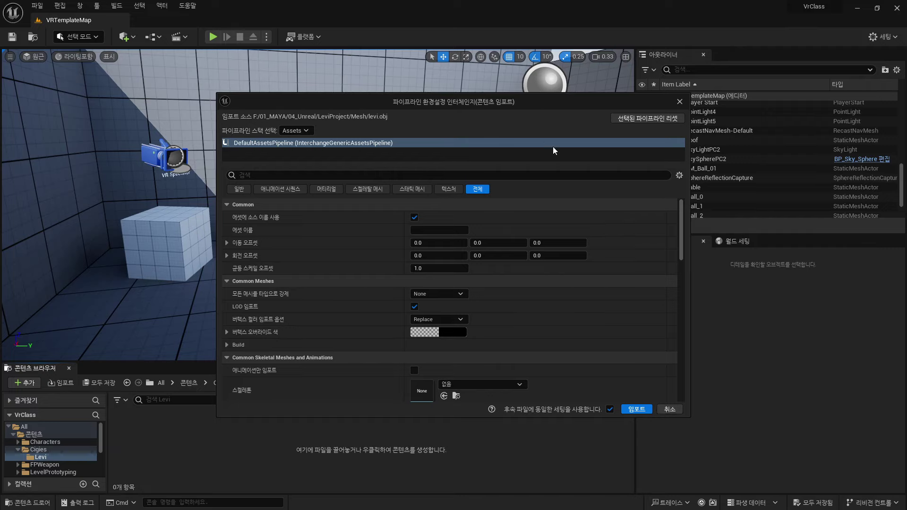
# - Import levi.obj with the current settings, adding 30 Levi assets
pyautogui.click(638, 410)
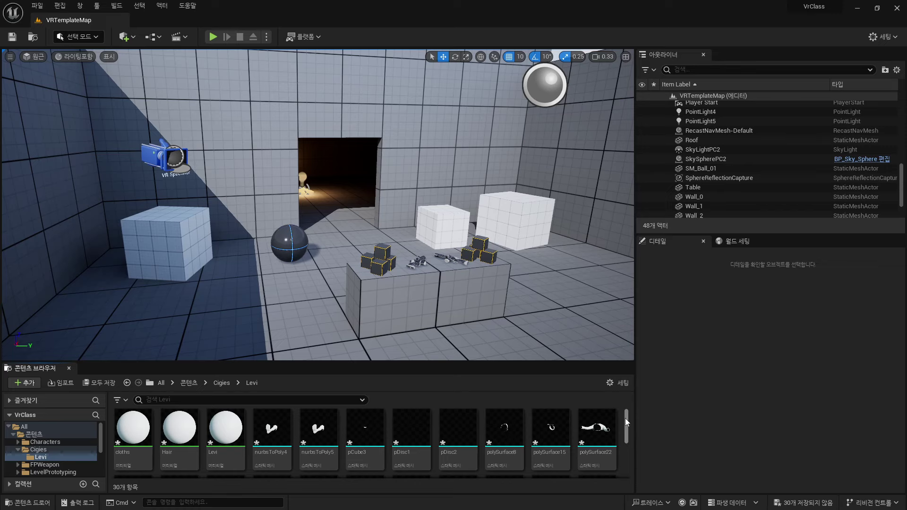
pyautogui.moveTo(625, 418)
pyautogui.mouseDown()
pyautogui.moveTo(625, 465)
pyautogui.moveTo(627, 369)
pyautogui.mouseUp()
# - Drag dongsang_final1.fbx from F:\01_MAYA\07_siege tank into the Levi content folder
pyautogui.hotkey('alt', 'Tab')
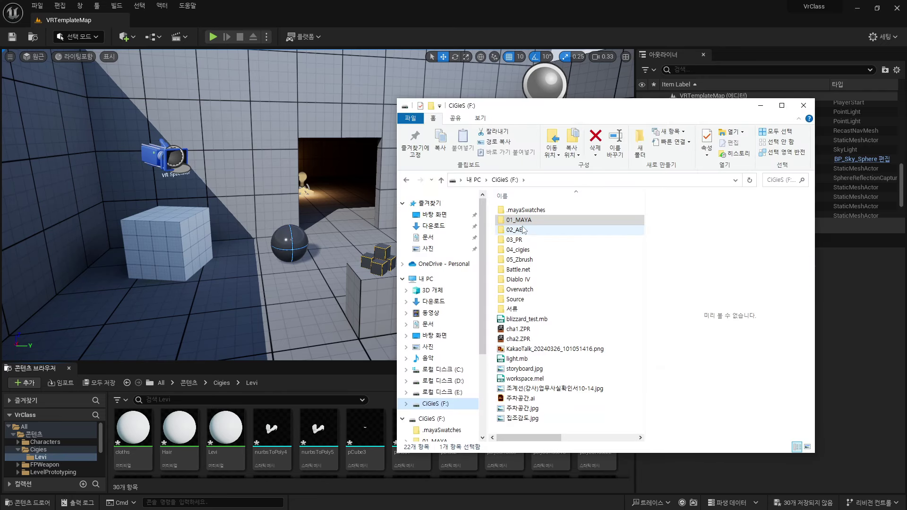
pyautogui.doubleClick(520, 220)
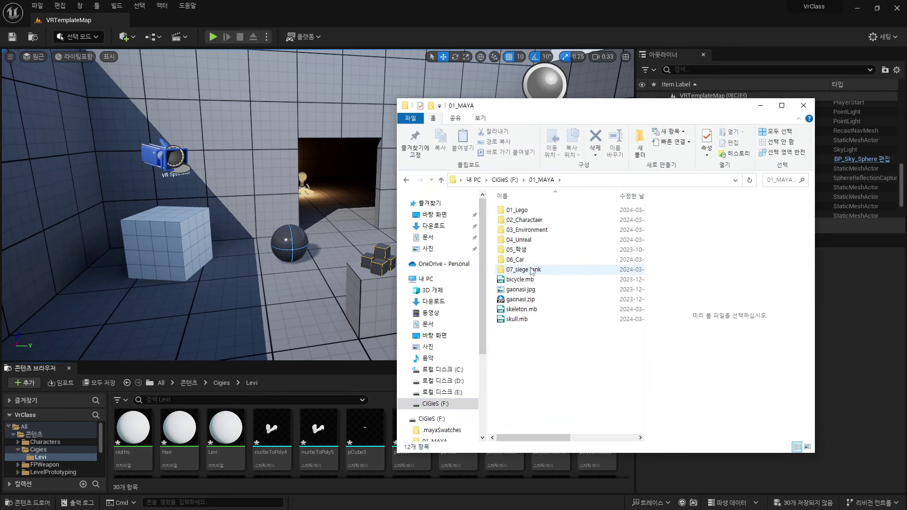
pyautogui.doubleClick(532, 269)
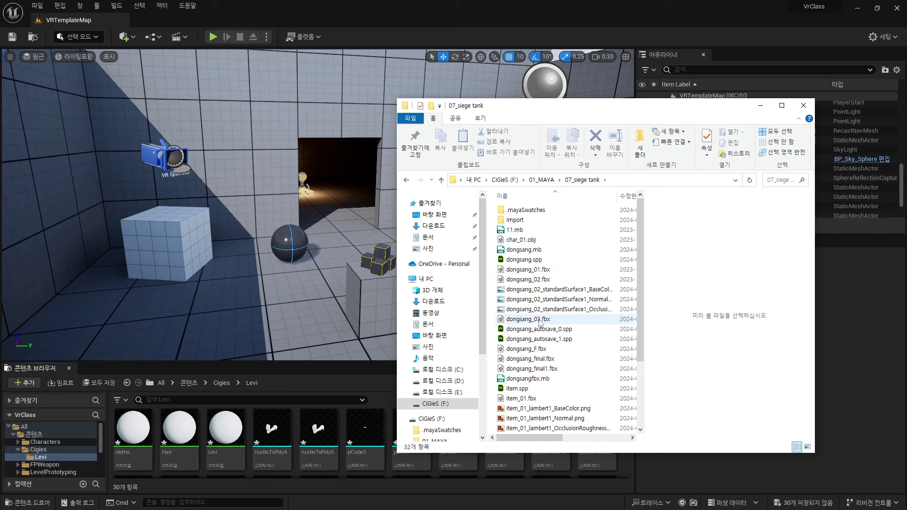
pyautogui.click(543, 369)
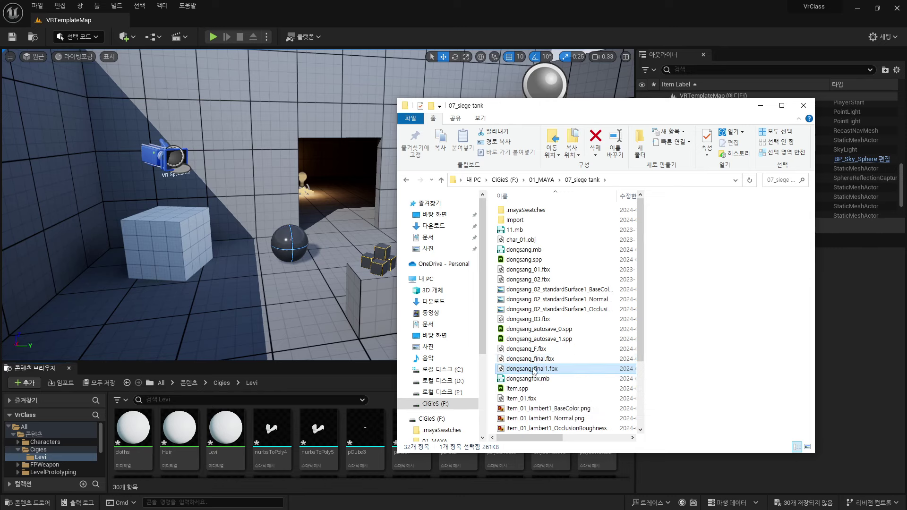
pyautogui.moveTo(533, 371)
pyautogui.mouseDown()
pyautogui.moveTo(576, 465)
pyautogui.moveTo(591, 472)
pyautogui.mouseUp()
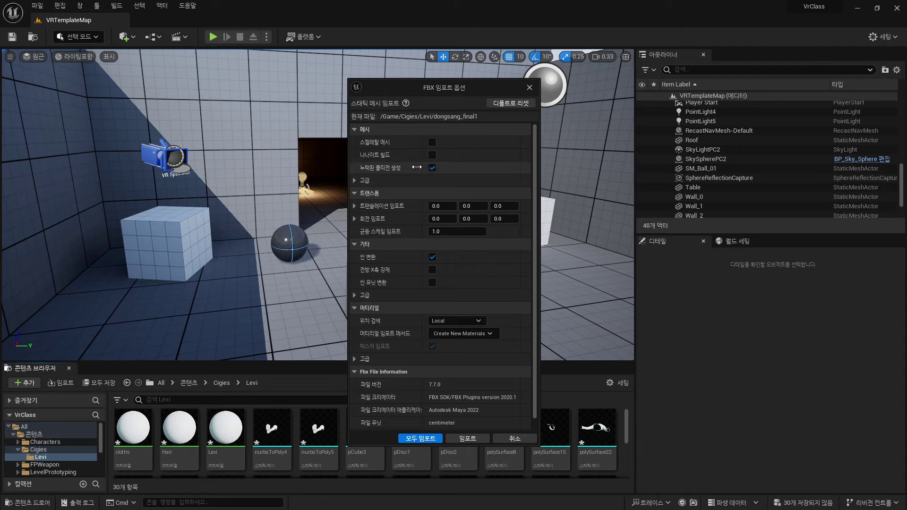
# - Import dongsang_final1 as a static mesh with Build Nanite on and Generate Missing Collision off
pyautogui.moveTo(452, 93); pyautogui.dragTo(530, 92)
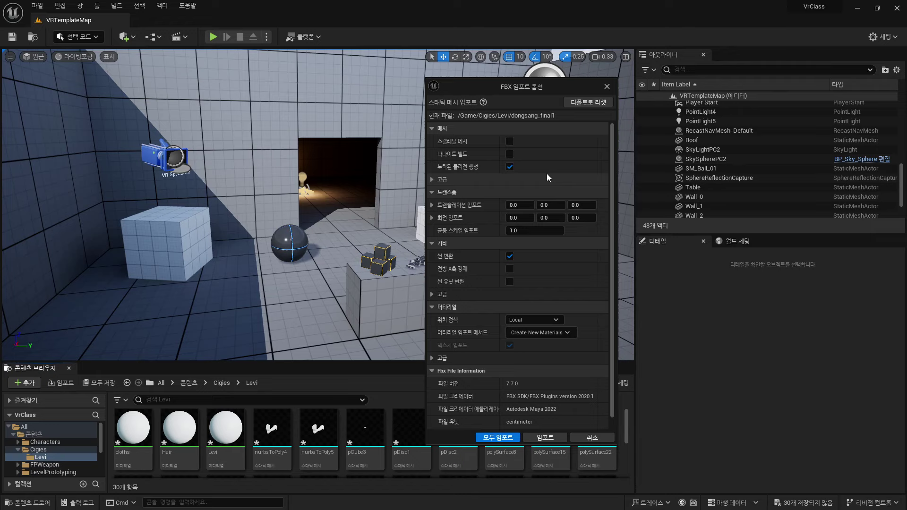
pyautogui.click(510, 143)
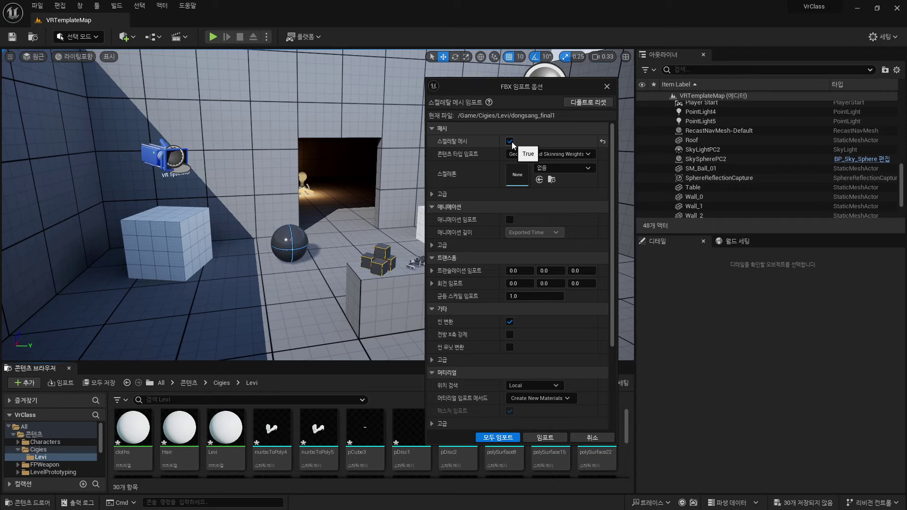
pyautogui.click(510, 142)
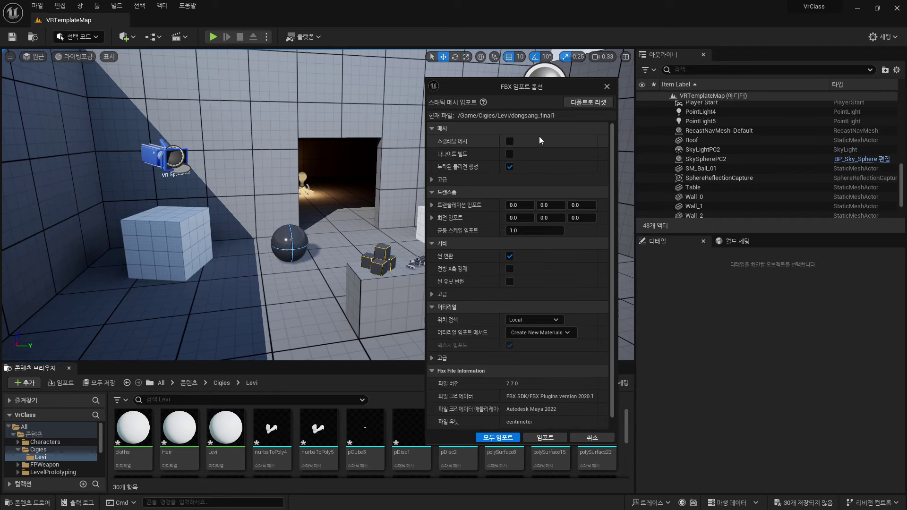
pyautogui.click(509, 167)
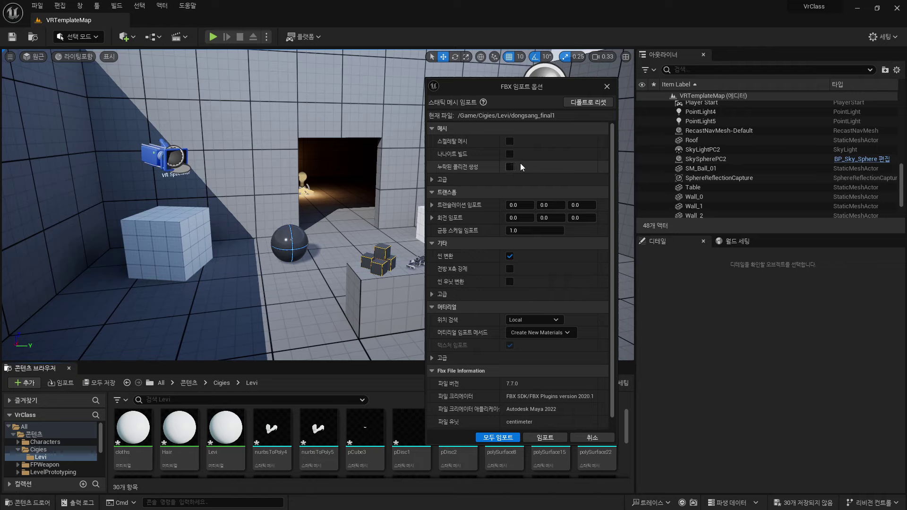
pyautogui.click(510, 154)
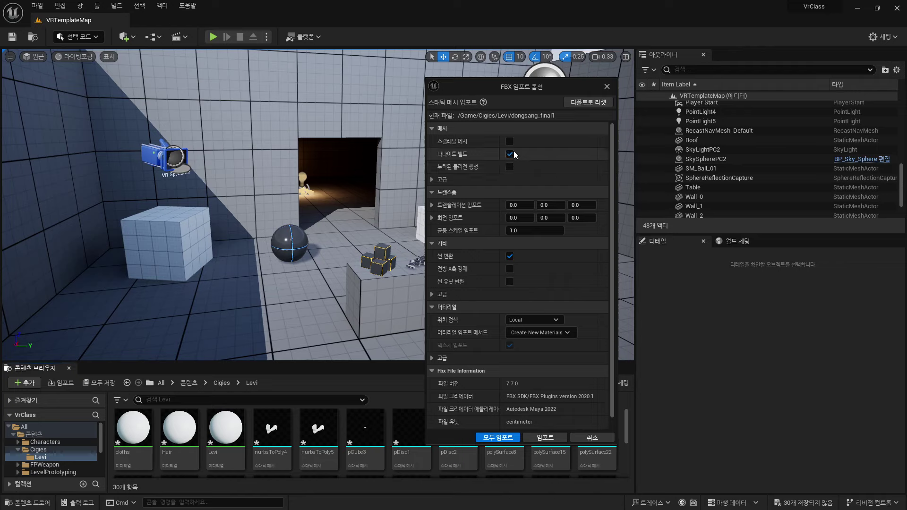
pyautogui.click(510, 141)
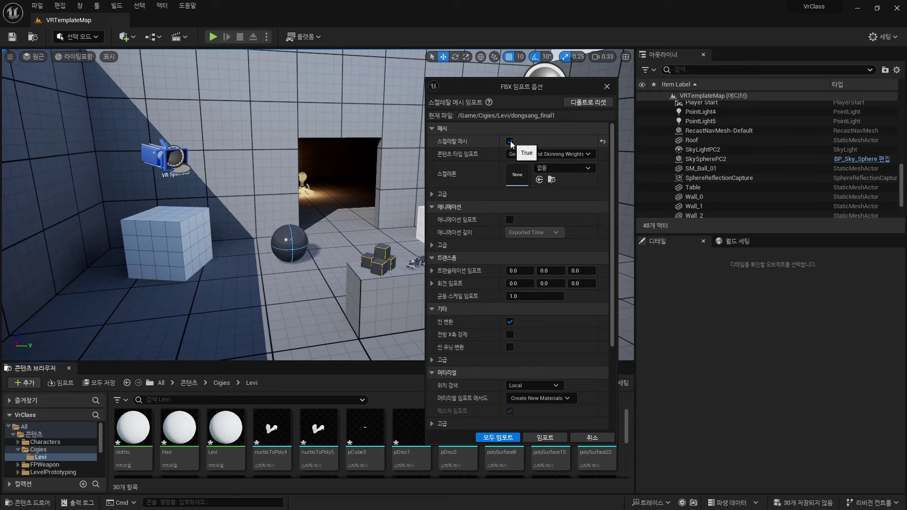
pyautogui.click(510, 141)
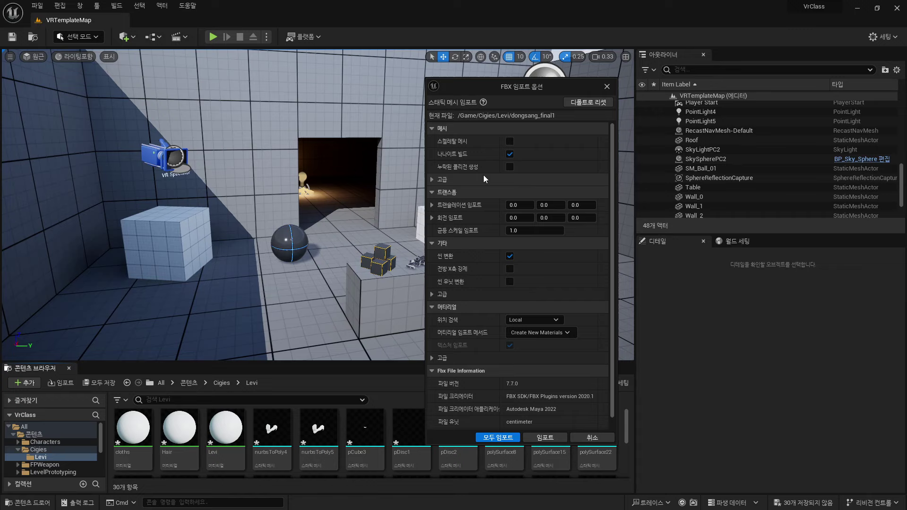
pyautogui.click(510, 154)
pyautogui.click(510, 154)
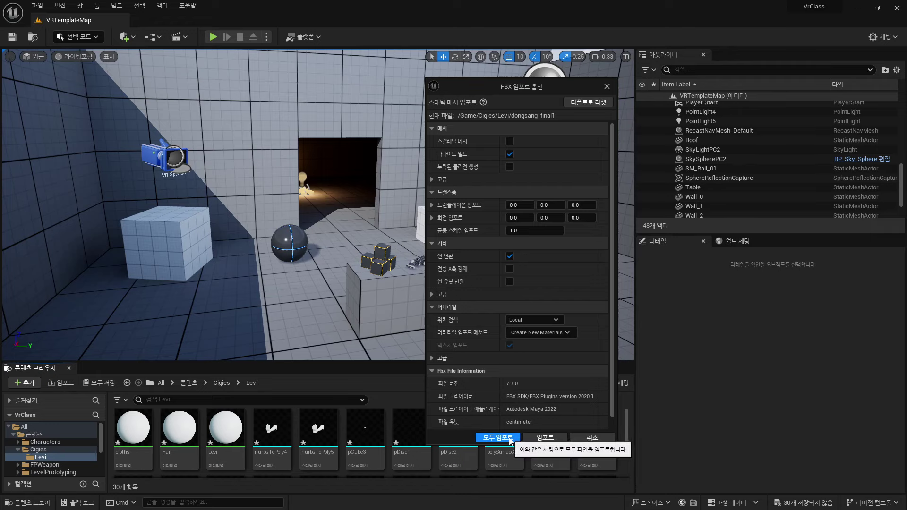
pyautogui.click(553, 438)
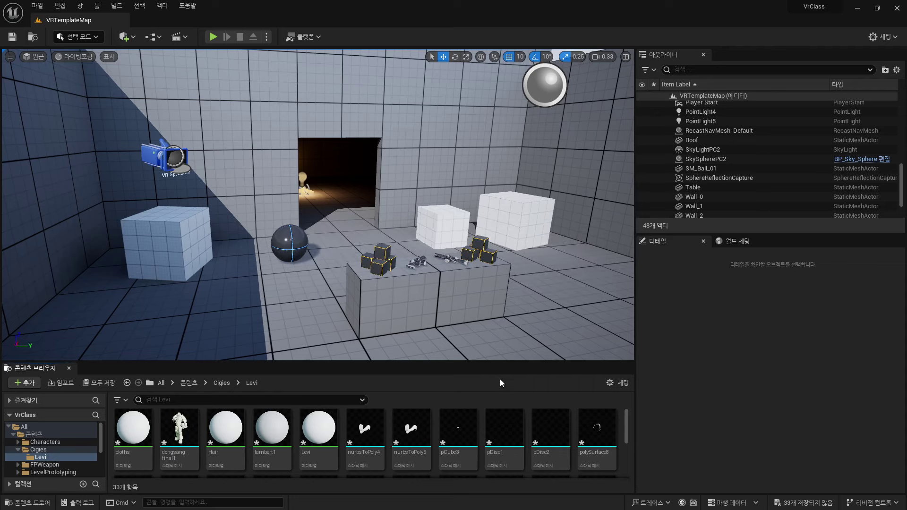
pyautogui.click(180, 430)
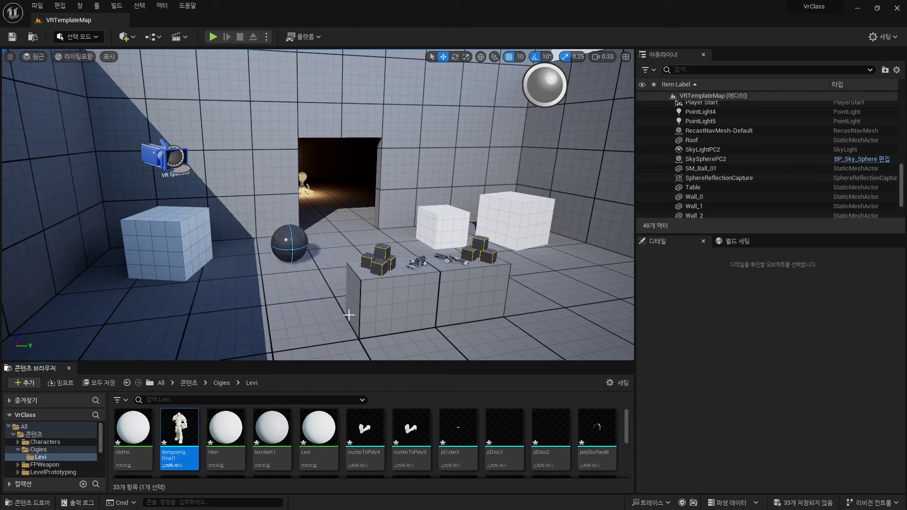
# - Place dongsang_final1 in front of the table, then frame and orbit the view to its front
pyautogui.moveTo(179, 432); pyautogui.dragTo(292, 279)
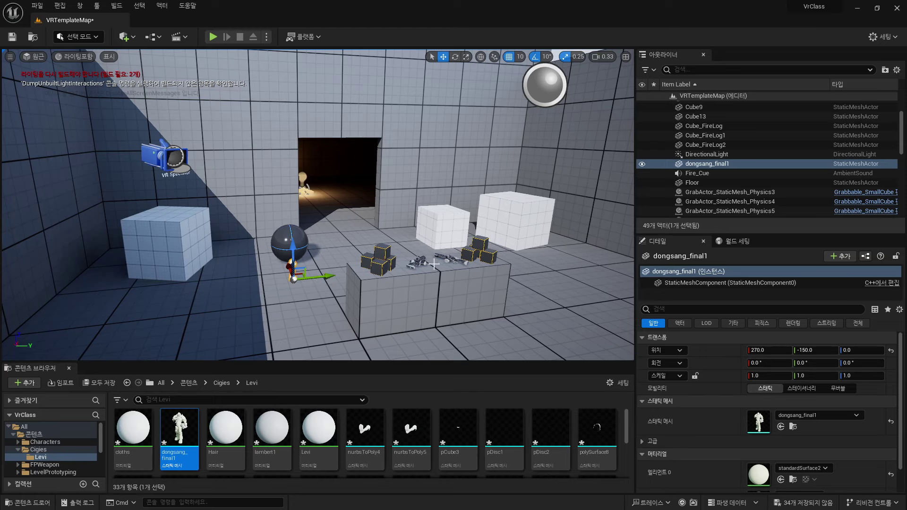
pyautogui.press('f')
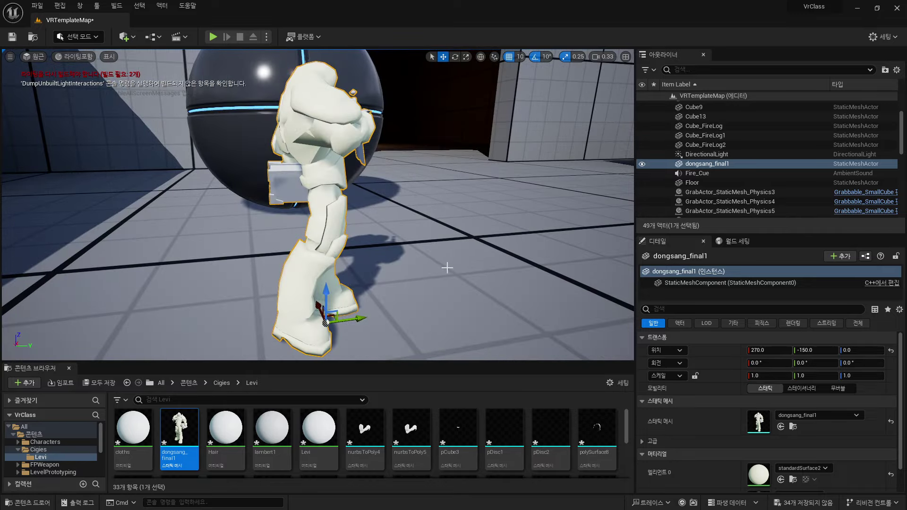
pyautogui.keyDown('alt'); pyautogui.moveTo(447, 268); pyautogui.dragTo(293, 269); pyautogui.keyUp('alt')
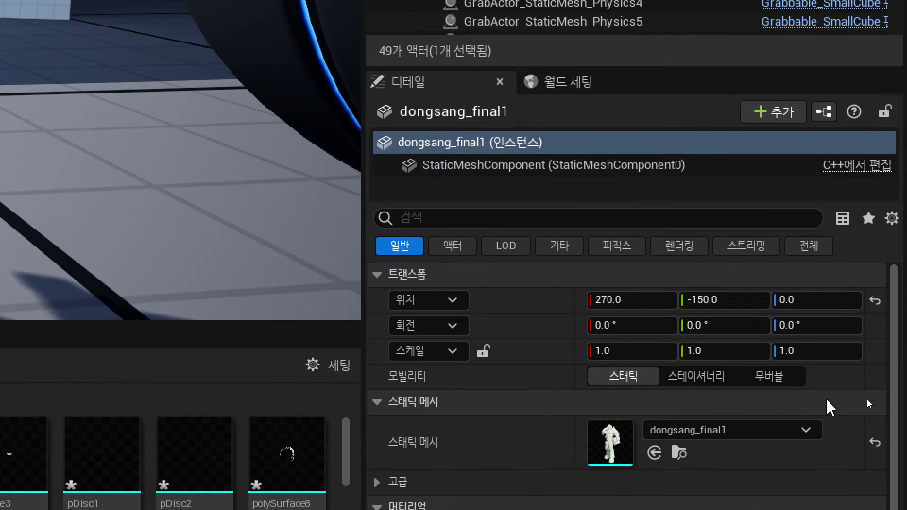
# - Select the assets nurbsToPoly4 through pPlane10 and delete the placed character from the level
pyautogui.click(886, 400)
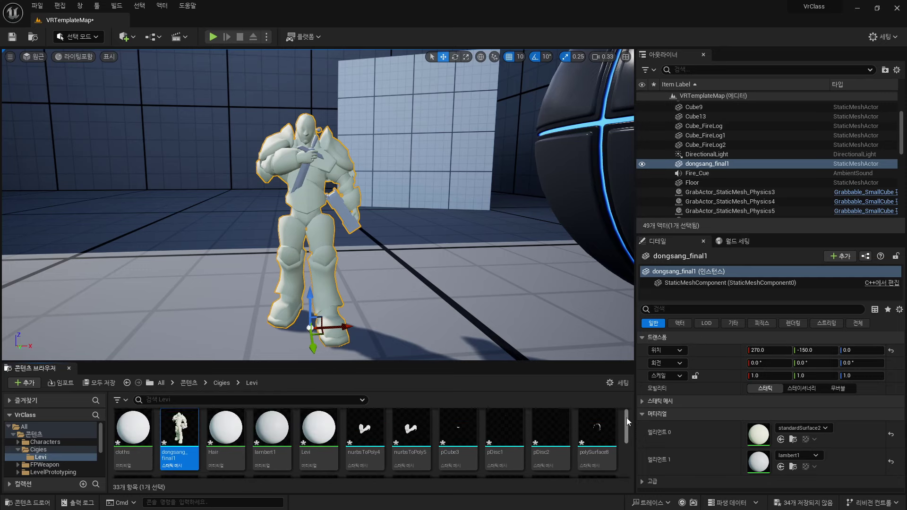
pyautogui.moveTo(176, 433)
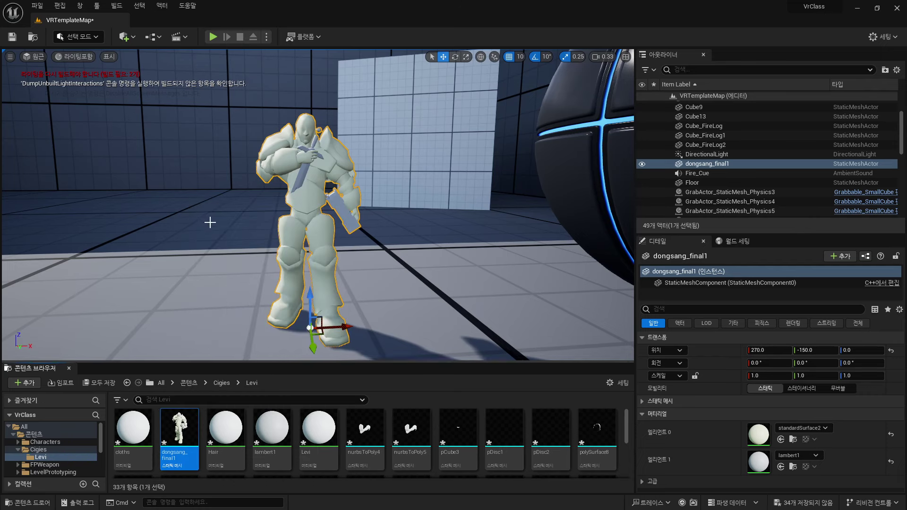
pyautogui.click(365, 430)
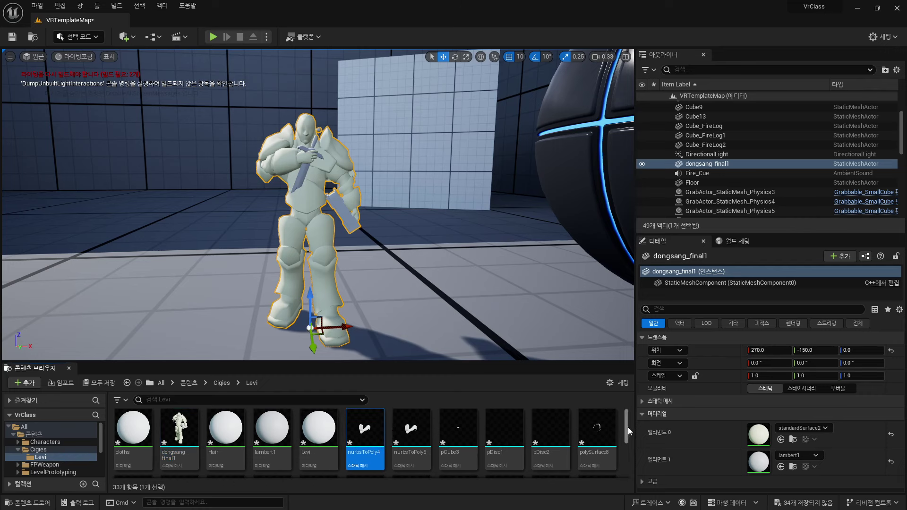
pyautogui.moveTo(627, 427)
pyautogui.mouseDown()
pyautogui.moveTo(628, 471)
pyautogui.moveTo(629, 415)
pyautogui.mouseUp()
pyautogui.keyDown('shift'); pyautogui.click(566, 437); pyautogui.keyUp('shift')
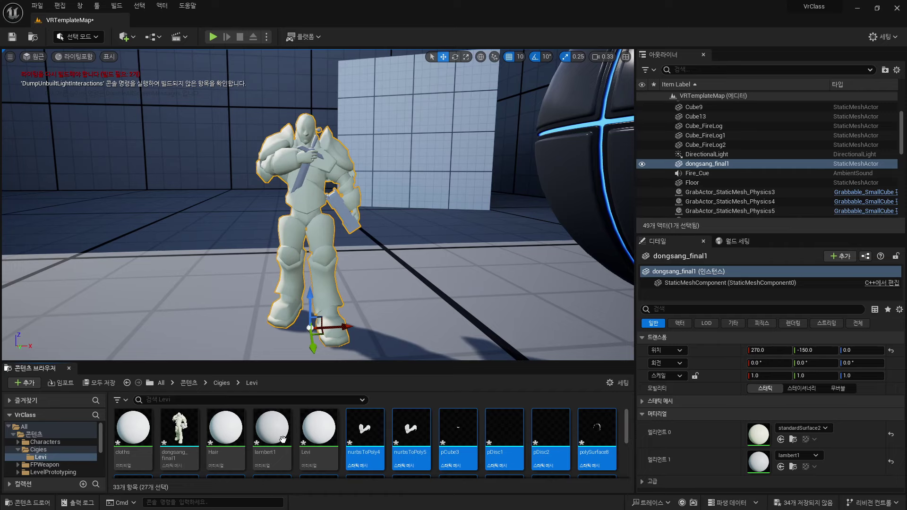
pyautogui.press('Delete')
# - Place dongsang_final1 in the level again, cancel the forced asset deletion, and delete the placed actor
pyautogui.click(181, 438)
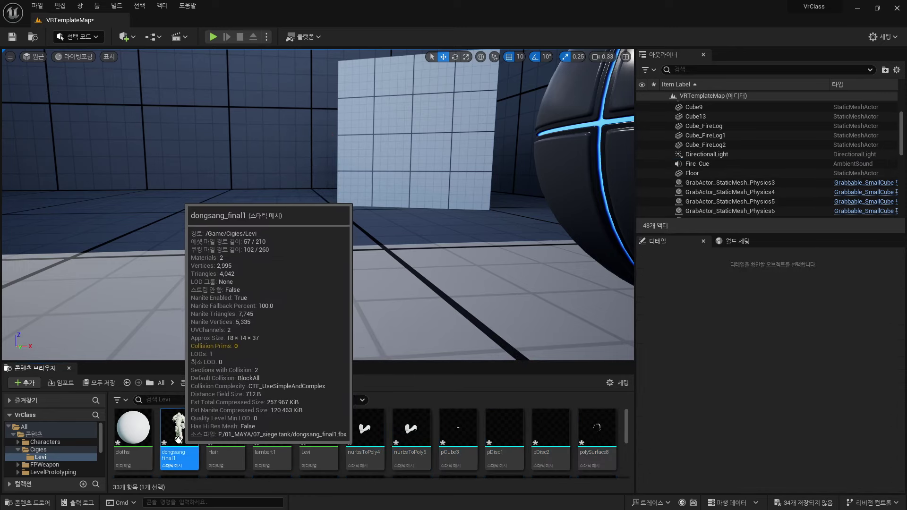
pyautogui.moveTo(180, 439); pyautogui.dragTo(340, 285)
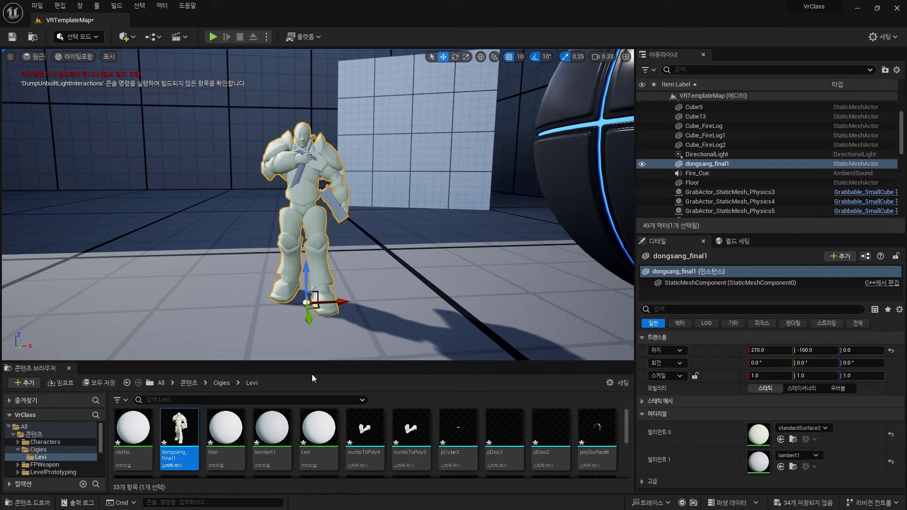
pyautogui.press('Delete')
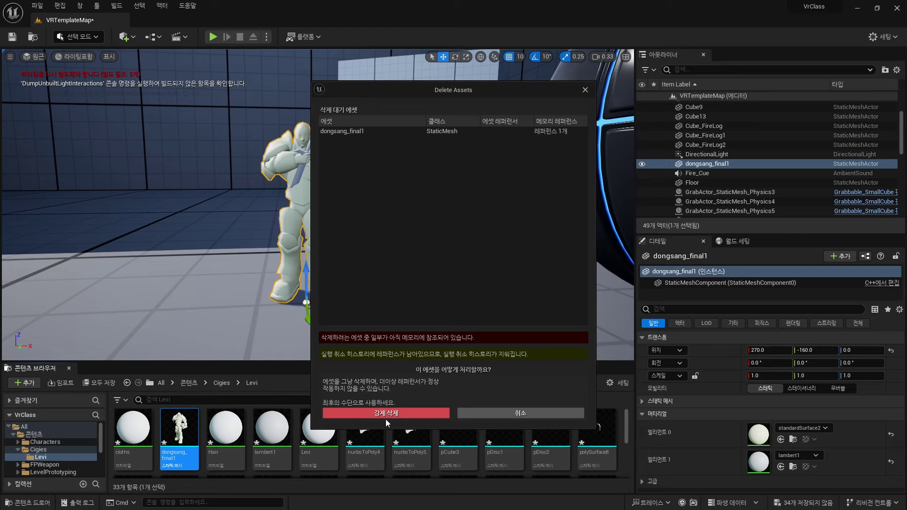
pyautogui.click(509, 412)
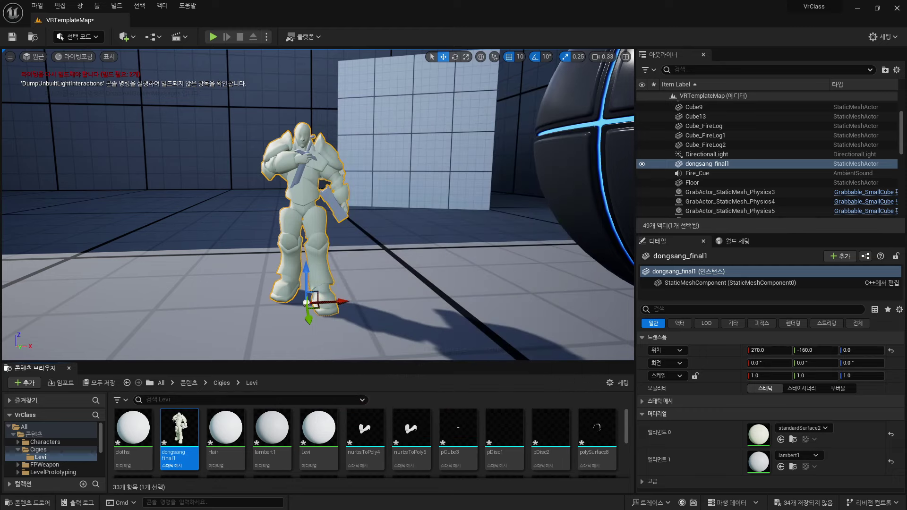
pyautogui.press('Delete')
# - Delete the dongsang_final1 asset and the lambert1 material from the Levi folder
pyautogui.click(188, 437)
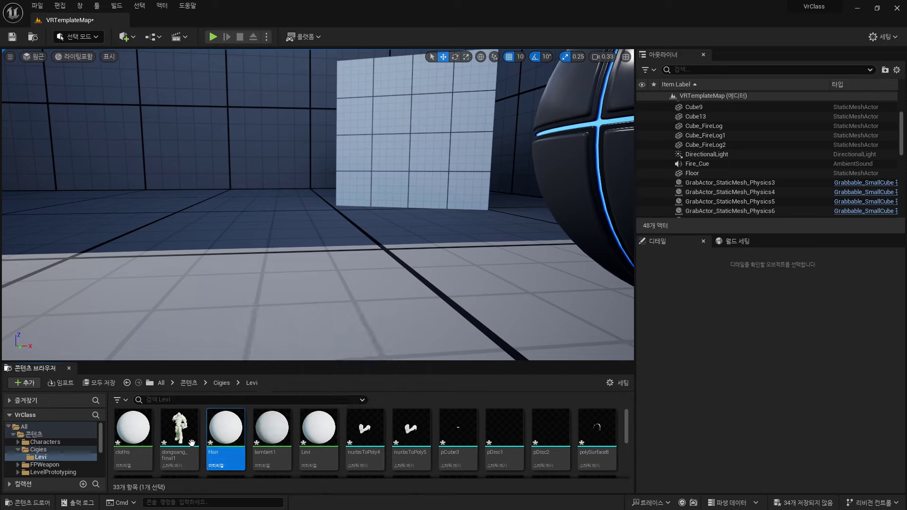
pyautogui.press('Delete')
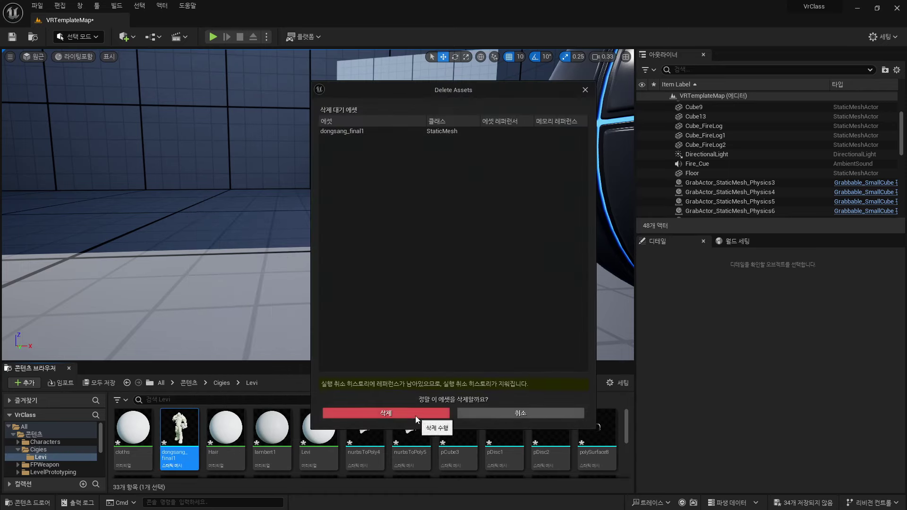
pyautogui.click(421, 413)
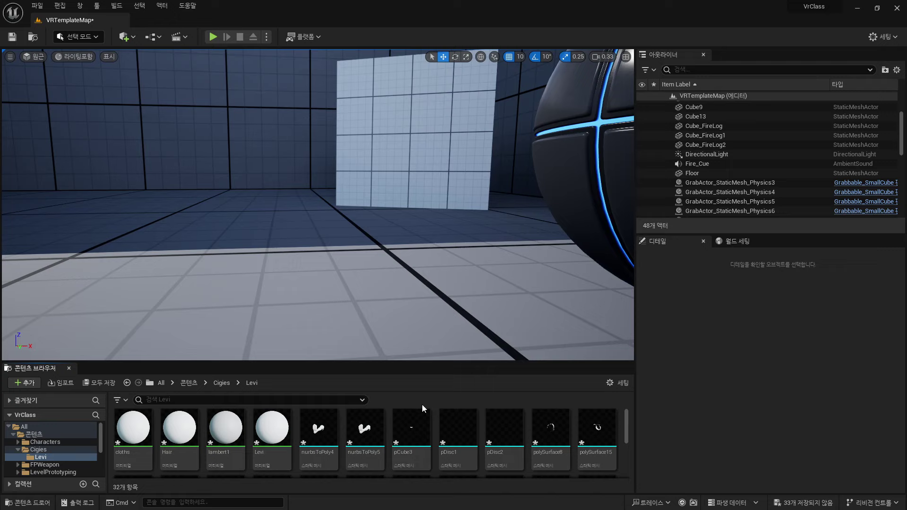
pyautogui.click(226, 432)
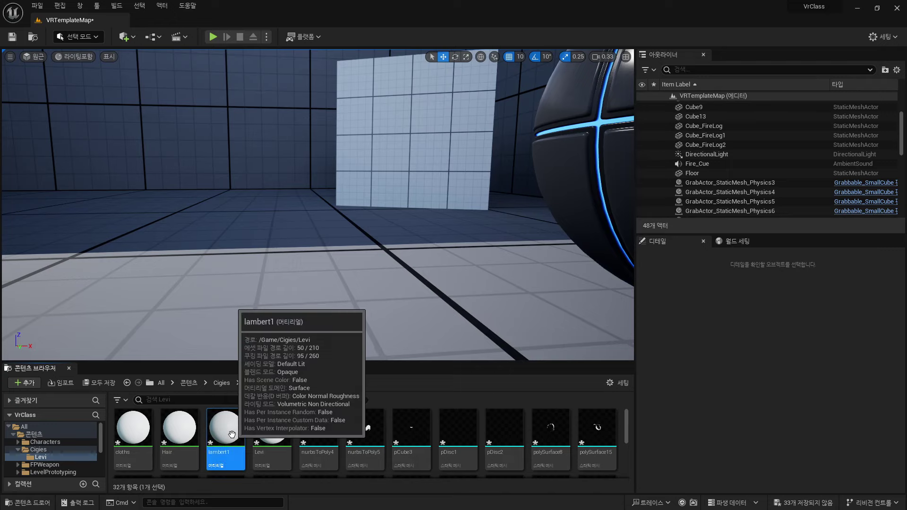
pyautogui.press('Delete')
pyautogui.click(369, 412)
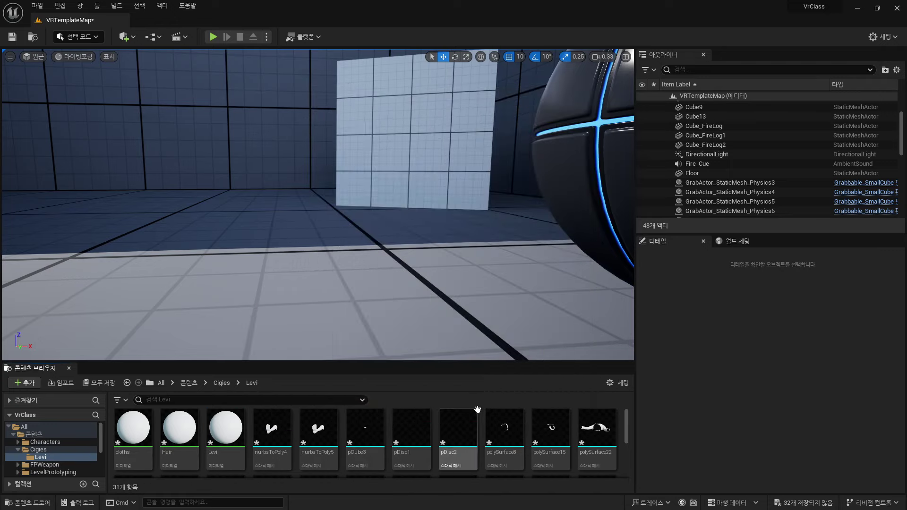
# - Delete the standardSurface2 material from the Levi folder
pyautogui.scroll(-1, 627, 428)
pyautogui.scroll(-3, 626, 428)
pyautogui.click(504, 436)
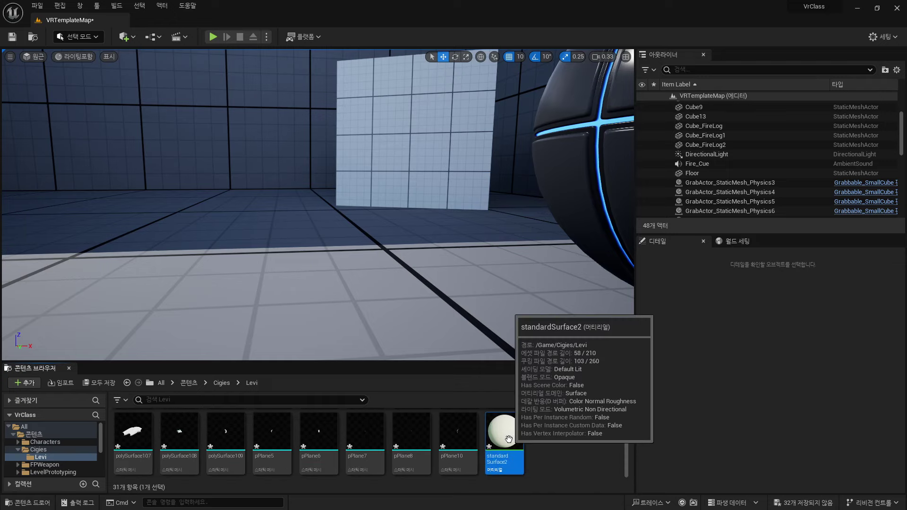
pyautogui.press('Delete')
pyautogui.click(410, 413)
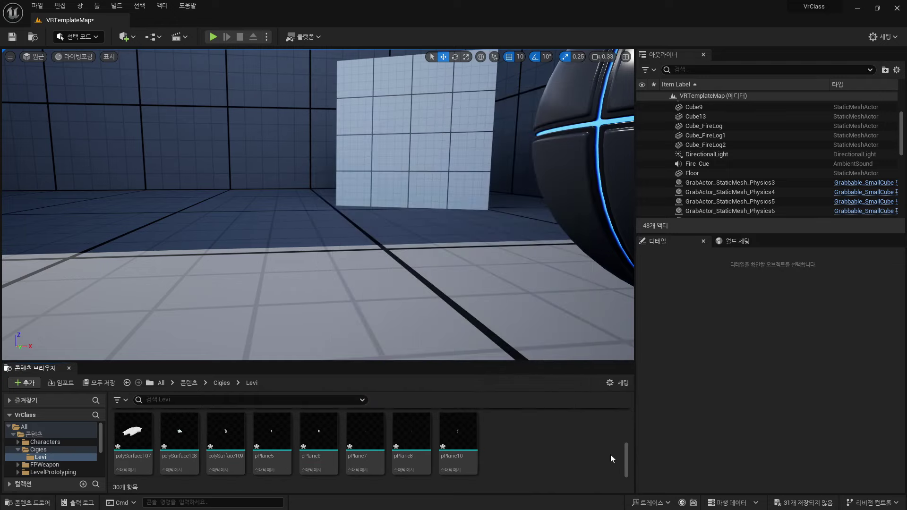
pyautogui.moveTo(625, 454); pyautogui.dragTo(632, 410)
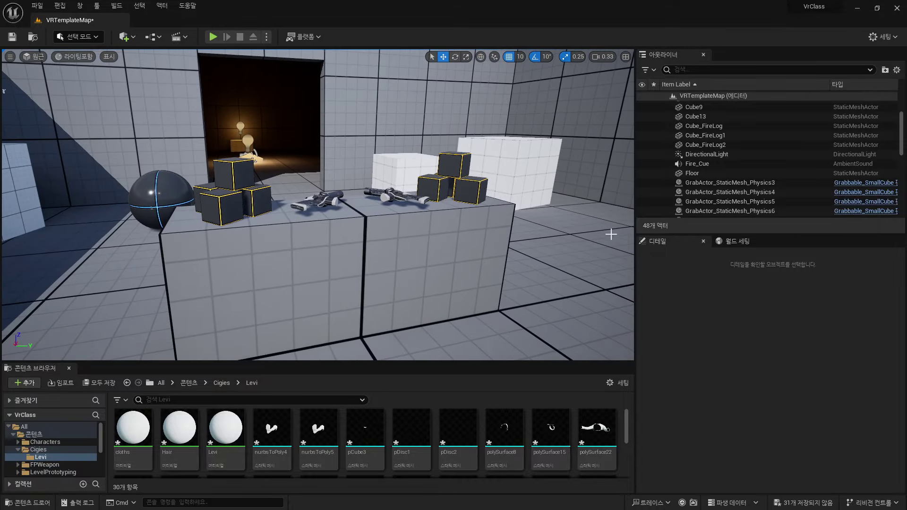
# - Select BP_VRSpectator in the Outliner, then use Ctrl+A to select all 48 actors
pyautogui.scroll(5, 737, 141)
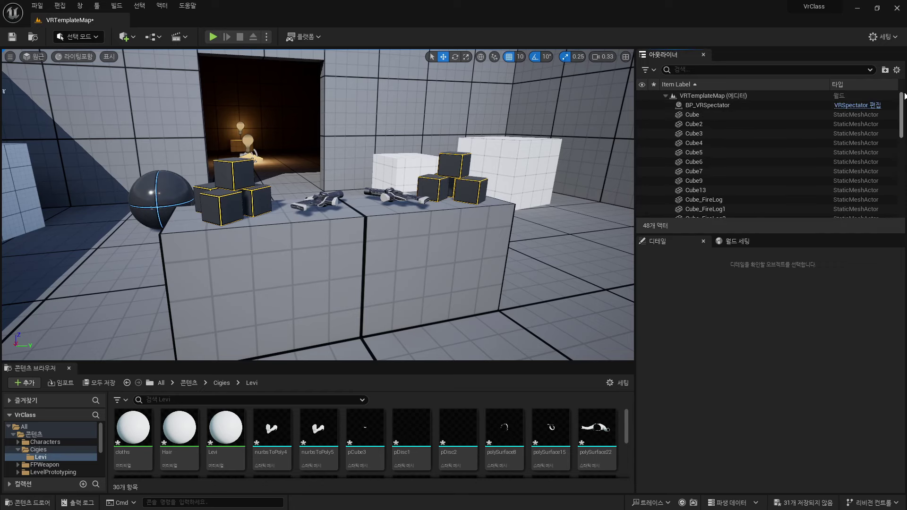
pyautogui.click(741, 106)
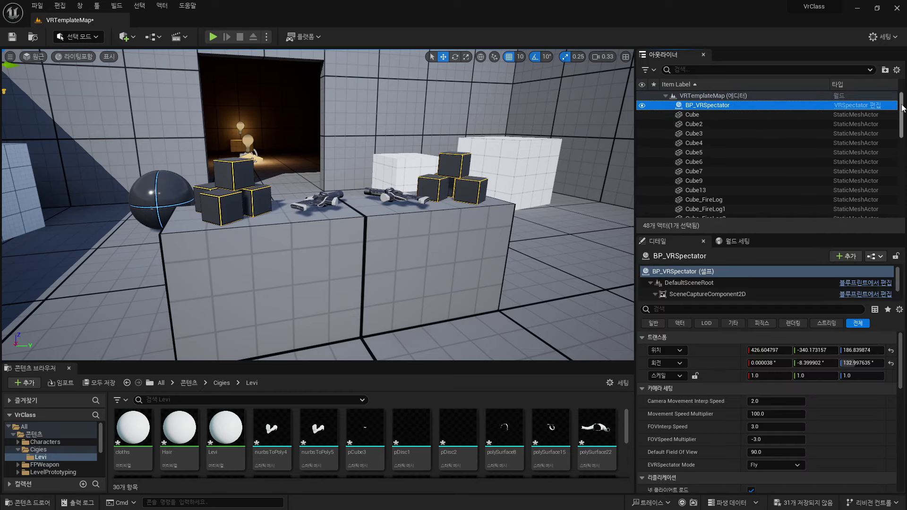
pyautogui.moveTo(900, 109); pyautogui.dragTo(898, 191)
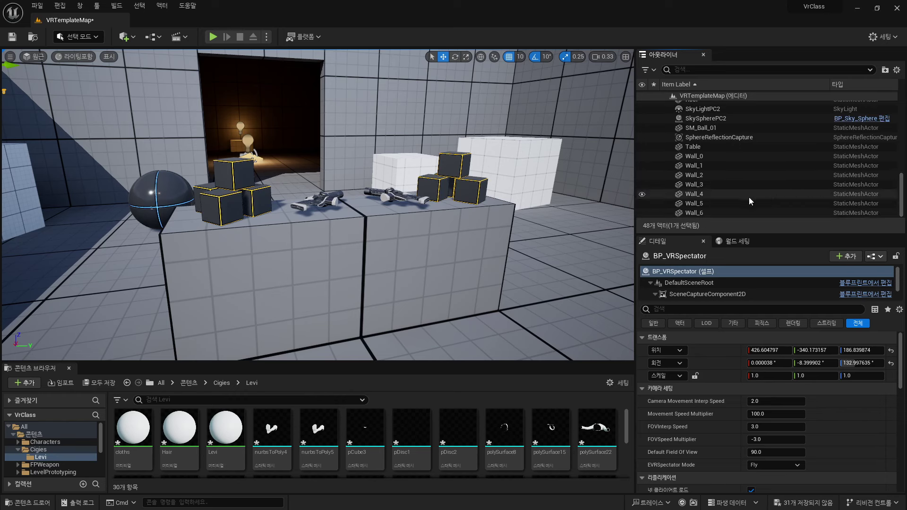
pyautogui.hotkey('ctrl', 'a')
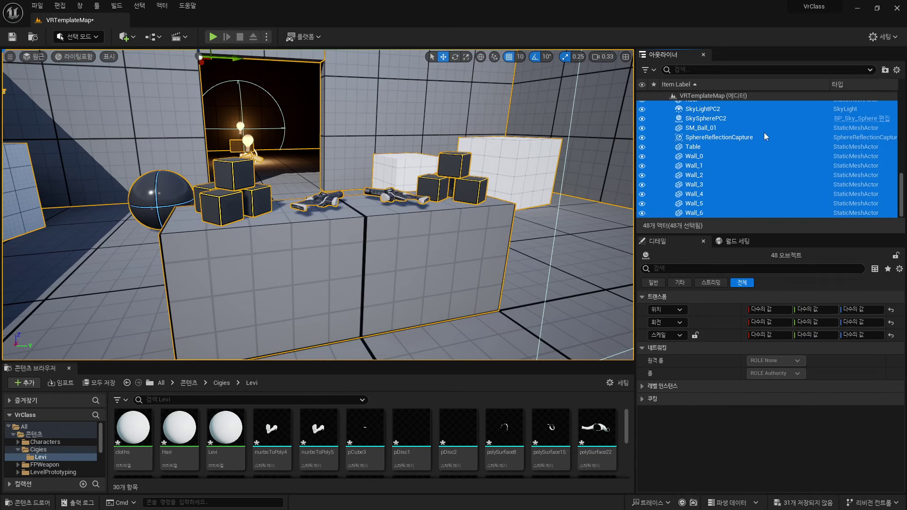
pyautogui.moveTo(901, 191); pyautogui.dragTo(900, 111)
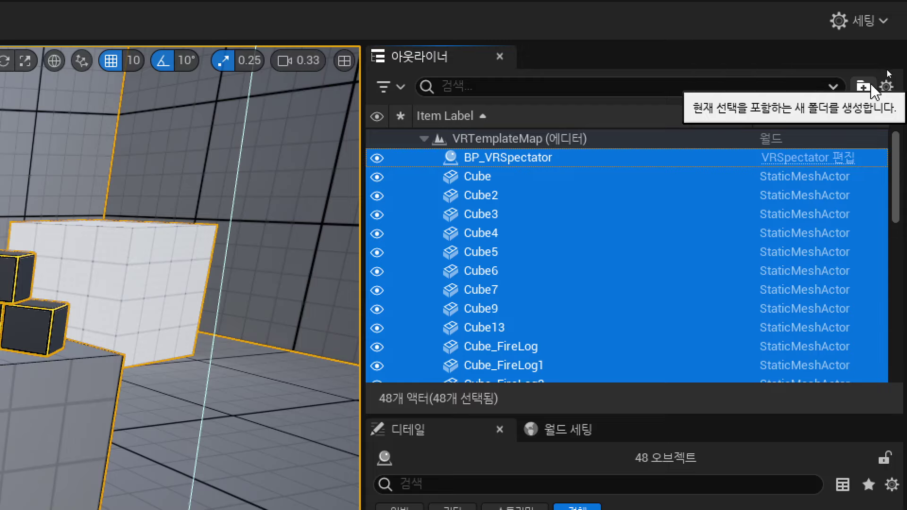
# - Move all selected actors into a new folder, NewFolder1, and leave it collapsed
pyautogui.click(867, 87)
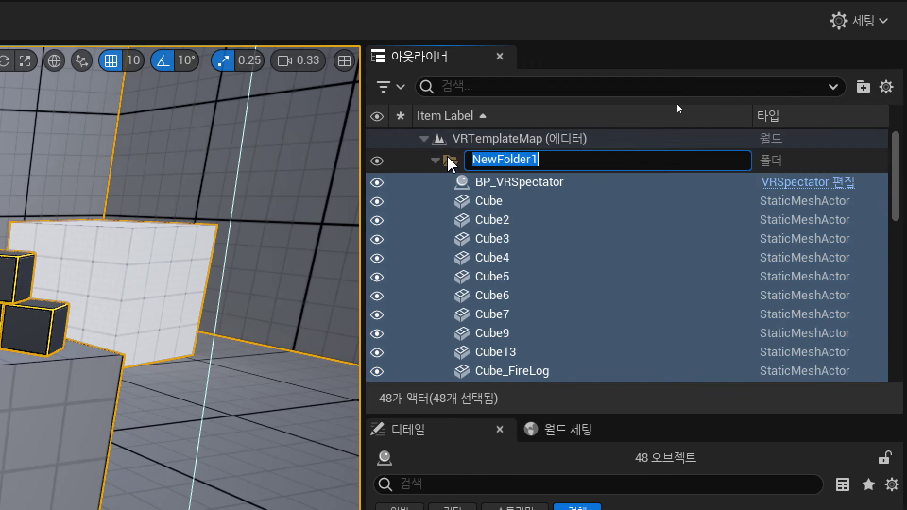
pyautogui.press('Return')
pyautogui.doubleClick(449, 163)
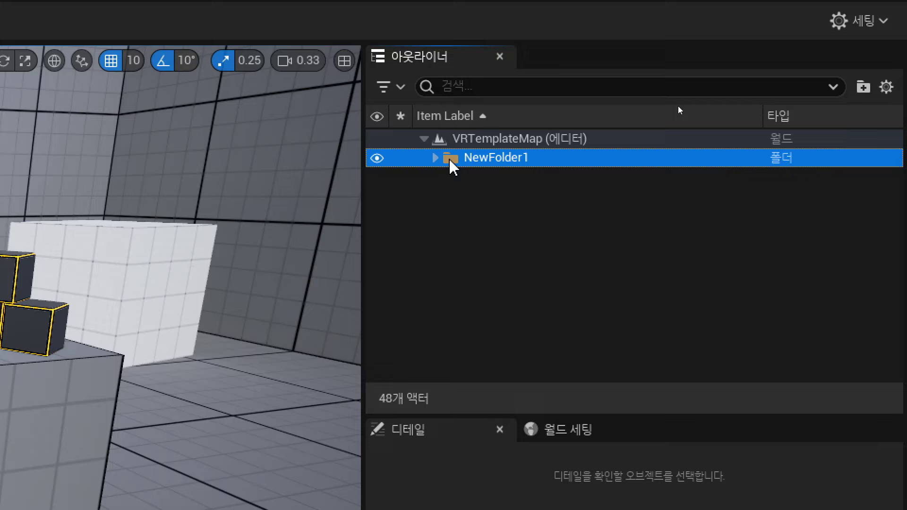
pyautogui.click(435, 157)
pyautogui.click(435, 157)
pyautogui.click(435, 158)
pyautogui.click(435, 158)
pyautogui.click(435, 158)
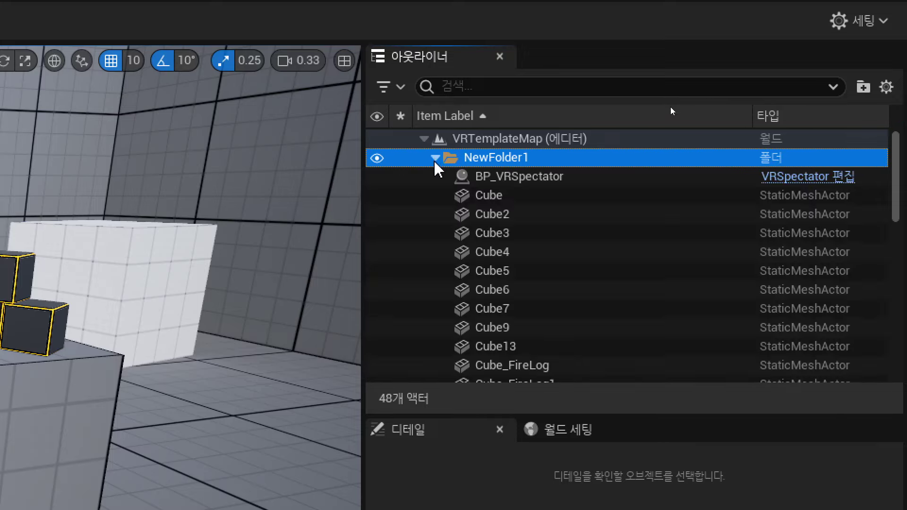
pyautogui.click(435, 157)
pyautogui.click(494, 239)
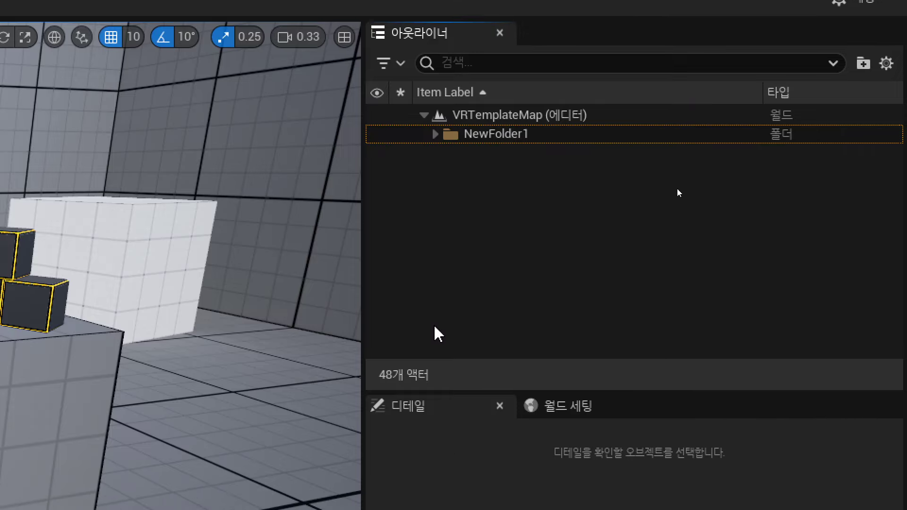
# - Rename NewFolder1 to 기본세팅
pyautogui.click(508, 136)
pyautogui.doubleClick(506, 138)
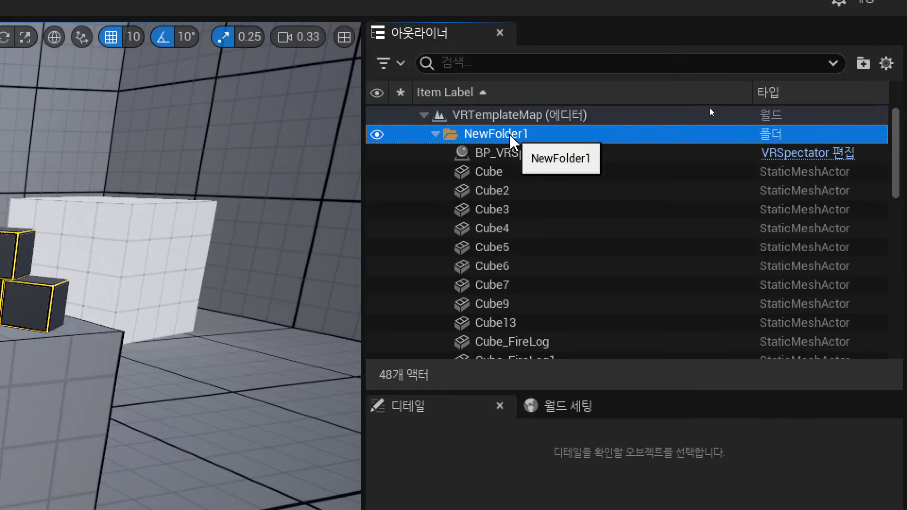
pyautogui.doubleClick(500, 137)
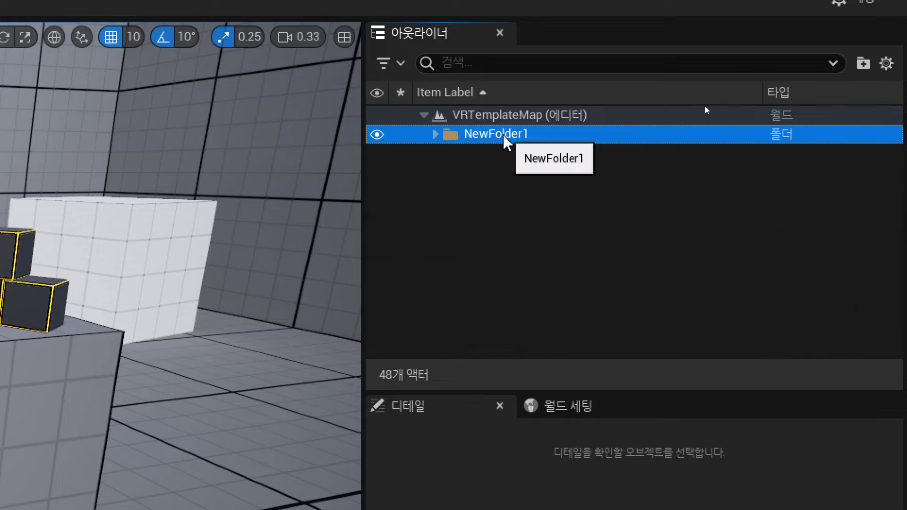
pyautogui.press('F2')
pyautogui.click(504, 217)
pyautogui.click(514, 134)
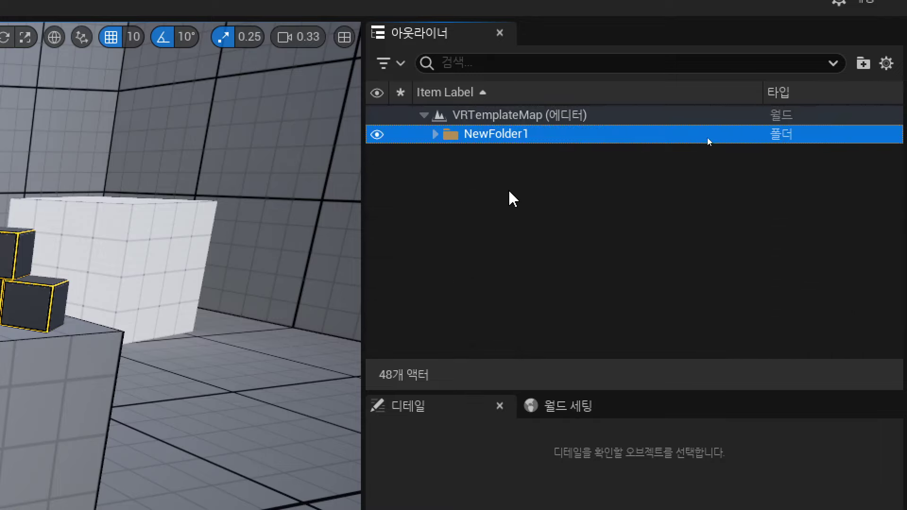
pyautogui.press('F2')
pyautogui.click(509, 208)
pyautogui.click(519, 134)
pyautogui.press('F2')
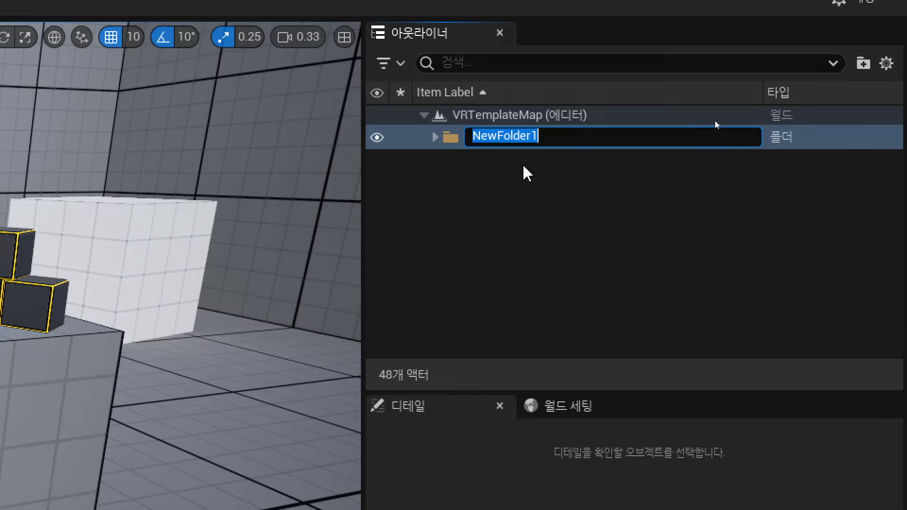
pyautogui.write('김')
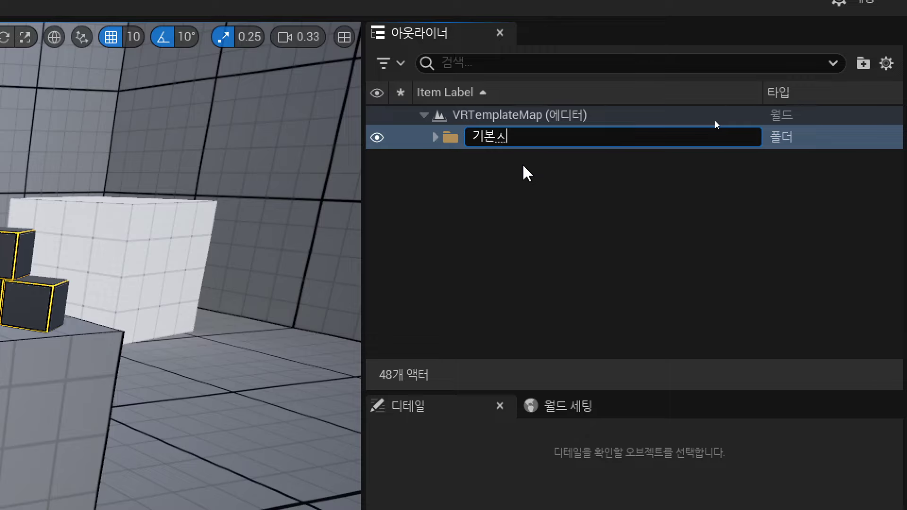
pyautogui.write('팅')
pyautogui.press('Return')
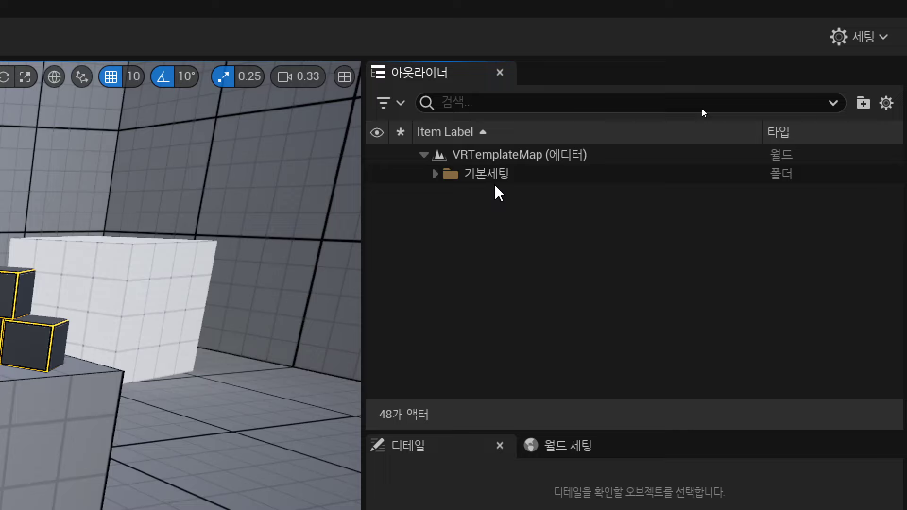
pyautogui.click(505, 175)
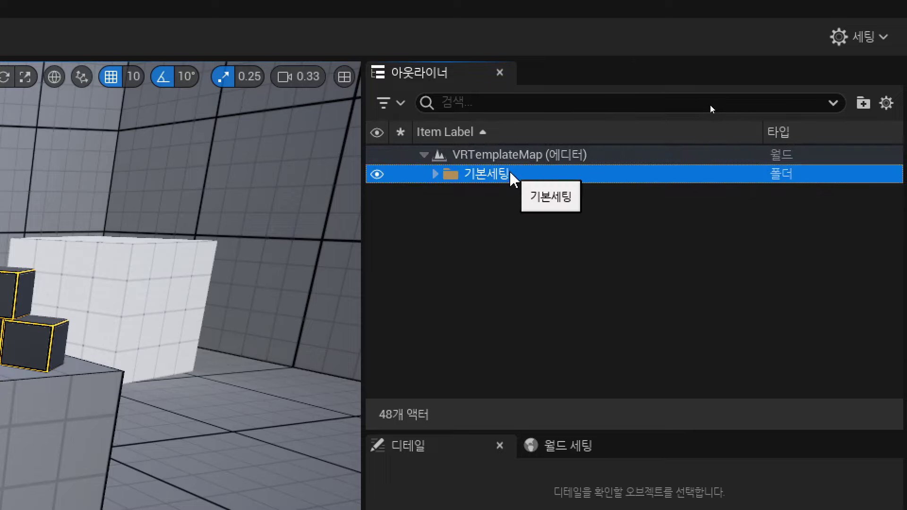
pyautogui.click(556, 241)
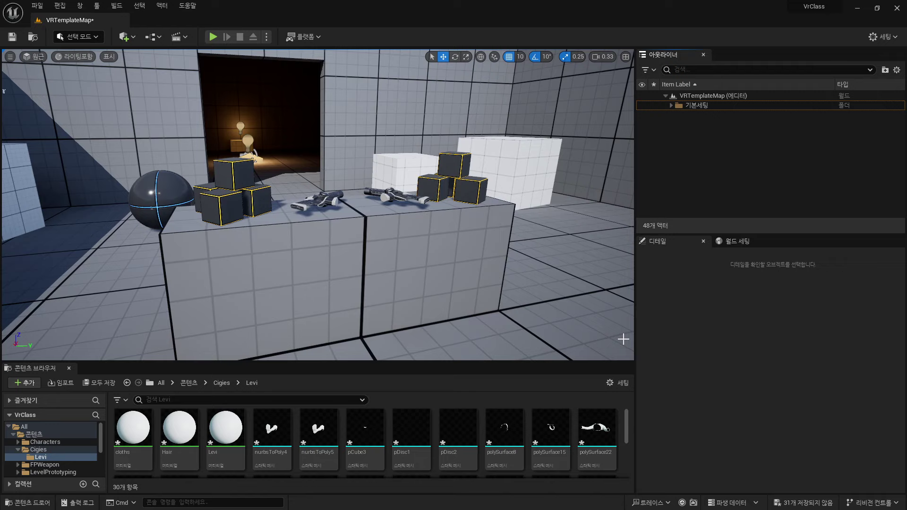
# - Select nurbsToPoly4 and undo the accidental placement of polySurface22 in the level
pyautogui.click(272, 427)
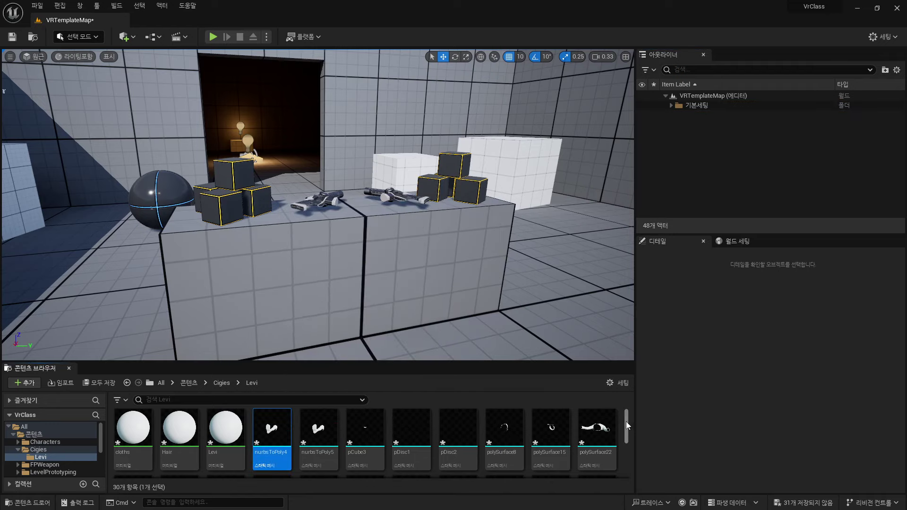
pyautogui.moveTo(596, 427); pyautogui.dragTo(589, 286)
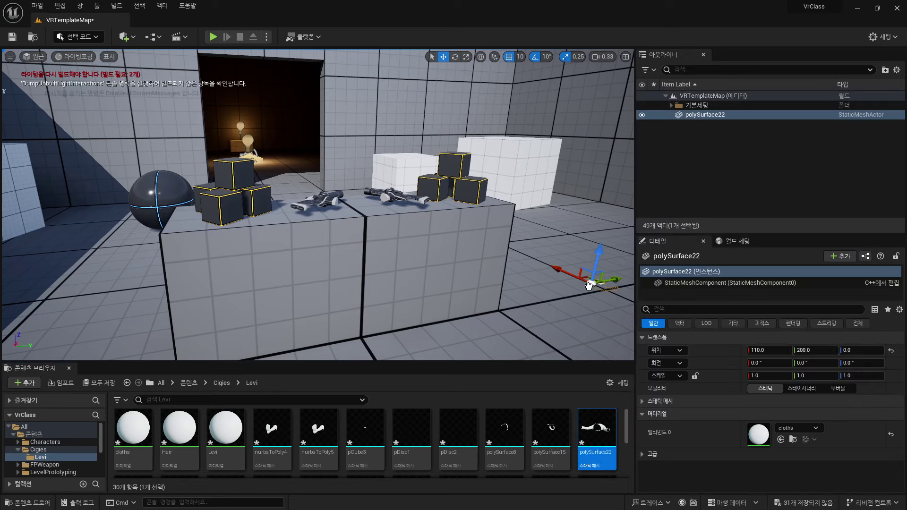
pyautogui.hotkey('ctrl', 'z')
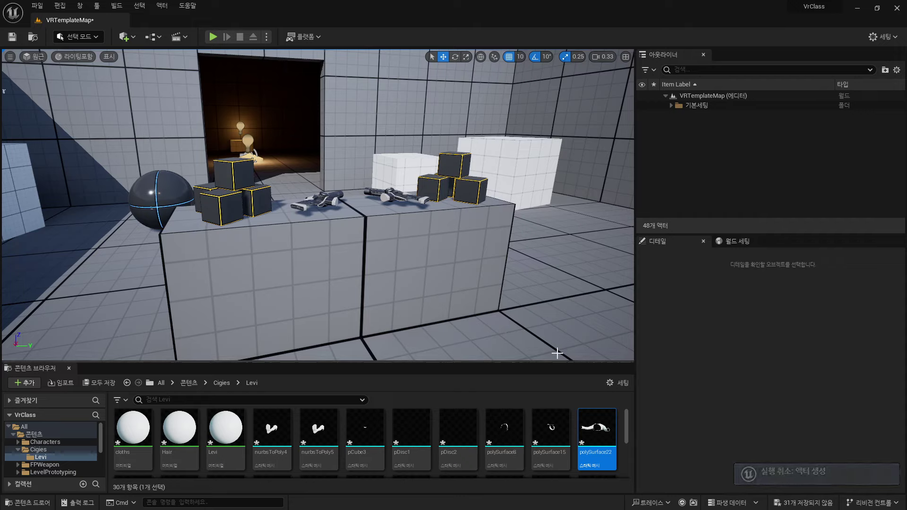
# - Range-select the 27 Levi assets from nurbsToPoly4 through pPlane10
pyautogui.click(272, 430)
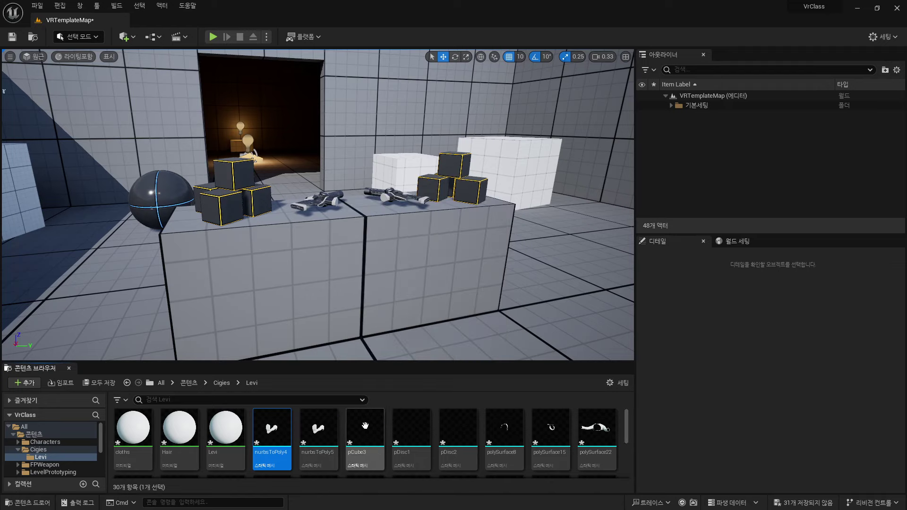
pyautogui.moveTo(625, 432); pyautogui.dragTo(627, 473)
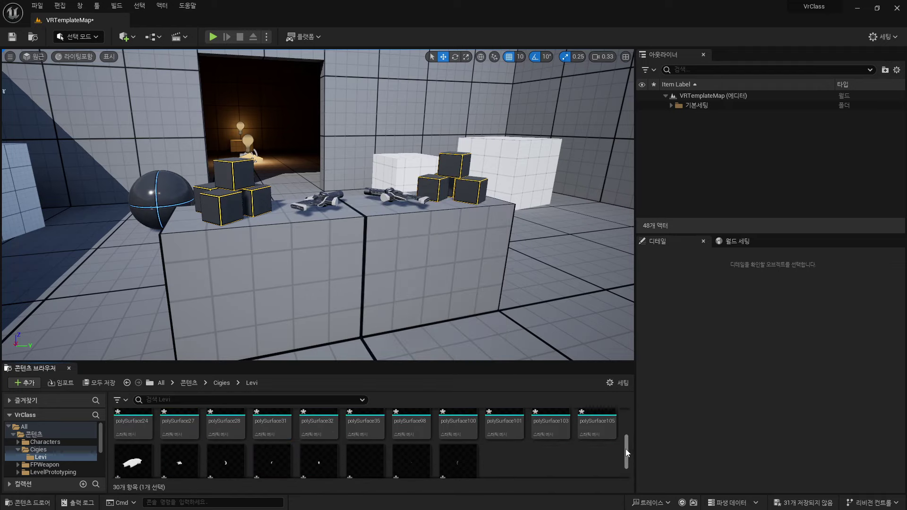
pyautogui.keyDown('shift'); pyautogui.click(458, 444); pyautogui.keyUp('shift')
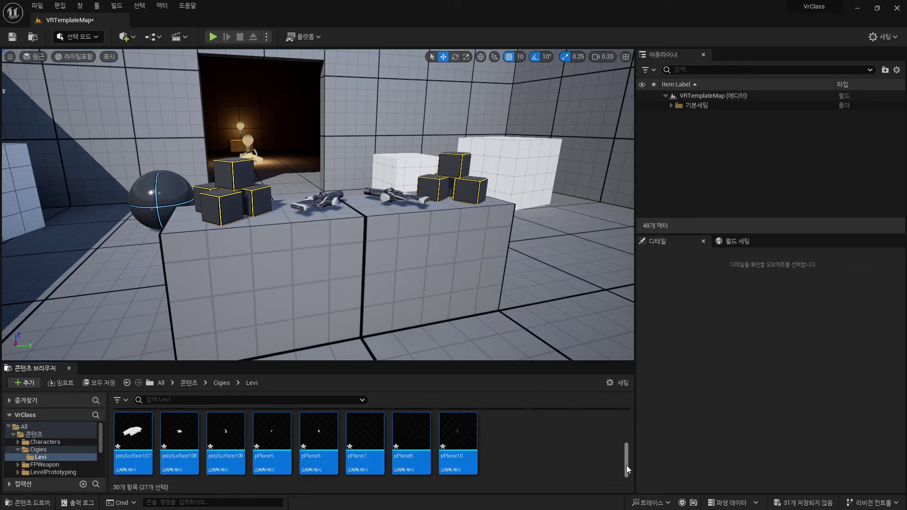
pyautogui.moveTo(626, 459); pyautogui.dragTo(623, 422)
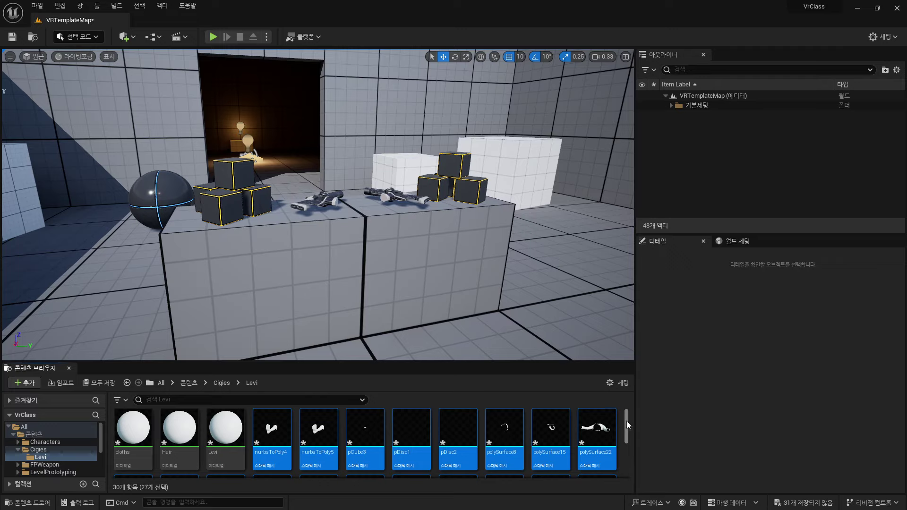
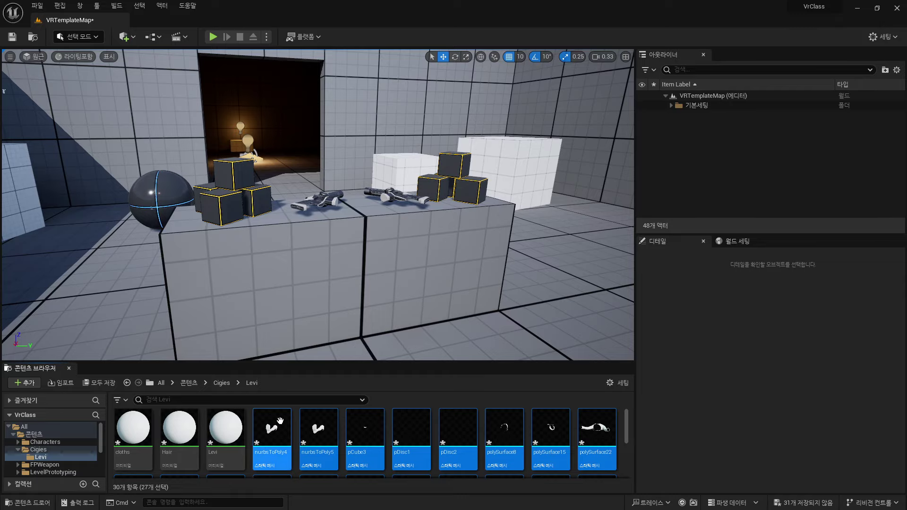
# - Place the selected Levi meshes in the level, raise and frame them, then undo the raise
pyautogui.moveTo(272, 427)
pyautogui.moveTo(317, 203); pyautogui.dragTo(265, 203, button='right')
pyautogui.moveTo(287, 433)
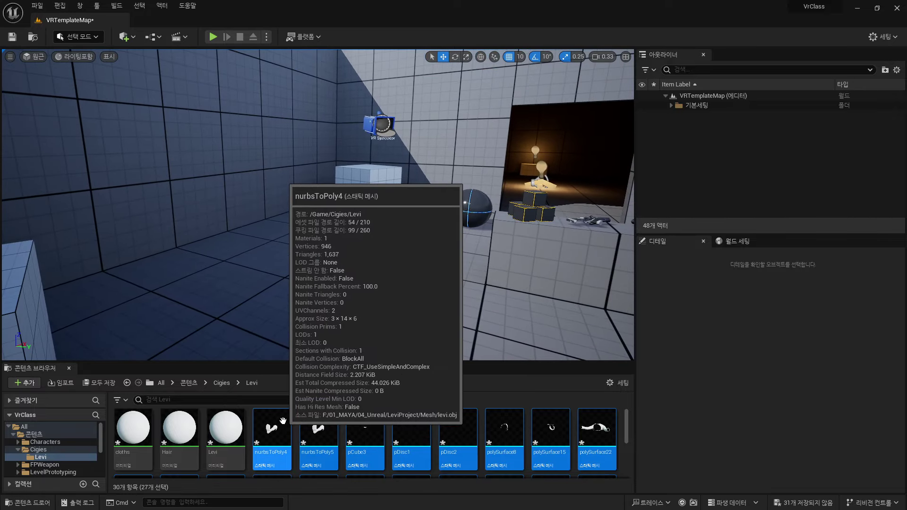
pyautogui.moveTo(287, 433)
pyautogui.mouseDown()
pyautogui.moveTo(283, 338)
pyautogui.moveTo(334, 264)
pyautogui.mouseUp()
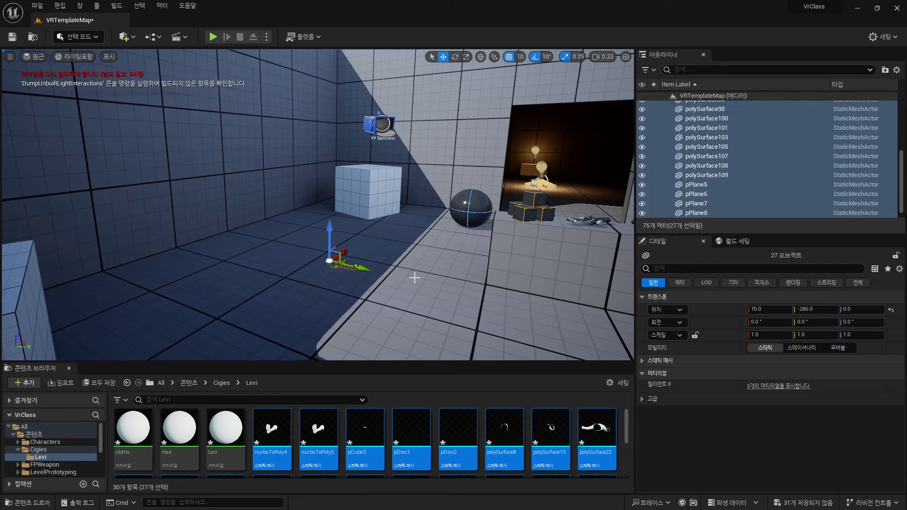
pyautogui.moveTo(330, 234); pyautogui.dragTo(330, 177)
pyautogui.press('f')
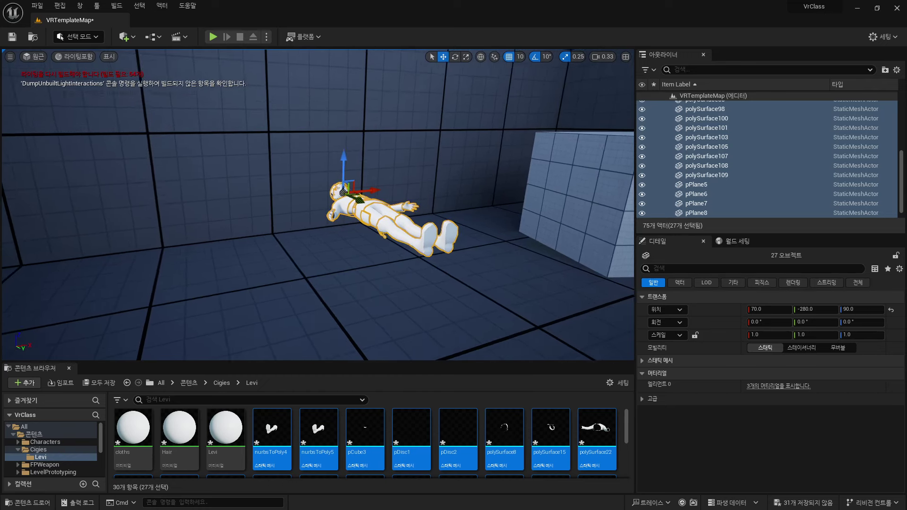
pyautogui.scroll(-5, 318, 251)
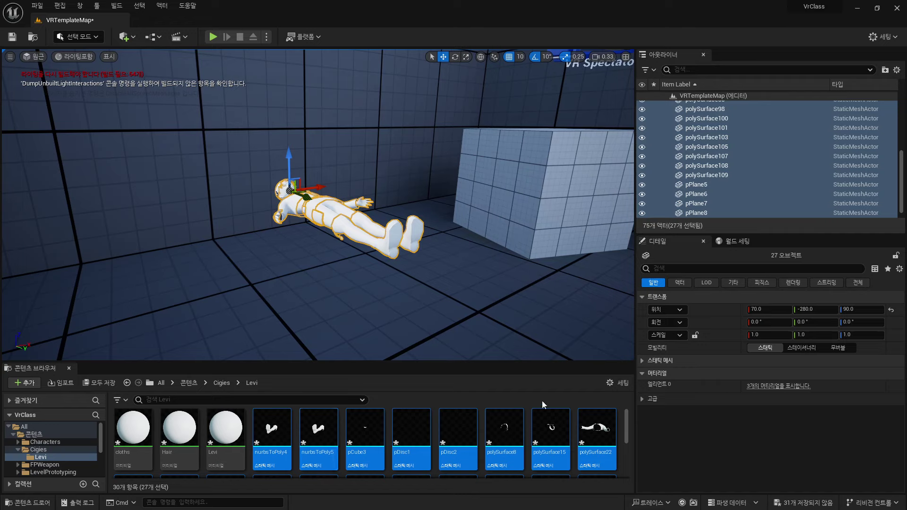
pyautogui.hotkey('ctrl', 'z')
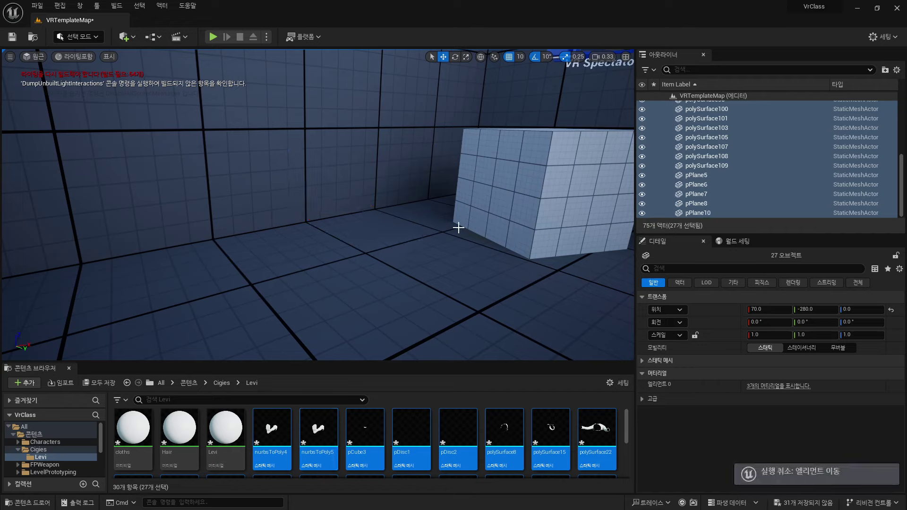
# - Delete the 27 placed Levi meshes from the level and check the available asset actions
pyautogui.moveTo(901, 187); pyautogui.dragTo(903, 102)
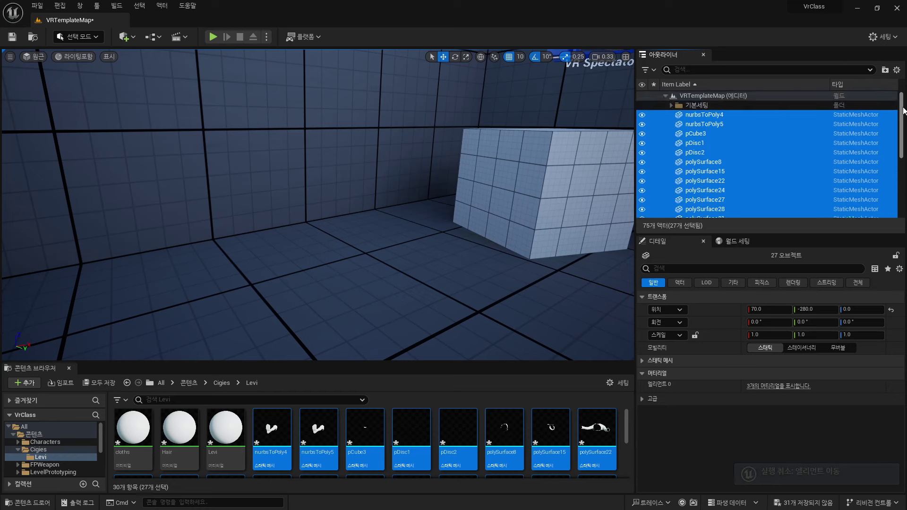
pyautogui.click(671, 105)
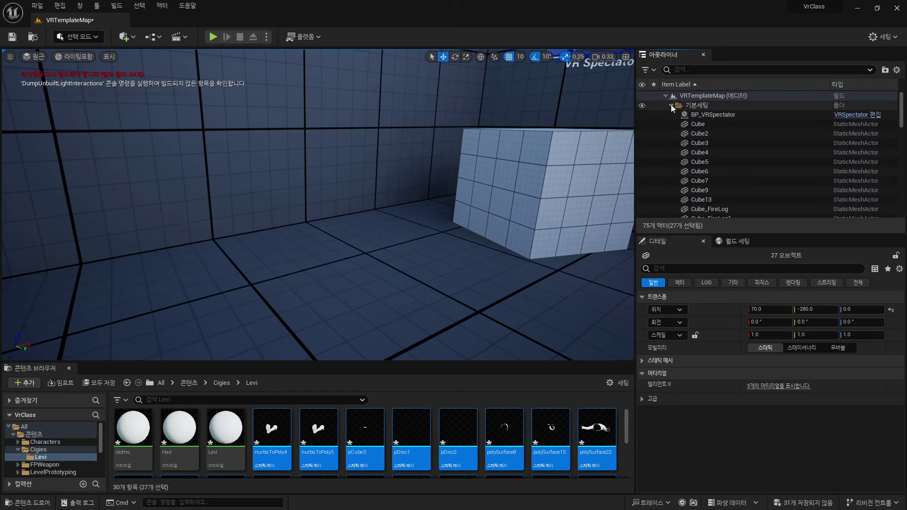
pyautogui.click(671, 105)
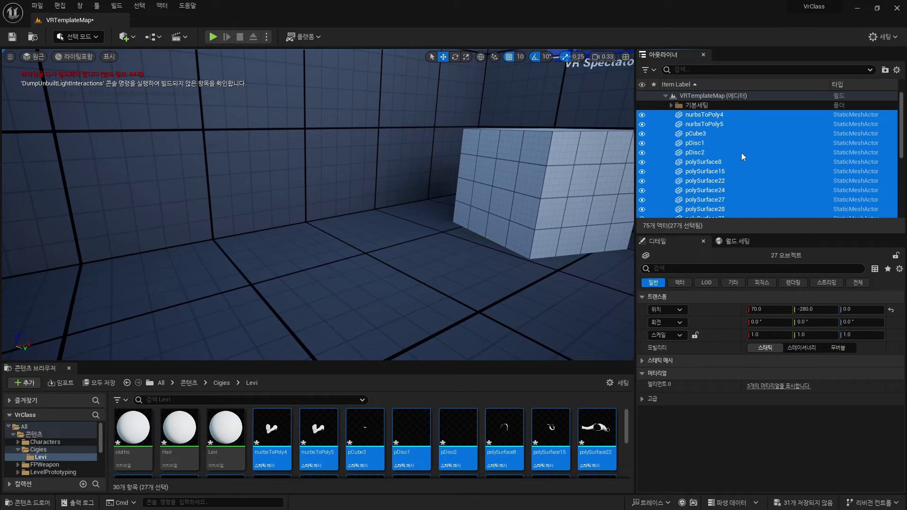
pyautogui.press('Delete')
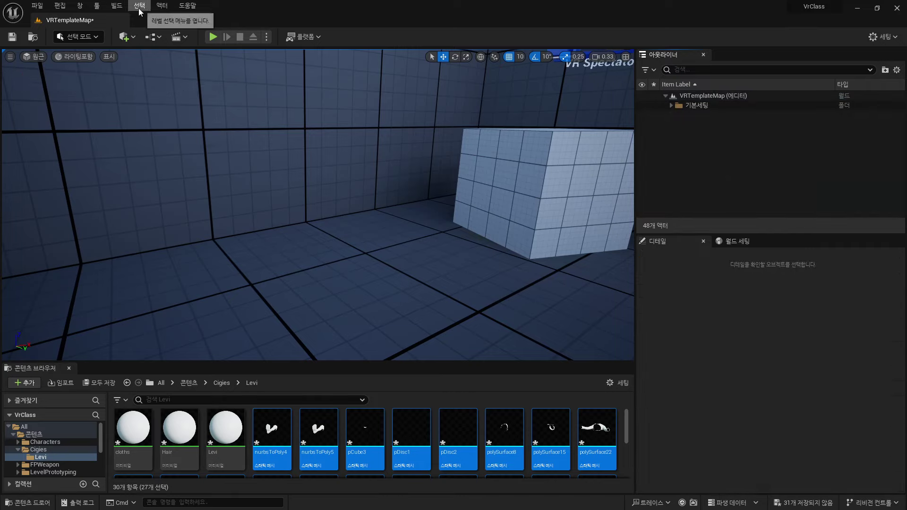
pyautogui.click(161, 7)
pyautogui.click(161, 7)
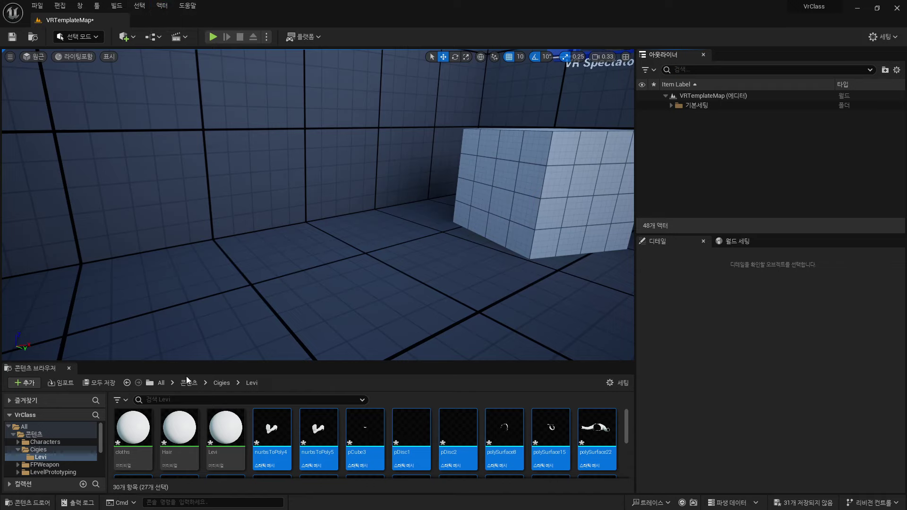
pyautogui.rightClick(268, 435)
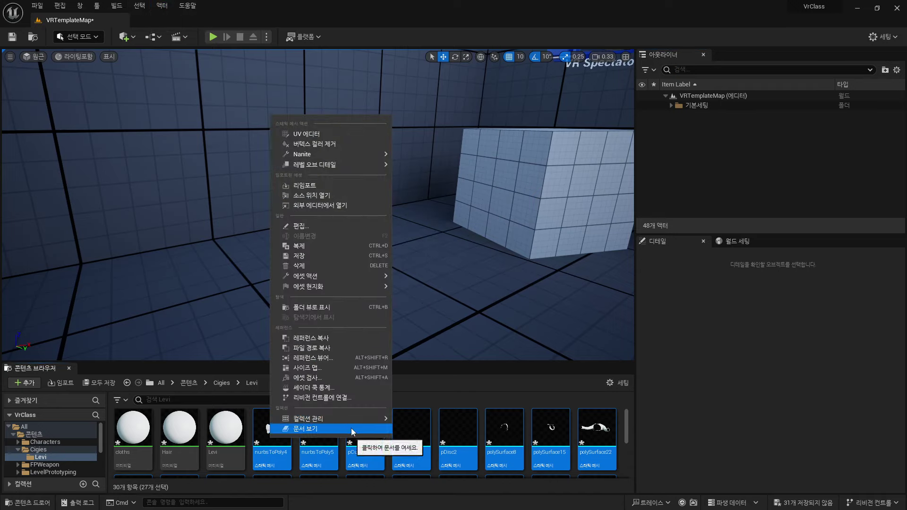
pyautogui.moveTo(366, 289)
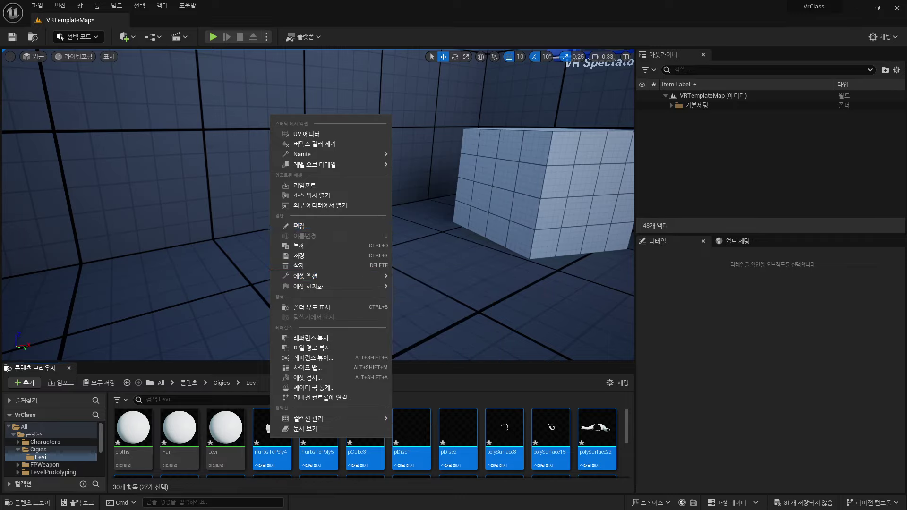
pyautogui.press('Escape')
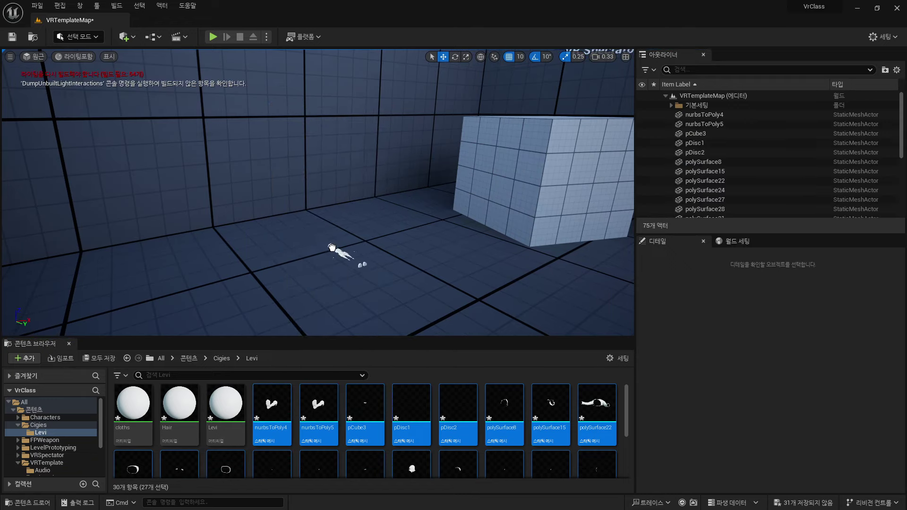
# - Drop the 27 Levi meshes into the room again and raise them to Z 50
pyautogui.moveTo(286, 349); pyautogui.dragTo(390, 271)
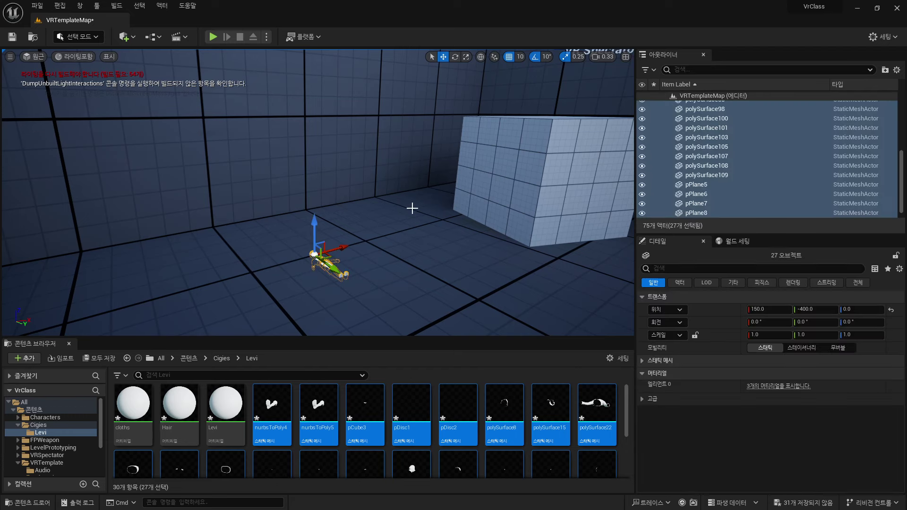
pyautogui.moveTo(412, 207); pyautogui.dragTo(358, 201, button='right')
pyautogui.moveTo(358, 201); pyautogui.dragTo(357, 132)
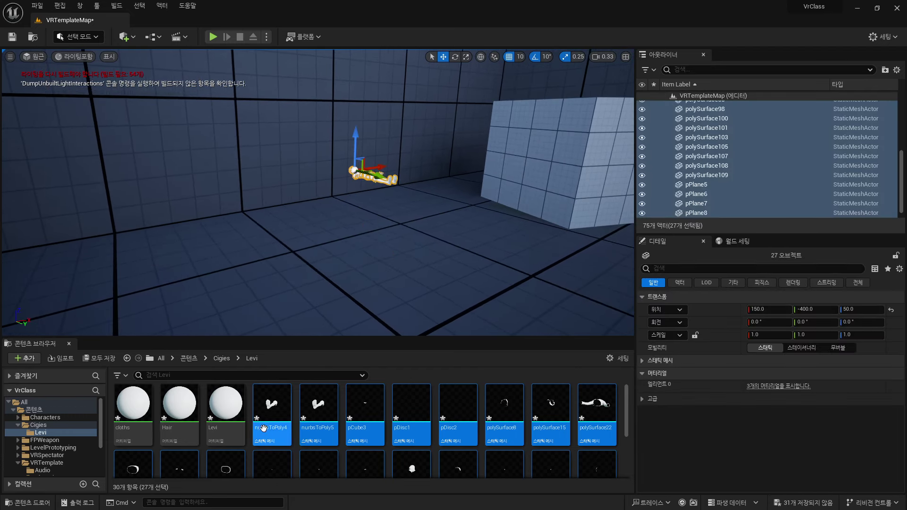
pyautogui.moveTo(272, 428)
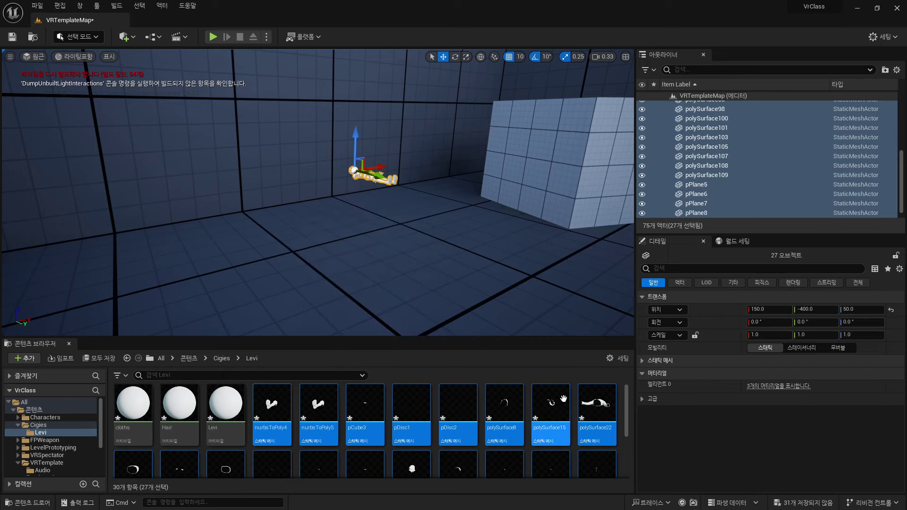
pyautogui.moveTo(625, 408); pyautogui.dragTo(633, 401)
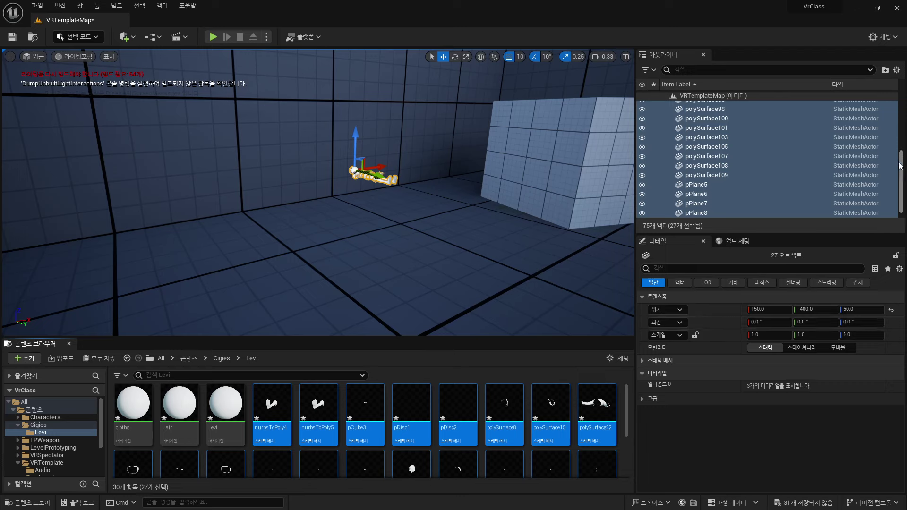
pyautogui.moveTo(900, 182); pyautogui.dragTo(900, 121)
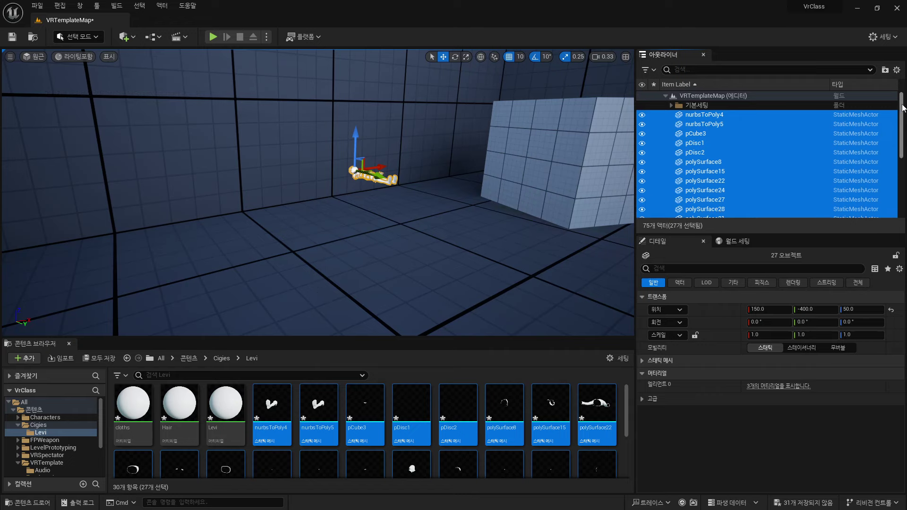
pyautogui.moveTo(896, 116)
pyautogui.mouseDown()
pyautogui.moveTo(905, 154)
pyautogui.moveTo(905, 114)
pyautogui.mouseUp()
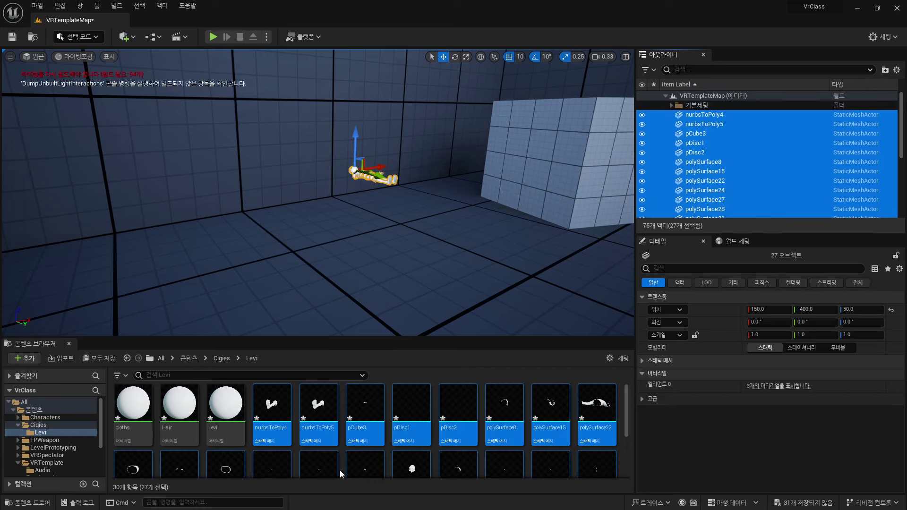
pyautogui.click(162, 6)
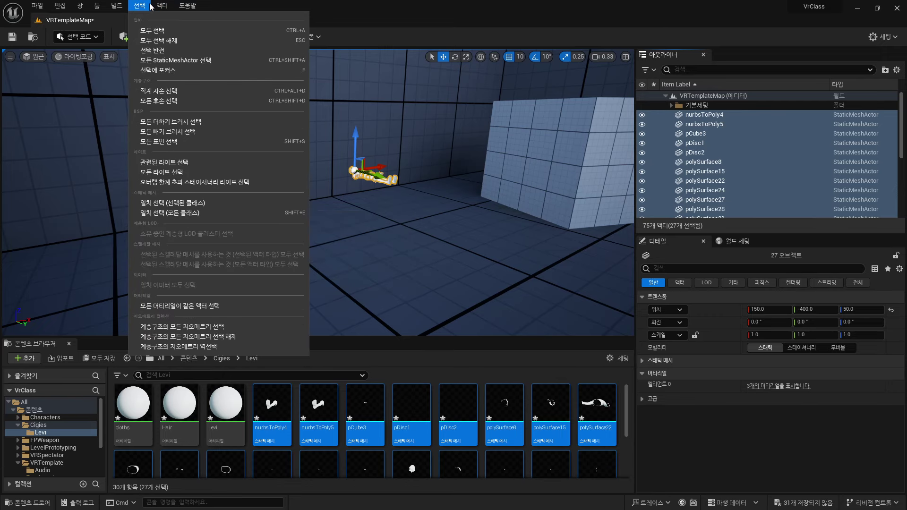
# - Merge the 27 selected Levi meshes using the Actor menu's merge command
pyautogui.click(145, 7)
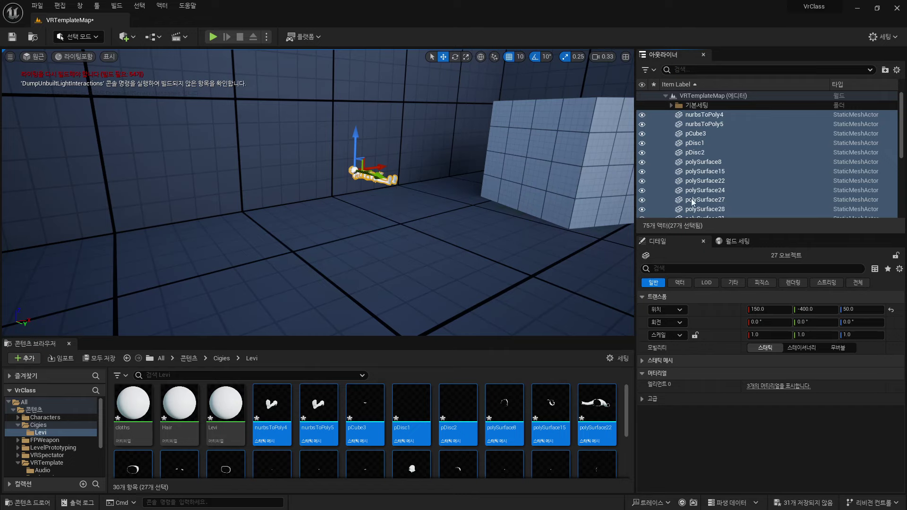
pyautogui.click(163, 6)
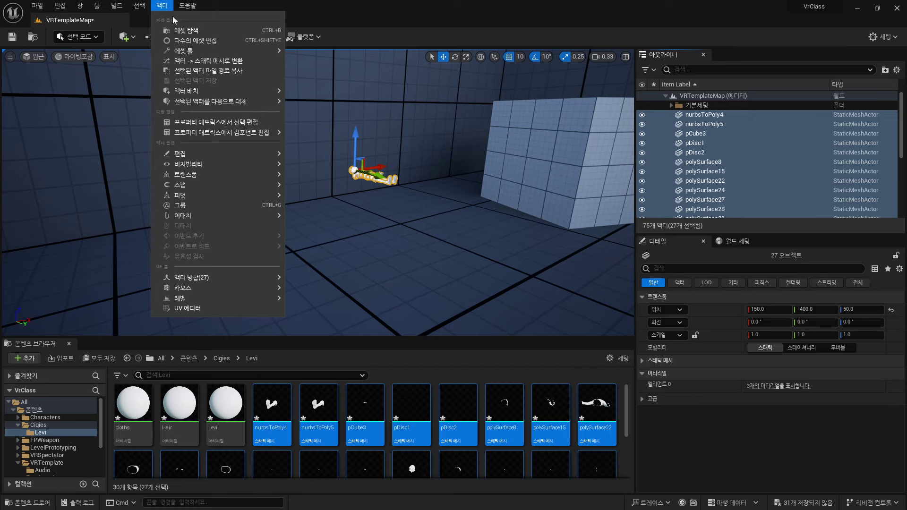
pyautogui.moveTo(213, 278)
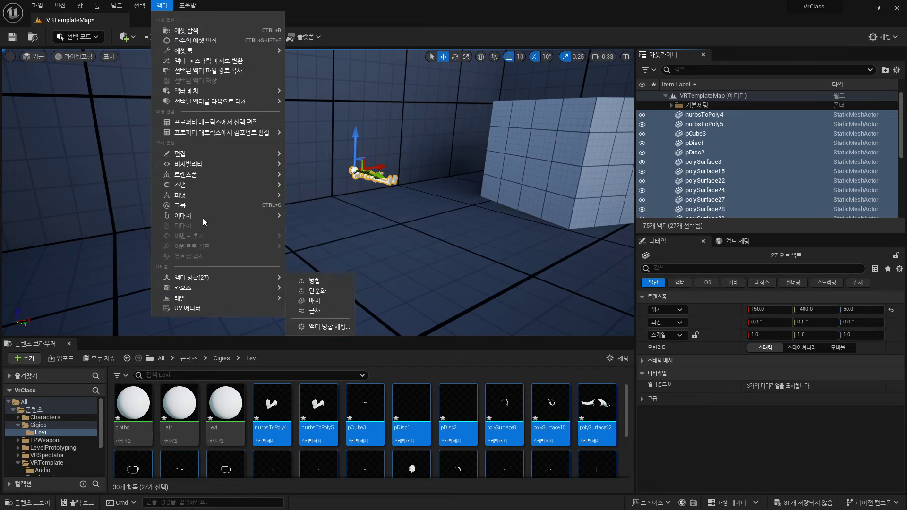
pyautogui.moveTo(221, 93)
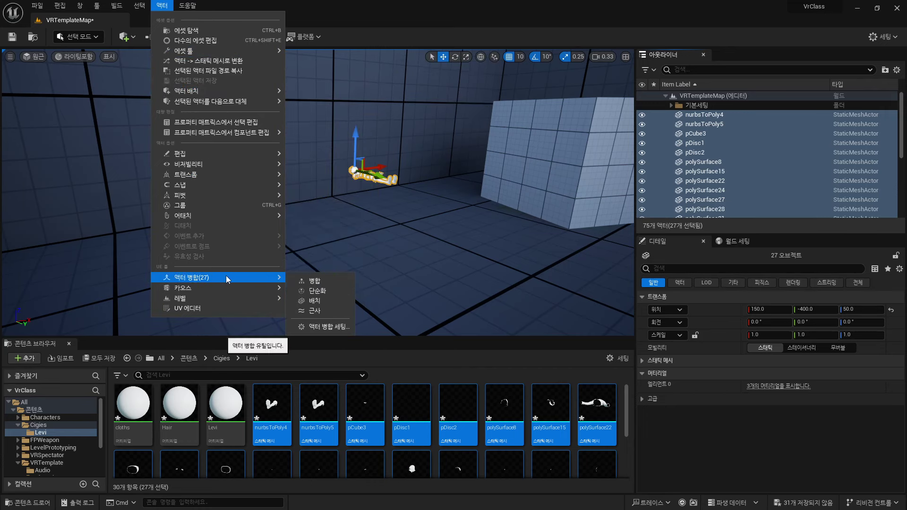
pyautogui.click(316, 284)
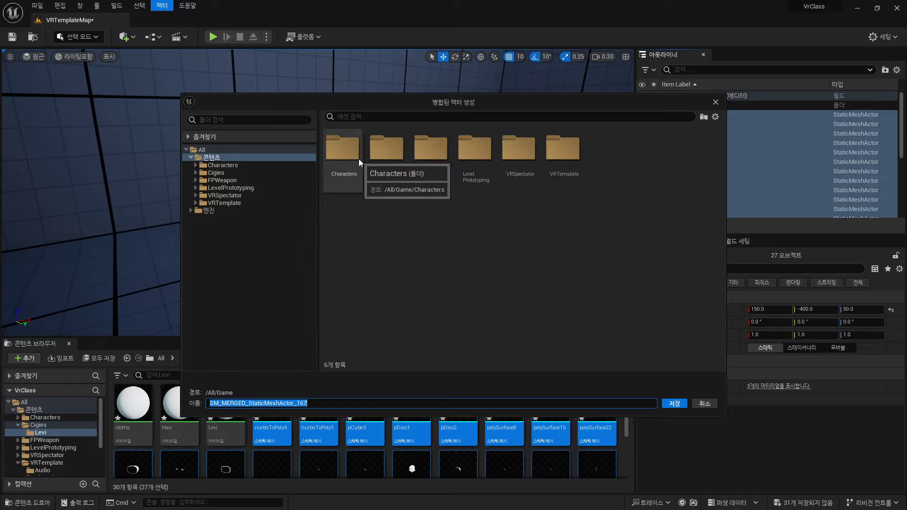
# - Save the merged mesh as LeviMesh in the Cigies/Levi folder
pyautogui.doubleClick(386, 149)
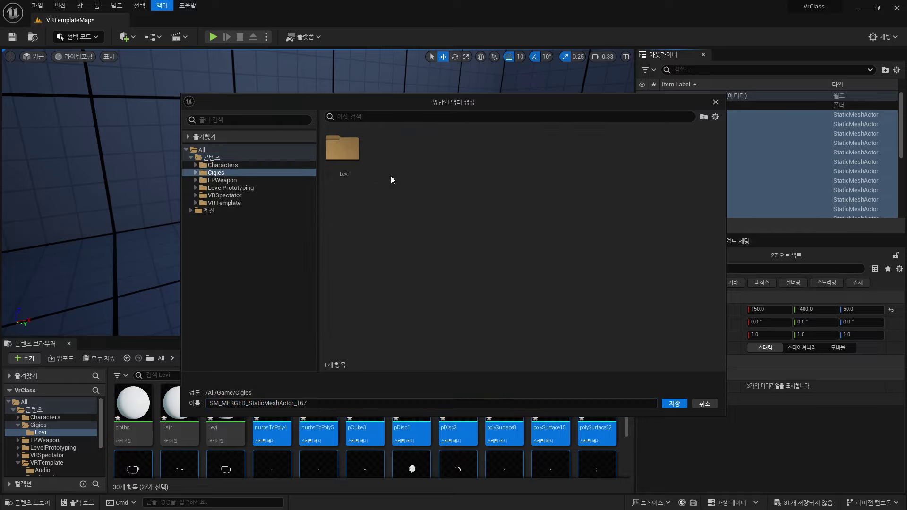
pyautogui.doubleClick(363, 159)
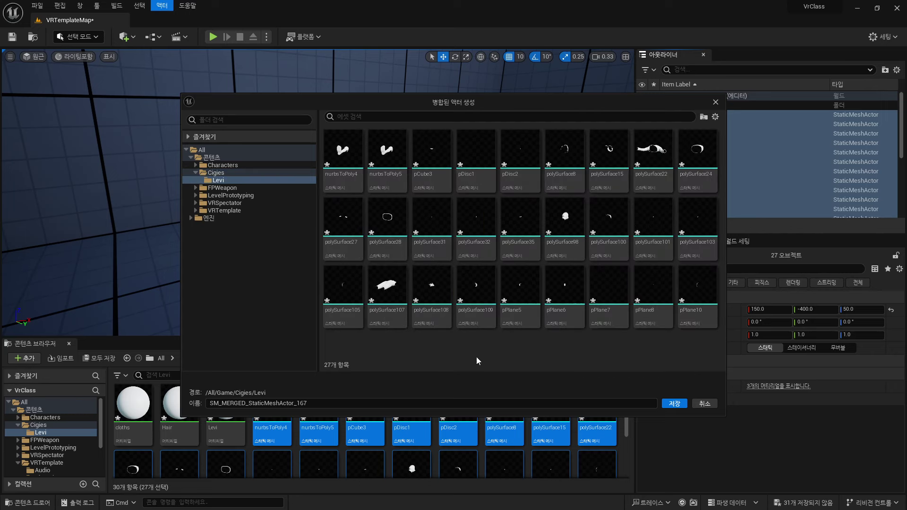
pyautogui.click(353, 404)
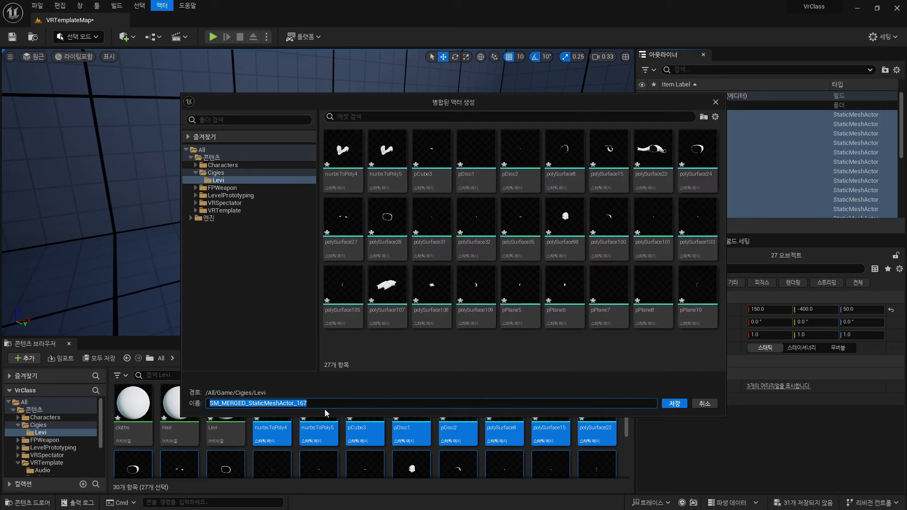
pyautogui.write('ㅣㄷ')
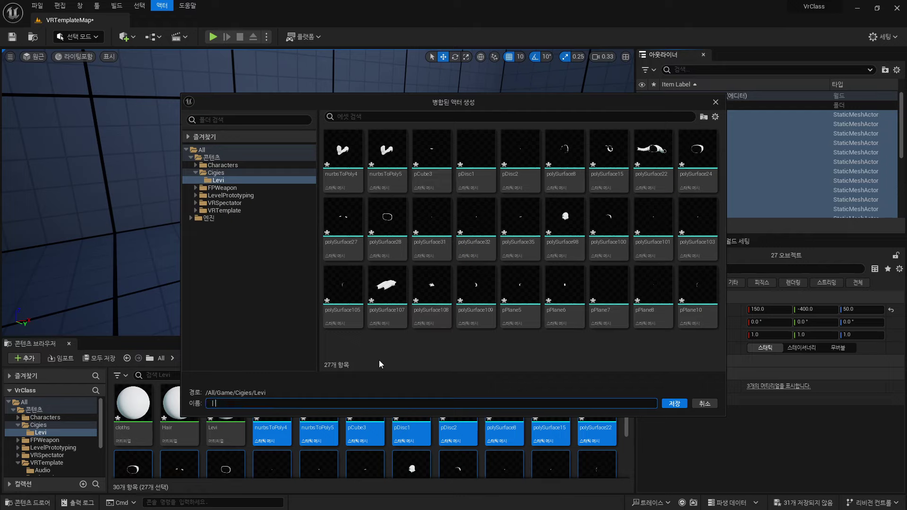
pyautogui.press('BackSpace')
pyautogui.write('L')
pyautogui.write('evi')
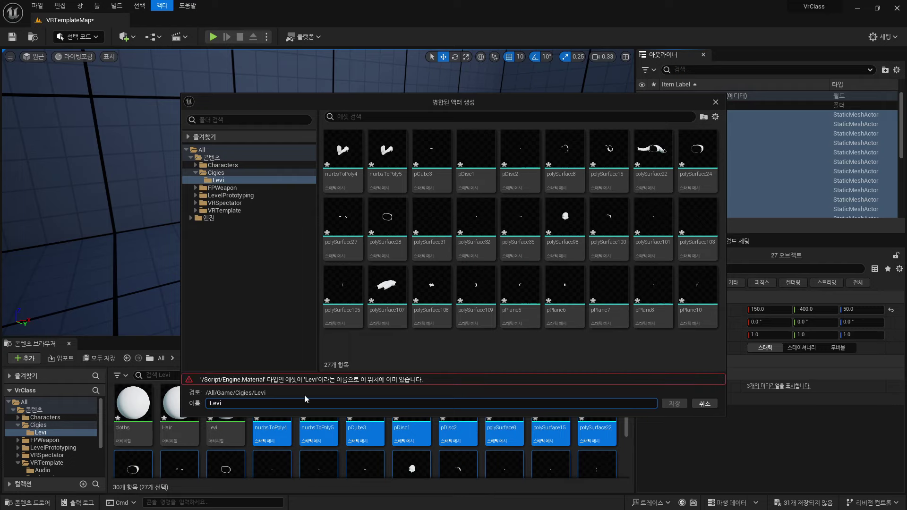
pyautogui.write('_')
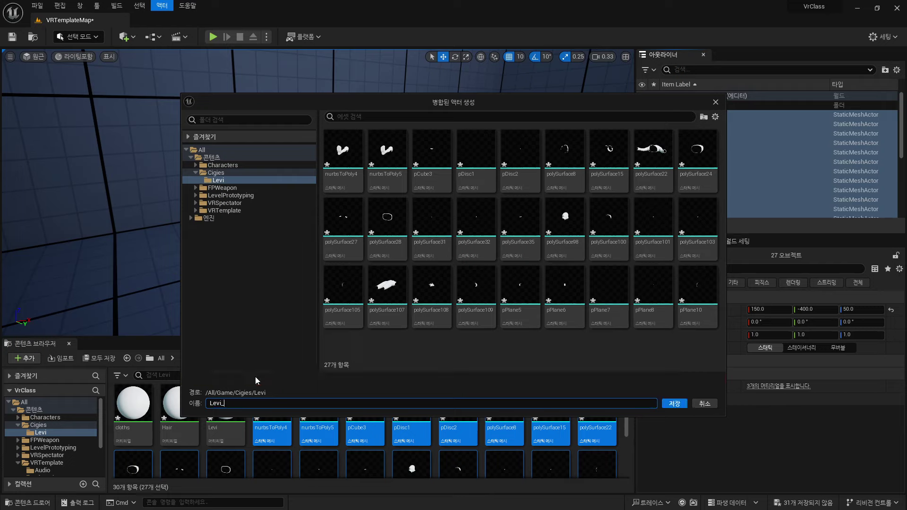
pyautogui.press('BackSpace')
pyautogui.write('Mesh')
pyautogui.click(678, 407)
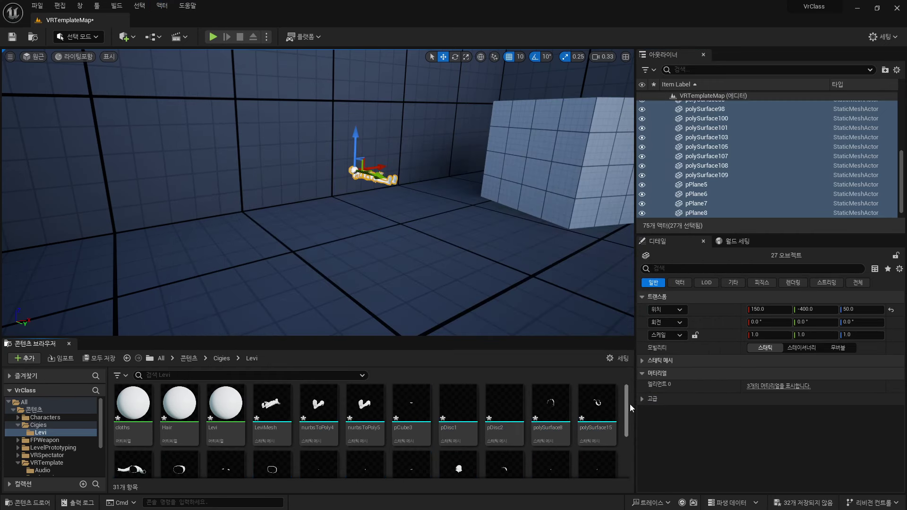
# - Select the LeviMesh asset, reselect the 27 Outliner pieces and bring up the Actor menu
pyautogui.click(288, 422)
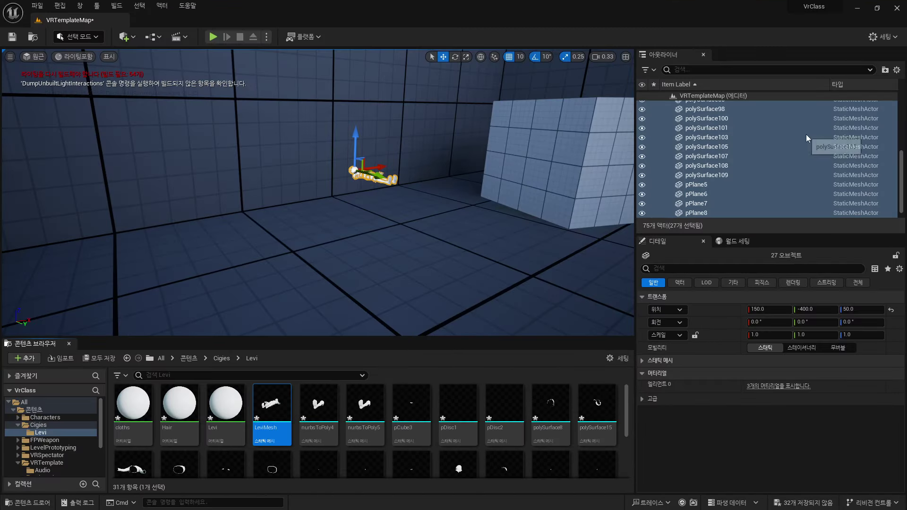
pyautogui.moveTo(902, 163); pyautogui.dragTo(902, 105)
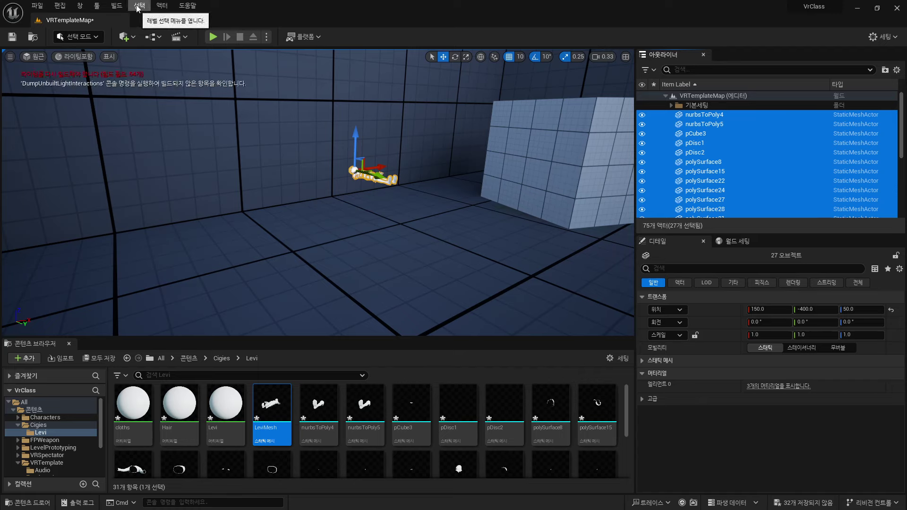
pyautogui.click(161, 6)
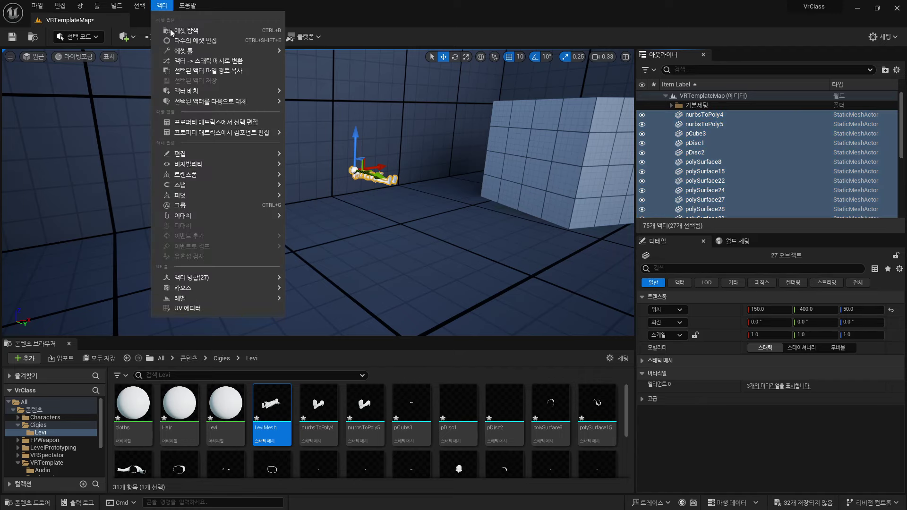
# - Convert the 27 pieces to a static mesh saved in Cigies/Levi, then select the new StaticMesh
pyautogui.click(225, 62)
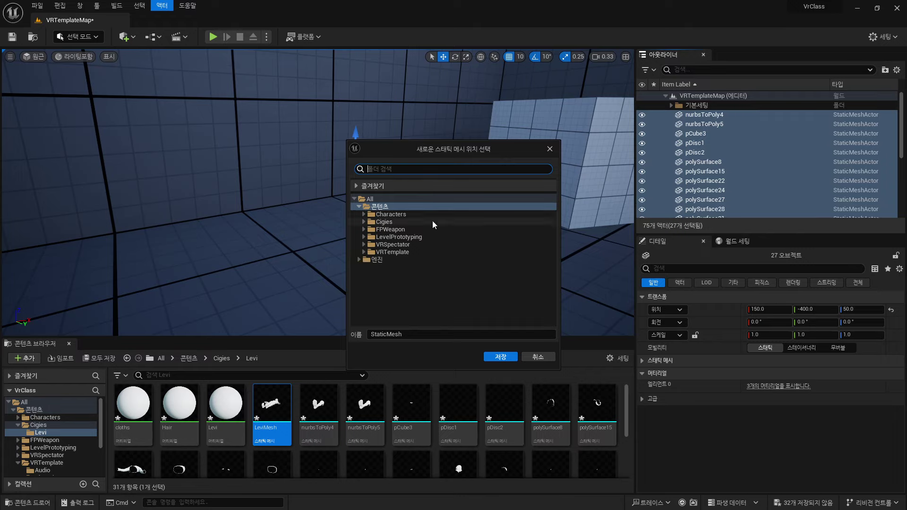
pyautogui.doubleClick(386, 222)
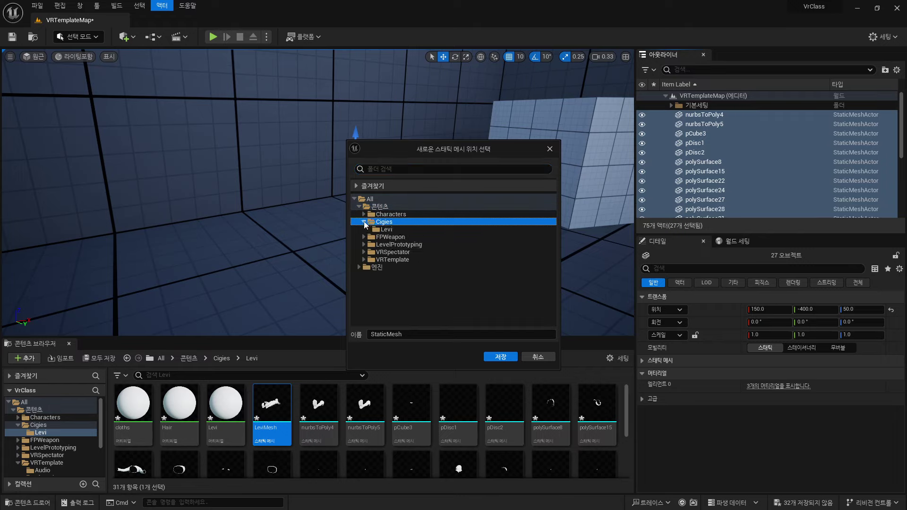
pyautogui.click(386, 229)
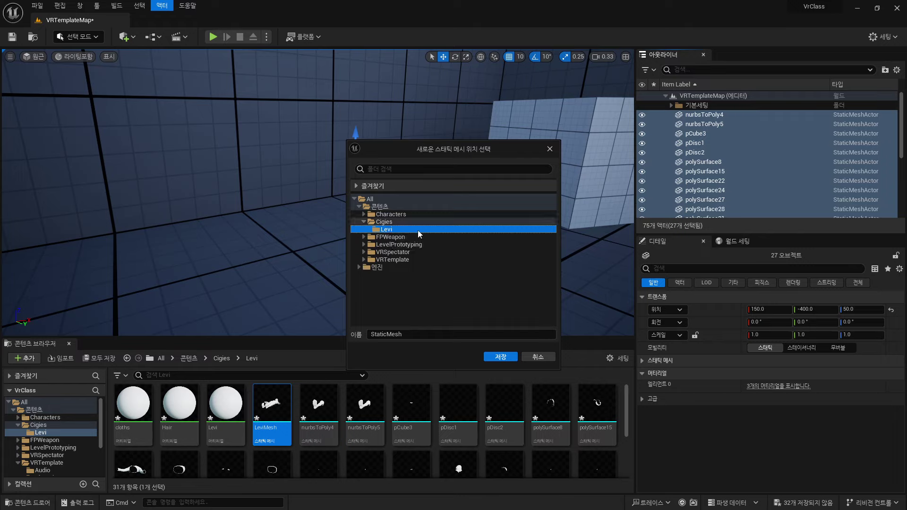
pyautogui.click(501, 358)
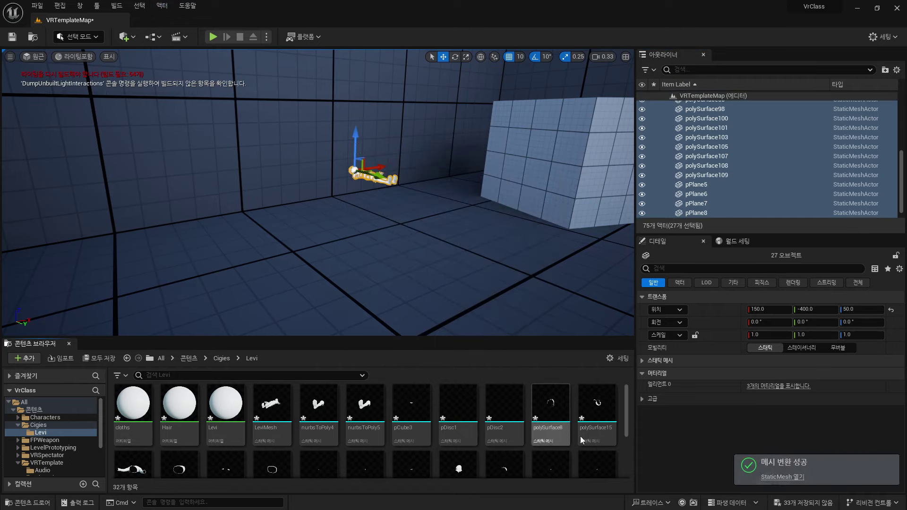
pyautogui.moveTo(626, 406); pyautogui.dragTo(632, 453)
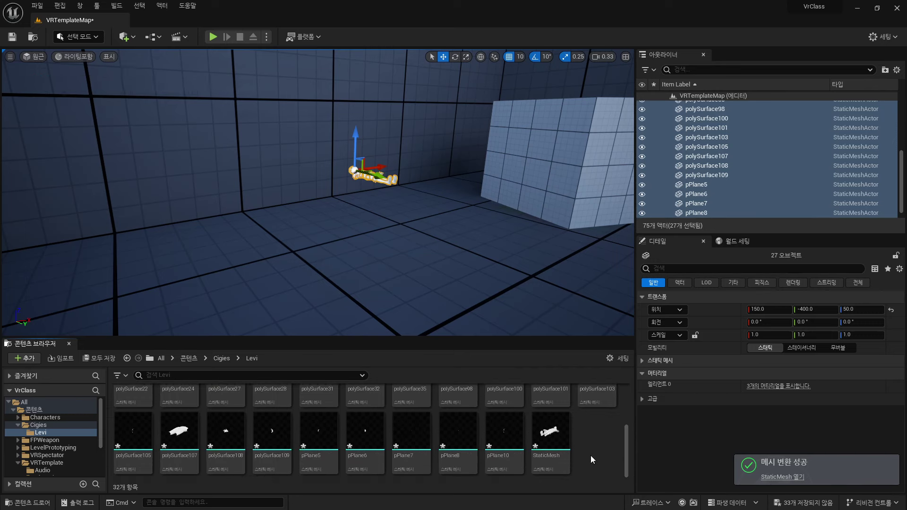
pyautogui.click(543, 442)
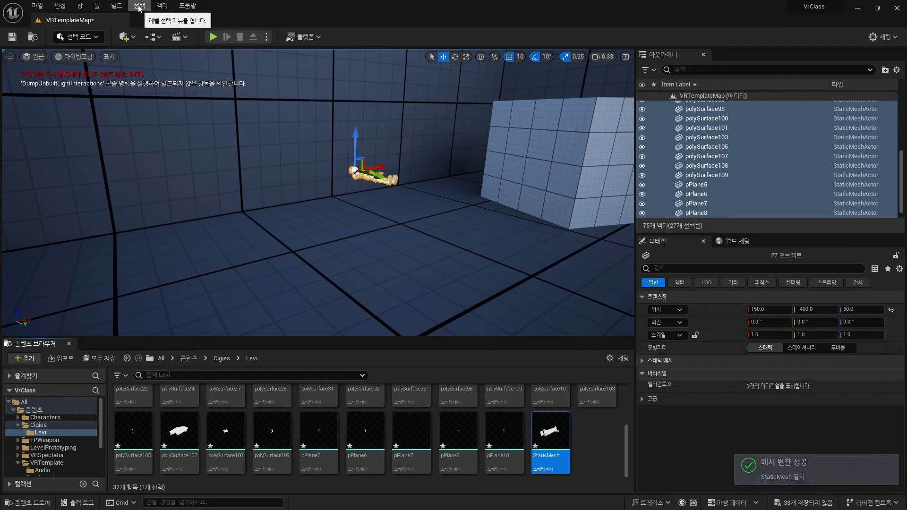
pyautogui.click(162, 5)
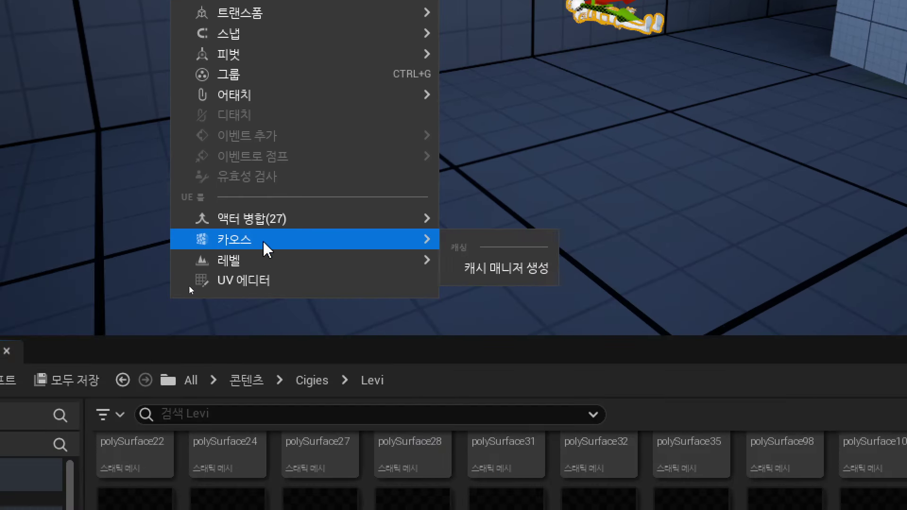
pyautogui.moveTo(303, 218)
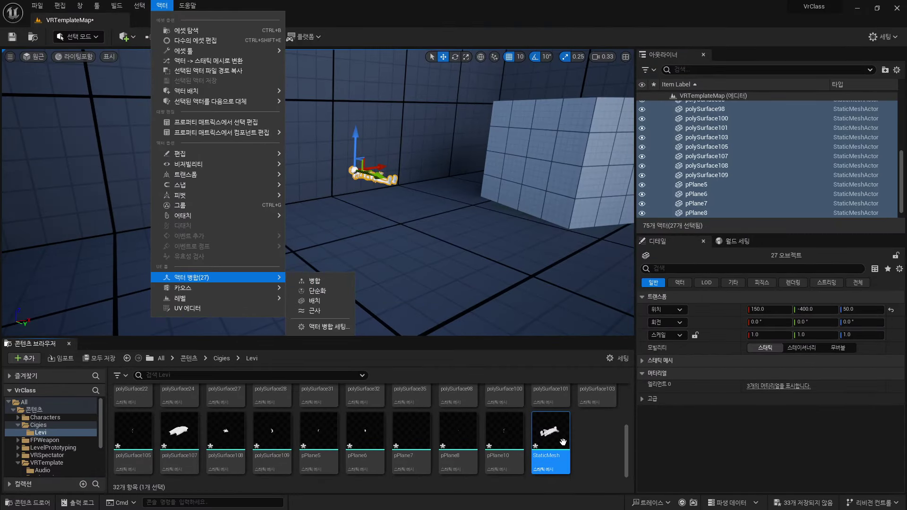
pyautogui.moveTo(627, 450); pyautogui.dragTo(633, 407)
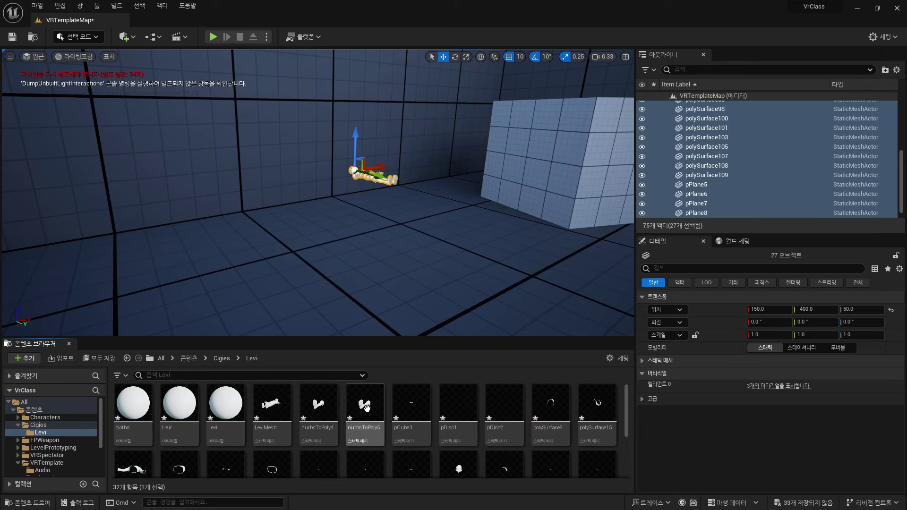
# - Force-delete the 28 assets from nurbsToPoly4 to StaticMesh and remove the 27 piece actors
pyautogui.click(318, 406)
pyautogui.moveTo(627, 409); pyautogui.dragTo(627, 451)
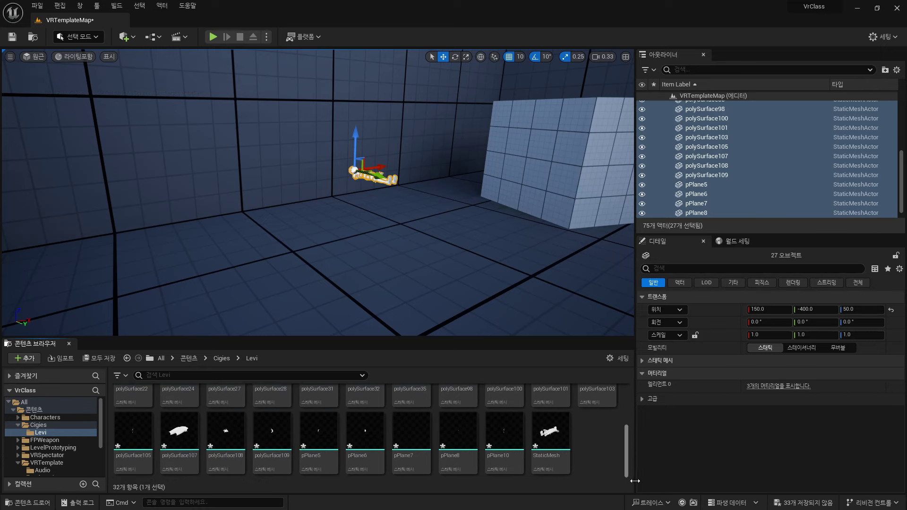
pyautogui.keyDown('shift'); pyautogui.click(552, 434); pyautogui.keyUp('shift')
pyautogui.press('Delete')
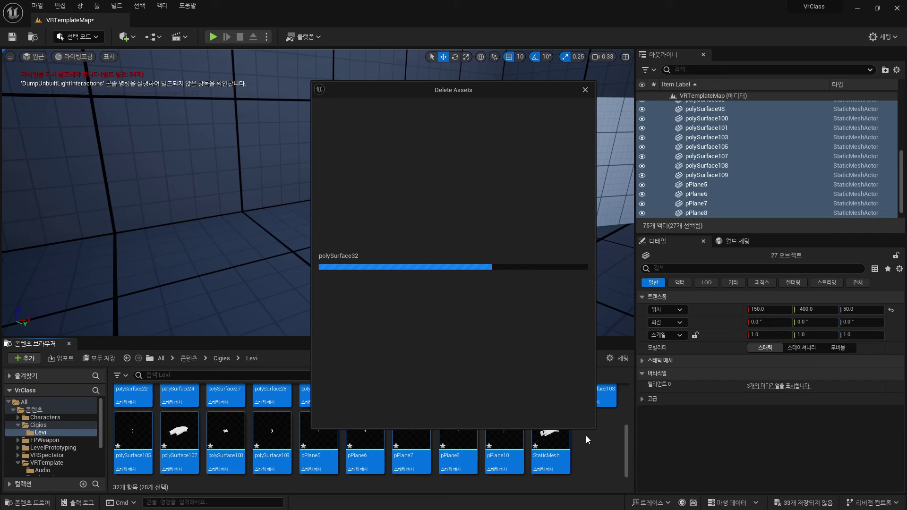
pyautogui.click(407, 414)
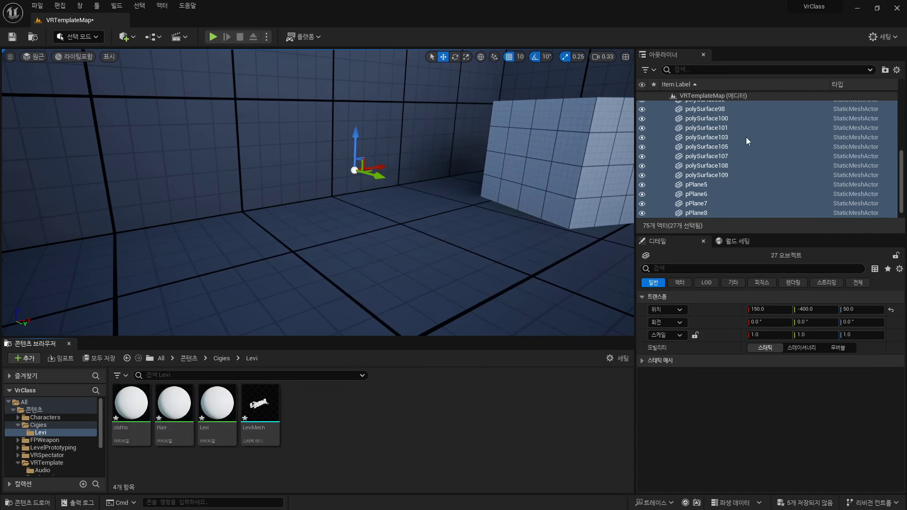
pyautogui.moveTo(898, 164); pyautogui.dragTo(899, 97)
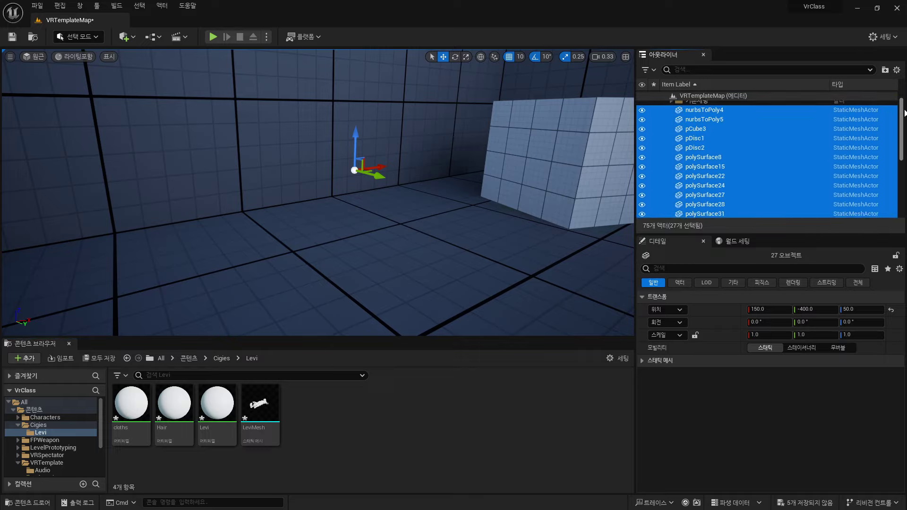
pyautogui.press('Delete')
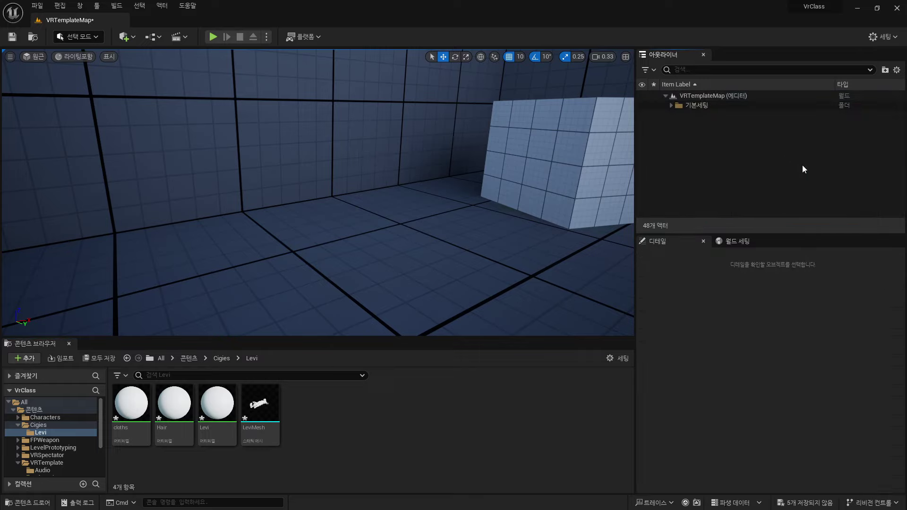
# - Drop LeviMesh into the level beside the cube and lift it to Z 60
pyautogui.moveTo(260, 404); pyautogui.dragTo(369, 239)
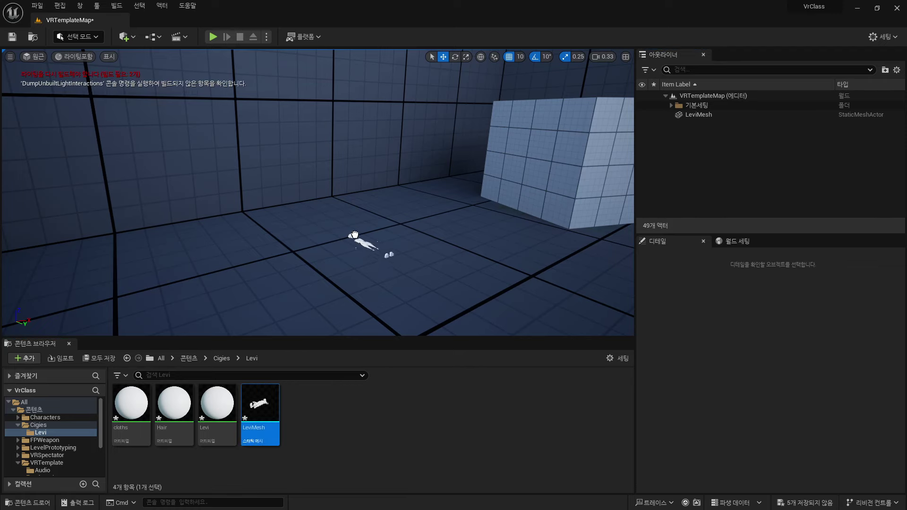
pyautogui.moveTo(361, 201); pyautogui.dragTo(363, 128)
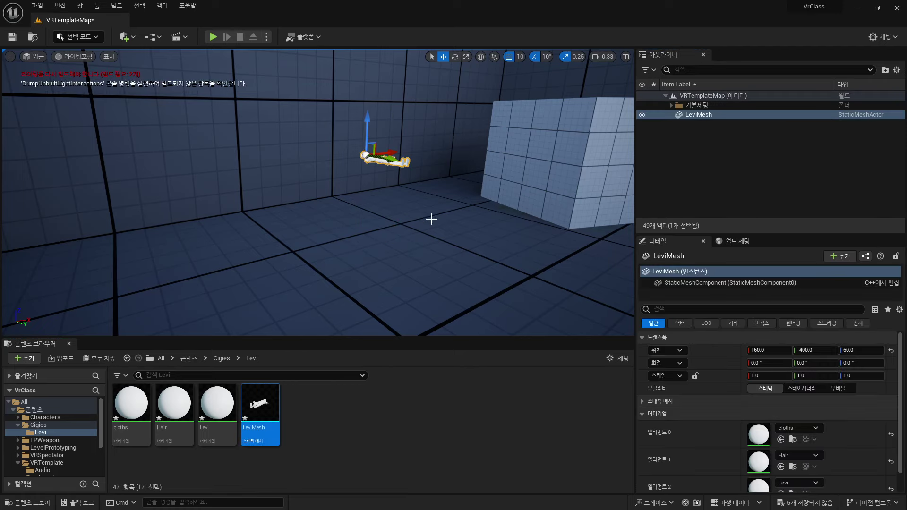
pyautogui.press('f')
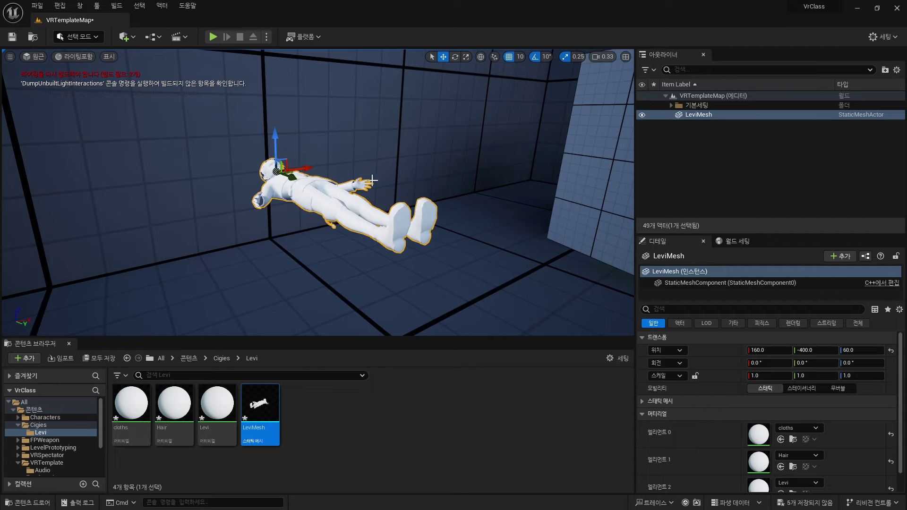
pyautogui.moveTo(373, 180)
pyautogui.mouseDown(button='right')
pyautogui.moveTo(372, 207)
pyautogui.moveTo(356, 224)
pyautogui.mouseUp(button='right')
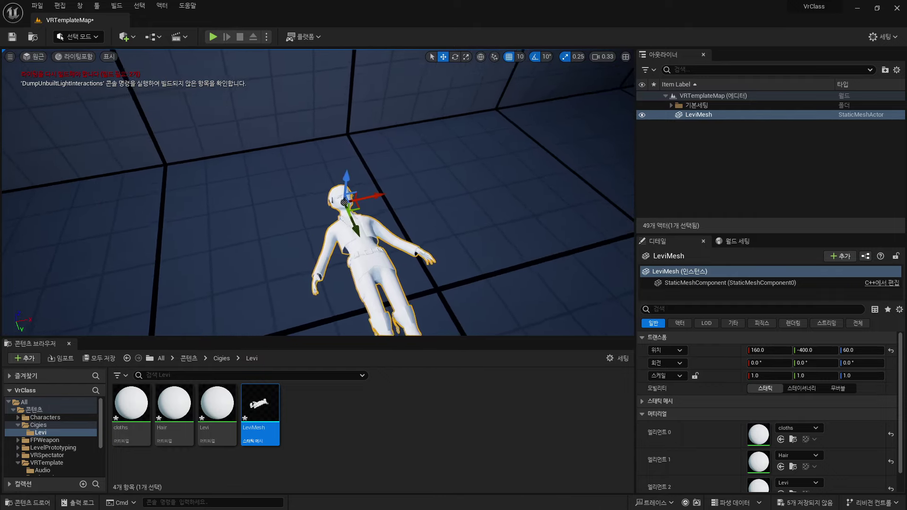
pyautogui.moveTo(356, 225)
pyautogui.mouseDown(button='right')
pyautogui.moveTo(364, 251)
pyautogui.moveTo(329, 338)
pyautogui.mouseUp(button='right')
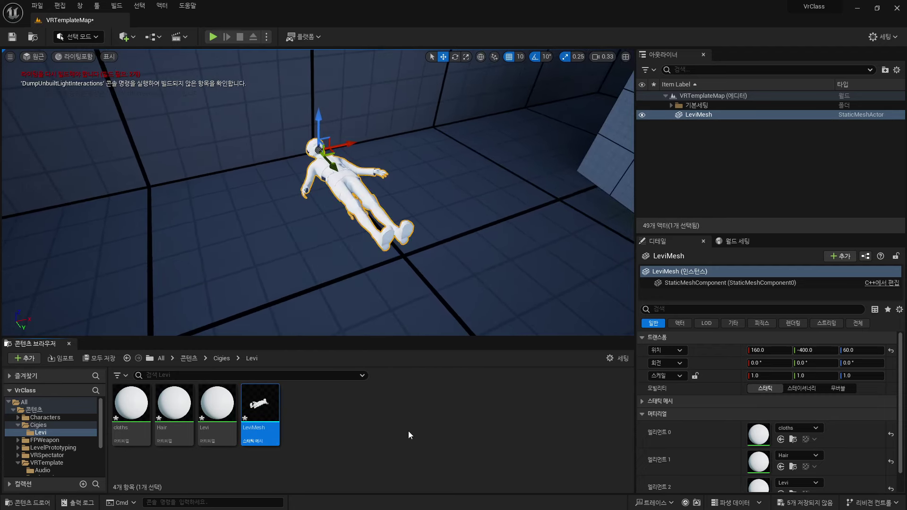
pyautogui.scroll(-2, 845, 425)
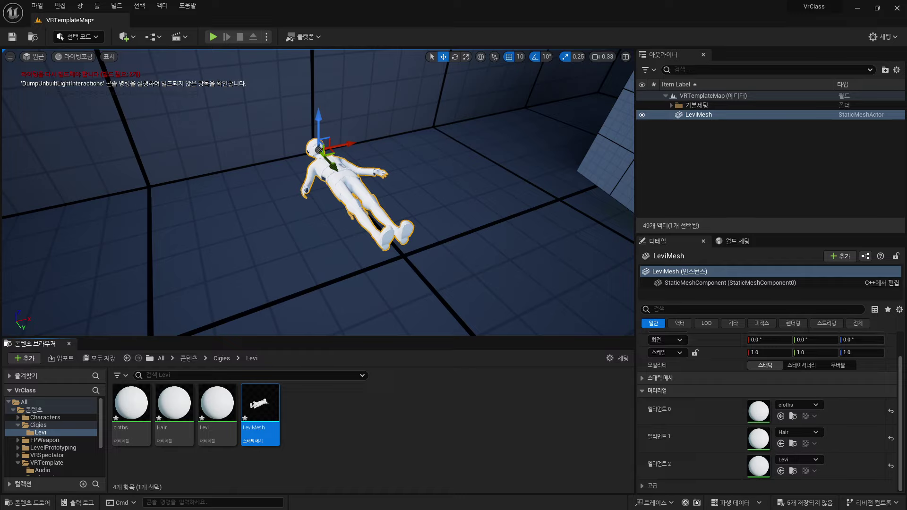
pyautogui.moveTo(317, 192)
pyautogui.mouseDown(button='right')
pyautogui.moveTo(265, 189)
pyautogui.moveTo(522, 172)
pyautogui.mouseUp(button='right')
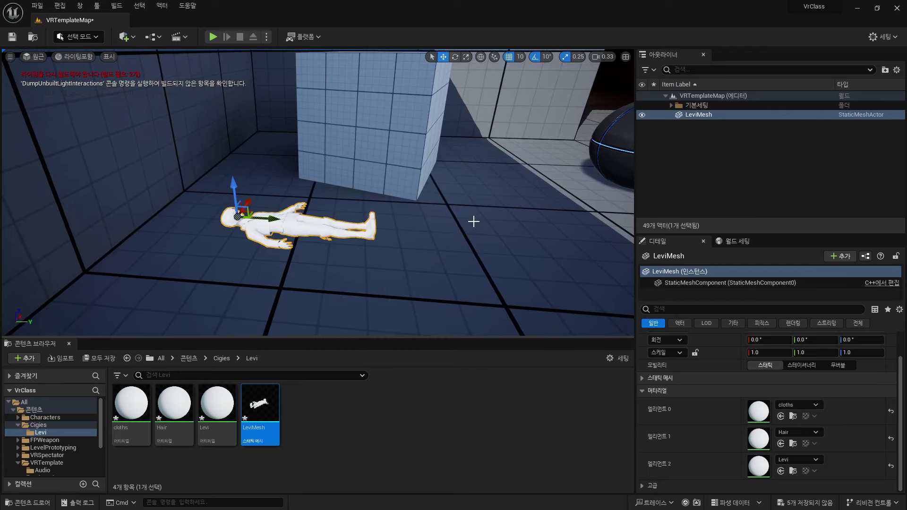
pyautogui.press('r')
pyautogui.press('e')
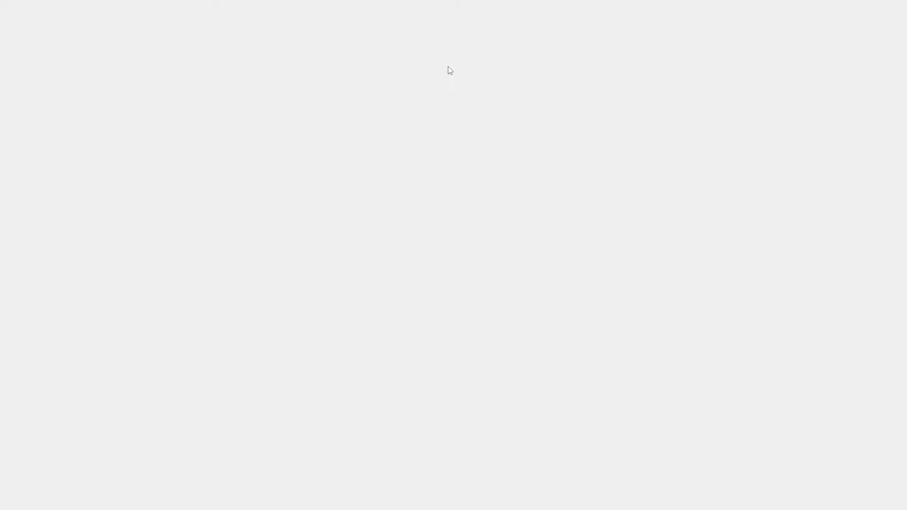
# - Rotate the Levi character 90° so it stands upright
pyautogui.click(447, 67)
pyautogui.click(458, 67)
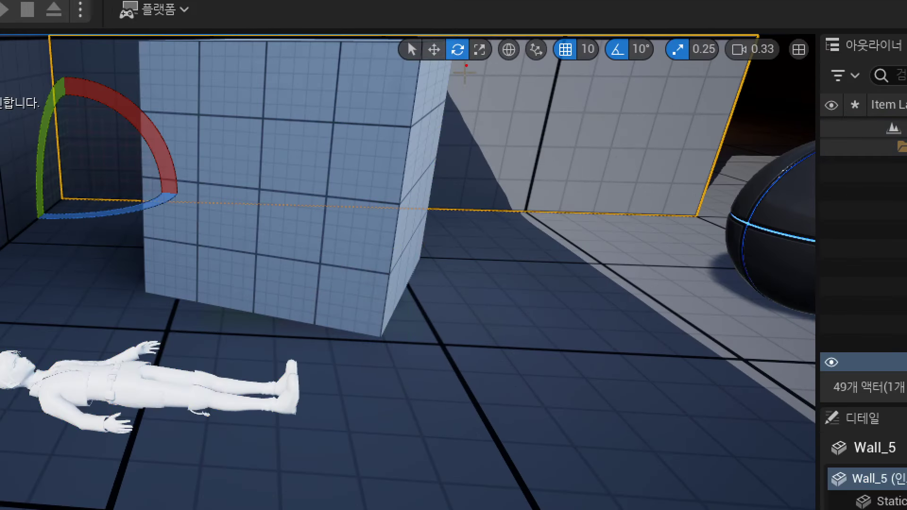
pyautogui.moveTo(478, 66); pyautogui.dragTo(500, 46)
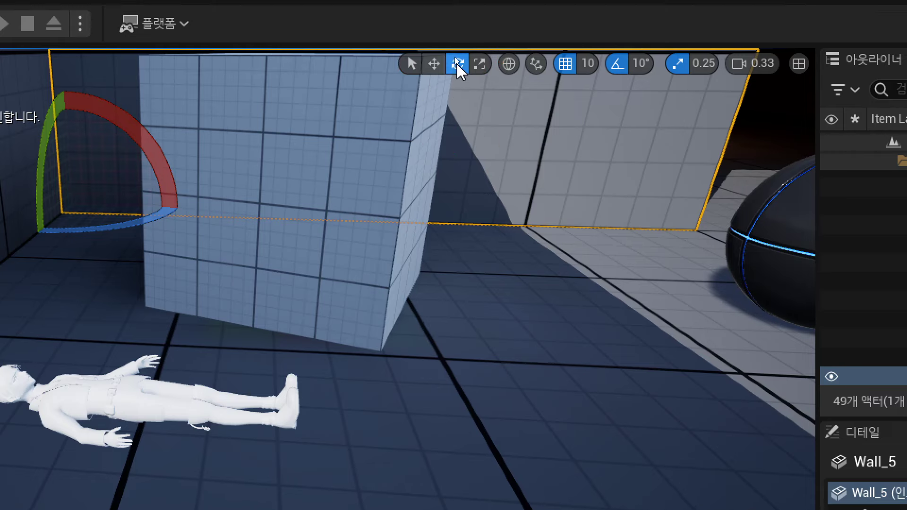
pyautogui.click(433, 67)
pyautogui.click(457, 67)
pyautogui.click(480, 69)
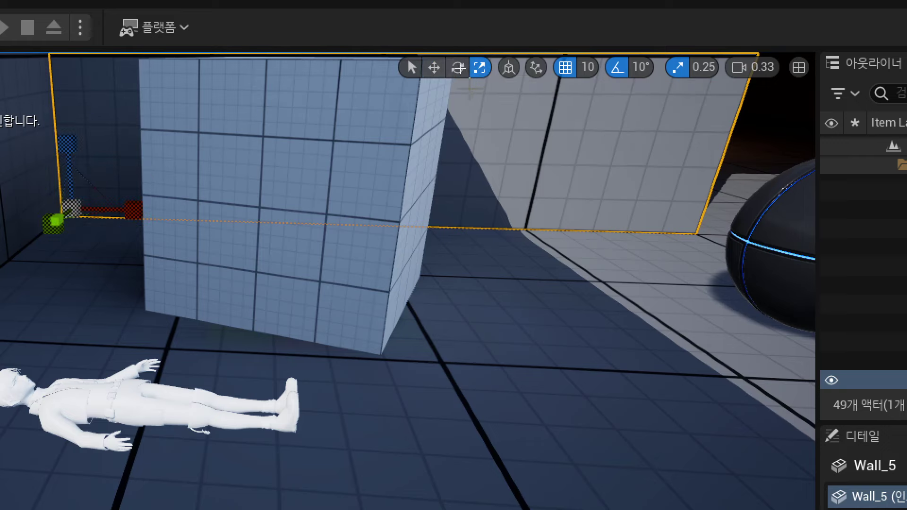
pyautogui.click(458, 69)
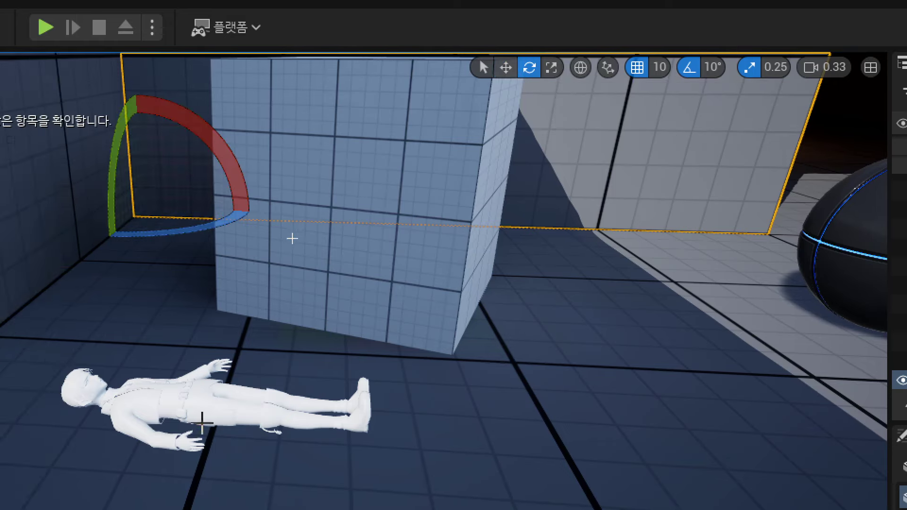
pyautogui.click(189, 397)
pyautogui.moveTo(121, 304); pyautogui.dragTo(156, 284)
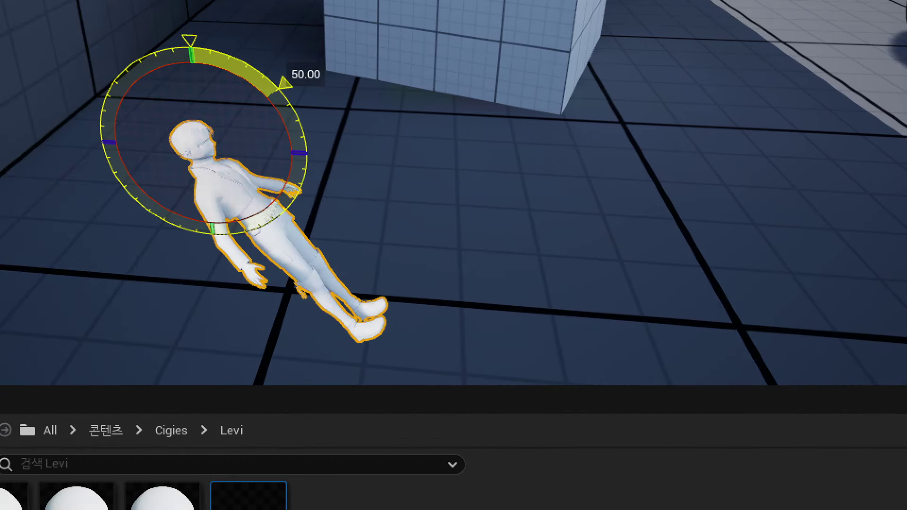
pyautogui.moveTo(161, 252)
pyautogui.mouseDown()
pyautogui.moveTo(307, 117)
pyautogui.moveTo(314, 154)
pyautogui.mouseUp()
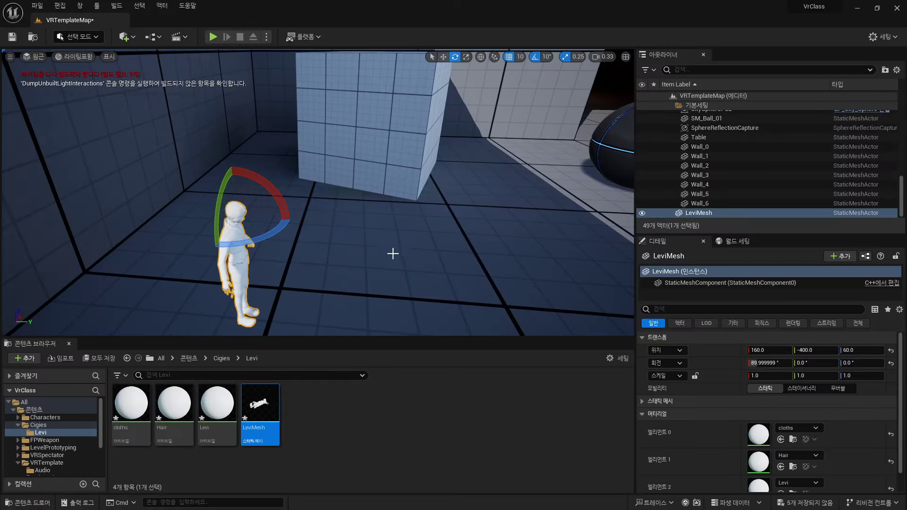
pyautogui.moveTo(393, 253)
pyautogui.mouseDown(button='right')
pyautogui.moveTo(359, 227)
pyautogui.moveTo(351, 198)
pyautogui.mouseUp(button='right')
# - Raise the character to Z 100 and scale it uniformly to 3.0
pyautogui.press('w')
pyautogui.moveTo(330, 171); pyautogui.dragTo(341, 89)
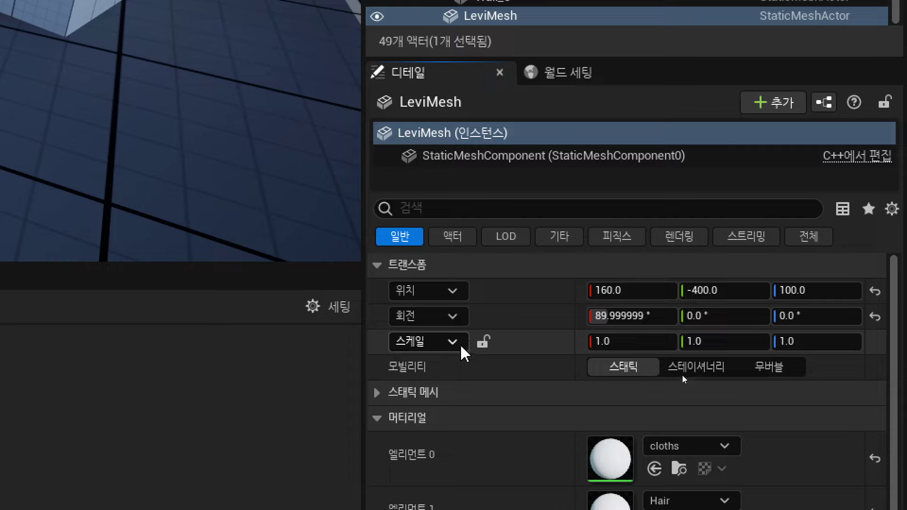
pyautogui.click(486, 342)
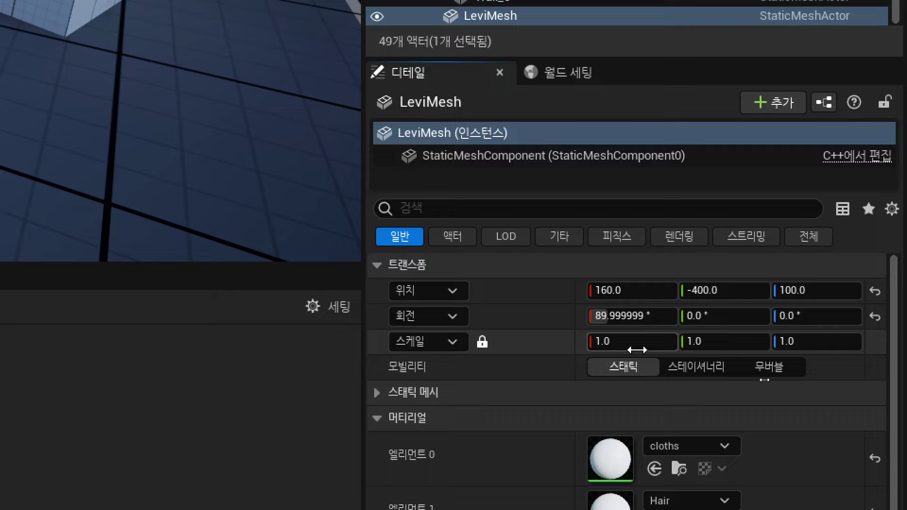
pyautogui.click(482, 341)
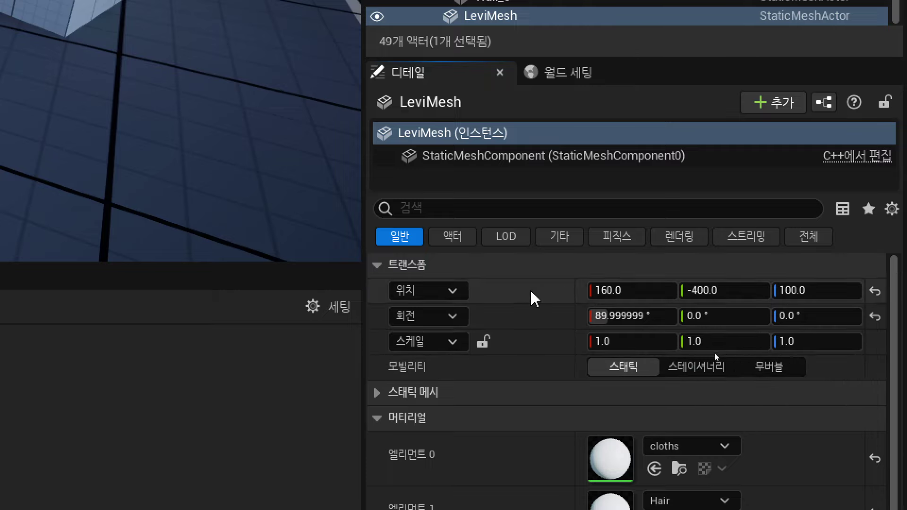
pyautogui.click(482, 341)
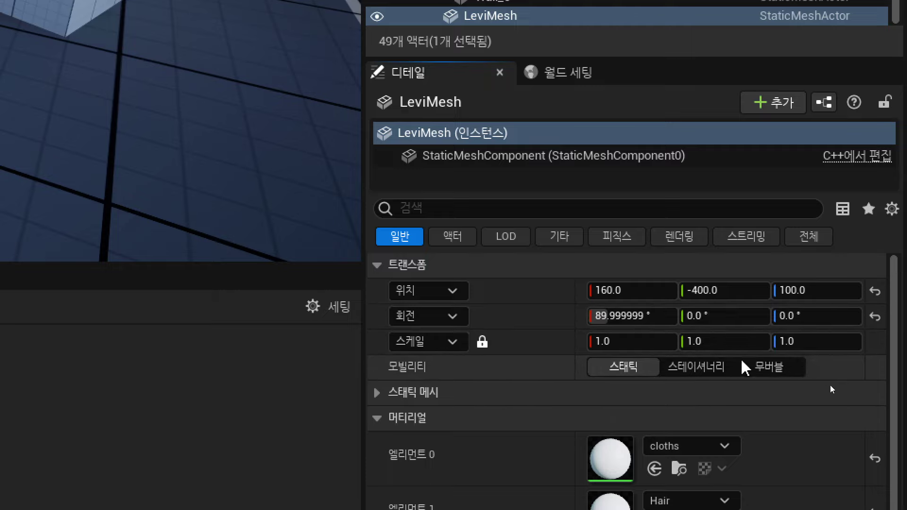
pyautogui.click(631, 339)
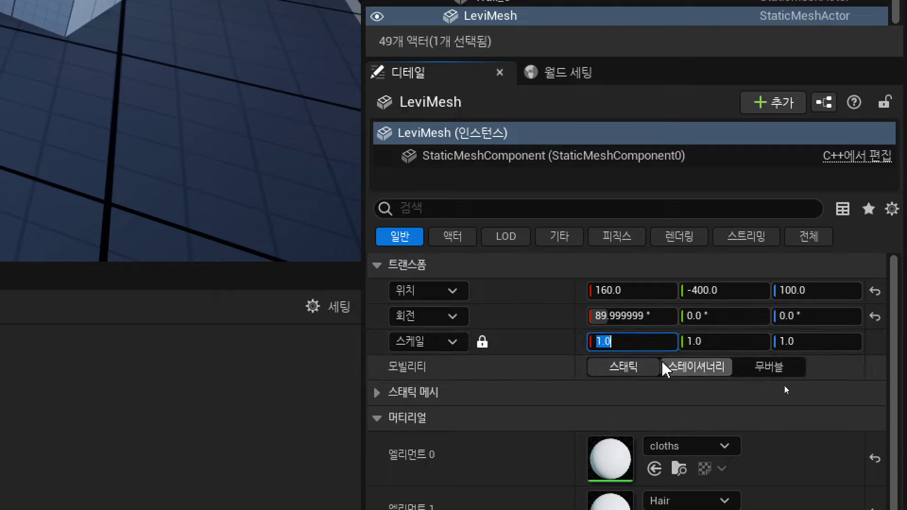
pyautogui.write('3')
pyautogui.press('Return')
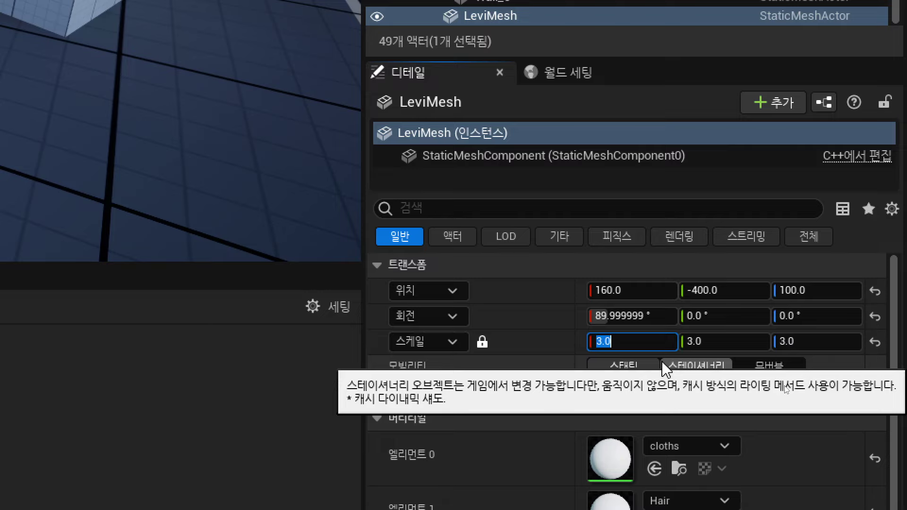
# - Lift LeviMesh to Z 130, checking its height beside the cube and sphere
pyautogui.press('f')
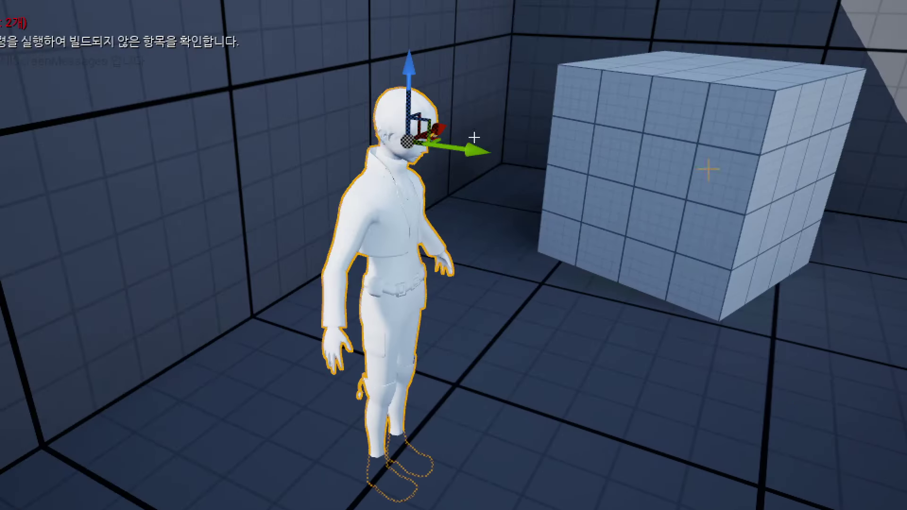
pyautogui.moveTo(747, 378)
pyautogui.mouseDown(button='right')
pyautogui.moveTo(737, 392)
pyautogui.moveTo(616, 292)
pyautogui.mouseUp(button='right')
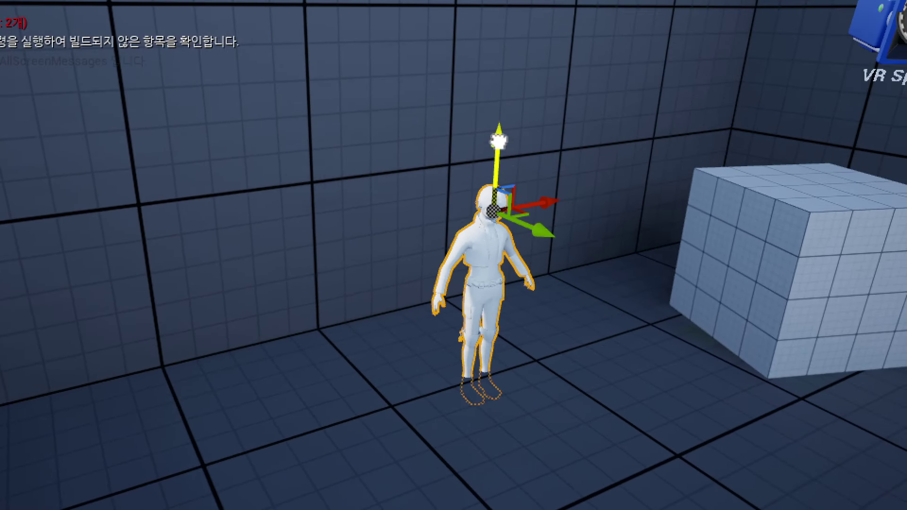
pyautogui.moveTo(500, 114); pyautogui.dragTo(501, 99)
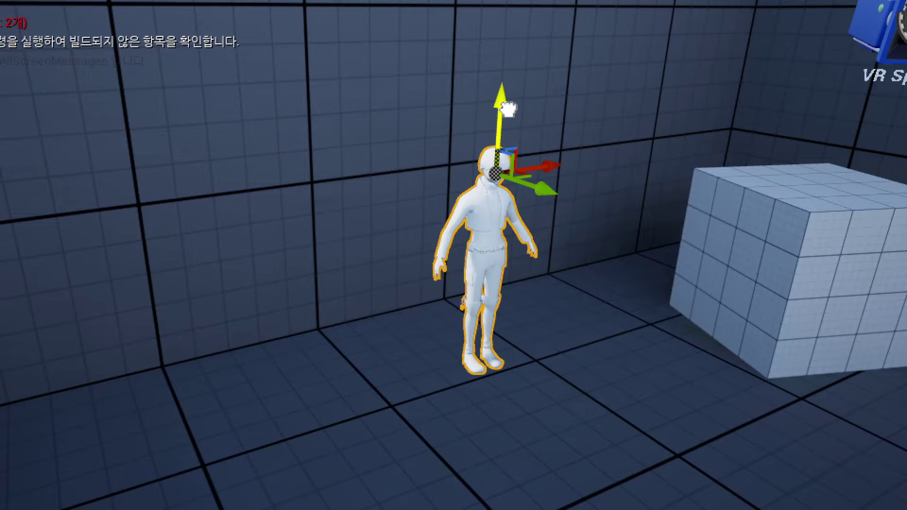
pyautogui.moveTo(565, 155)
pyautogui.mouseDown(button='right')
pyautogui.moveTo(685, 156)
pyautogui.moveTo(614, 156)
pyautogui.mouseUp(button='right')
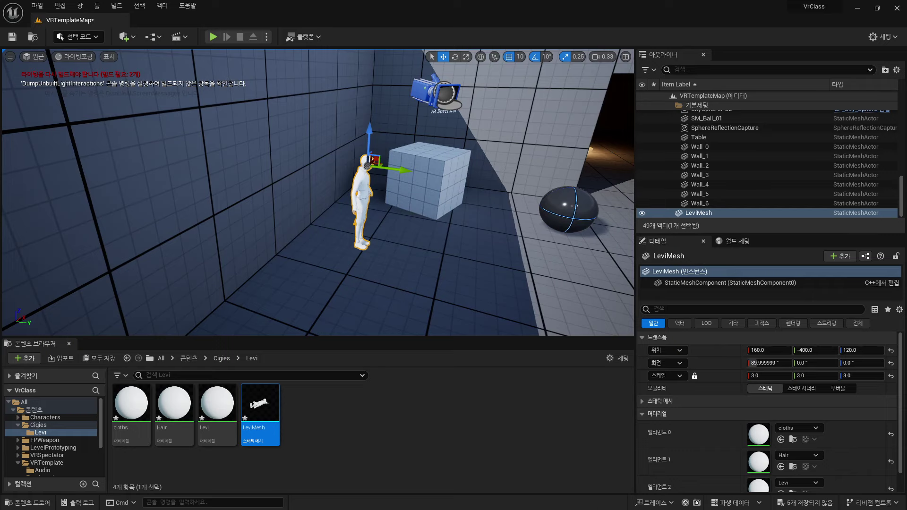
pyautogui.moveTo(370, 133); pyautogui.dragTo(373, 125)
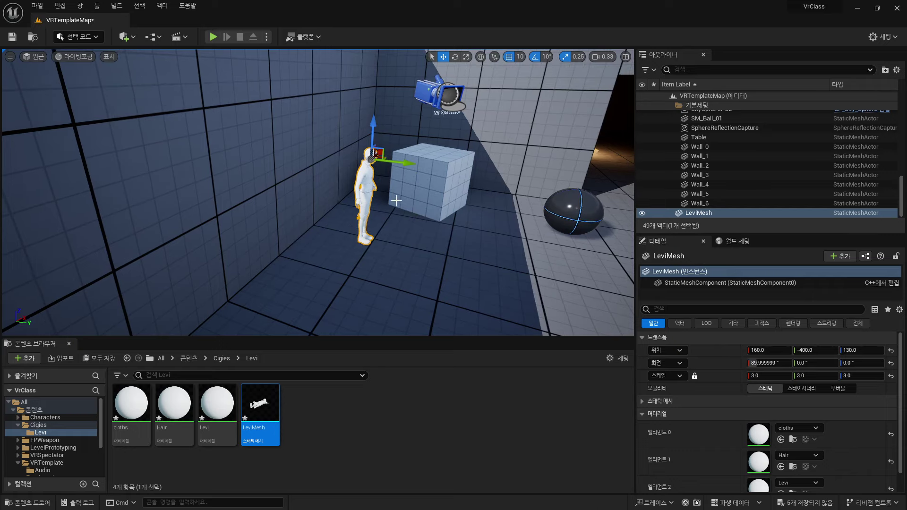
pyautogui.moveTo(396, 201); pyautogui.dragTo(331, 198, button='right')
pyautogui.click(343, 453)
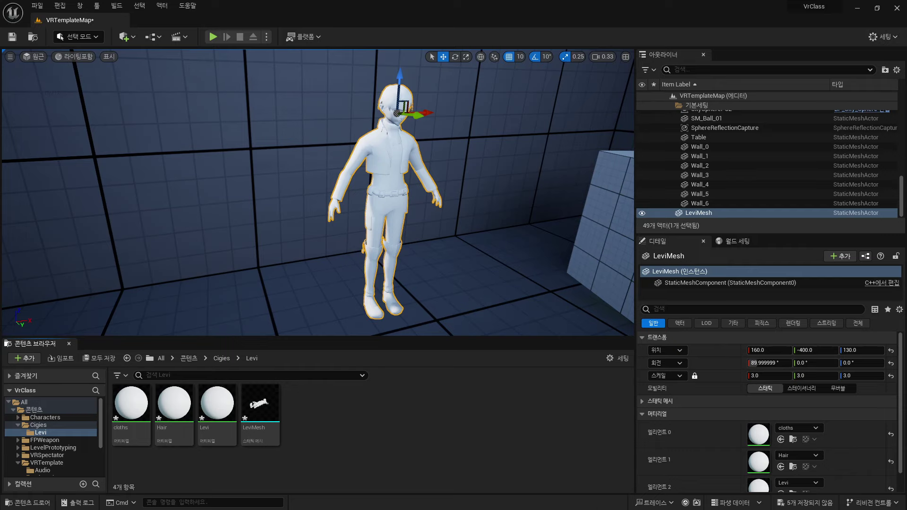
pyautogui.press('super+e')
# - Browse to F:\01_MAYA\04_Unreal\LeviProject\Texture\Levi in File Explorer
pyautogui.click(424, 369)
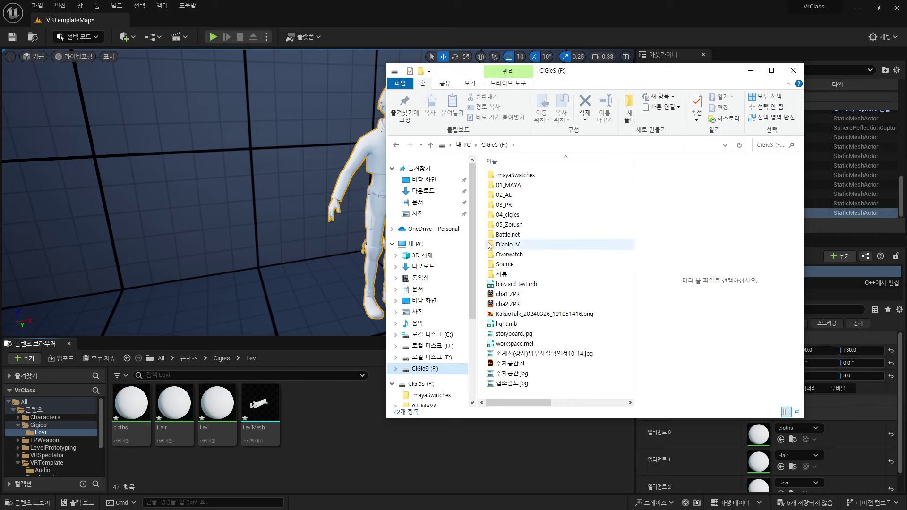
pyautogui.doubleClick(512, 215)
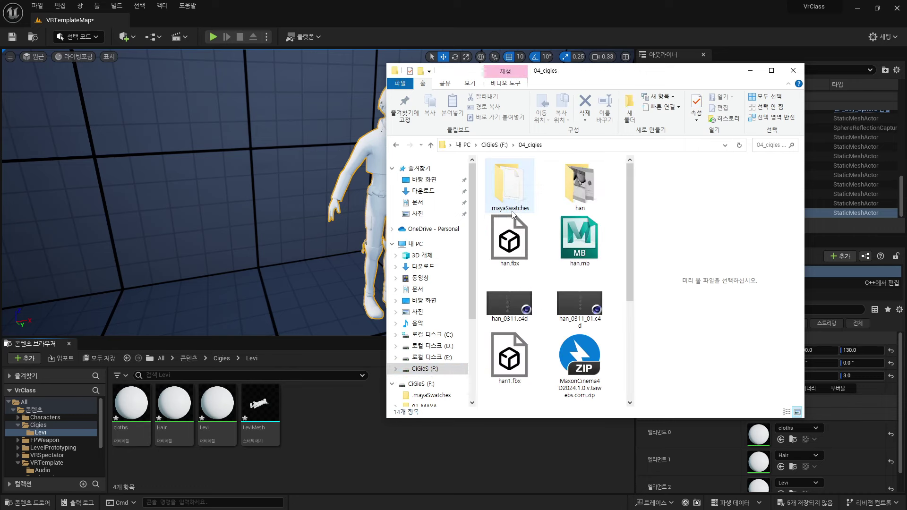
pyautogui.click(431, 145)
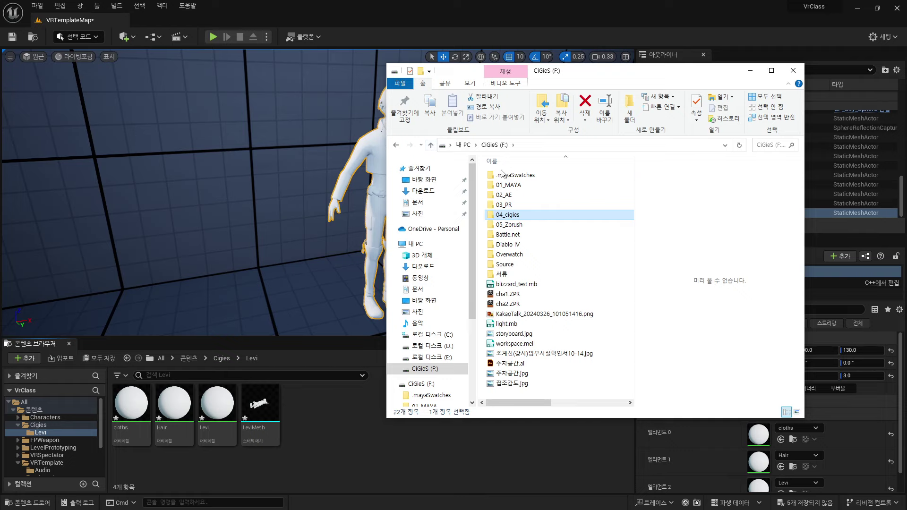
pyautogui.doubleClick(508, 185)
pyautogui.doubleClick(523, 208)
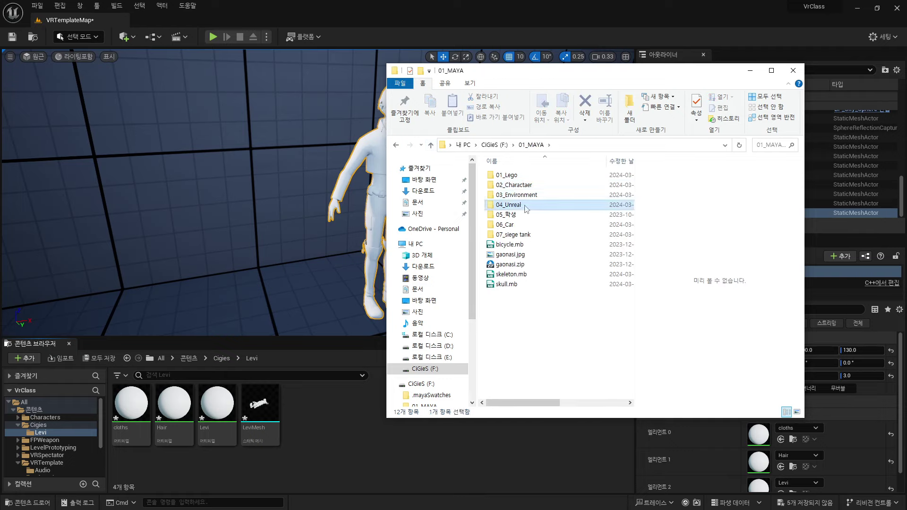
pyautogui.doubleClick(519, 195)
pyautogui.doubleClick(521, 186)
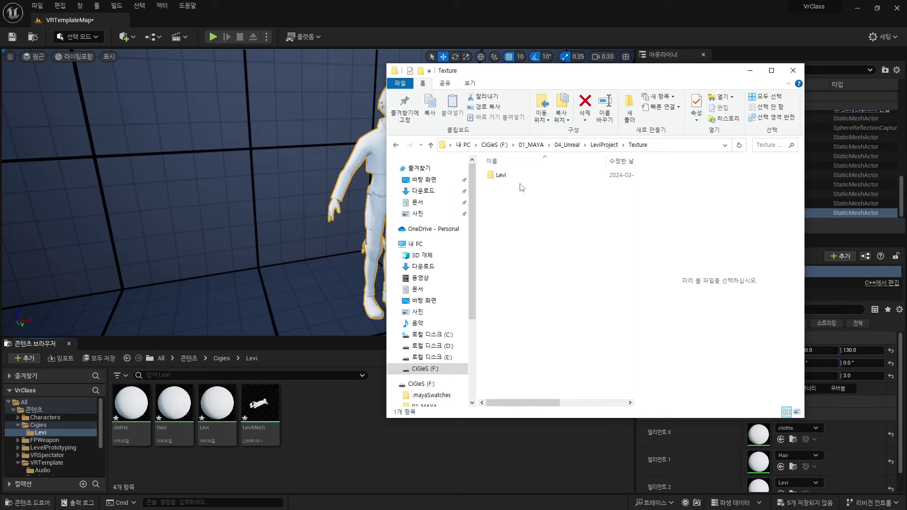
pyautogui.doubleClick(508, 176)
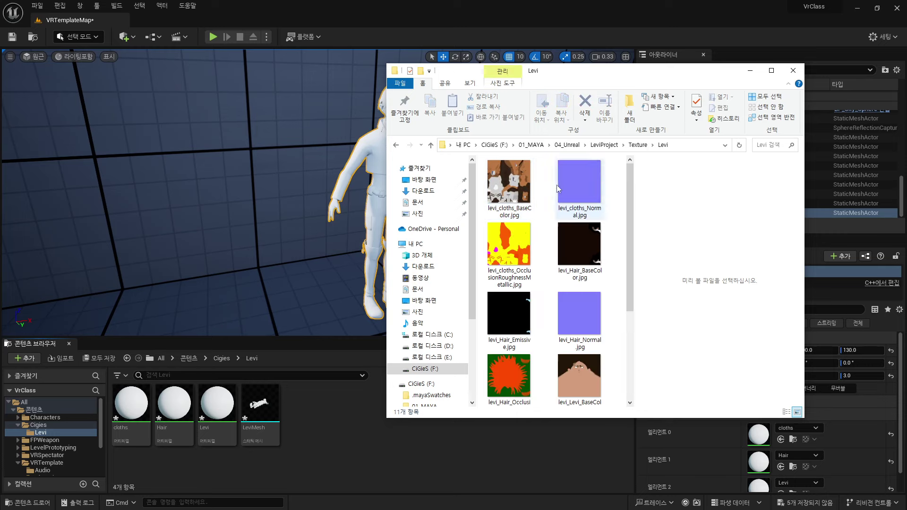
# - Import all 11 Levi texture images into the project's Levi content folder
pyautogui.click(579, 186)
pyautogui.hotkey('ctrl', 'a')
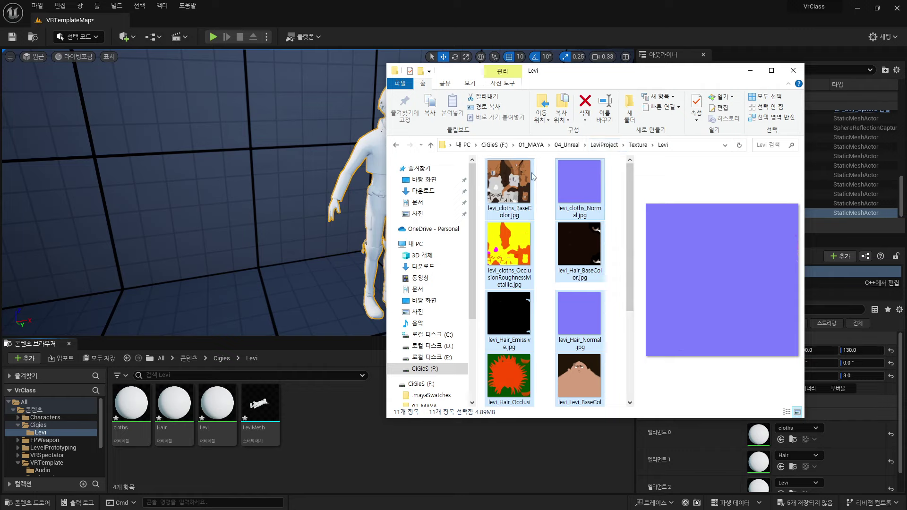
pyautogui.moveTo(514, 186); pyautogui.dragTo(360, 430)
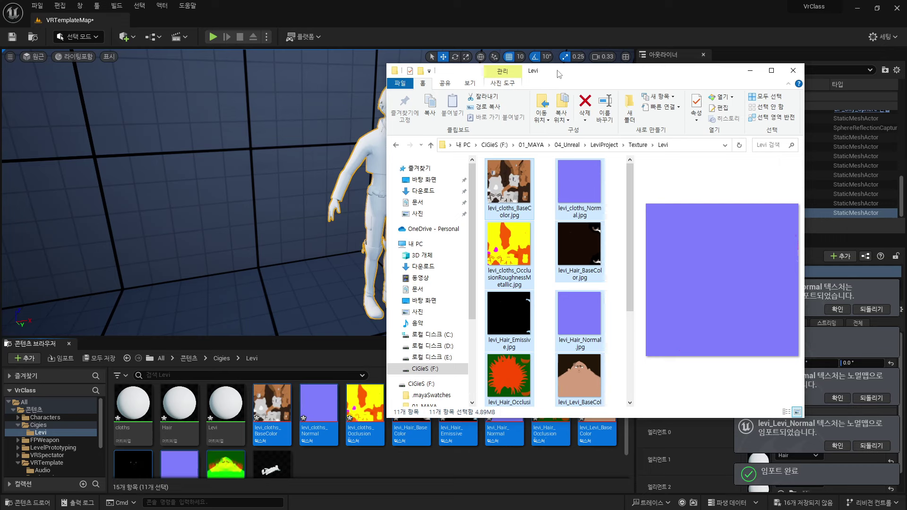
pyautogui.click(792, 70)
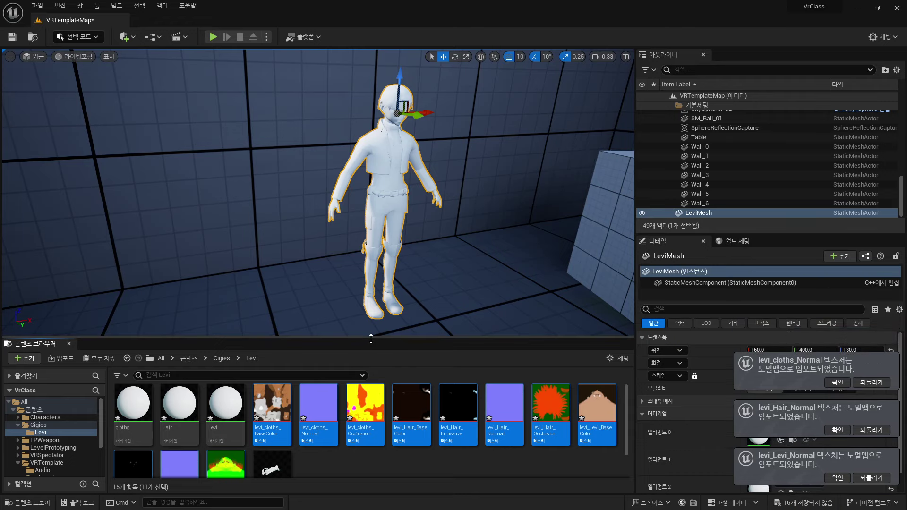
# - Enlarge the Content Browser asset area to show all 15 Levi assets, then select the Levi material
pyautogui.moveTo(371, 339); pyautogui.dragTo(368, 289)
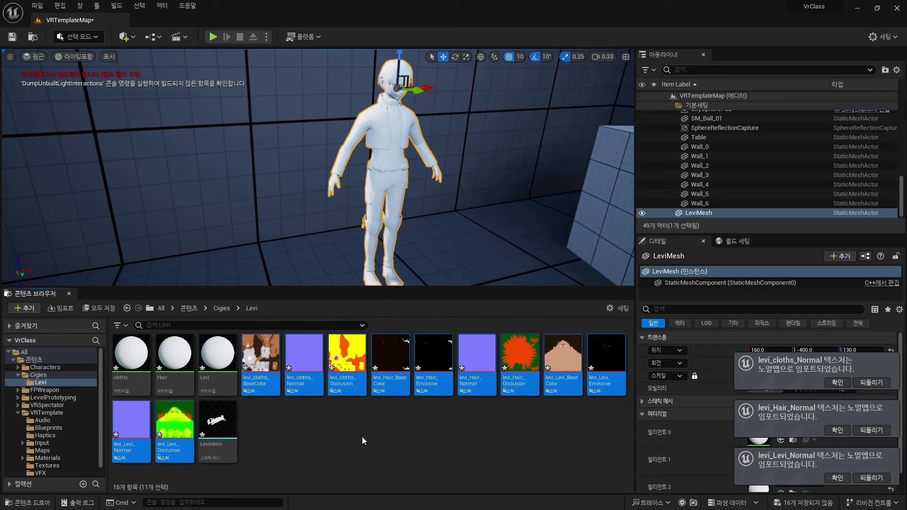
pyautogui.click(362, 437)
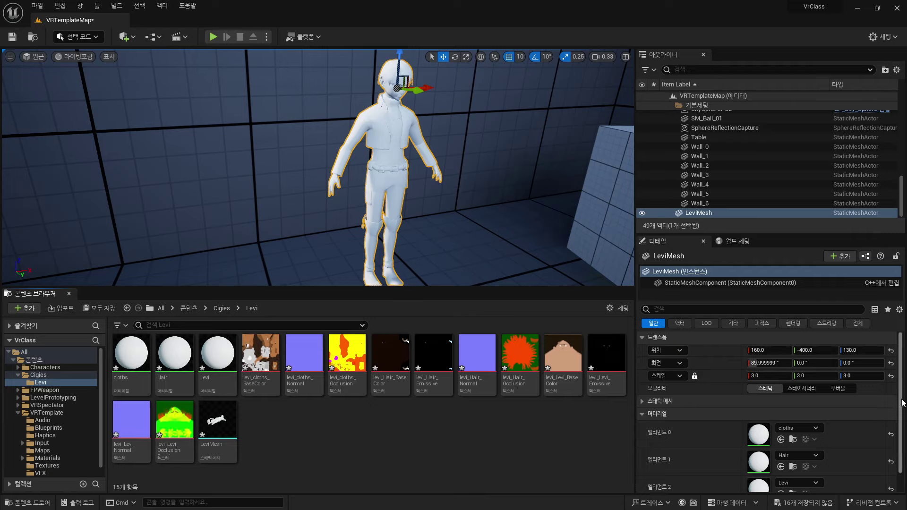
pyautogui.scroll(-2, 799, 439)
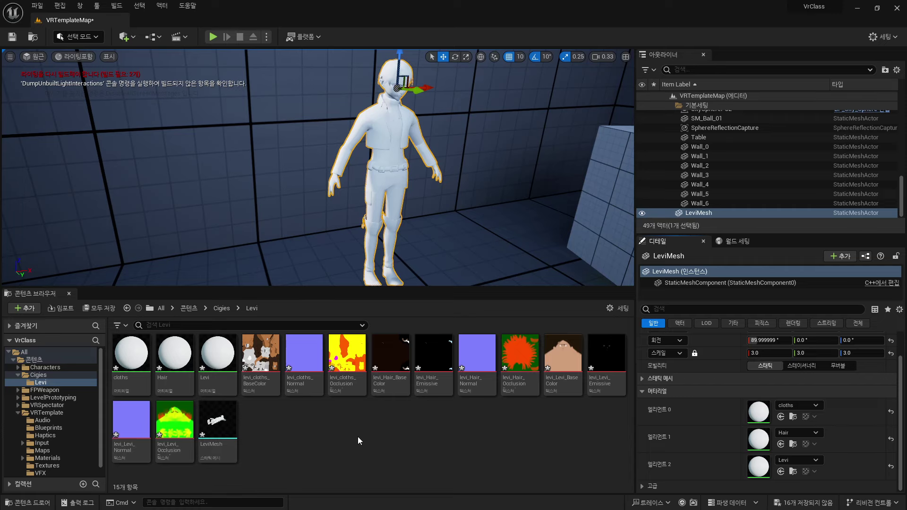
pyautogui.click(127, 361)
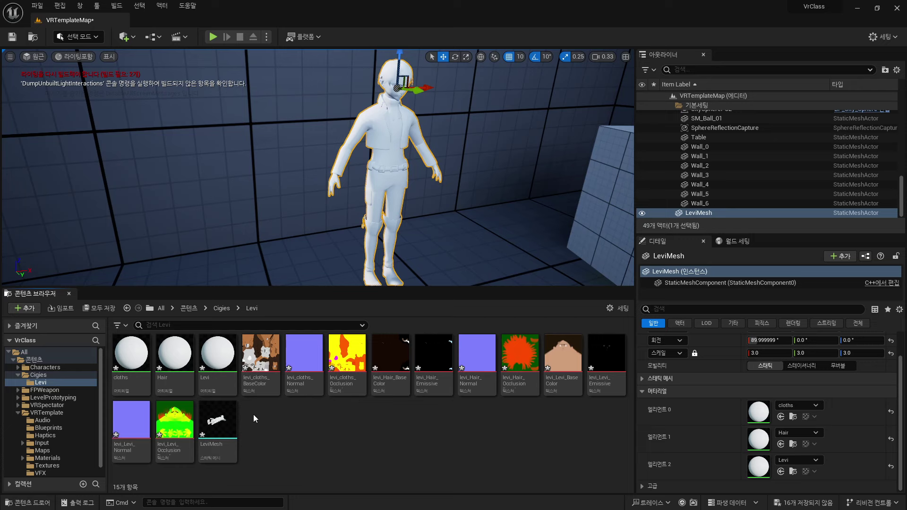
pyautogui.click(218, 359)
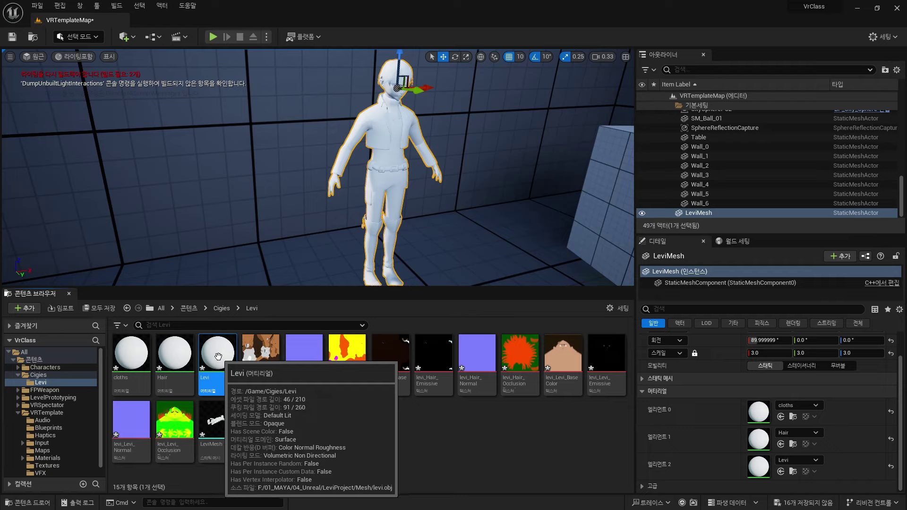
# - Open the Levi material editor and dock it as a tab beside VRTemplateMap
pyautogui.doubleClick(218, 355)
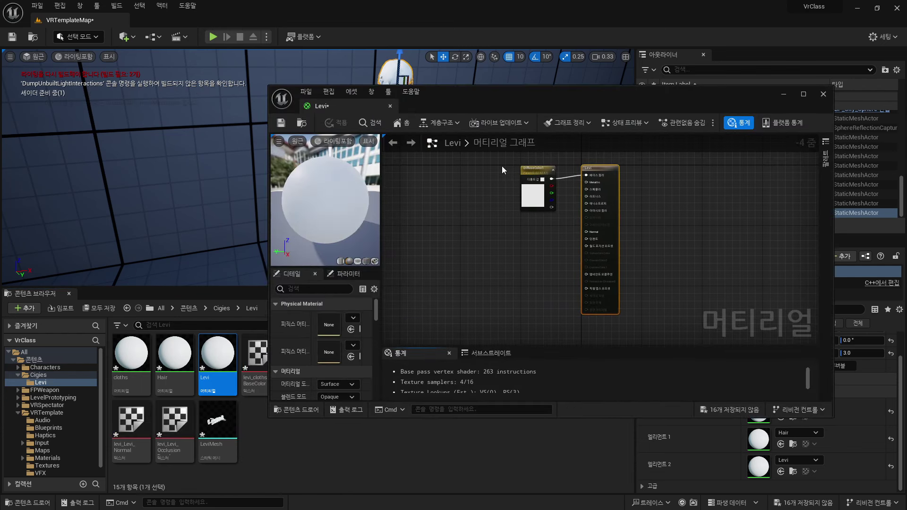
pyautogui.moveTo(502, 102); pyautogui.dragTo(478, 158)
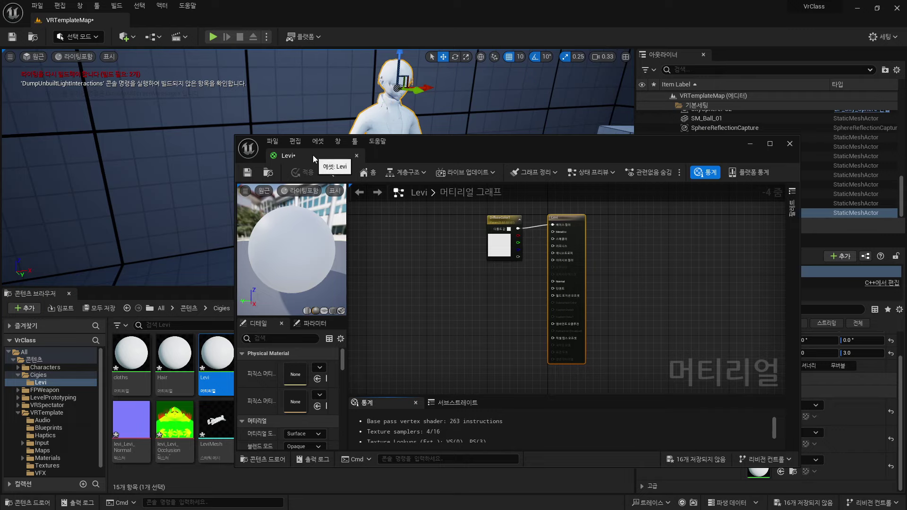
pyautogui.moveTo(311, 154)
pyautogui.mouseDown()
pyautogui.moveTo(259, 95)
pyautogui.moveTo(161, 18)
pyautogui.mouseUp()
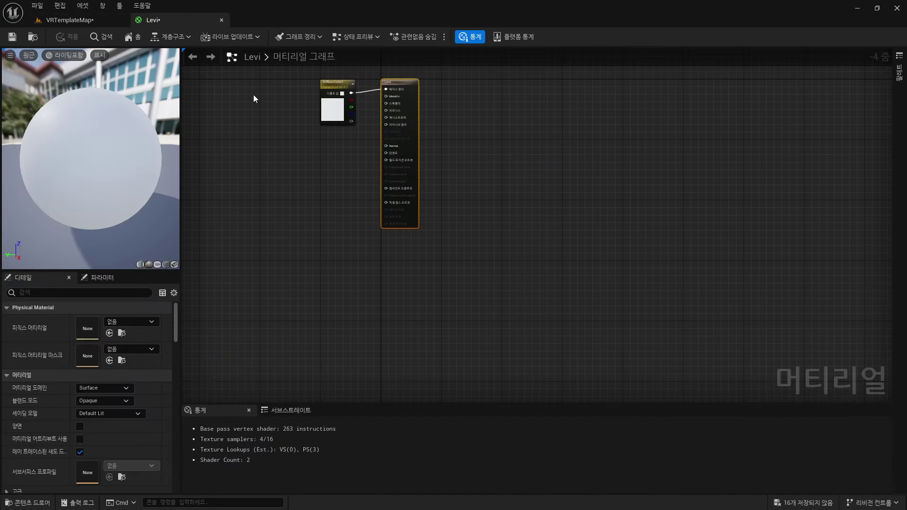
pyautogui.click(84, 21)
pyautogui.click(158, 21)
pyautogui.click(114, 21)
pyautogui.click(137, 20)
pyautogui.click(125, 19)
pyautogui.click(142, 20)
pyautogui.moveTo(315, 165)
pyautogui.mouseDown(button='right')
pyautogui.moveTo(514, 277)
pyautogui.moveTo(348, 265)
pyautogui.moveTo(507, 243)
pyautogui.mouseUp(button='right')
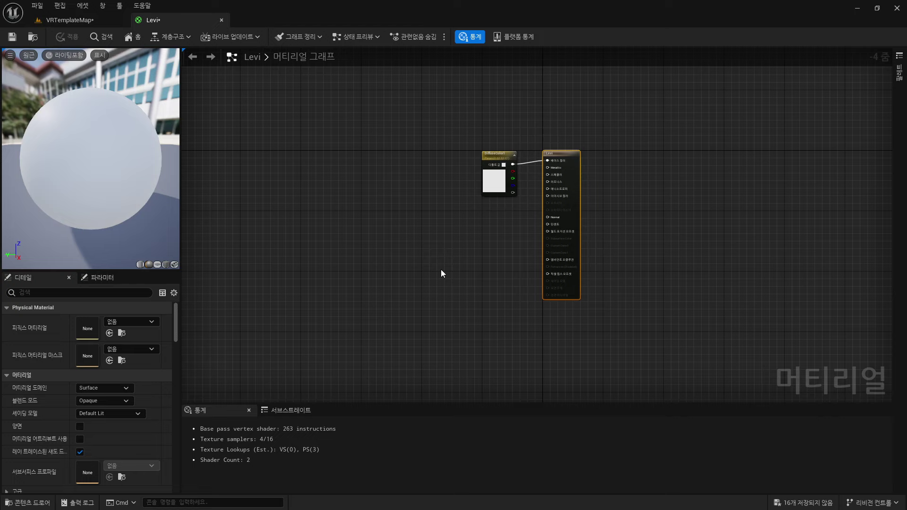
pyautogui.moveTo(742, 257); pyautogui.dragTo(584, 257, button='right')
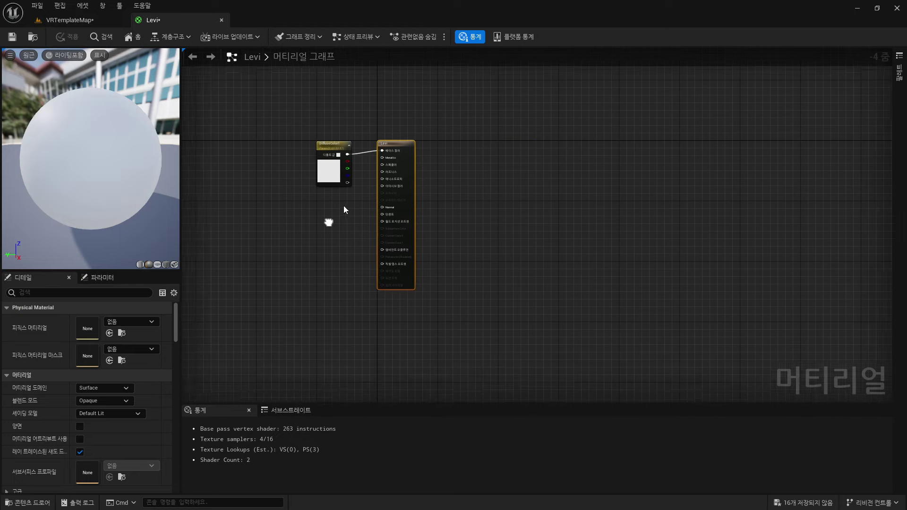
pyautogui.moveTo(446, 242); pyautogui.dragTo(565, 247, button='right')
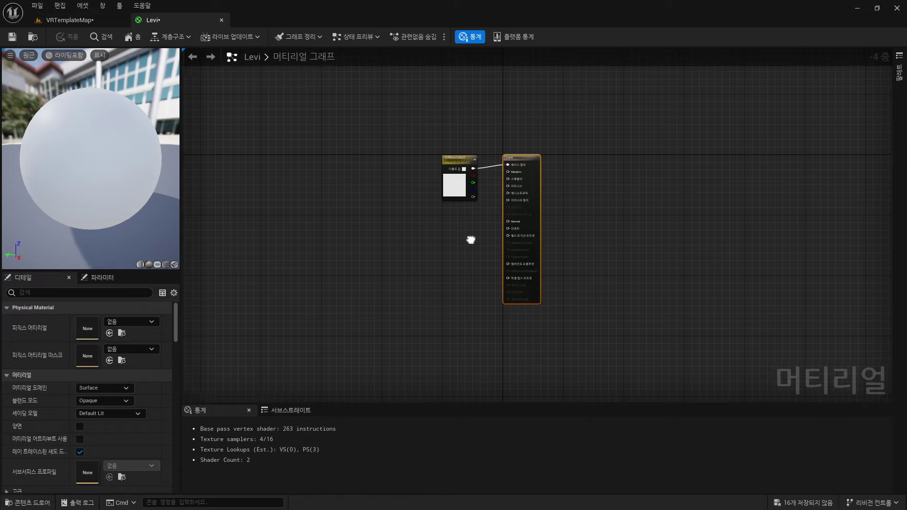
pyautogui.scroll(3, 469, 240)
pyautogui.scroll(-1, 532, 243)
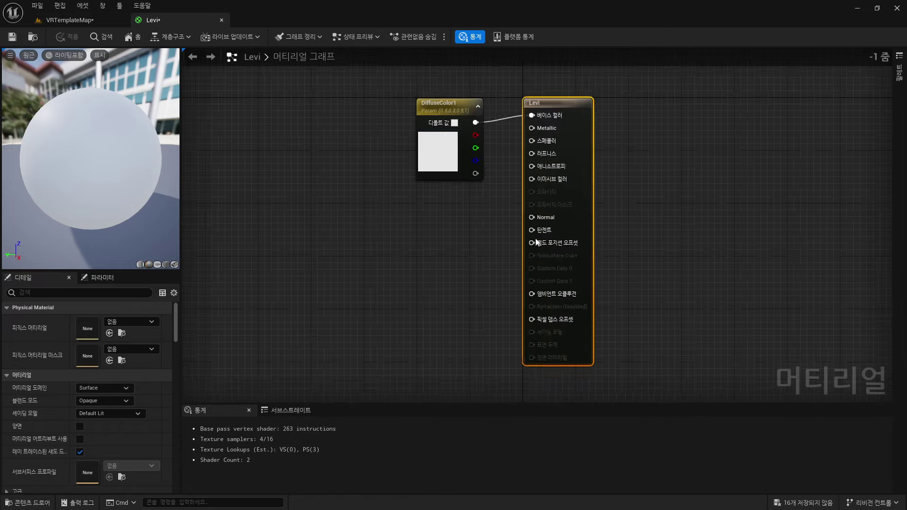
pyautogui.scroll(-1, 532, 243)
pyautogui.scroll(-2, 511, 240)
pyautogui.scroll(-4, 504, 243)
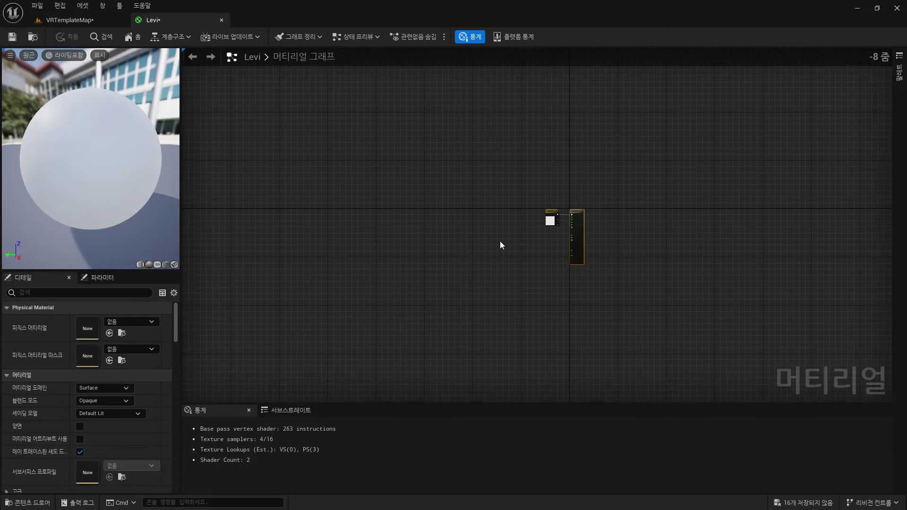
pyautogui.scroll(8, 529, 242)
pyautogui.scroll(1, 572, 242)
pyautogui.scroll(1, 590, 243)
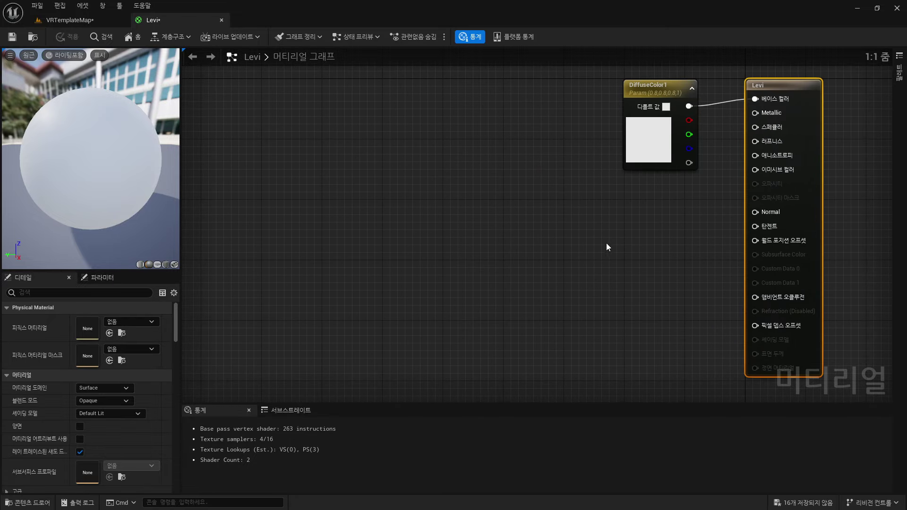
pyautogui.moveTo(694, 232)
pyautogui.mouseDown(button='right')
pyautogui.moveTo(577, 253)
pyautogui.moveTo(518, 288)
pyautogui.moveTo(500, 229)
pyautogui.mouseUp(button='right')
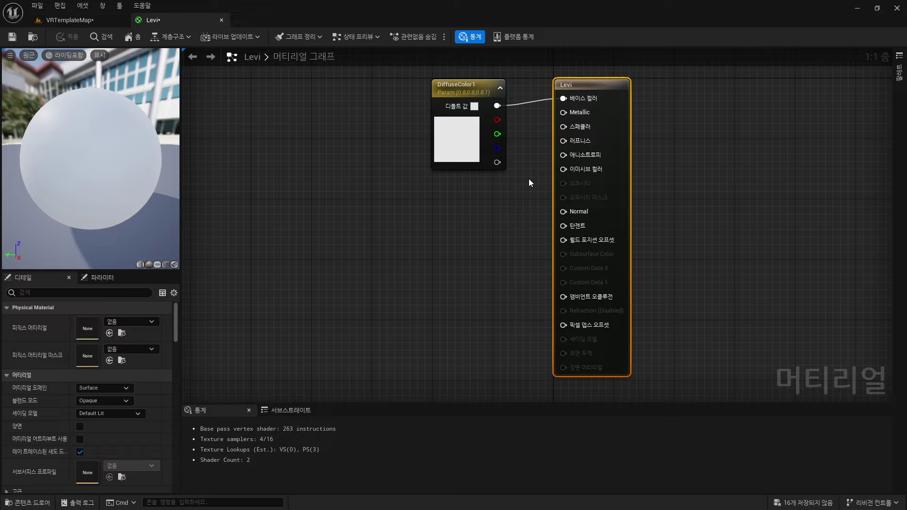
pyautogui.click(465, 137)
pyautogui.click(464, 195)
pyautogui.click(472, 88)
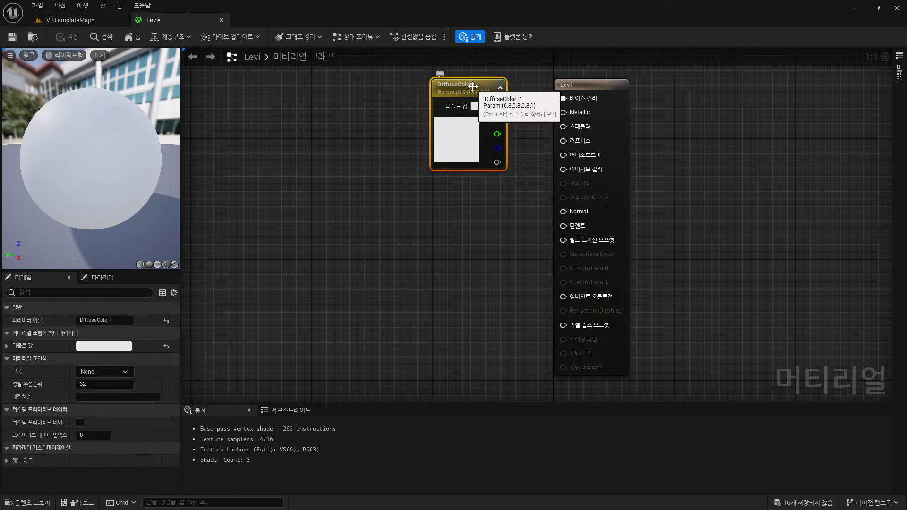
# - Delete the DiffuseColor1 node and browse the Content Drawer to the Cigies > Levi folder
pyautogui.press('Delete')
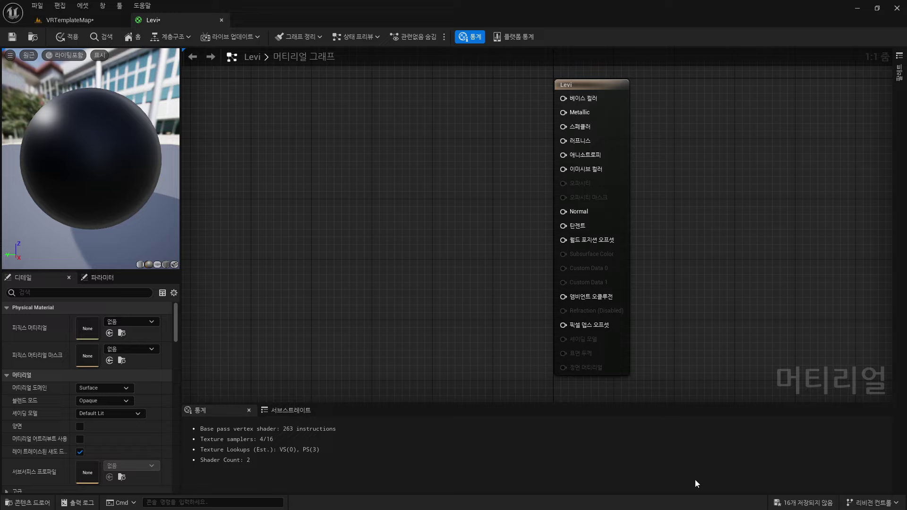
pyautogui.click(30, 503)
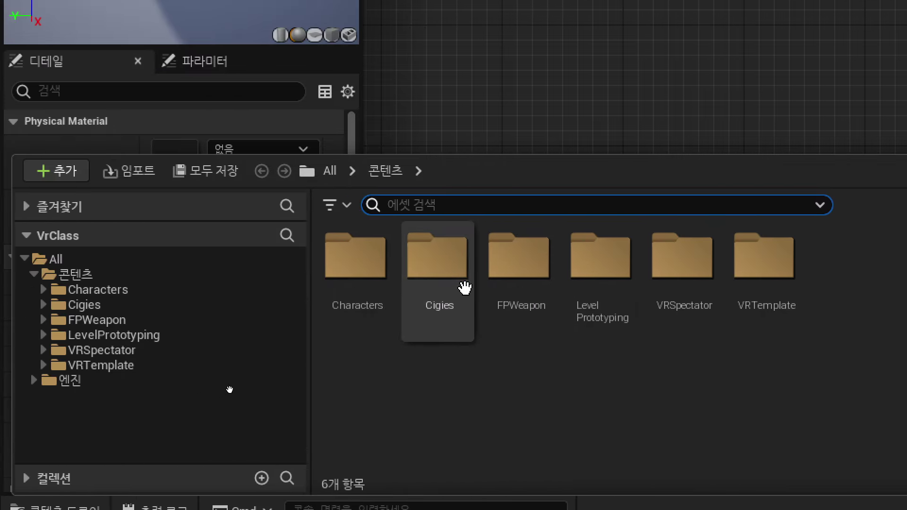
pyautogui.click(87, 307)
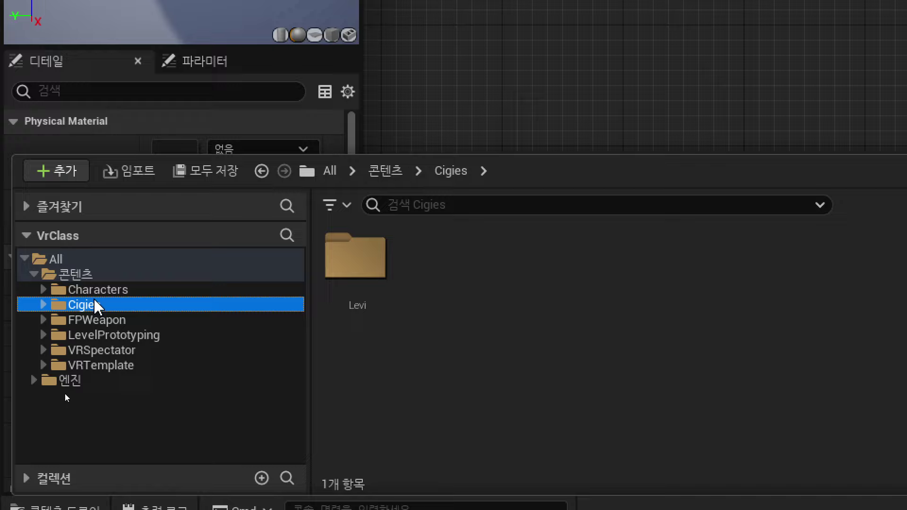
pyautogui.doubleClick(370, 258)
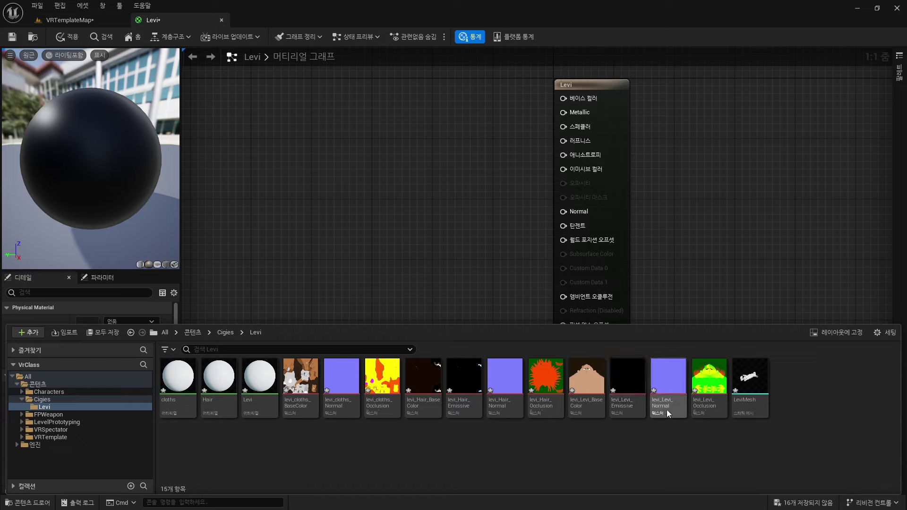
# - Add Texture Sample nodes for the levi_Levi BaseColor, Emissive, Normal and Occlusion textures
pyautogui.click(585, 378)
pyautogui.keyDown('ctrl'); pyautogui.click(629, 378); pyautogui.keyUp('ctrl')
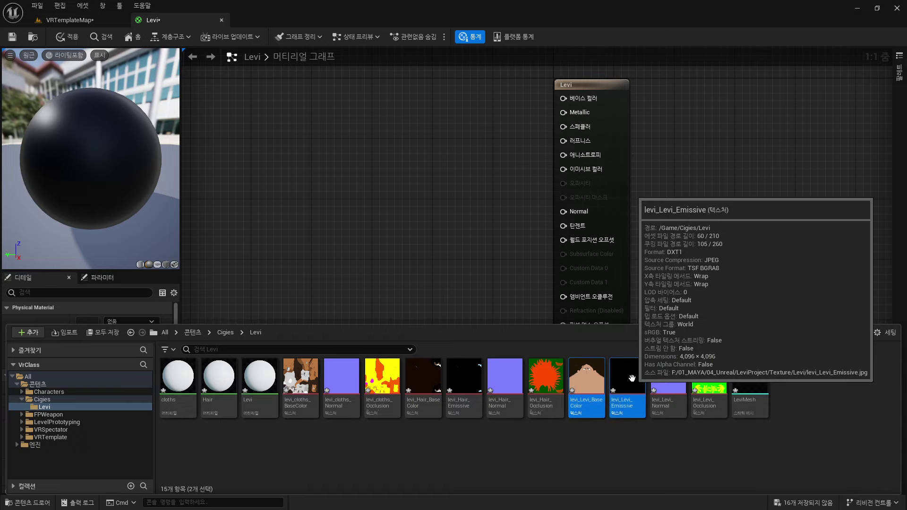
pyautogui.keyDown('ctrl'); pyautogui.click(668, 378); pyautogui.keyUp('ctrl')
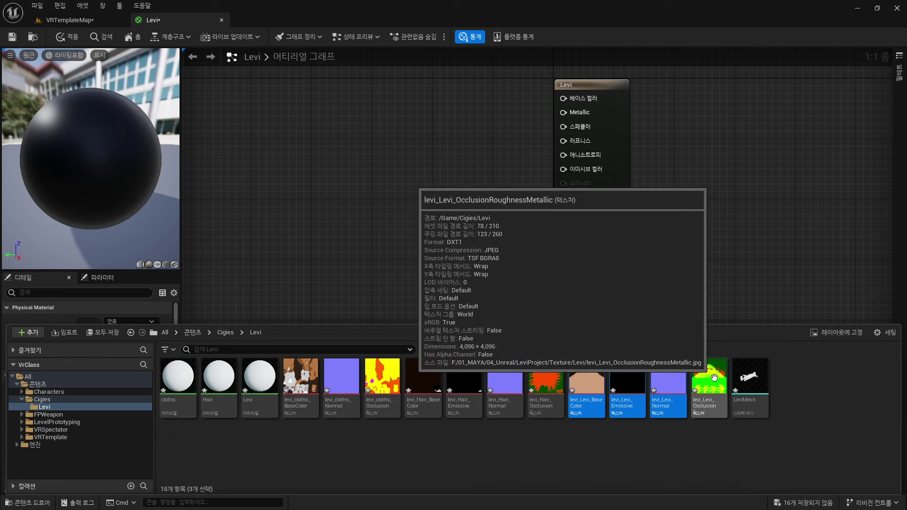
pyautogui.keyDown('ctrl'); pyautogui.click(714, 378); pyautogui.keyUp('ctrl')
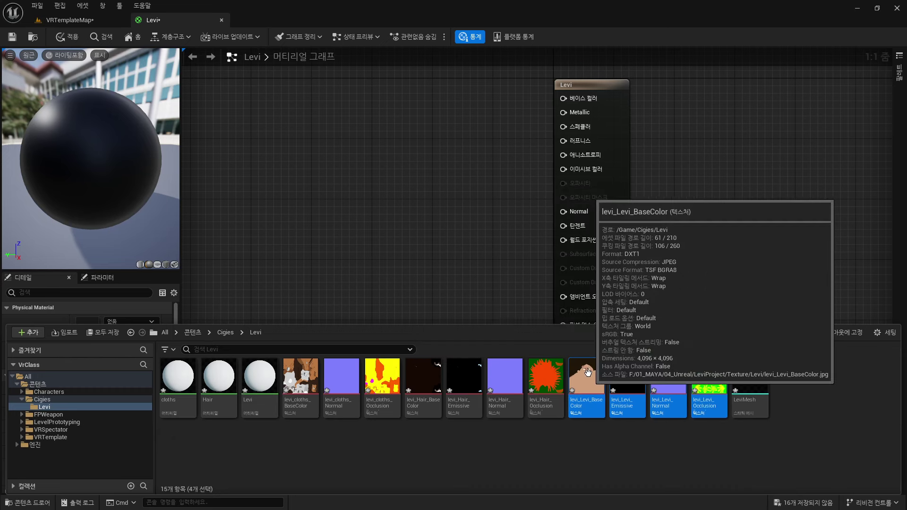
pyautogui.moveTo(587, 373); pyautogui.dragTo(374, 154)
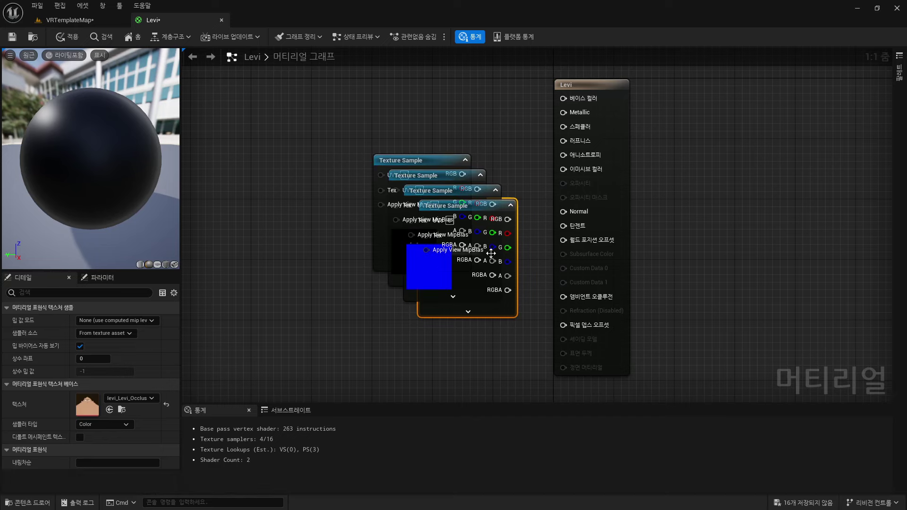
# - Spread the base colour, emissive and normal nodes apart and move the Levi output node right
pyautogui.moveTo(687, 287); pyautogui.dragTo(741, 285, button='right')
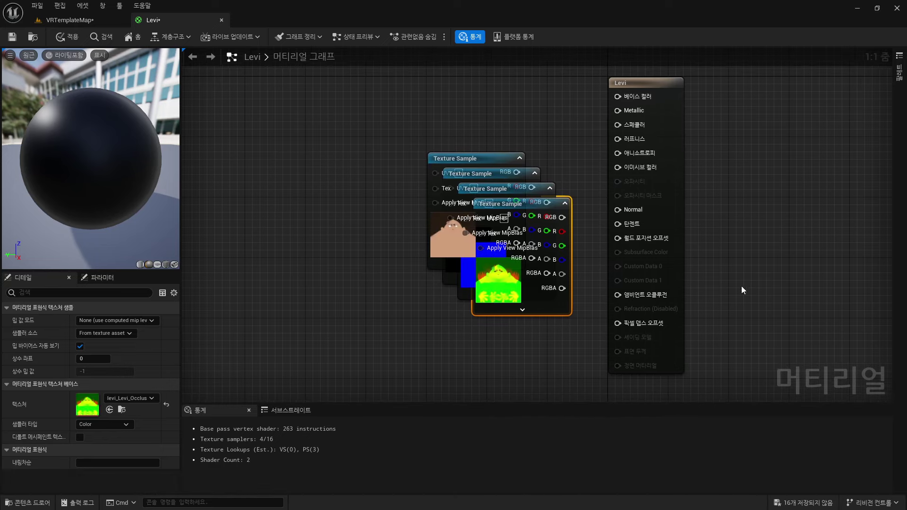
pyautogui.moveTo(466, 159); pyautogui.dragTo(337, 91)
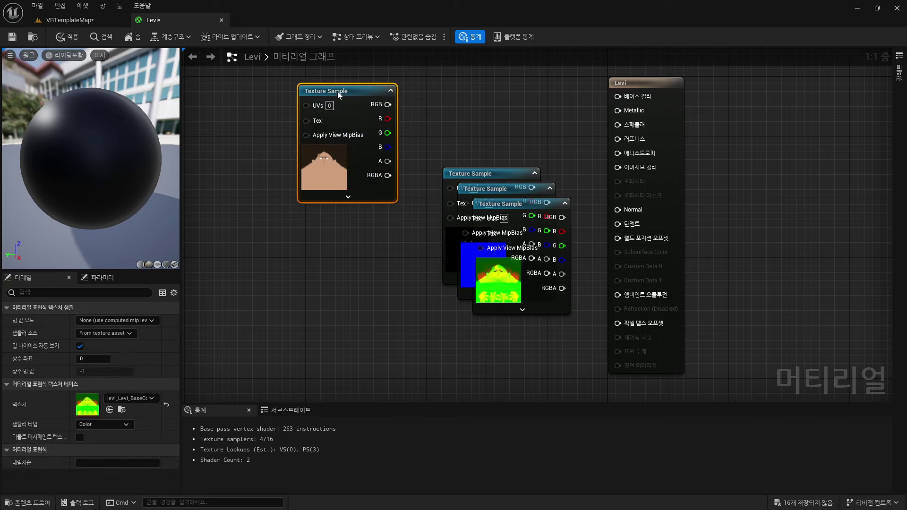
pyautogui.moveTo(478, 182); pyautogui.dragTo(334, 235)
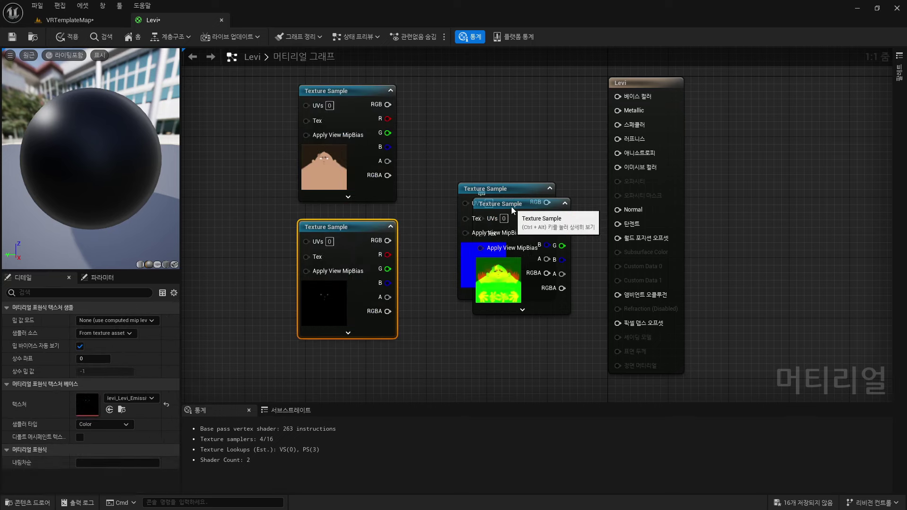
pyautogui.moveTo(512, 207); pyautogui.dragTo(544, 330)
pyautogui.moveTo(510, 188)
pyautogui.mouseDown()
pyautogui.moveTo(442, 324)
pyautogui.moveTo(450, 324)
pyautogui.mouseUp()
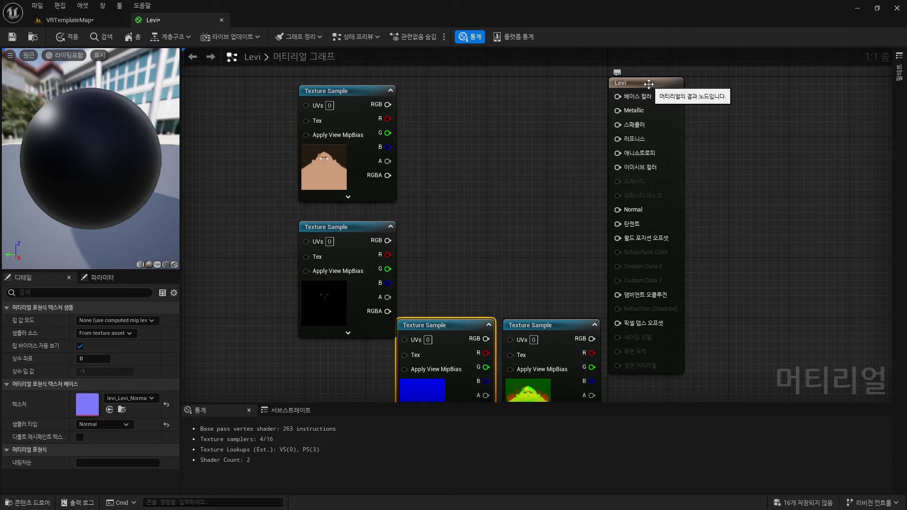
pyautogui.moveTo(648, 86); pyautogui.dragTo(715, 93)
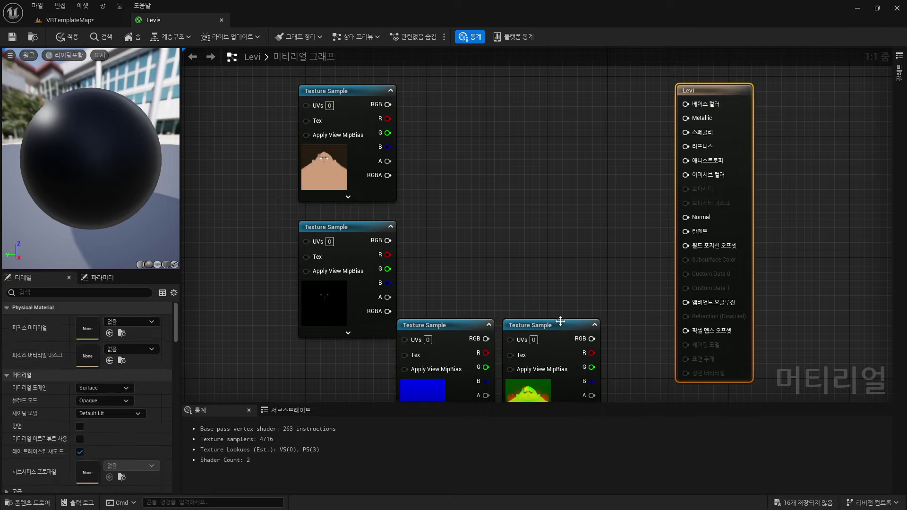
pyautogui.moveTo(560, 321); pyautogui.dragTo(598, 314)
# - Finish placing the normal and occlusion texture nodes near the Levi output node
pyautogui.moveTo(457, 325); pyautogui.dragTo(477, 325)
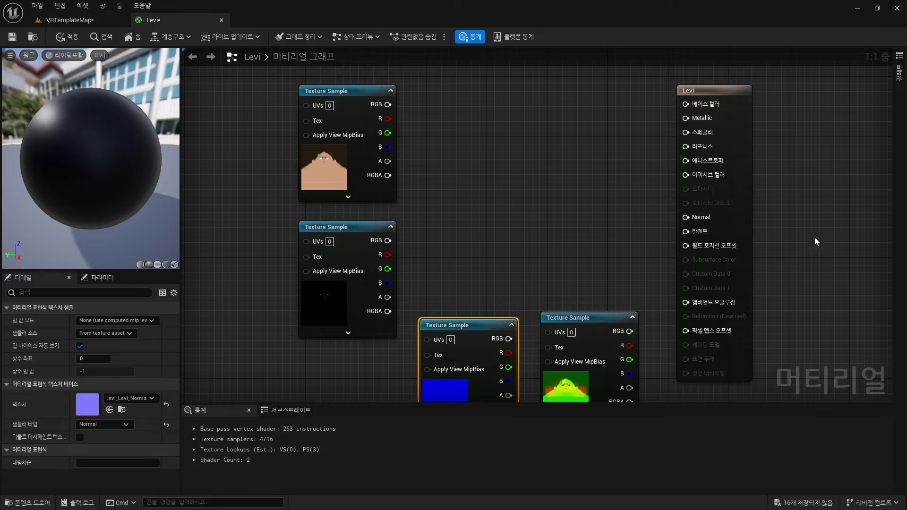
pyautogui.moveTo(607, 329); pyautogui.dragTo(584, 207)
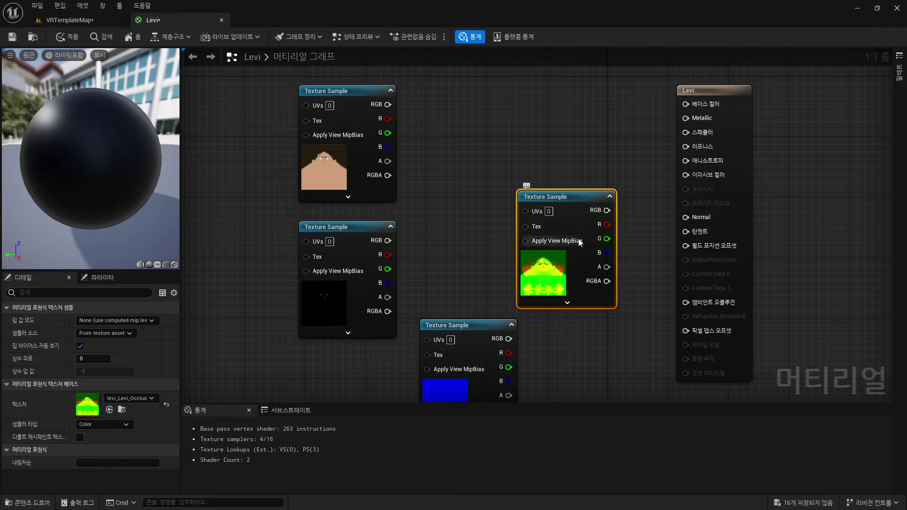
pyautogui.moveTo(556, 210); pyautogui.dragTo(586, 301)
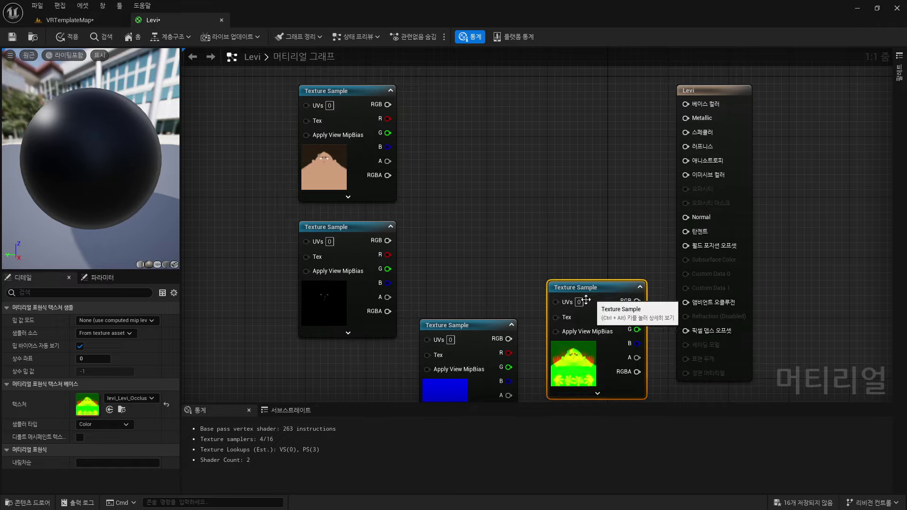
pyautogui.moveTo(586, 301); pyautogui.dragTo(542, 208, button='right')
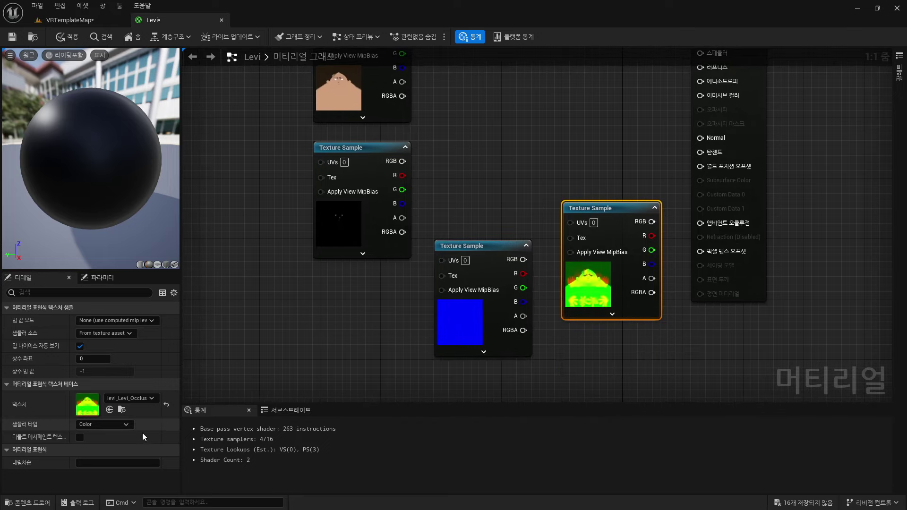
pyautogui.click(36, 500)
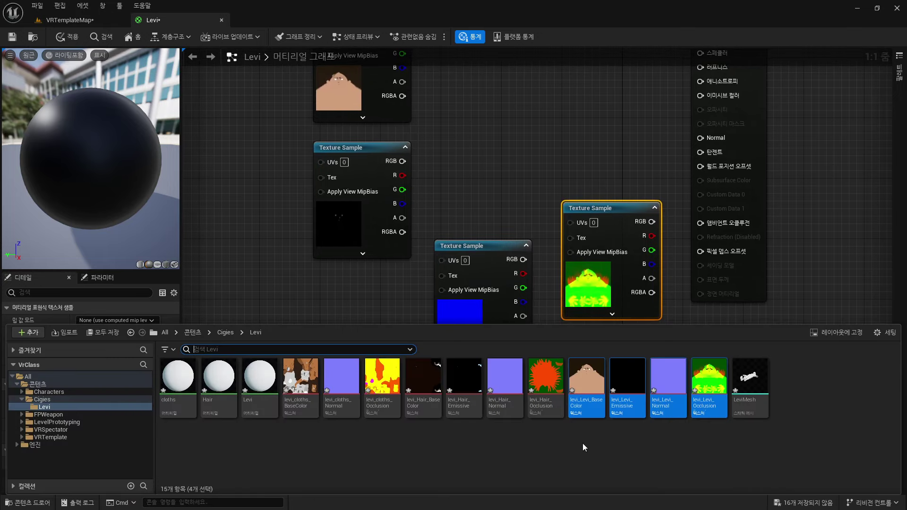
pyautogui.click(631, 134)
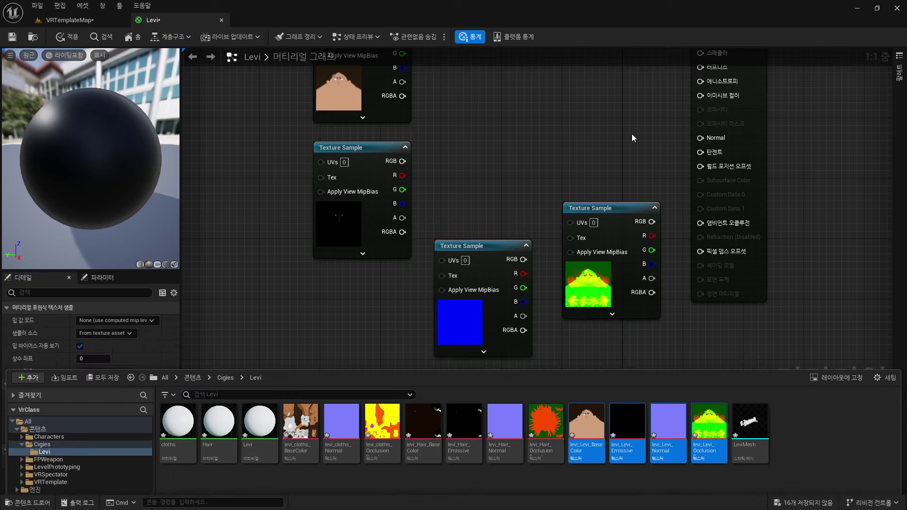
pyautogui.moveTo(604, 158); pyautogui.dragTo(544, 263, button='right')
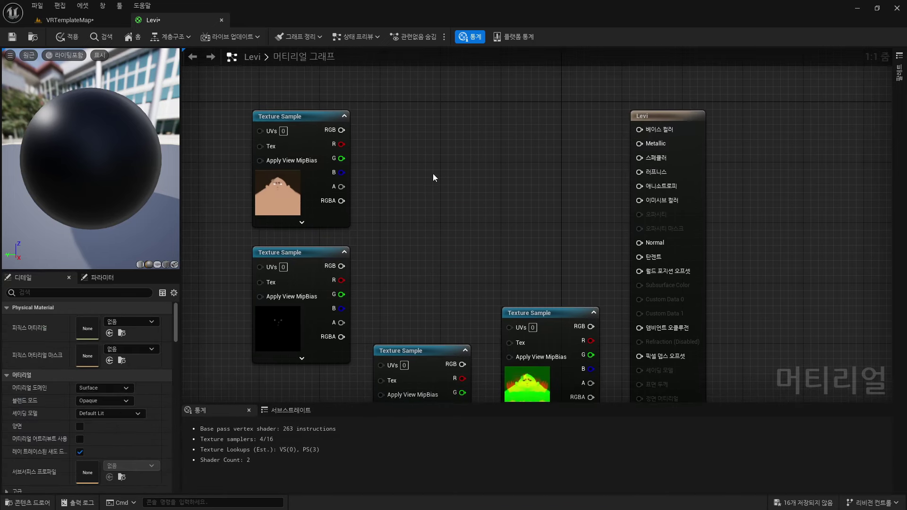
# - Wire the BaseColor and Emissive textures into Base Color and Emissive Color, checking the preview face
pyautogui.moveTo(311, 117)
pyautogui.mouseDown()
pyautogui.moveTo(499, 102)
pyautogui.moveTo(639, 129)
pyautogui.mouseUp()
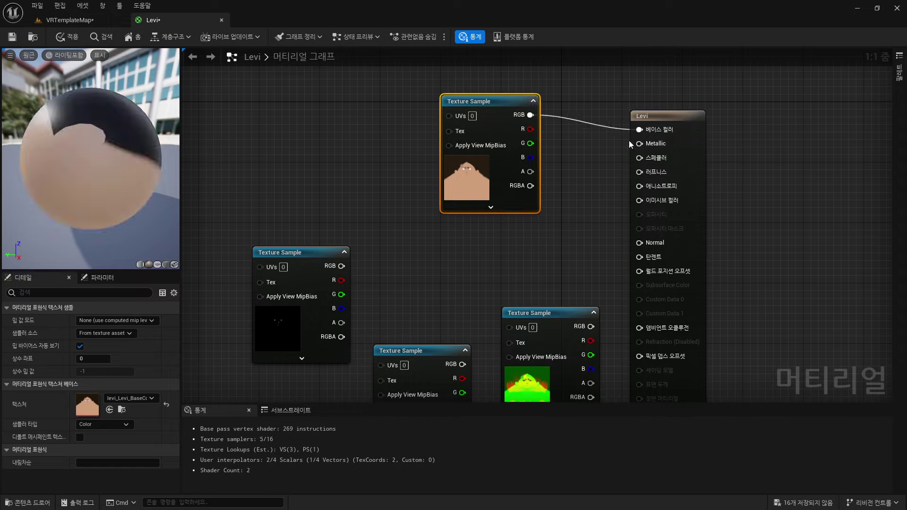
pyautogui.moveTo(493, 100); pyautogui.dragTo(493, 70)
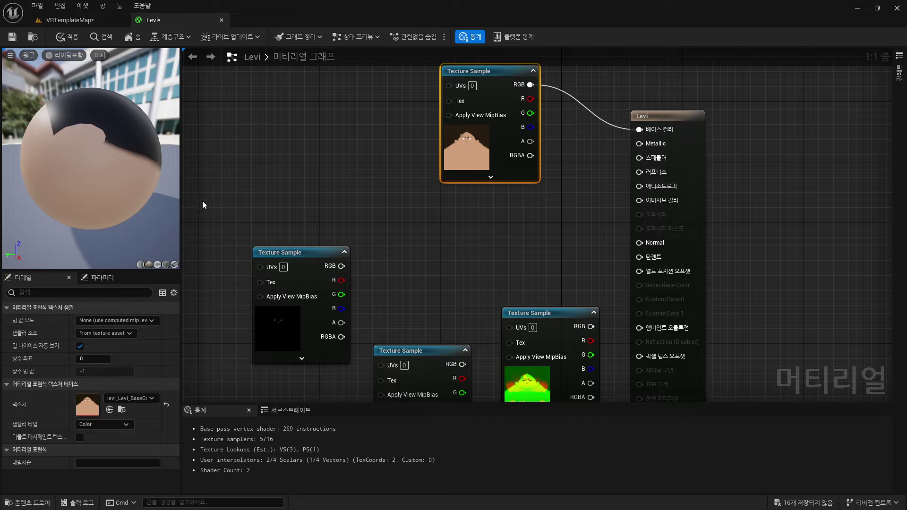
pyautogui.moveTo(63, 159)
pyautogui.mouseDown()
pyautogui.moveTo(118, 180)
pyautogui.moveTo(100, 184)
pyautogui.moveTo(116, 177)
pyautogui.mouseUp()
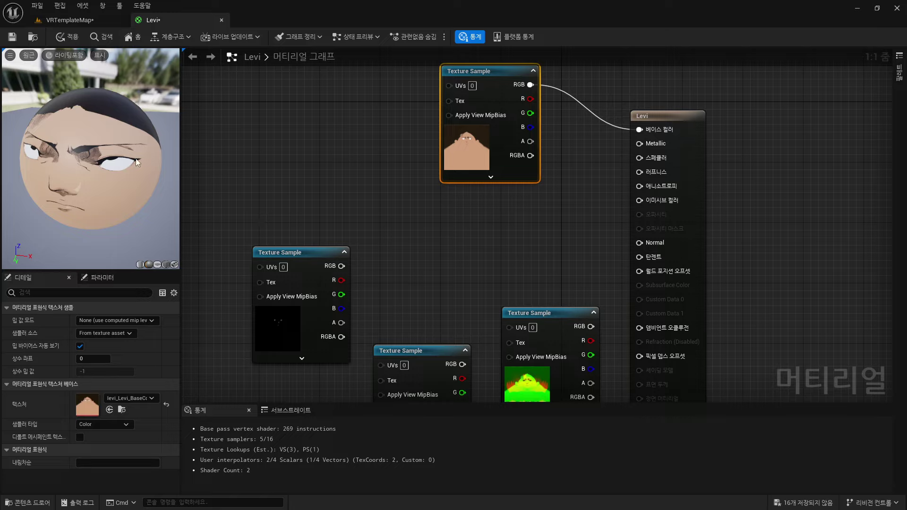
pyautogui.moveTo(300, 252); pyautogui.dragTo(382, 138)
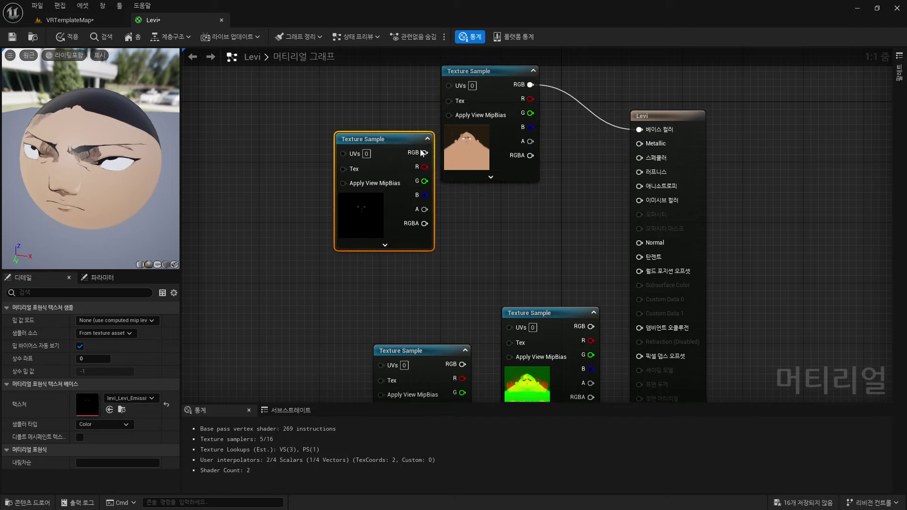
pyautogui.moveTo(385, 140)
pyautogui.mouseDown()
pyautogui.moveTo(363, 170)
pyautogui.moveTo(640, 201)
pyautogui.mouseUp()
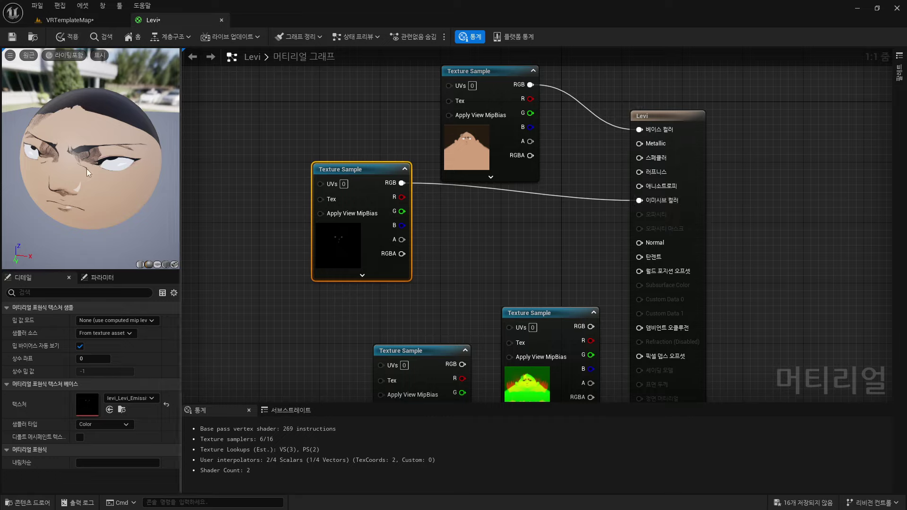
pyautogui.moveTo(86, 168)
pyautogui.mouseDown()
pyautogui.moveTo(101, 163)
pyautogui.moveTo(110, 182)
pyautogui.mouseUp()
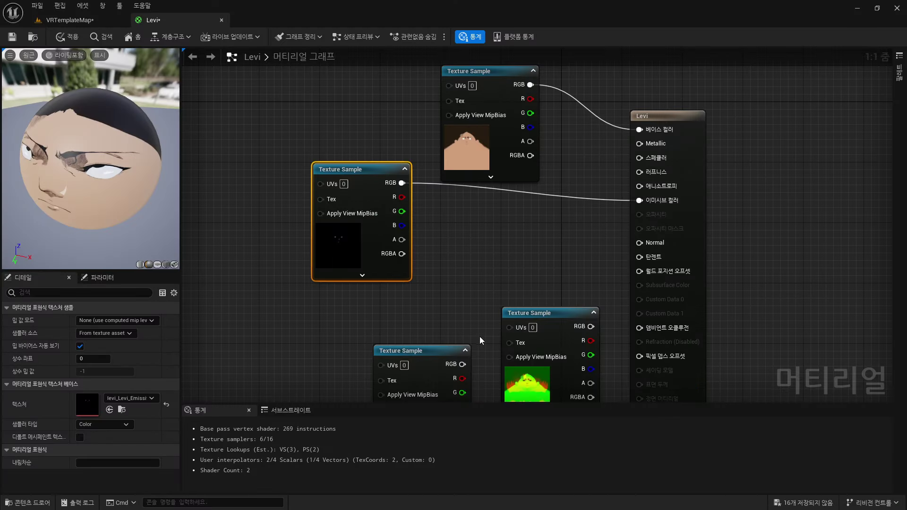
# - Connect the blue normal map texture's RGB output to the Levi Normal input
pyautogui.moveTo(429, 350); pyautogui.dragTo(469, 237)
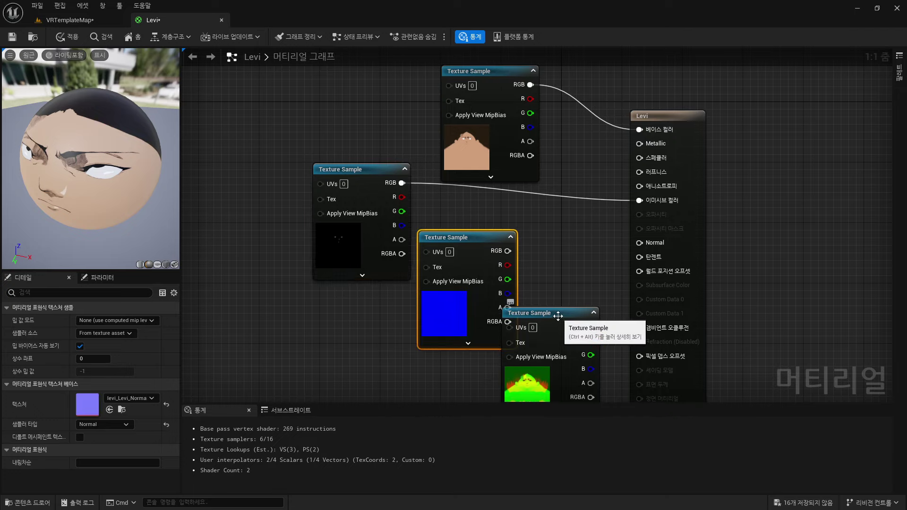
pyautogui.moveTo(558, 313); pyautogui.dragTo(316, 284)
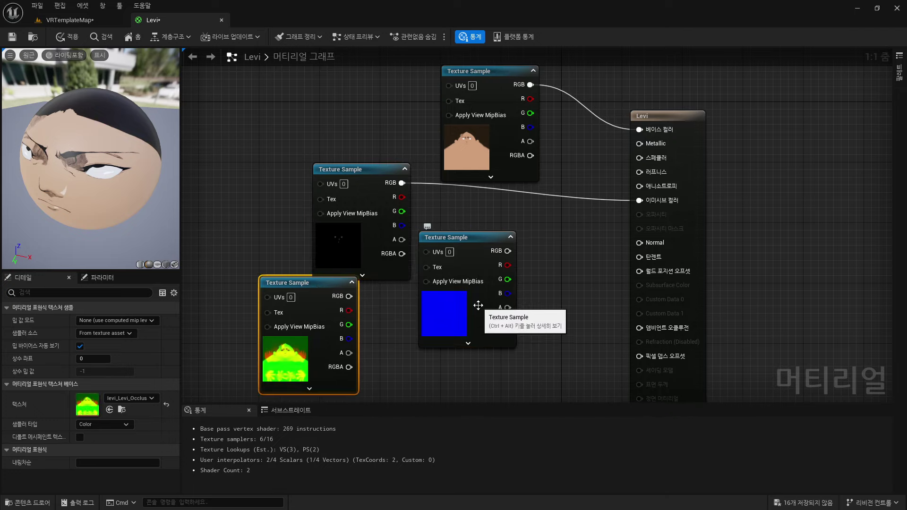
pyautogui.click(485, 250)
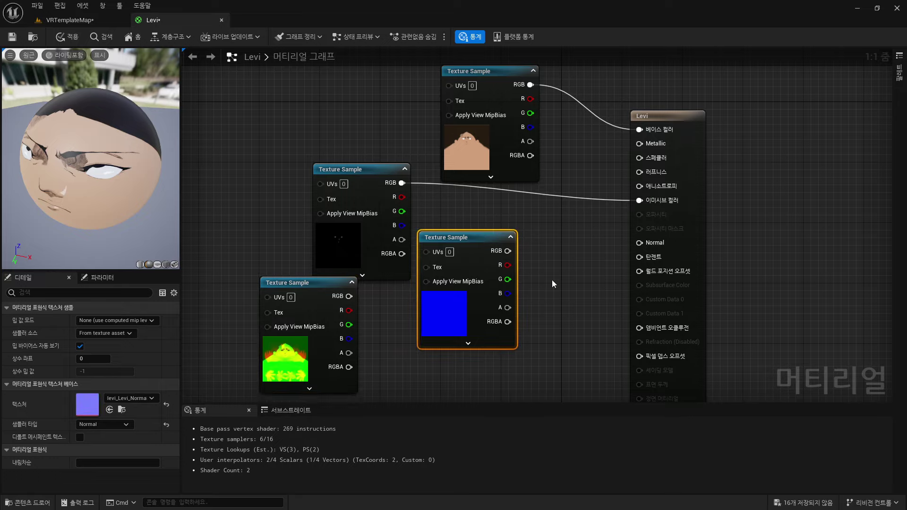
pyautogui.moveTo(508, 251); pyautogui.dragTo(639, 243)
pyautogui.moveTo(463, 235); pyautogui.dragTo(462, 228)
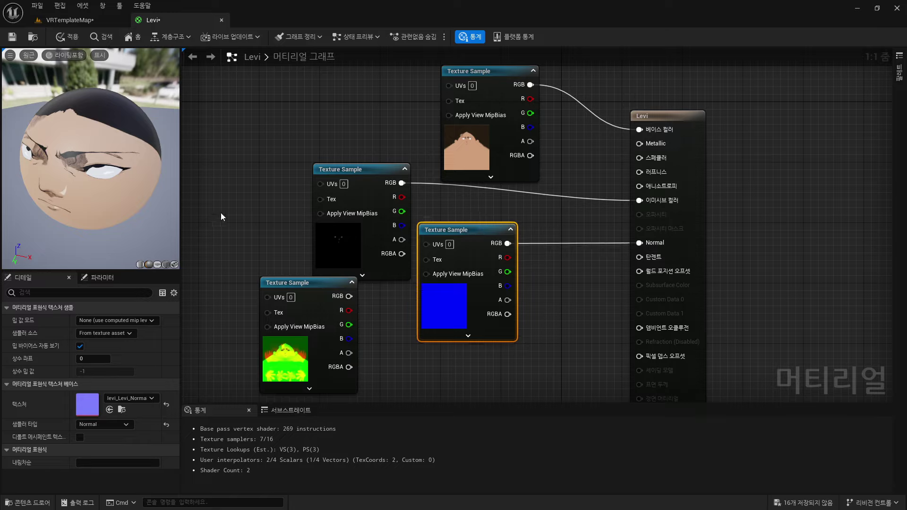
pyautogui.scroll(-3, 90, 156)
pyautogui.moveTo(91, 156)
pyautogui.mouseDown()
pyautogui.moveTo(168, 152)
pyautogui.moveTo(78, 169)
pyautogui.mouseUp()
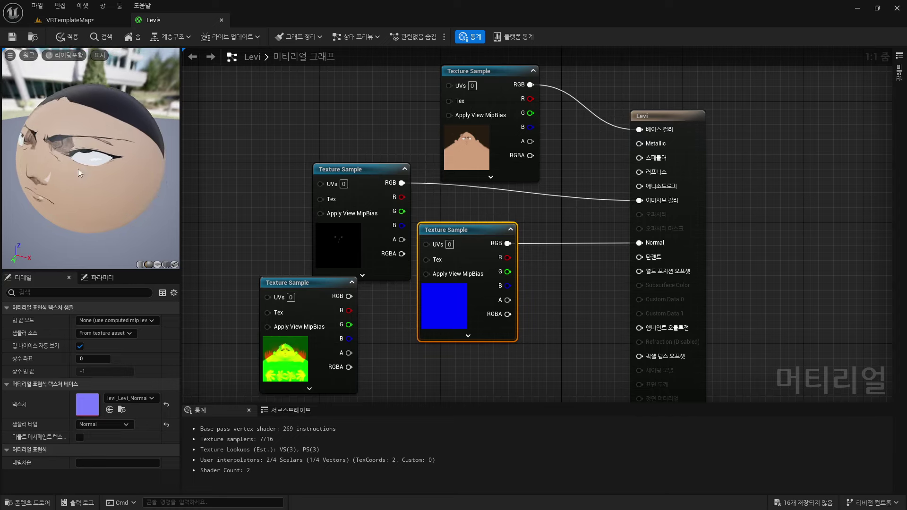
# - Rearrange the normal map and occlusion nodes so the occlusion sits in the middle gap
pyautogui.moveTo(262, 287); pyautogui.dragTo(525, 272)
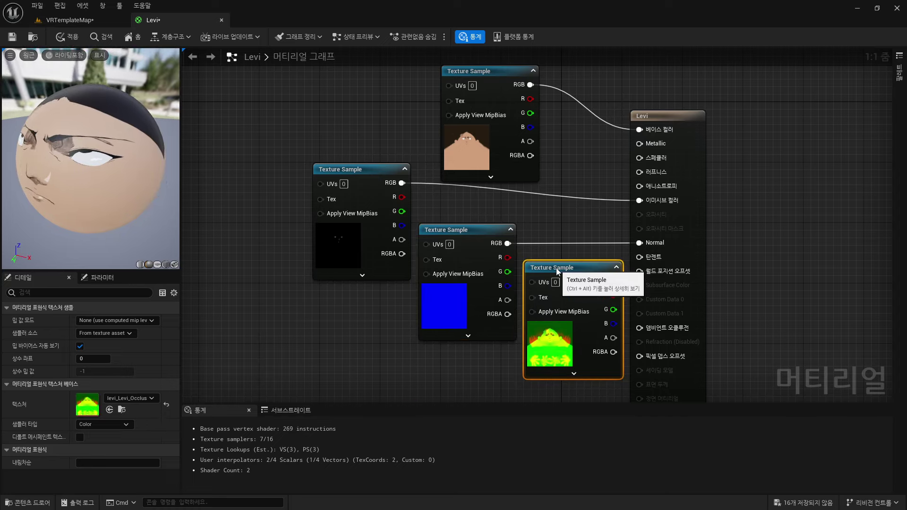
pyautogui.moveTo(458, 230); pyautogui.dragTo(350, 290)
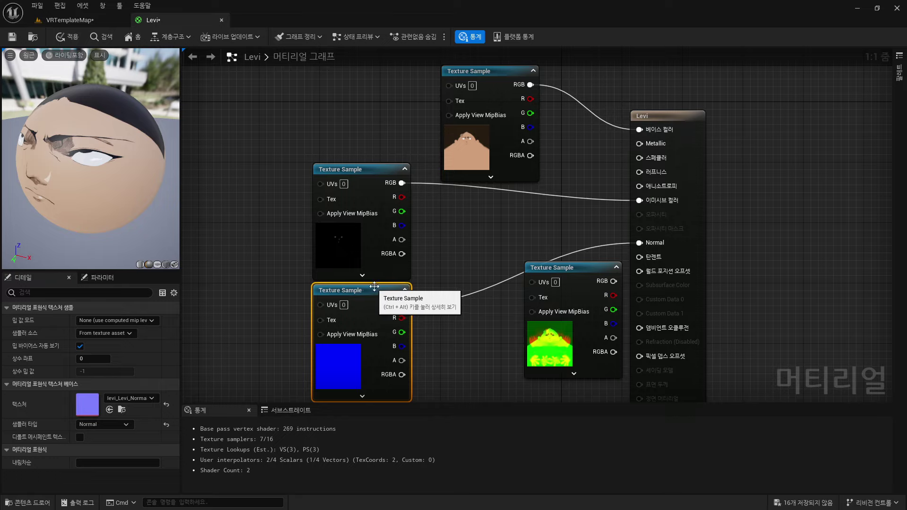
pyautogui.moveTo(579, 273); pyautogui.dragTo(480, 228)
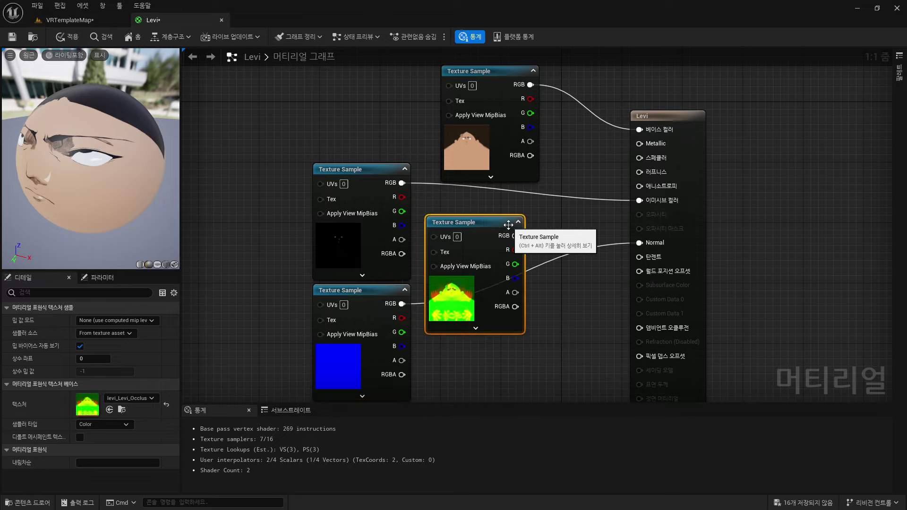
pyautogui.moveTo(704, 338); pyautogui.dragTo(703, 326)
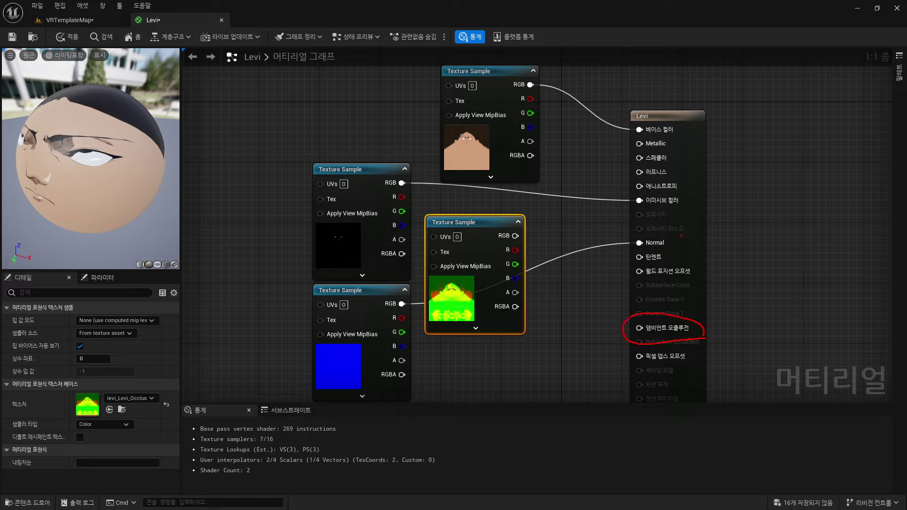
pyautogui.moveTo(670, 178); pyautogui.dragTo(685, 183)
pyautogui.moveTo(668, 149); pyautogui.dragTo(678, 155)
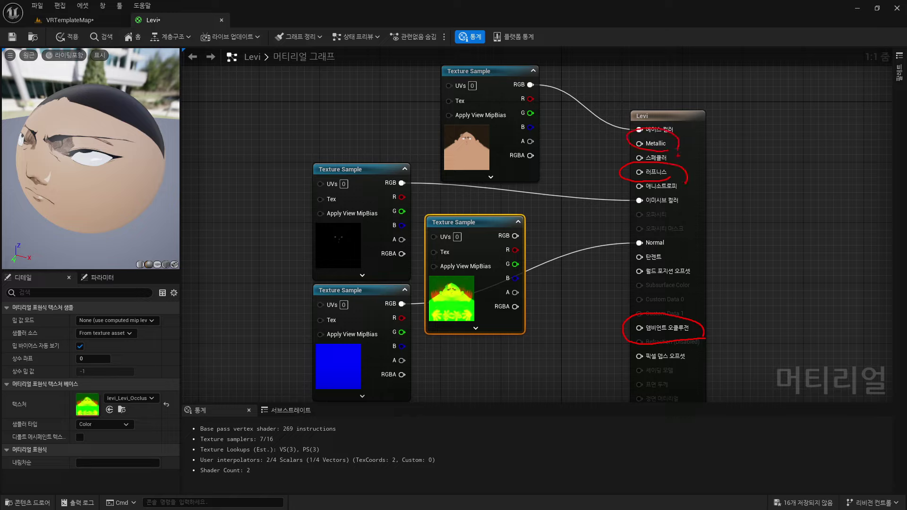
pyautogui.moveTo(526, 323); pyautogui.dragTo(518, 307)
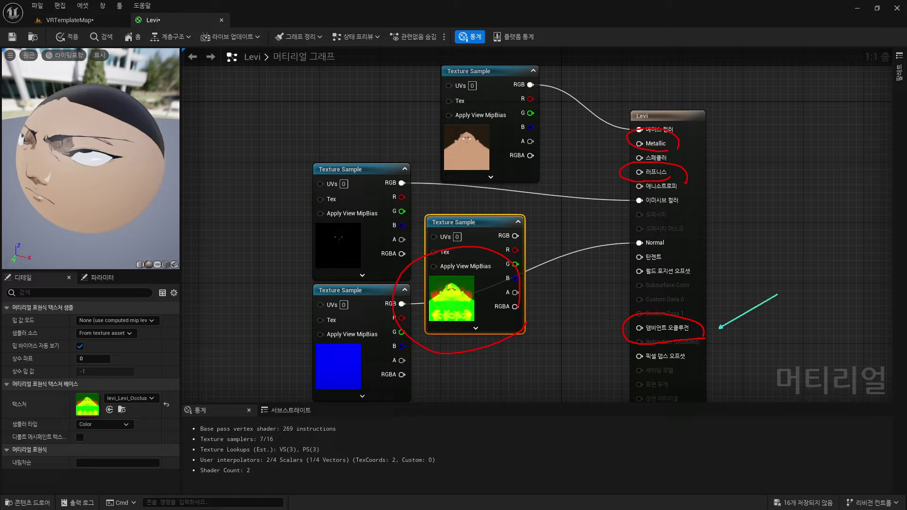
pyautogui.moveTo(745, 315); pyautogui.dragTo(735, 352)
pyautogui.moveTo(728, 169); pyautogui.dragTo(772, 199)
pyautogui.moveTo(737, 108); pyautogui.dragTo(742, 146)
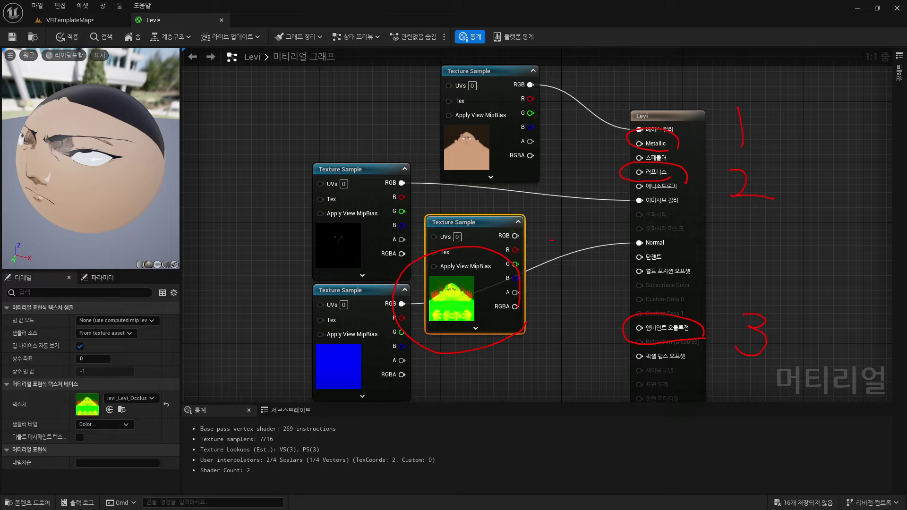
pyautogui.moveTo(478, 334); pyautogui.dragTo(475, 328)
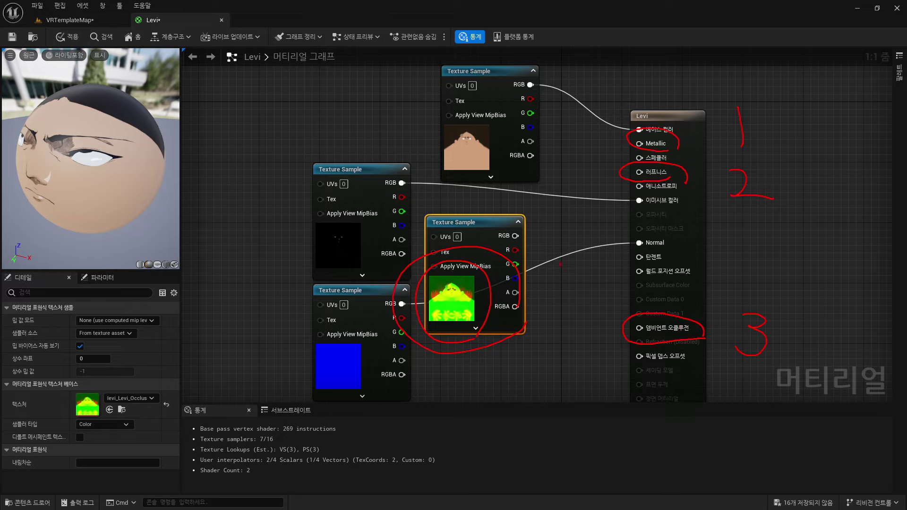
pyautogui.moveTo(535, 222); pyautogui.dragTo(535, 239)
pyautogui.moveTo(542, 258)
pyautogui.mouseDown()
pyautogui.moveTo(571, 270)
pyautogui.moveTo(548, 309)
pyautogui.mouseUp()
pyautogui.moveTo(566, 232); pyautogui.dragTo(622, 314)
pyautogui.moveTo(577, 261); pyautogui.dragTo(656, 260)
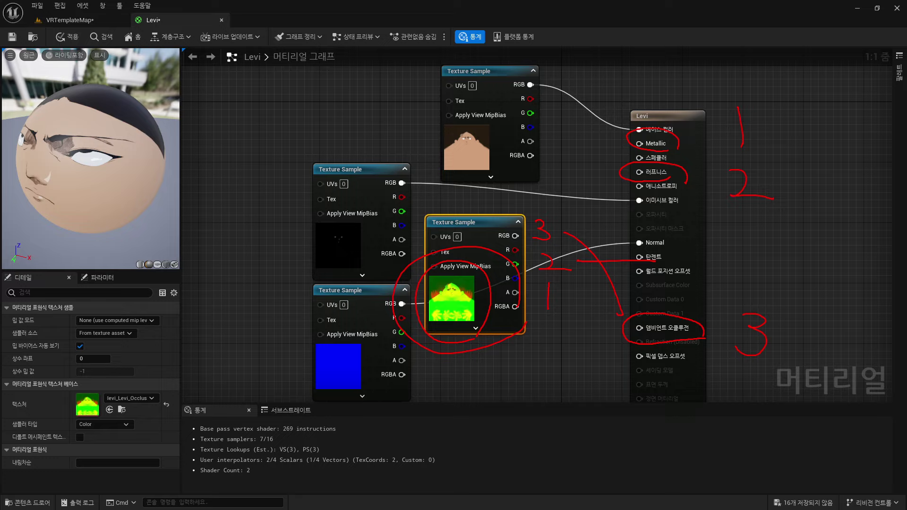
pyautogui.moveTo(557, 299); pyautogui.dragTo(636, 138)
# - Wire the occlusion texture's R to Ambient Occlusion, G to Roughness and B to Specular
pyautogui.press('Escape')
pyautogui.moveTo(515, 249); pyautogui.dragTo(635, 330)
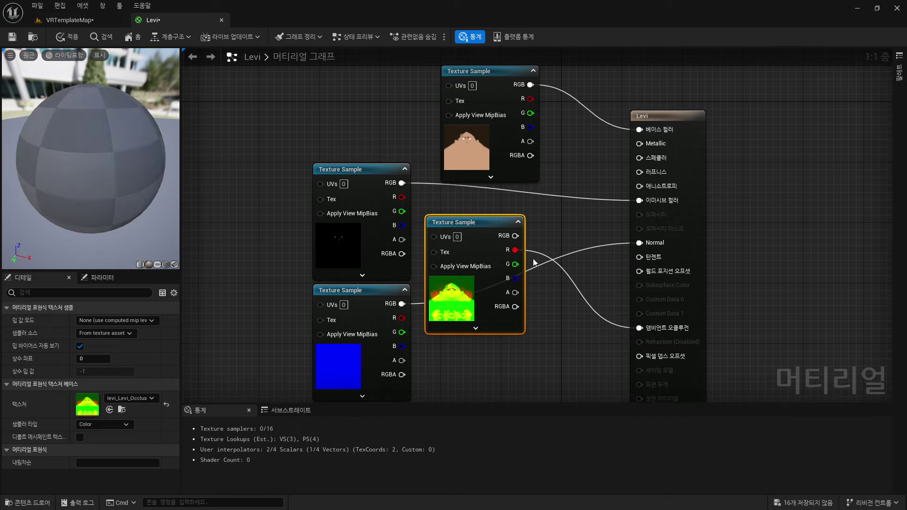
pyautogui.moveTo(515, 250)
pyautogui.mouseDown()
pyautogui.moveTo(532, 262)
pyautogui.moveTo(638, 172)
pyautogui.mouseUp()
pyautogui.moveTo(515, 278); pyautogui.dragTo(643, 159)
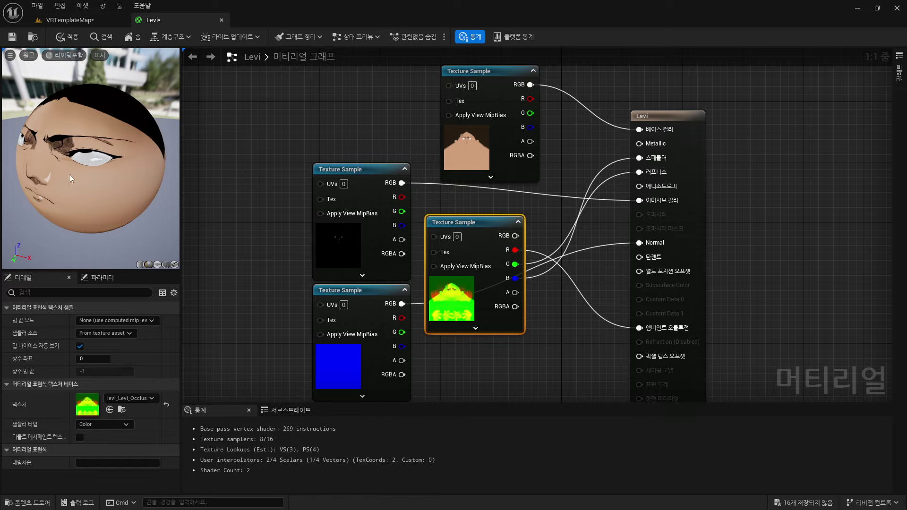
pyautogui.moveTo(69, 175)
pyautogui.mouseDown()
pyautogui.moveTo(120, 162)
pyautogui.moveTo(115, 157)
pyautogui.mouseUp()
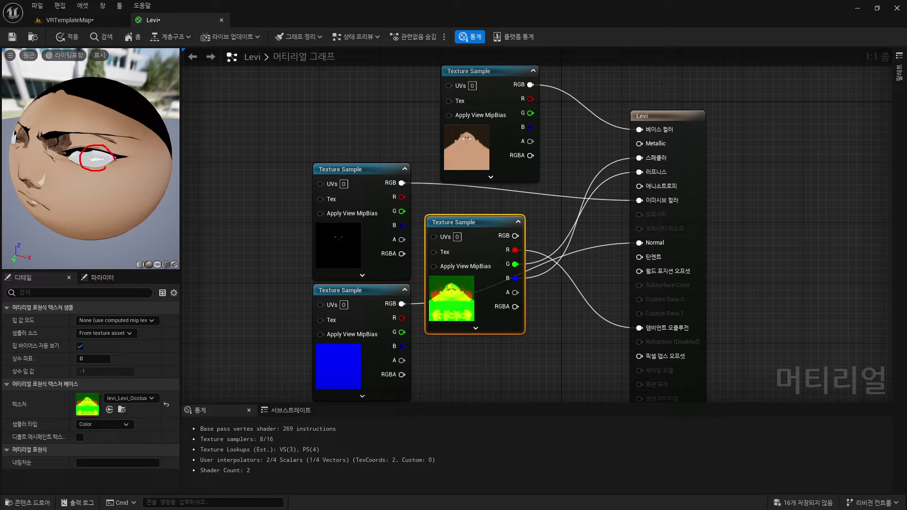
pyautogui.moveTo(112, 152); pyautogui.dragTo(114, 159)
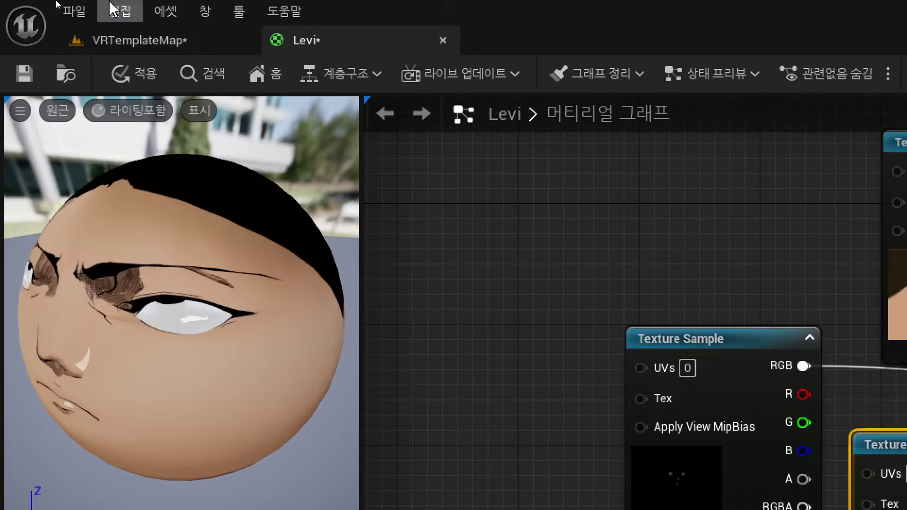
# - Apply the Levi material's texture wiring and save the asset
pyautogui.click(116, 11)
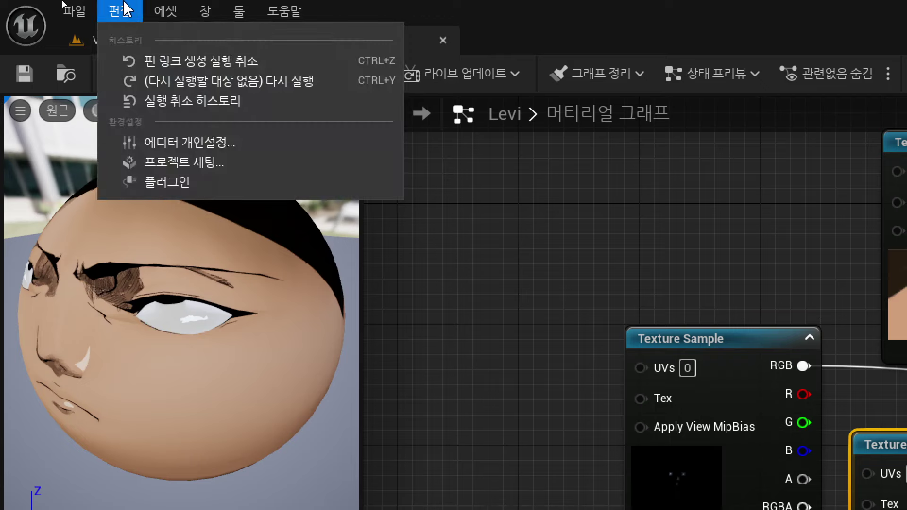
pyautogui.click(124, 9)
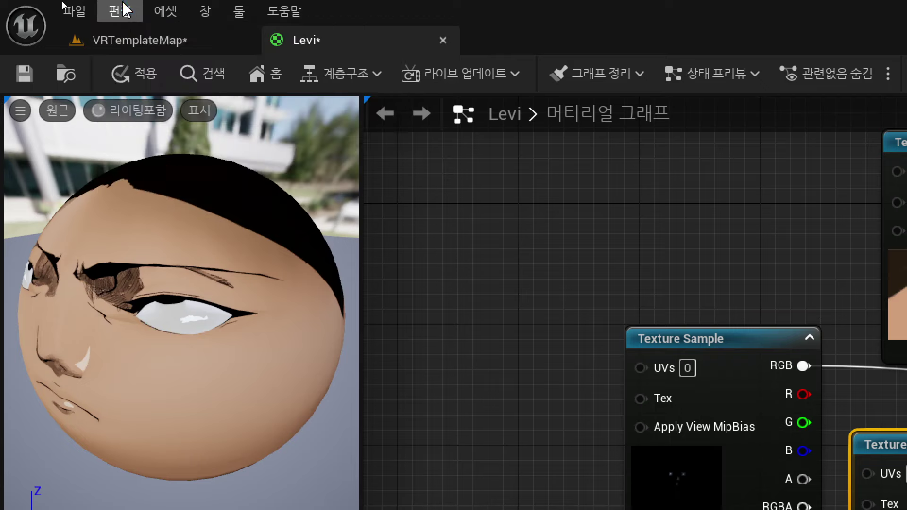
pyautogui.click(135, 75)
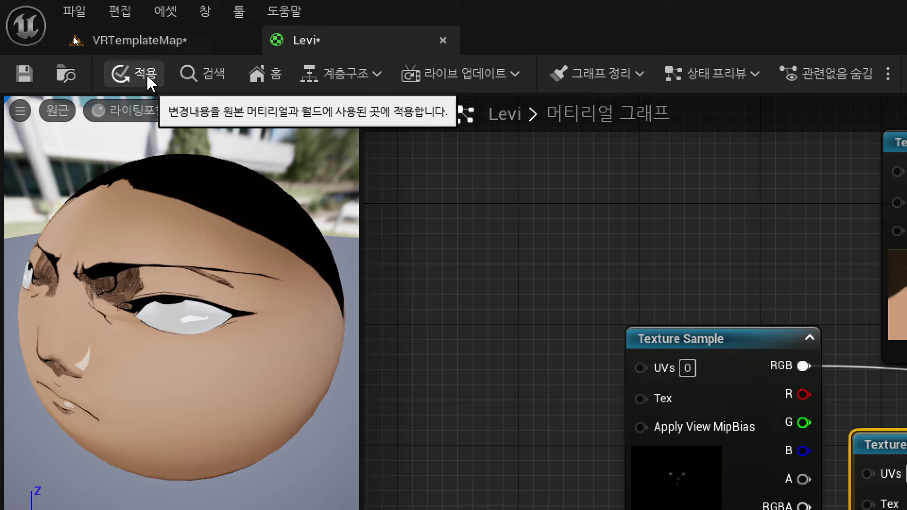
pyautogui.click(147, 78)
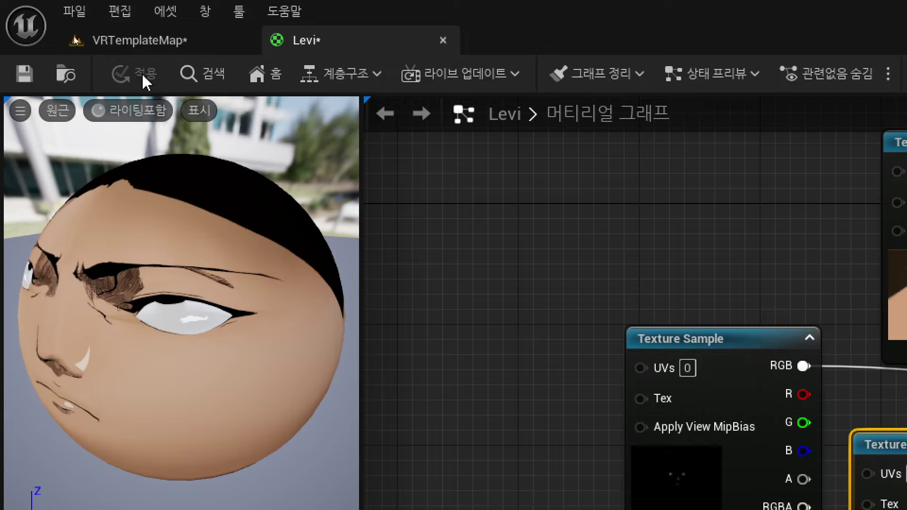
pyautogui.click(27, 73)
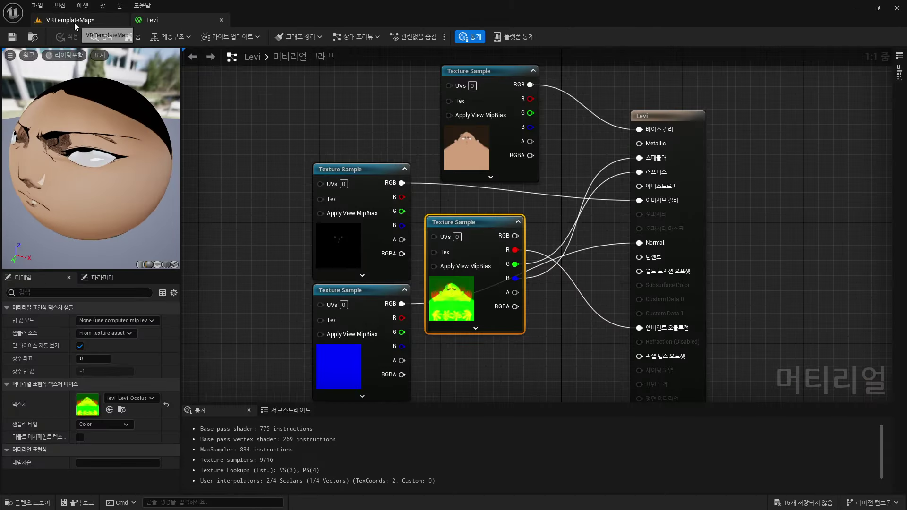
pyautogui.click(84, 22)
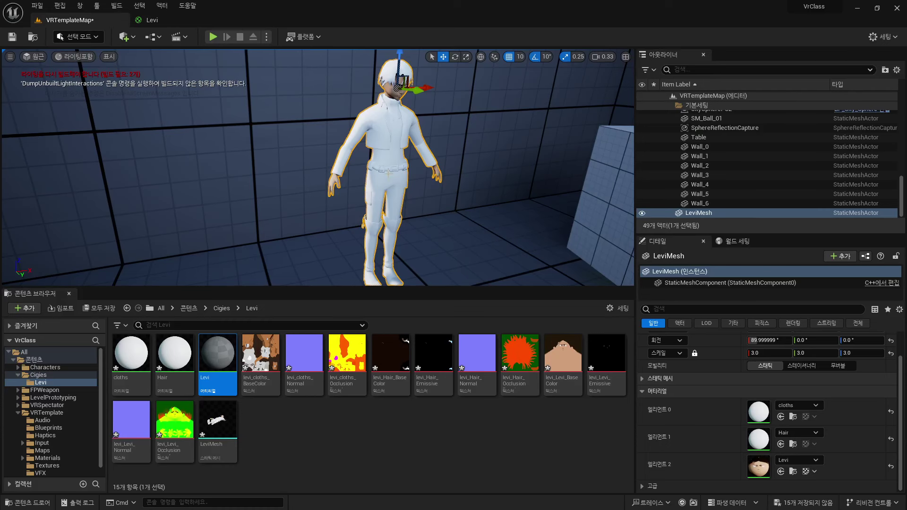
pyautogui.moveTo(492, 156); pyautogui.dragTo(443, 123, button='right')
pyautogui.press('w')
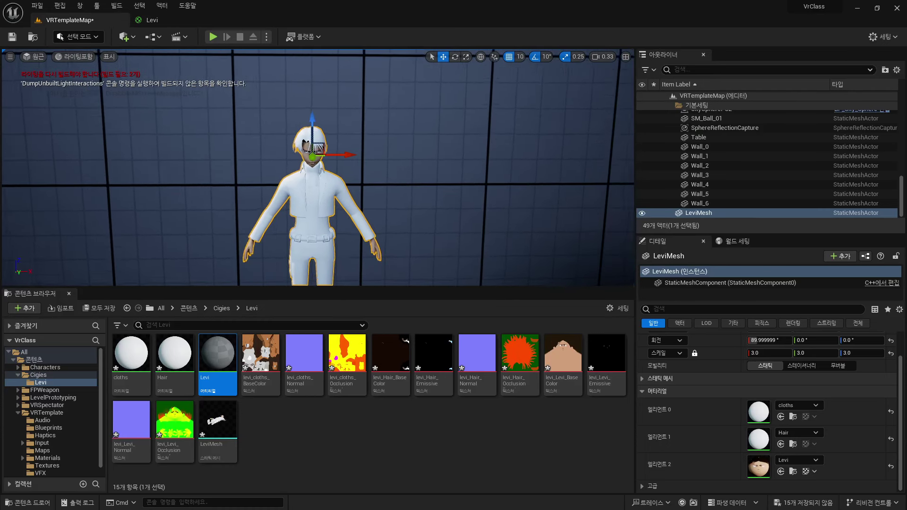
pyautogui.click(475, 154)
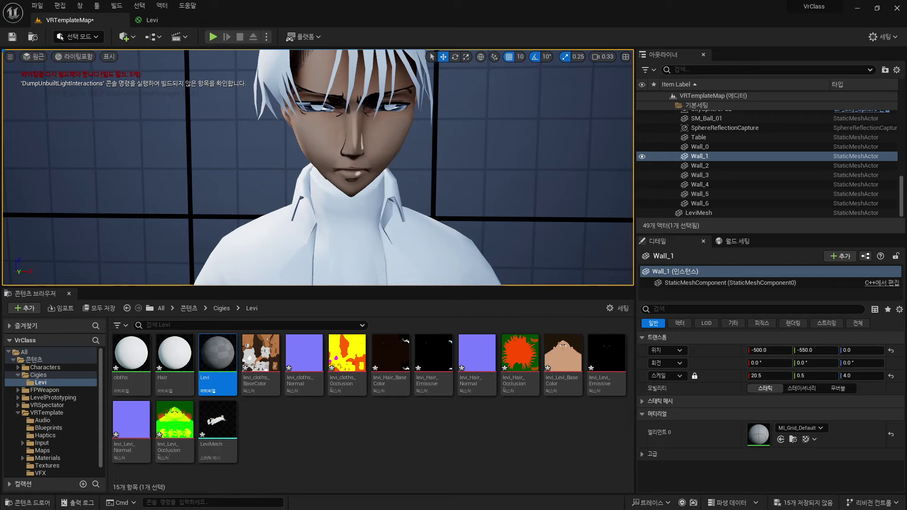
pyautogui.click(152, 20)
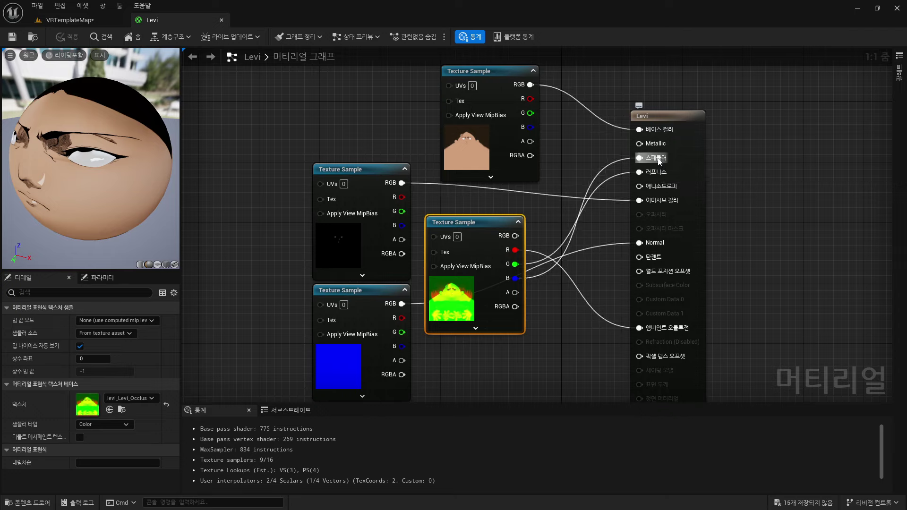
# - Move the occlusion blue channel from Pixel Depth Offset to the Specular input
pyautogui.keyDown('alt'); pyautogui.click(660, 159); pyautogui.keyUp('alt')
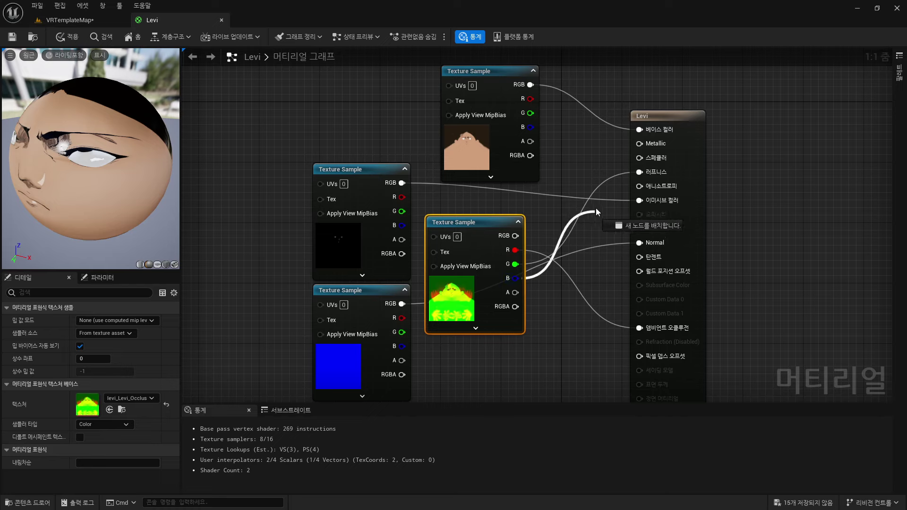
pyautogui.moveTo(596, 208)
pyautogui.mouseDown()
pyautogui.moveTo(647, 157)
pyautogui.moveTo(661, 161)
pyautogui.moveTo(586, 165)
pyautogui.moveTo(593, 143)
pyautogui.moveTo(578, 208)
pyautogui.moveTo(591, 347)
pyautogui.moveTo(640, 358)
pyautogui.mouseUp()
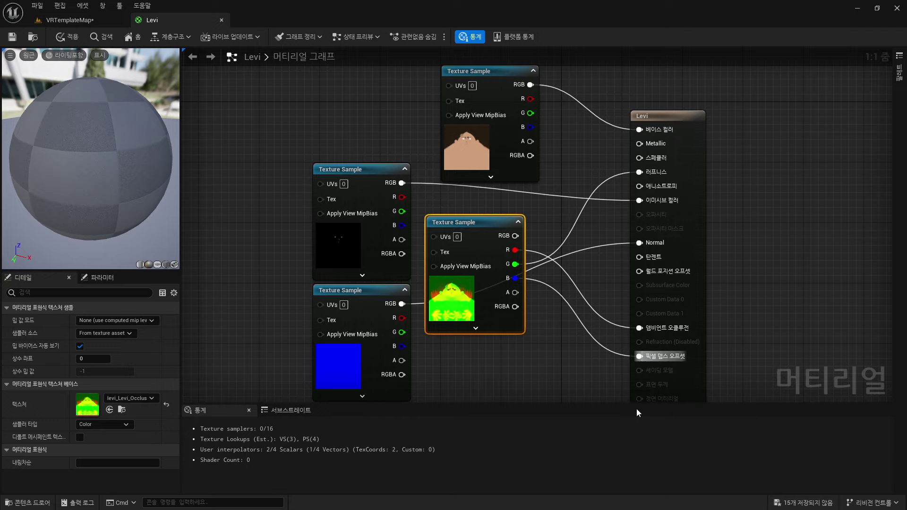
pyautogui.keyDown('alt'); pyautogui.click(664, 362); pyautogui.keyUp('alt')
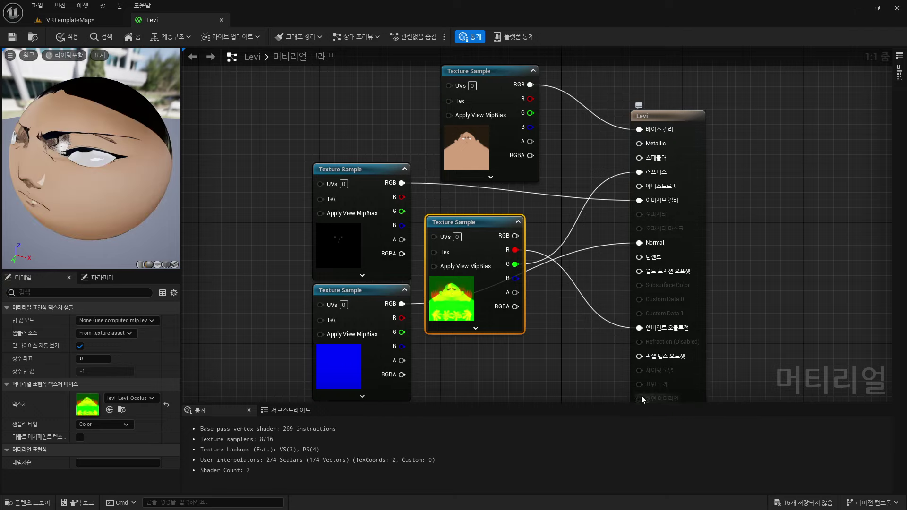
pyautogui.moveTo(515, 279); pyautogui.dragTo(640, 159)
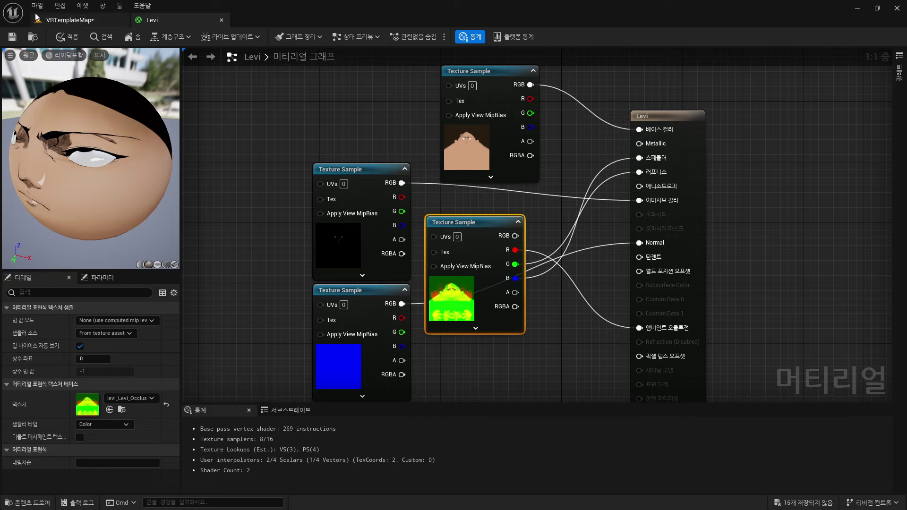
# - Apply and save the Levi material, then open the Hair material from VRTemplateMap's Content Browser
pyautogui.click(69, 32)
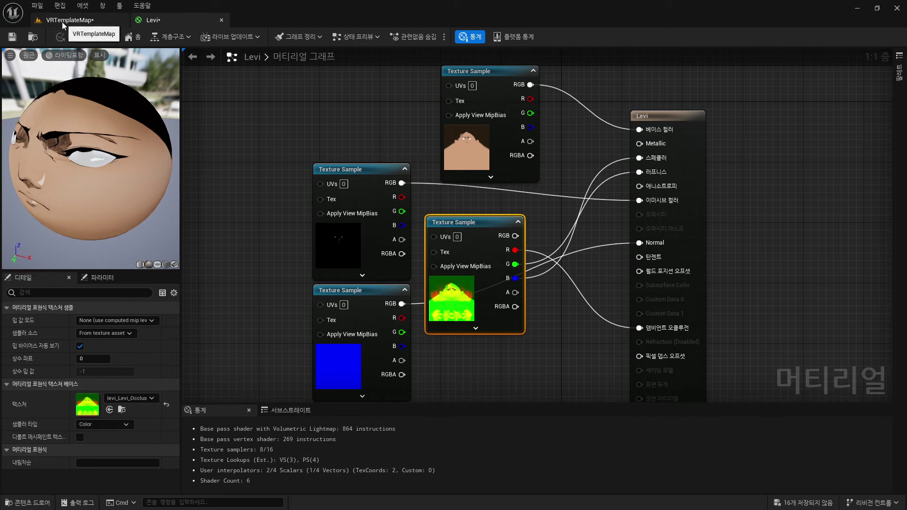
pyautogui.click(12, 38)
pyautogui.click(88, 22)
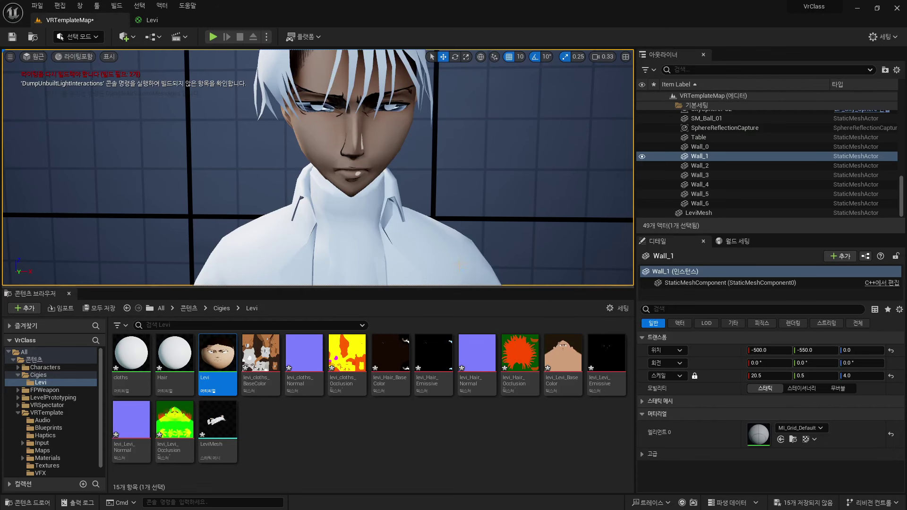
pyautogui.doubleClick(176, 361)
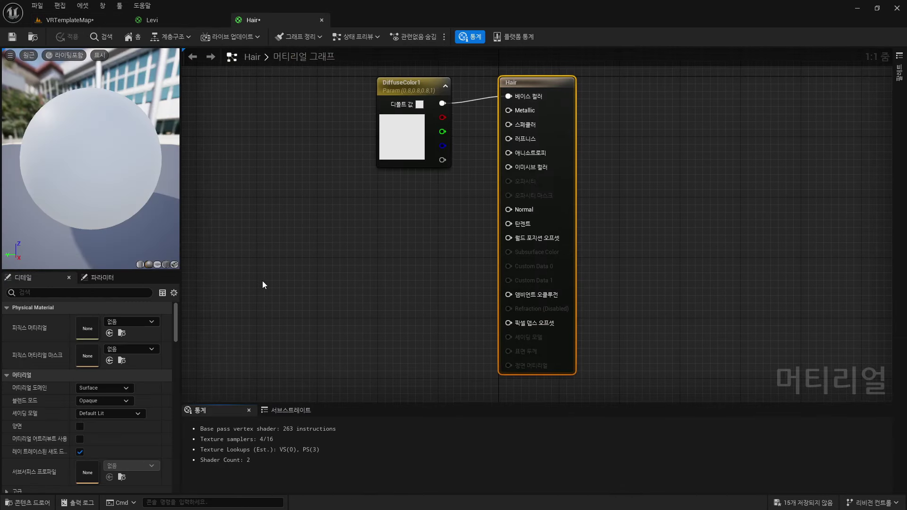
# - Delete Hair's DiffuseColor1 and add four spread-out levi_Hair BaseColor, Emissive, Normal and Occlusion texture nodes
pyautogui.click(411, 83)
pyautogui.press('Delete')
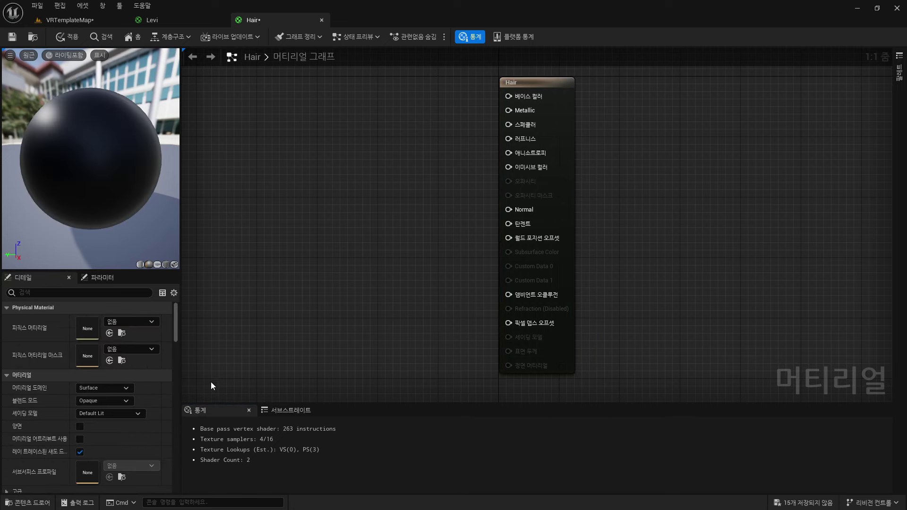
pyautogui.hotkey('ctrl', 'space')
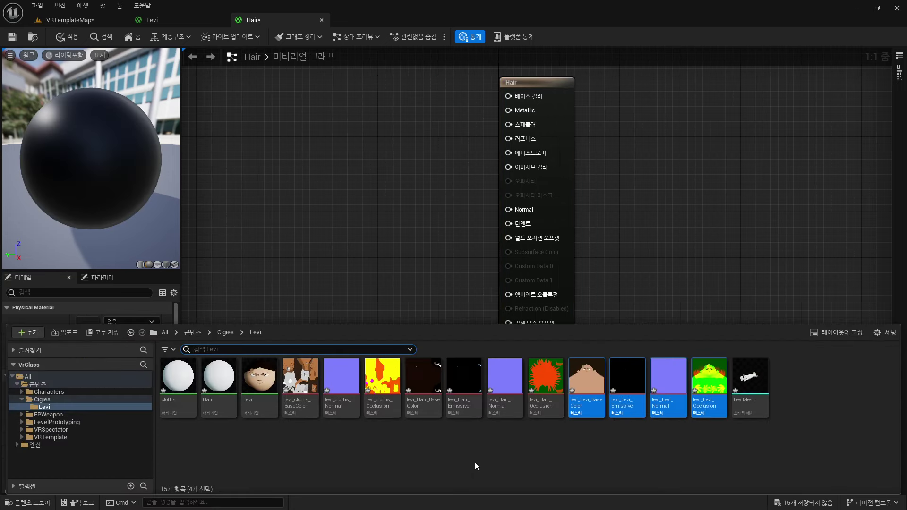
pyautogui.click(443, 415)
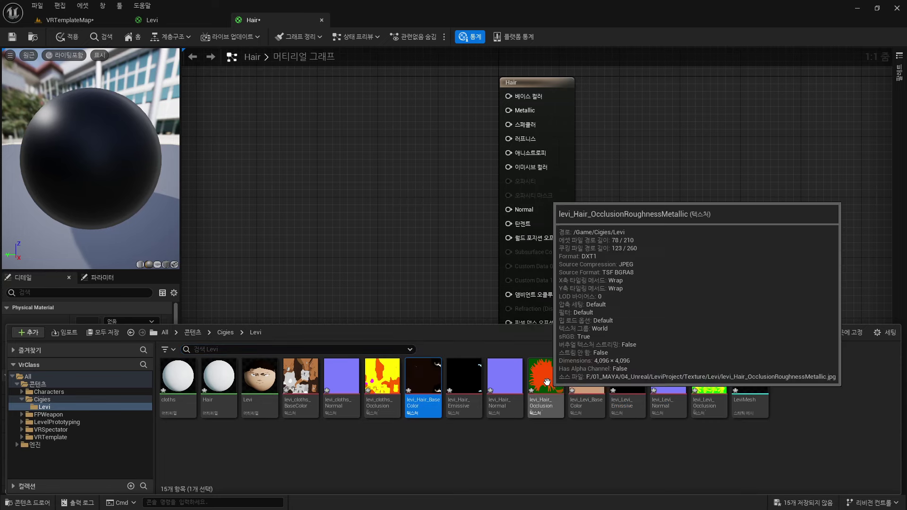
pyautogui.keyDown('shift'); pyautogui.click(546, 380); pyautogui.keyUp('shift')
pyautogui.moveTo(423, 378); pyautogui.dragTo(314, 129)
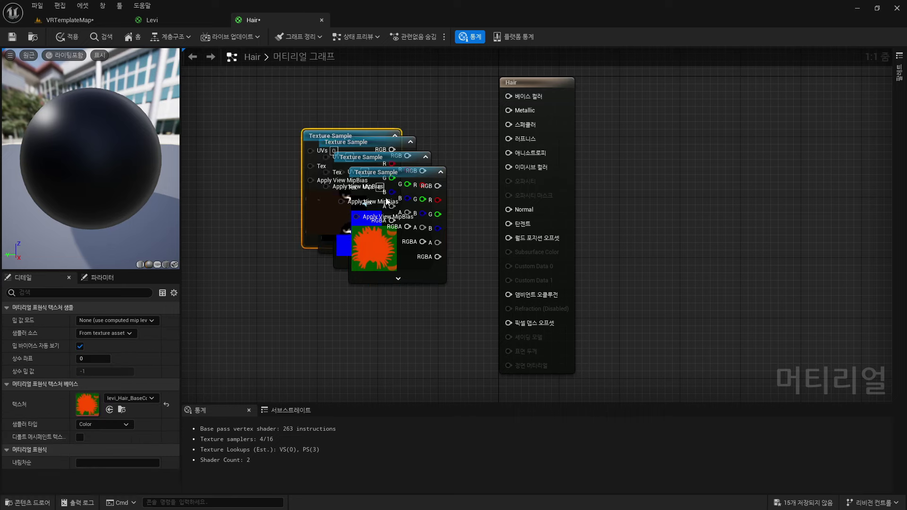
pyautogui.moveTo(401, 156)
pyautogui.mouseDown()
pyautogui.moveTo(327, 226)
pyautogui.moveTo(317, 149)
pyautogui.mouseUp()
pyautogui.moveTo(392, 171)
pyautogui.mouseDown()
pyautogui.moveTo(347, 268)
pyautogui.moveTo(256, 264)
pyautogui.mouseUp()
pyautogui.moveTo(373, 161)
pyautogui.mouseDown()
pyautogui.moveTo(387, 260)
pyautogui.moveTo(380, 284)
pyautogui.mouseUp()
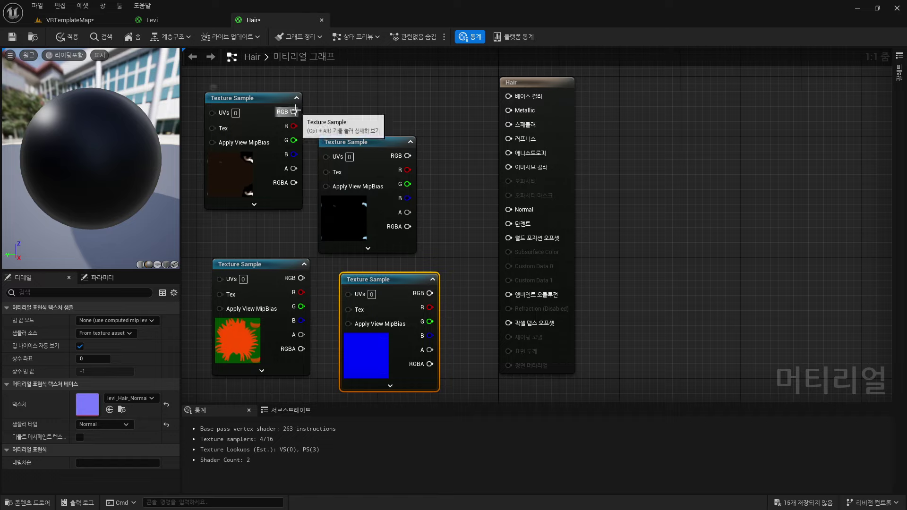
# - Wire the hair BaseColor, Emissive and Normal textures into Base Color, Emissive Color and Normal
pyautogui.moveTo(294, 111); pyautogui.dragTo(508, 101)
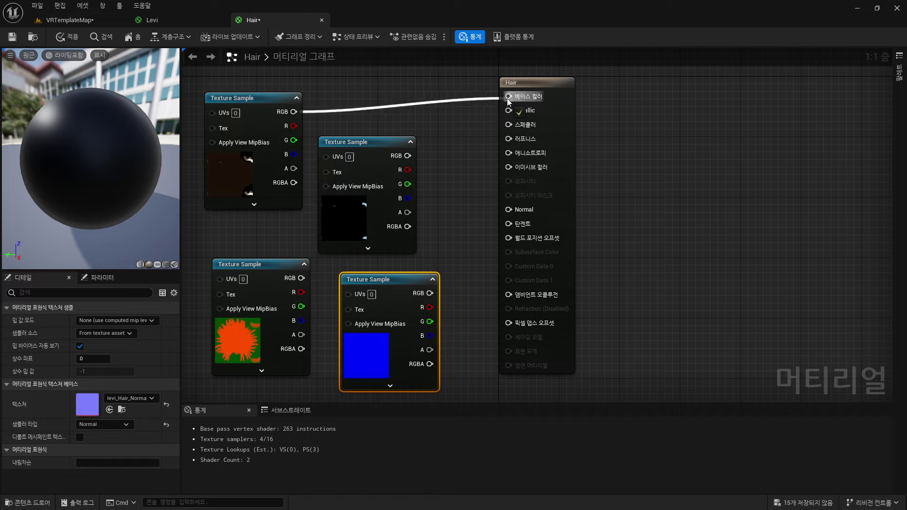
pyautogui.moveTo(360, 143); pyautogui.dragTo(346, 137)
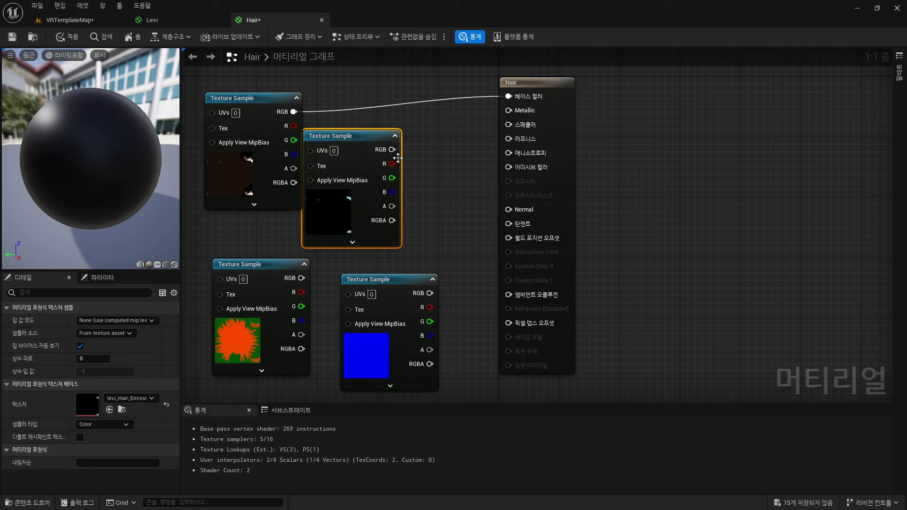
pyautogui.moveTo(392, 149); pyautogui.dragTo(508, 167)
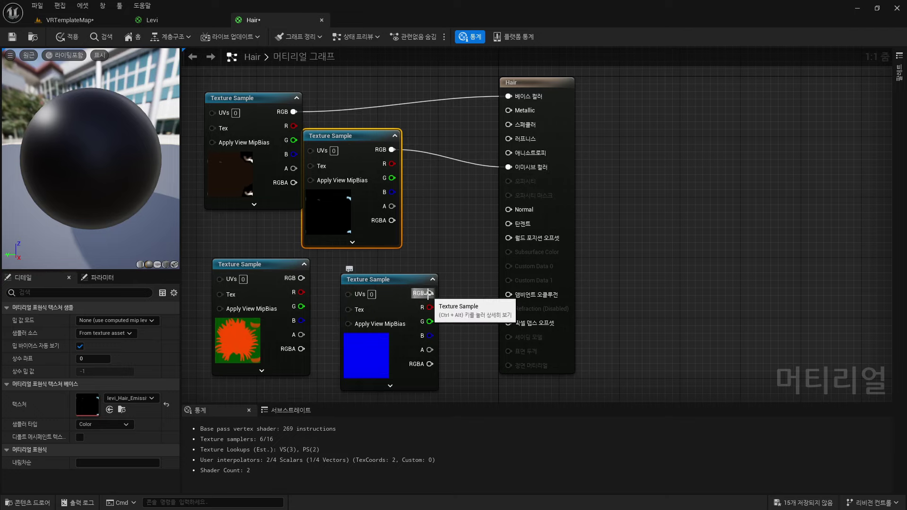
pyautogui.moveTo(429, 292); pyautogui.dragTo(508, 209)
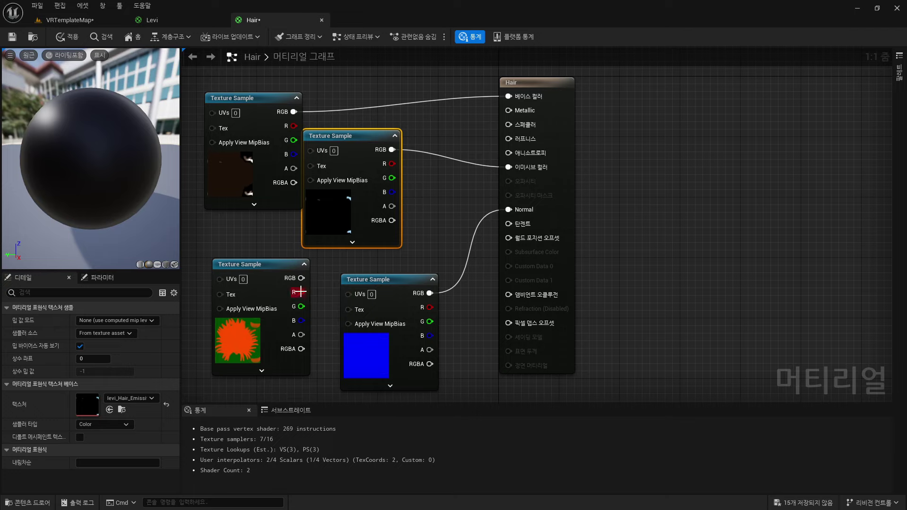
# - Route the hair occlusion R, G, B channels to Ambient Occlusion, Roughness and Specular, then apply
pyautogui.moveTo(299, 291)
pyautogui.mouseDown()
pyautogui.moveTo(504, 310)
pyautogui.moveTo(509, 294)
pyautogui.mouseUp()
pyautogui.moveTo(301, 306); pyautogui.dragTo(508, 138)
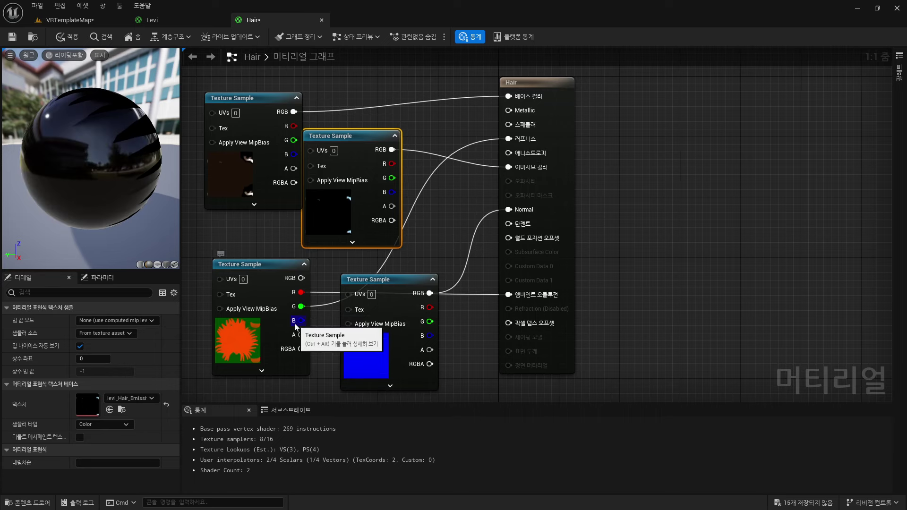
pyautogui.moveTo(296, 324); pyautogui.dragTo(508, 124)
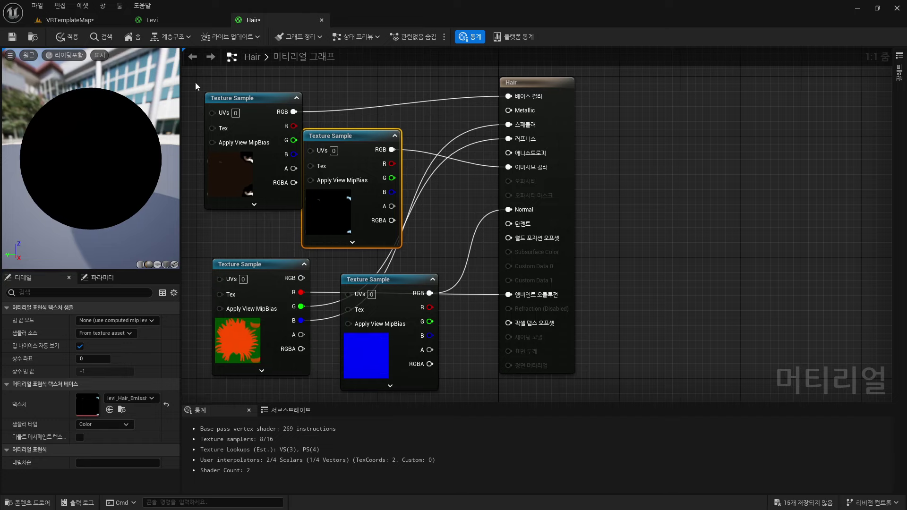
pyautogui.click(71, 38)
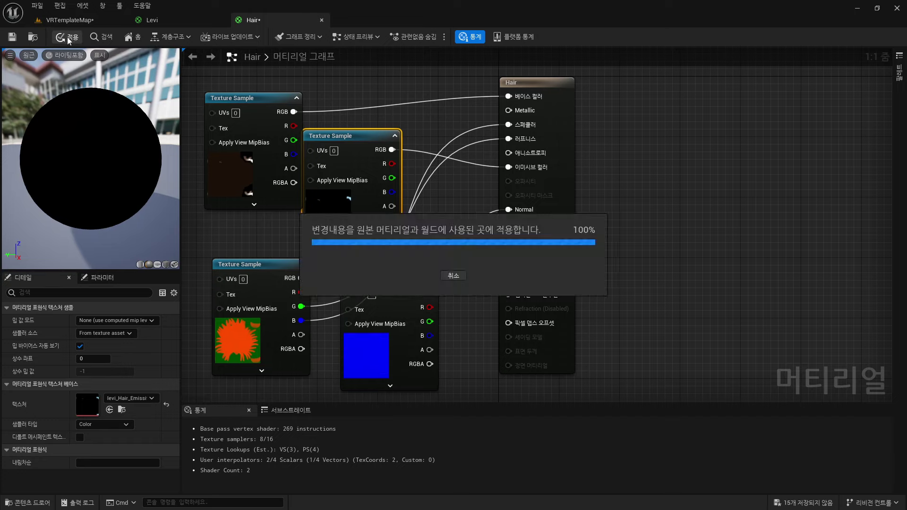
# - Save the Hair material, then frame the whole dark-haired character front-on in VRTemplateMap
pyautogui.click(17, 37)
pyautogui.click(87, 22)
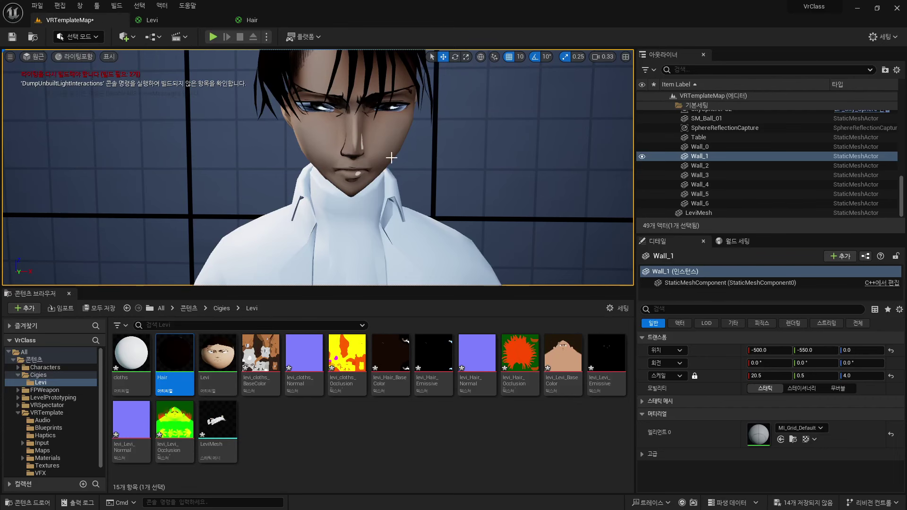
pyautogui.moveTo(446, 146)
pyautogui.mouseDown(button='right')
pyautogui.moveTo(428, 134)
pyautogui.moveTo(444, 137)
pyautogui.moveTo(406, 140)
pyautogui.moveTo(425, 141)
pyautogui.mouseUp(button='right')
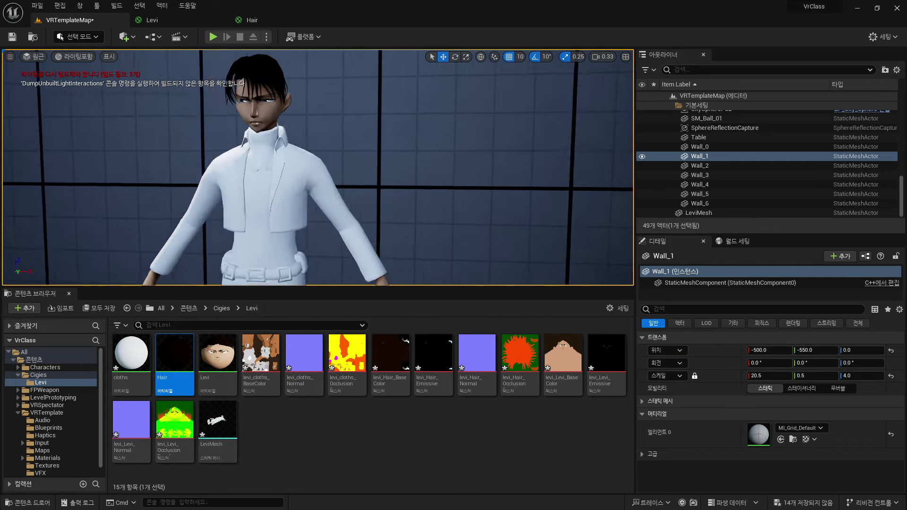
pyautogui.moveTo(426, 141); pyautogui.dragTo(432, 146, button='right')
# - In the cloths material, replace DiffuseColor1 with the cloths base colour, normal and occlusion textures
pyautogui.doubleClick(132, 359)
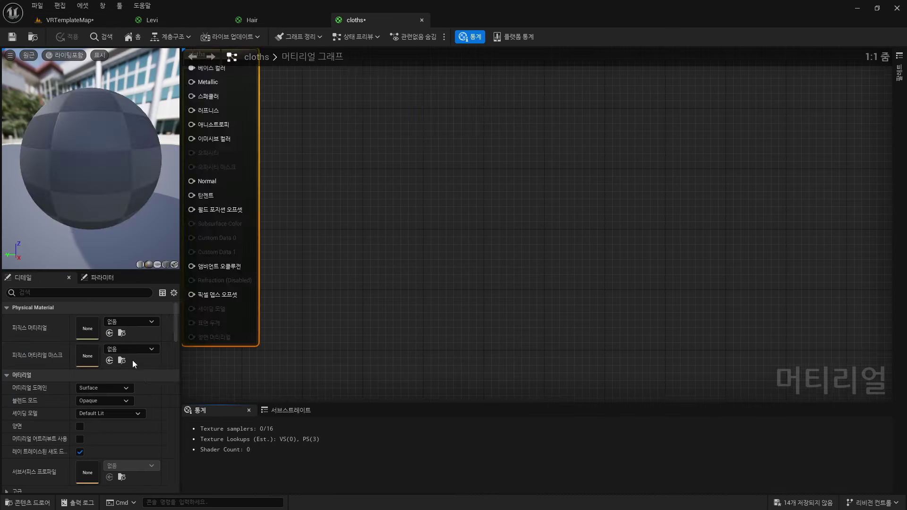
pyautogui.click(419, 111)
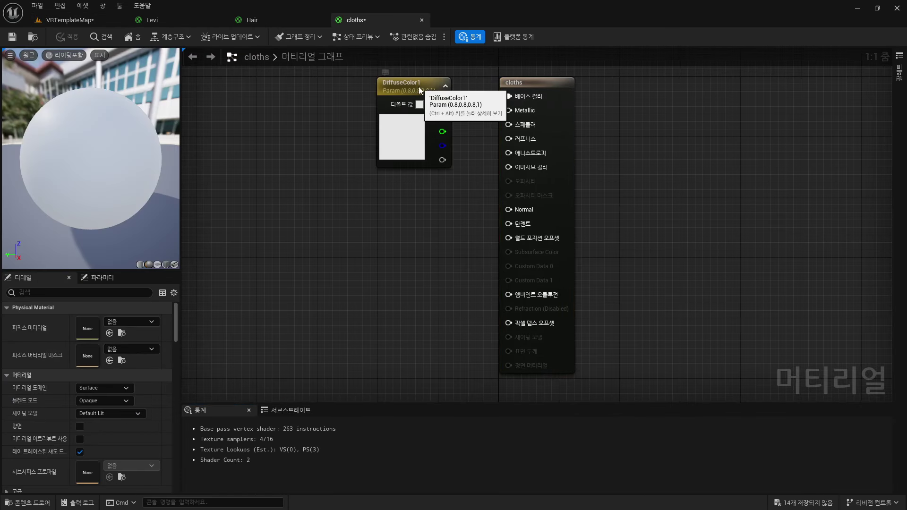
pyautogui.press('Delete')
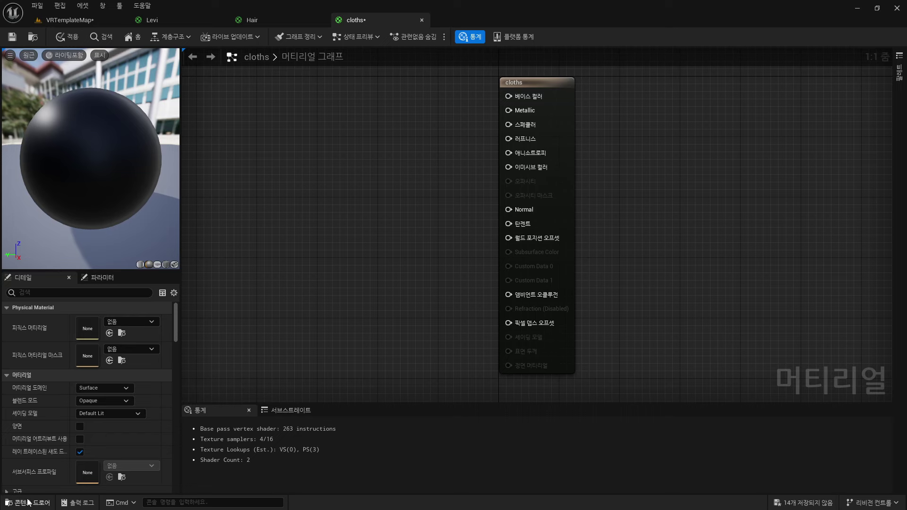
pyautogui.click(29, 503)
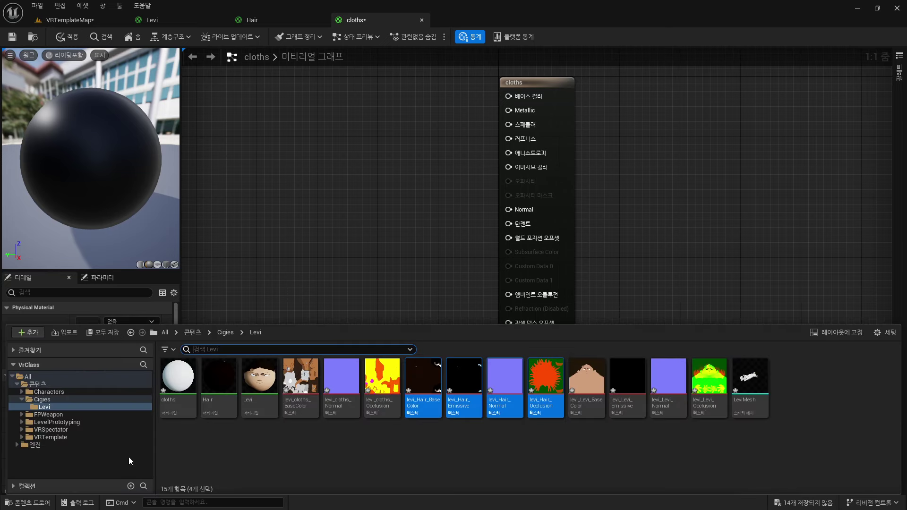
pyautogui.click(317, 399)
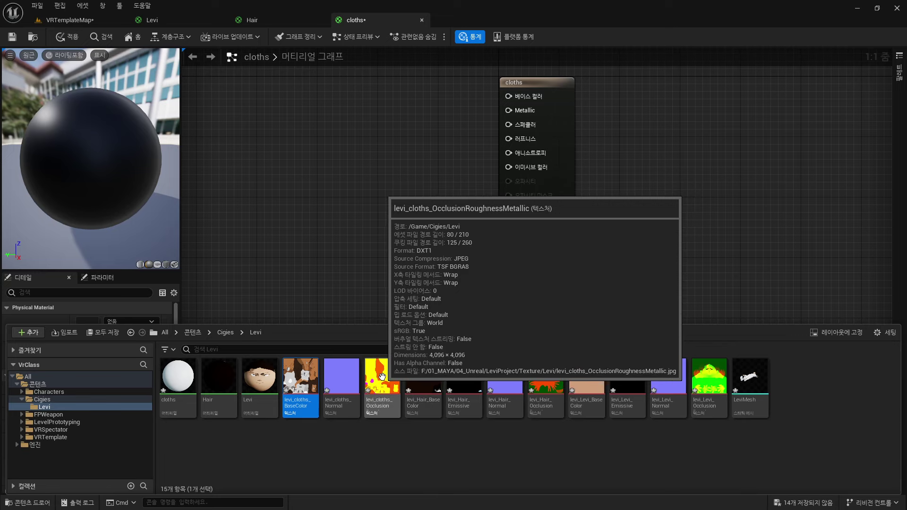
pyautogui.keyDown('shift'); pyautogui.click(381, 376); pyautogui.keyUp('shift')
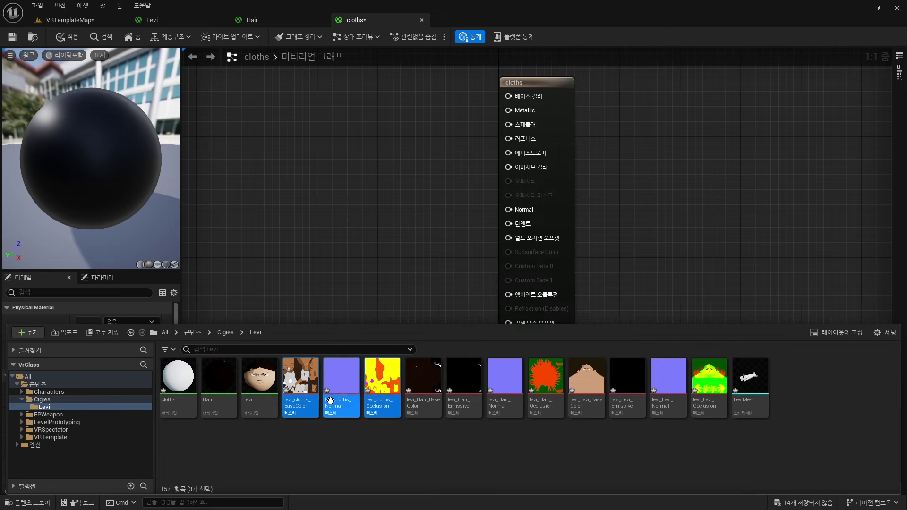
pyautogui.moveTo(330, 400); pyautogui.dragTo(260, 103)
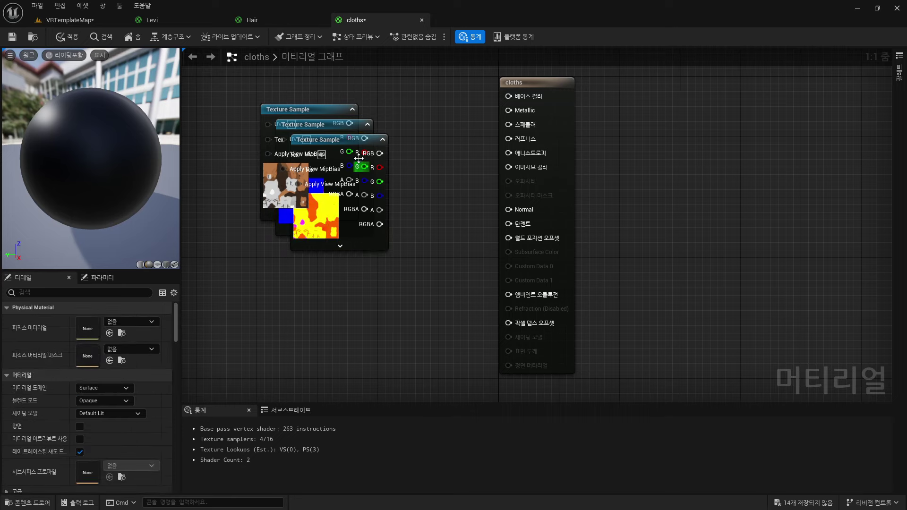
pyautogui.moveTo(316, 142); pyautogui.dragTo(284, 131)
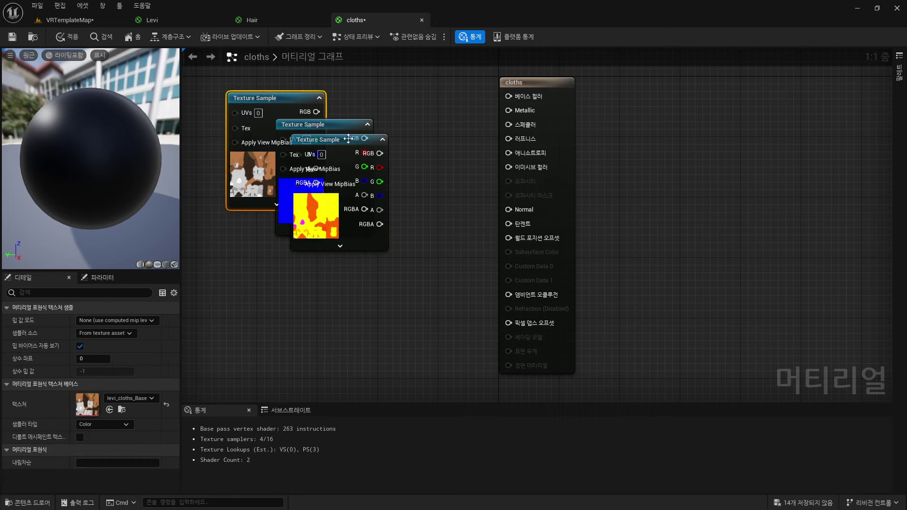
pyautogui.moveTo(335, 172); pyautogui.dragTo(286, 300)
pyautogui.moveTo(343, 124)
pyautogui.mouseDown()
pyautogui.moveTo(407, 106)
pyautogui.moveTo(372, 166)
pyautogui.mouseUp()
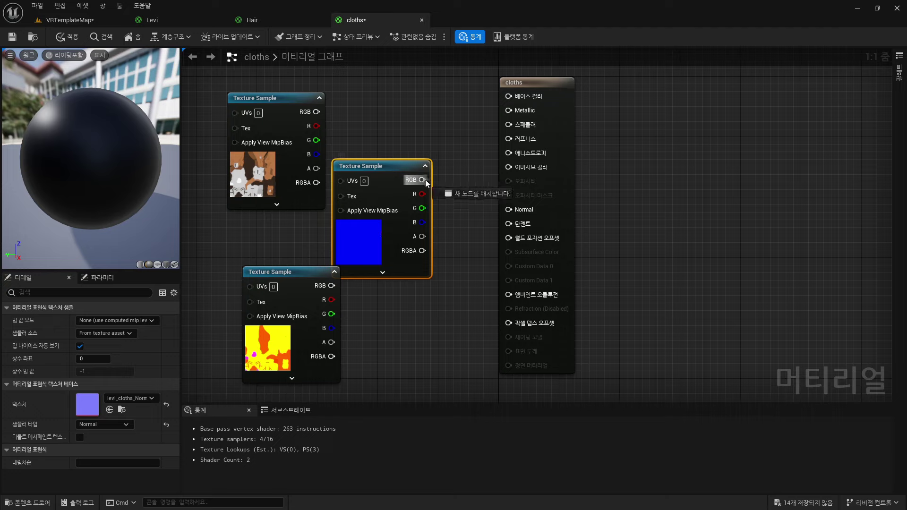
# - Wire the normal map to Normal, mask B/G/R to Specular/Roughness/AO, and colour to Base Color; apply and save
pyautogui.moveTo(504, 210); pyautogui.dragTo(506, 210)
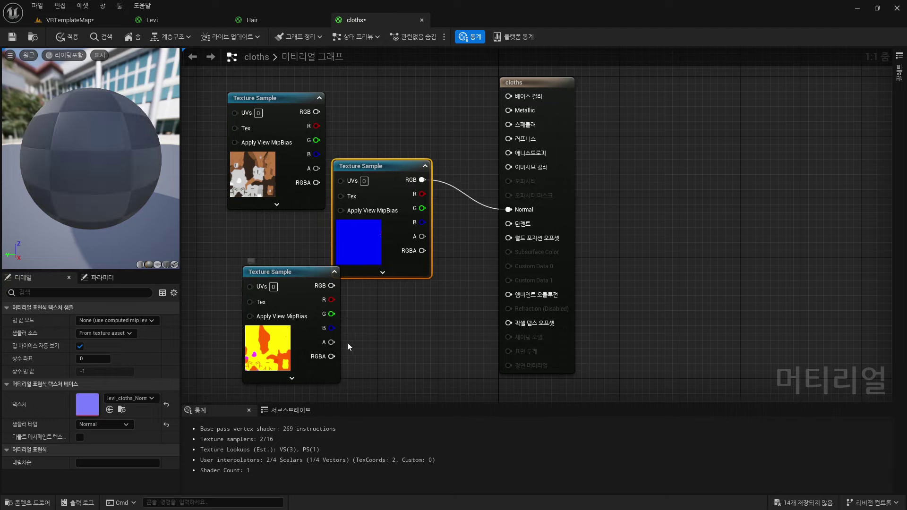
pyautogui.moveTo(333, 330); pyautogui.dragTo(346, 329)
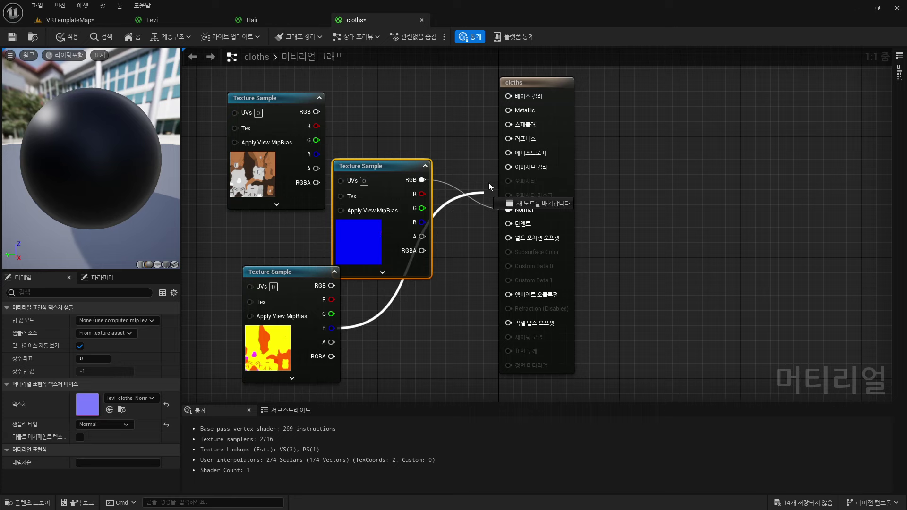
pyautogui.moveTo(467, 292); pyautogui.dragTo(508, 124)
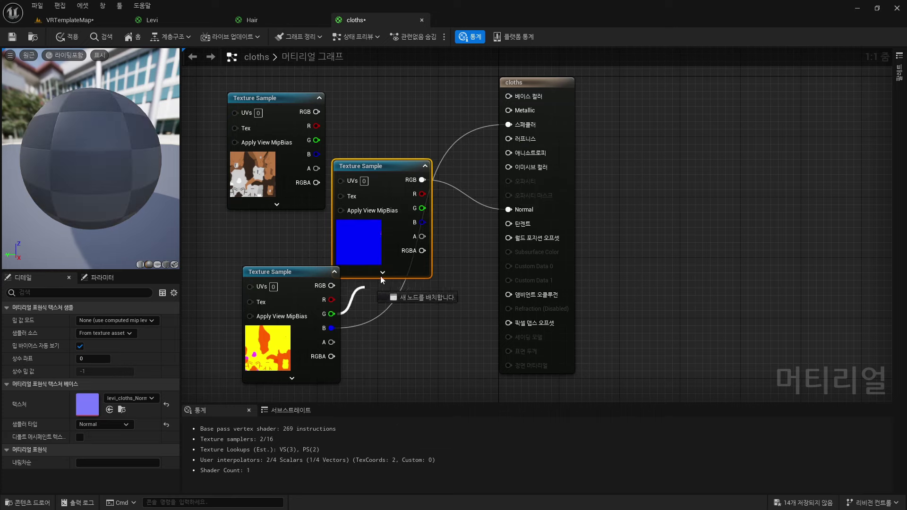
pyautogui.moveTo(330, 314); pyautogui.dragTo(508, 139)
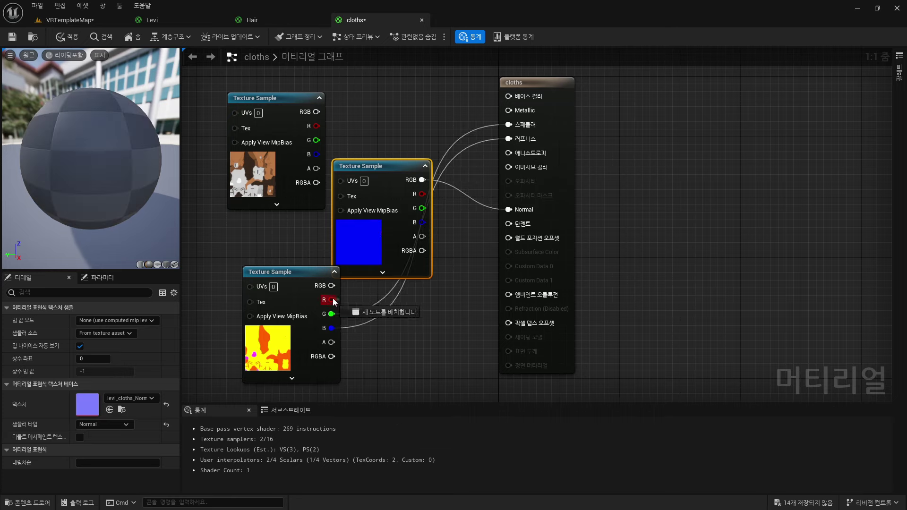
pyautogui.moveTo(331, 299); pyautogui.dragTo(508, 294)
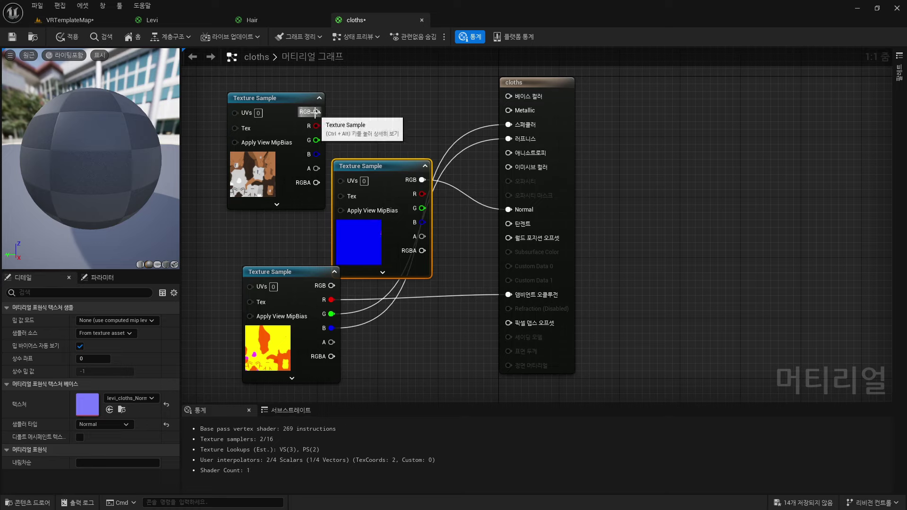
pyautogui.moveTo(316, 112); pyautogui.dragTo(509, 96)
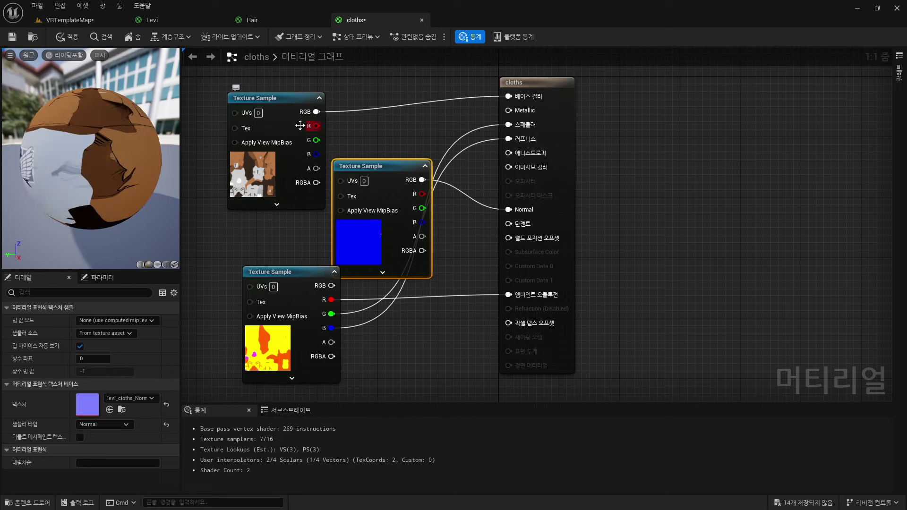
pyautogui.click(70, 37)
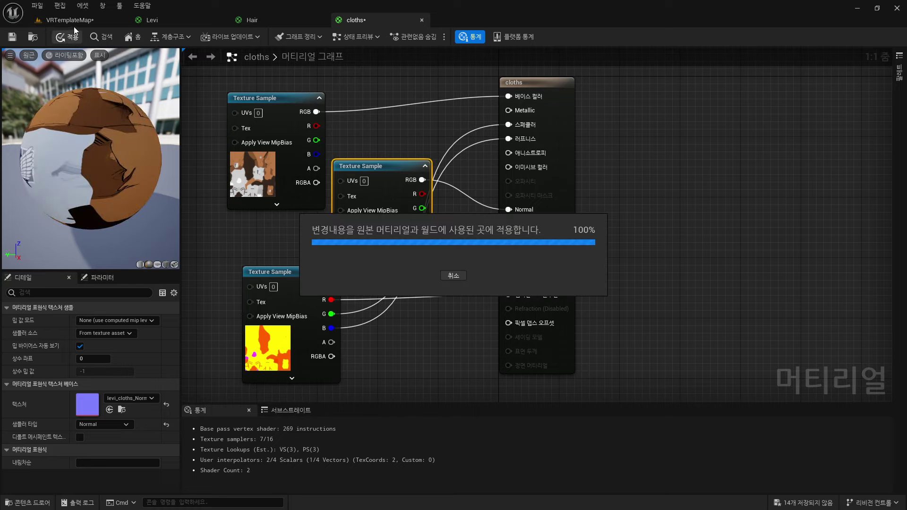
pyautogui.click(18, 39)
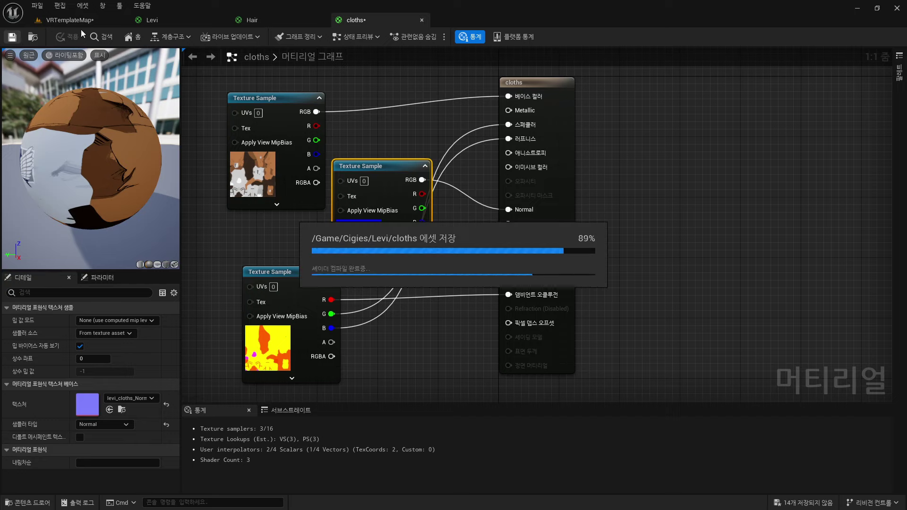
pyautogui.click(69, 21)
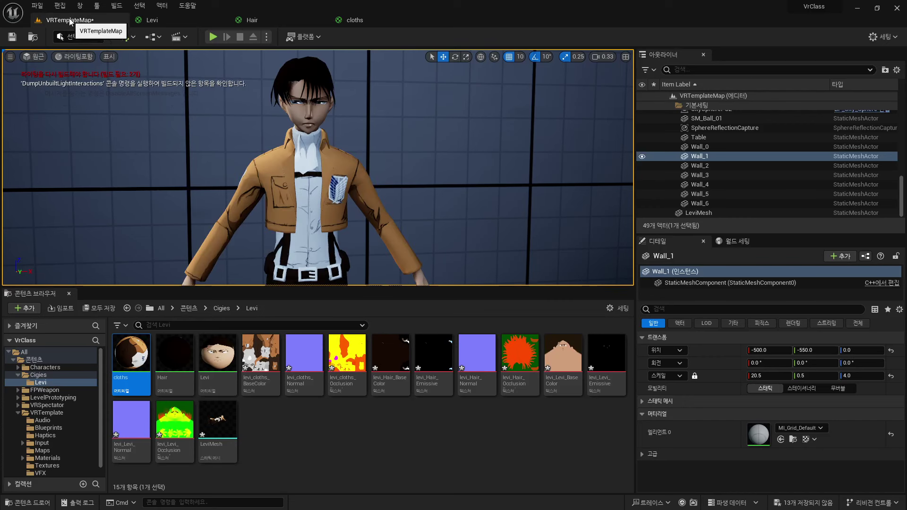
pyautogui.moveTo(317, 167)
pyautogui.mouseDown(button='right')
pyautogui.moveTo(303, 156)
pyautogui.moveTo(314, 163)
pyautogui.mouseUp(button='right')
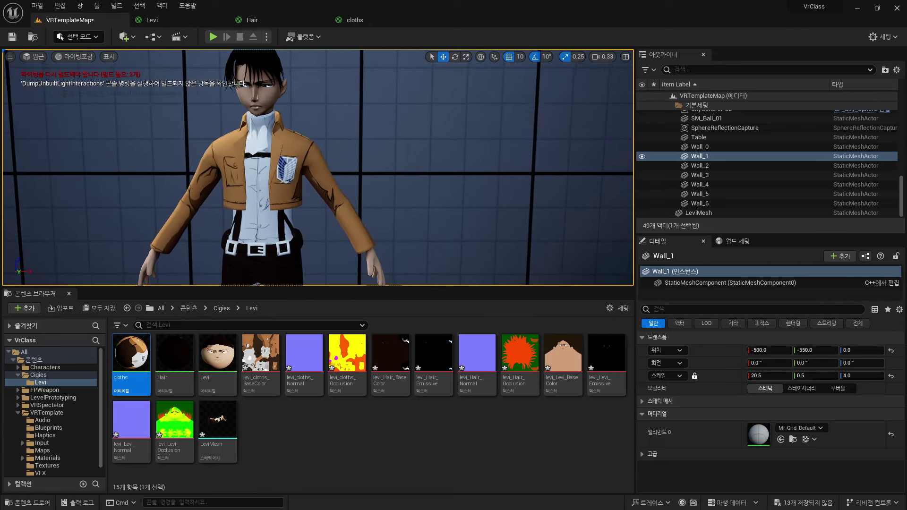
pyautogui.moveTo(314, 162); pyautogui.dragTo(312, 161)
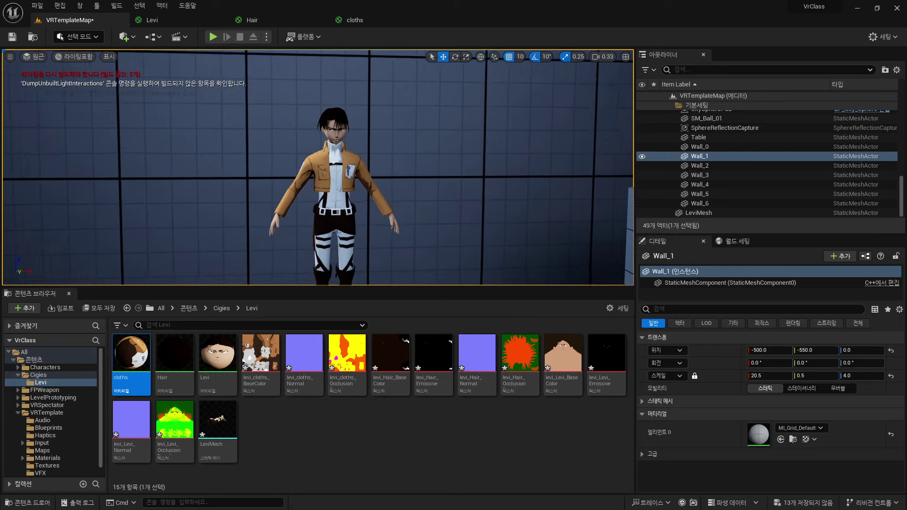
pyautogui.moveTo(424, 173); pyautogui.dragTo(424, 172, button='right')
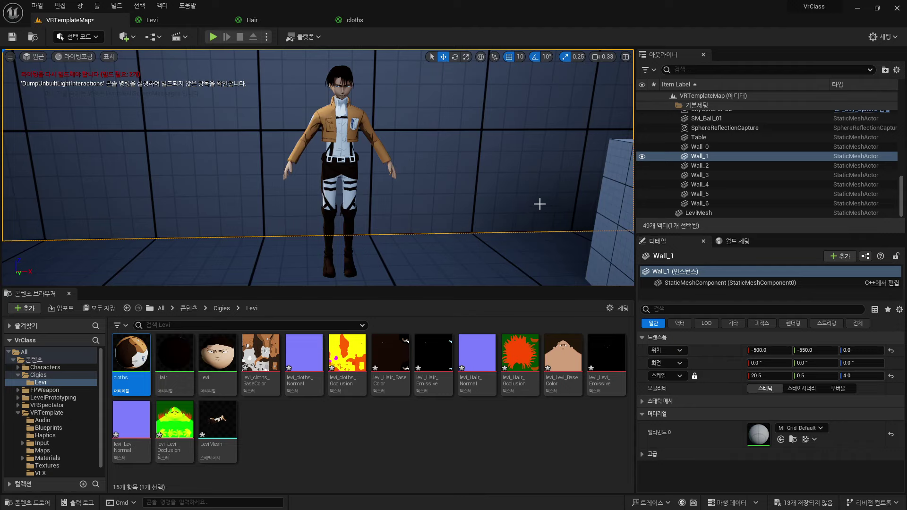
pyautogui.moveTo(902, 194); pyautogui.dragTo(903, 110)
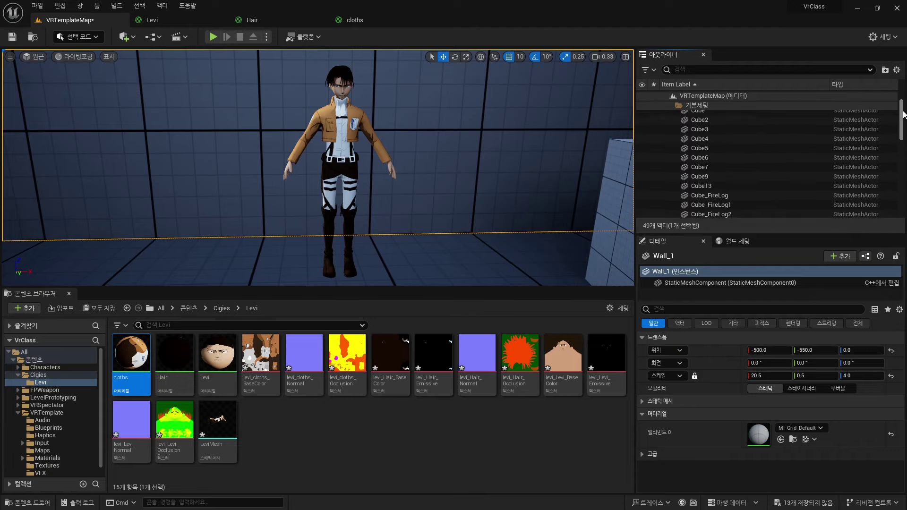
pyautogui.click(672, 105)
pyautogui.click(699, 115)
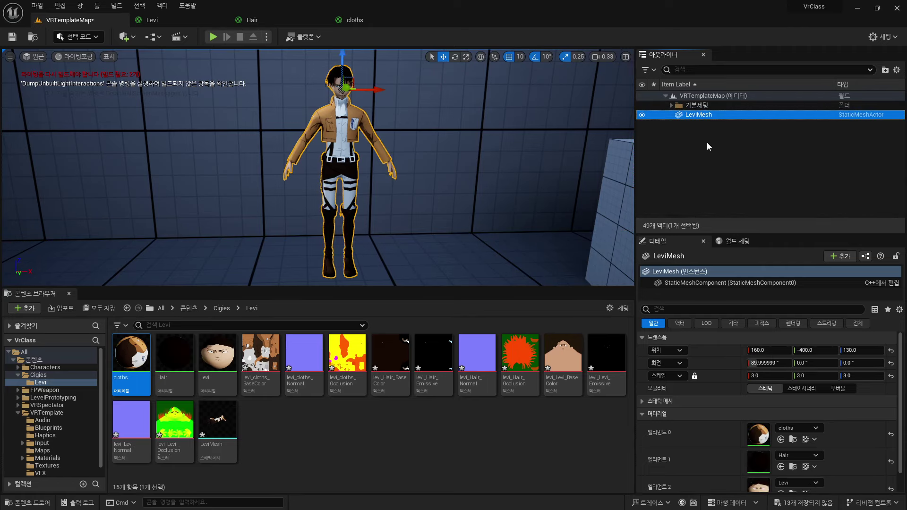
pyautogui.click(661, 123)
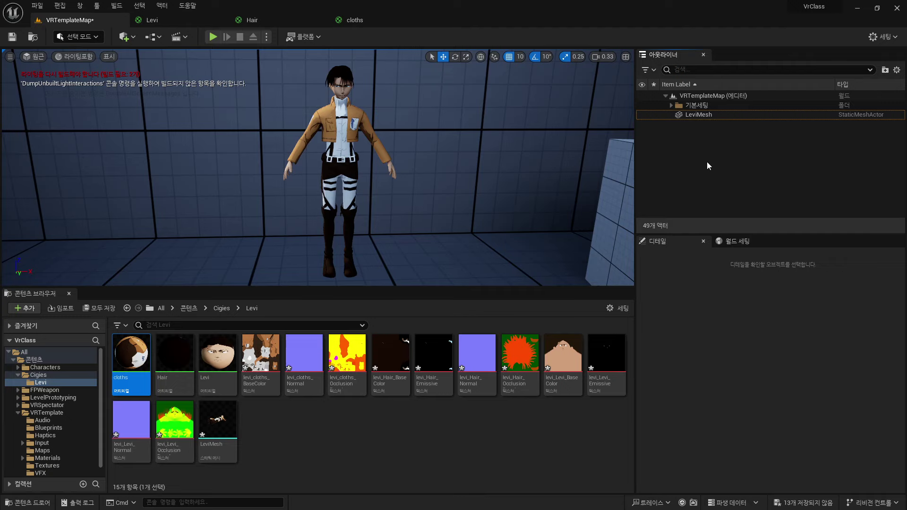
pyautogui.click(699, 115)
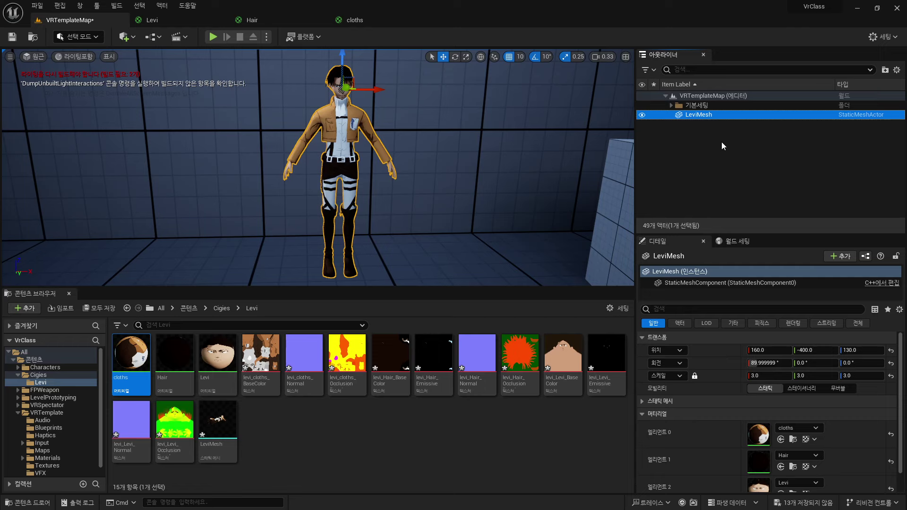
pyautogui.click(688, 126)
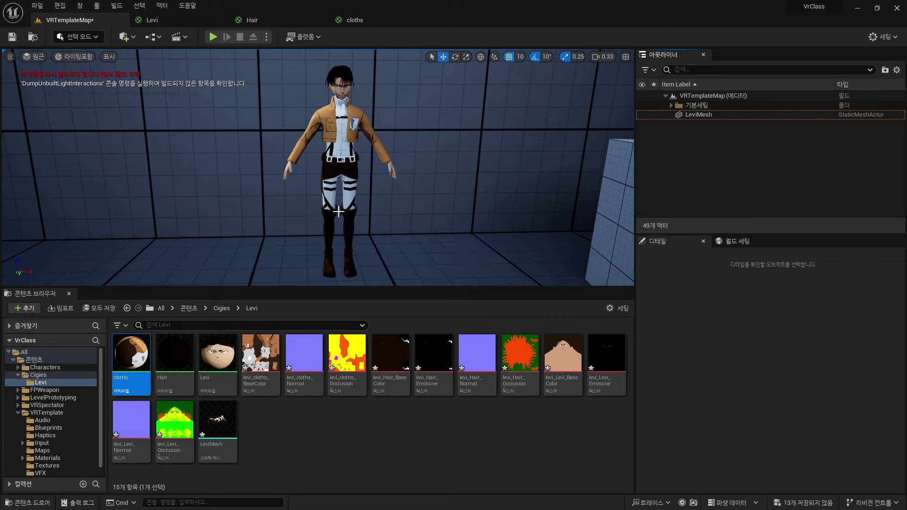
pyautogui.click(351, 147)
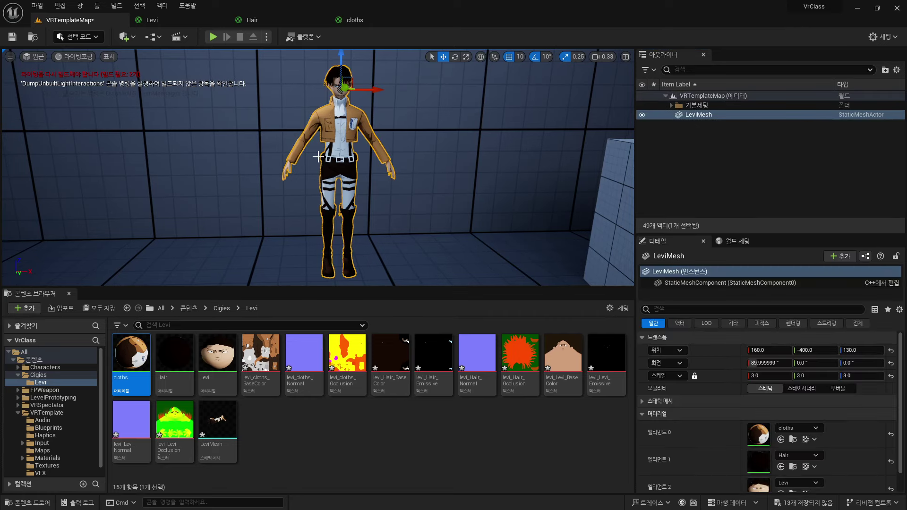
pyautogui.click(452, 121)
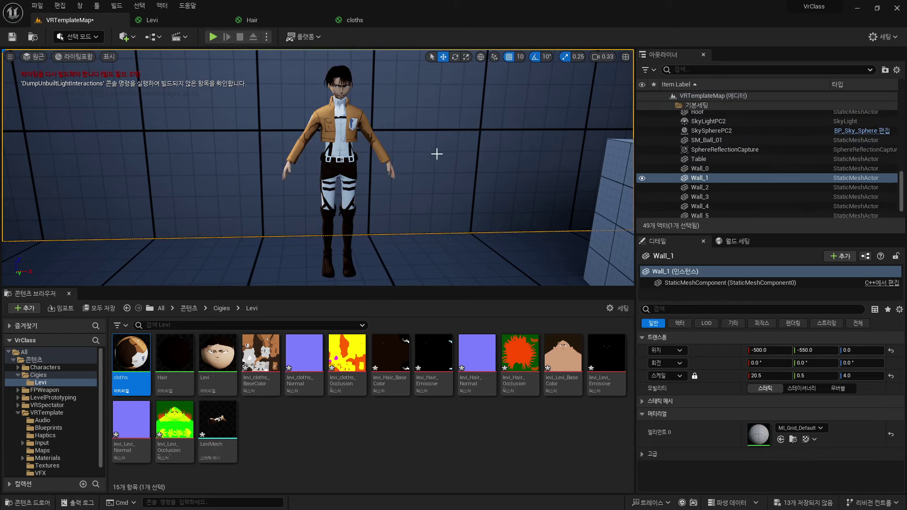
# - Browse to Wall_1's mesh asset, then collapse the 기본세팅 folder and clear the selections
pyautogui.rightClick(439, 124)
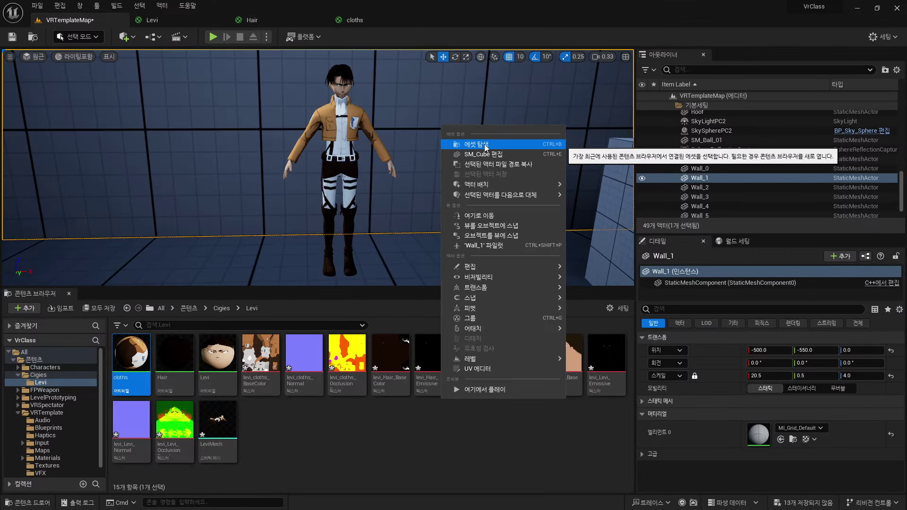
pyautogui.click(489, 147)
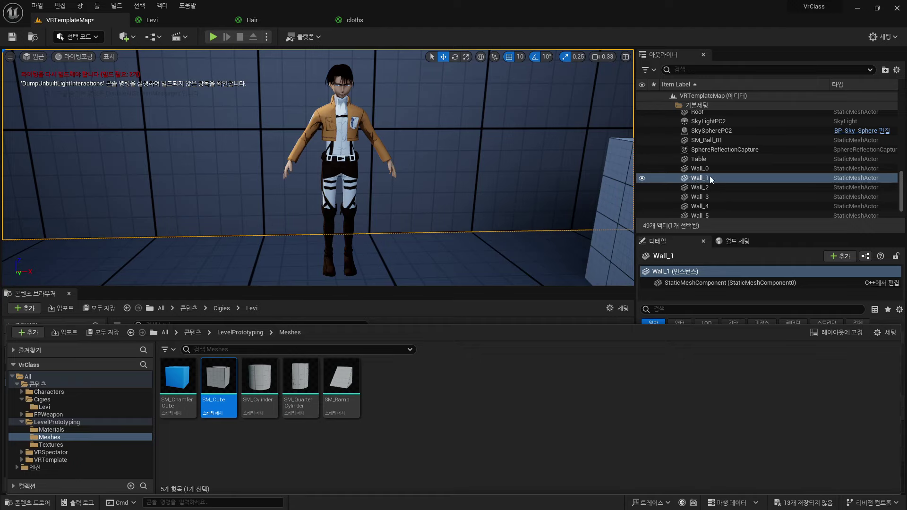
pyautogui.click(679, 106)
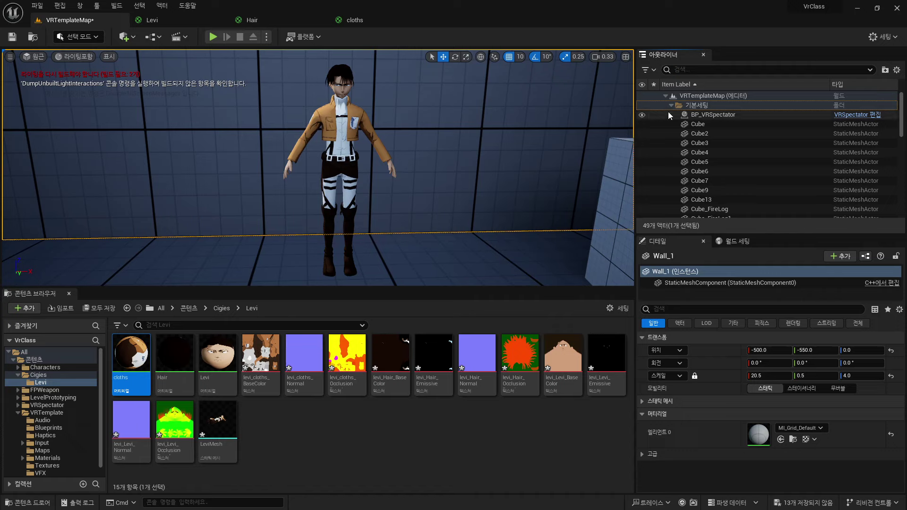
pyautogui.click(671, 105)
pyautogui.click(694, 154)
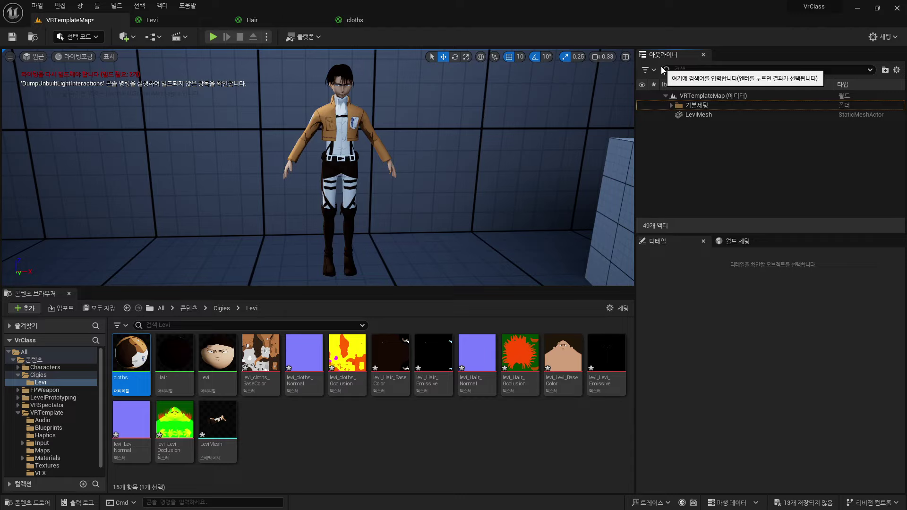
pyautogui.click(273, 466)
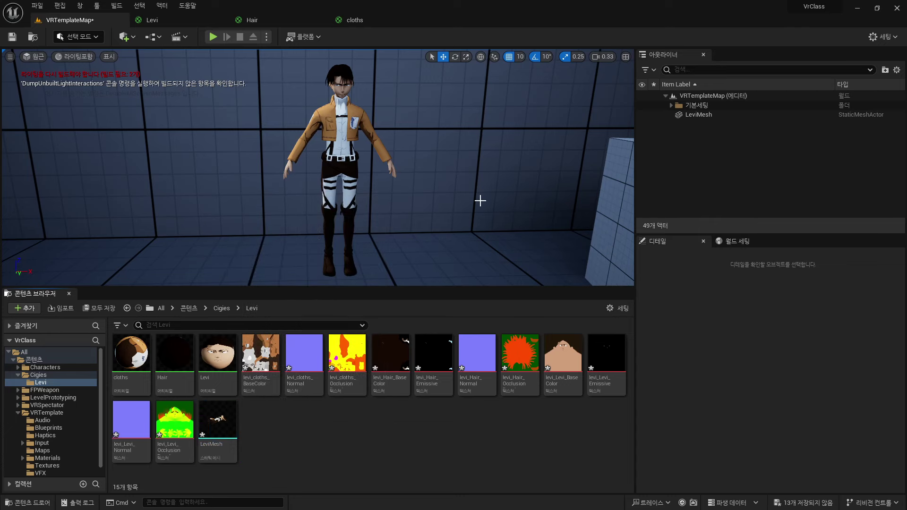
pyautogui.scroll(-5, 480, 200)
pyautogui.moveTo(480, 200); pyautogui.dragTo(518, 188, button='right')
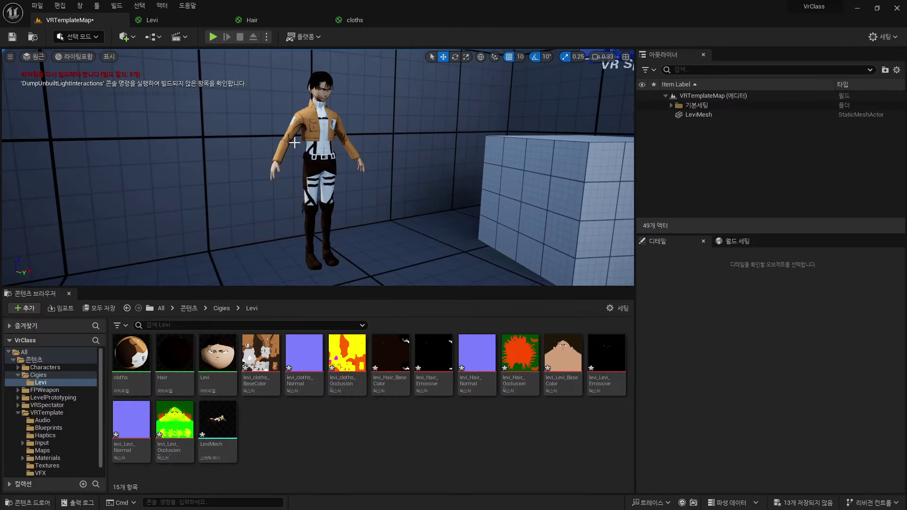
pyautogui.moveTo(295, 143); pyautogui.dragTo(295, 142, button='right')
pyautogui.click(295, 142)
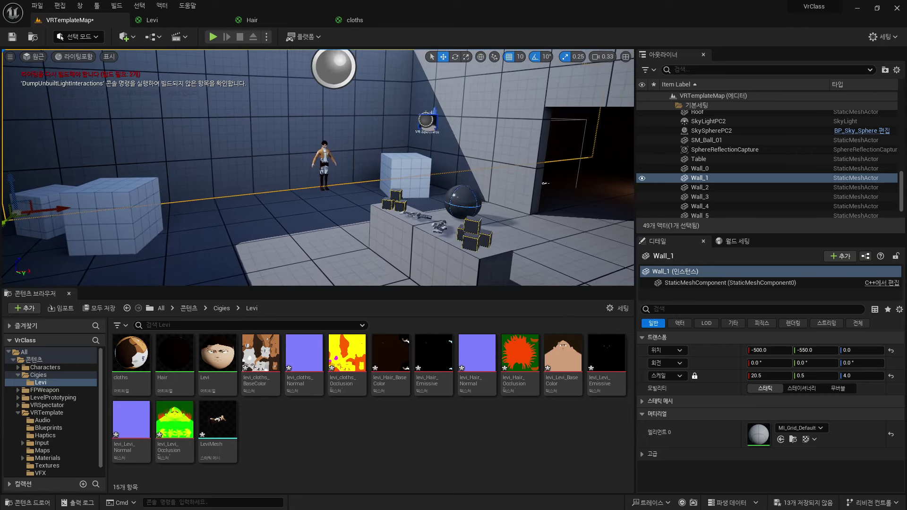
pyautogui.moveTo(439, 146); pyautogui.dragTo(439, 189, button='right')
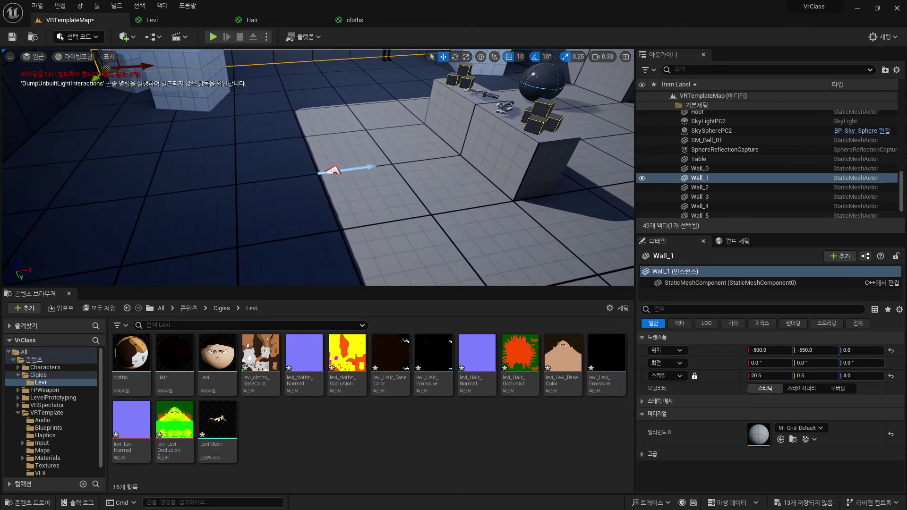
pyautogui.moveTo(324, 160); pyautogui.dragTo(348, 165, button='right')
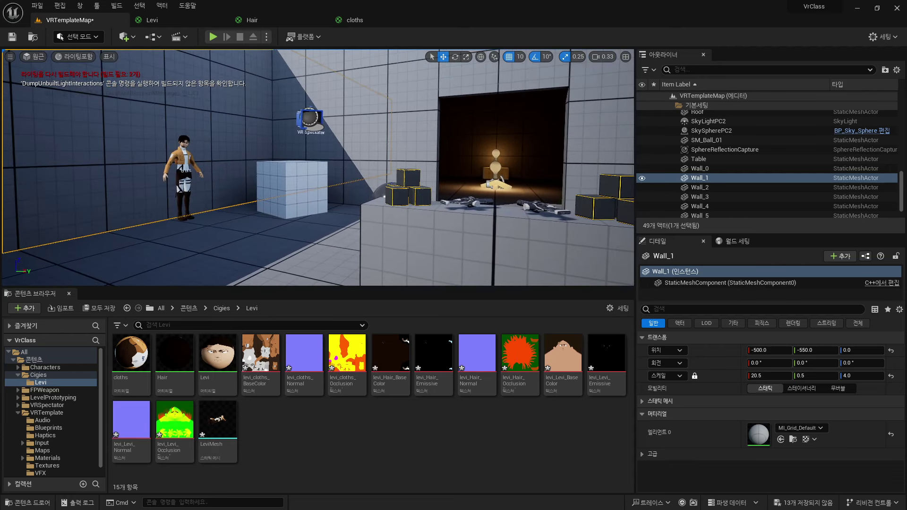
pyautogui.moveTo(468, 91); pyautogui.dragTo(468, 90, button='right')
pyautogui.moveTo(522, 130); pyautogui.dragTo(522, 131, button='right')
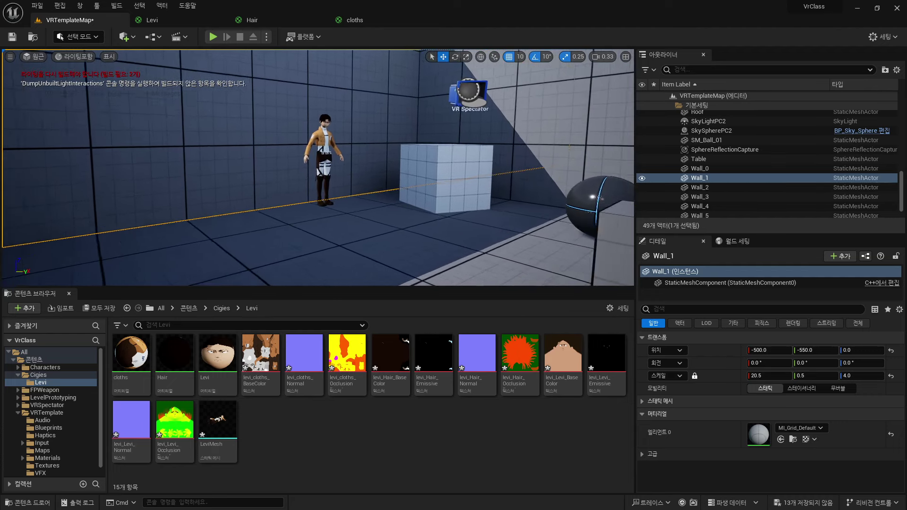
pyautogui.scroll(5, 496, 113)
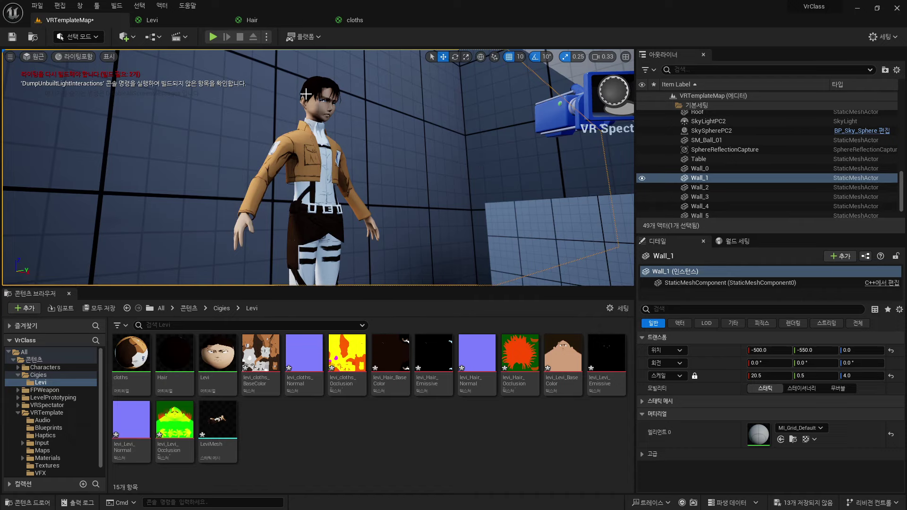
pyautogui.moveTo(481, 168); pyautogui.dragTo(480, 168, button='right')
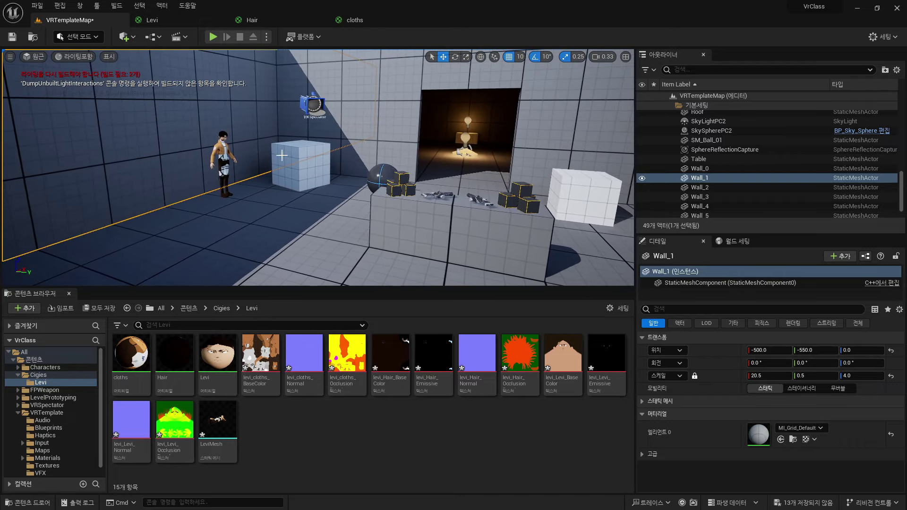
pyautogui.moveTo(418, 176); pyautogui.dragTo(388, 190, button='right')
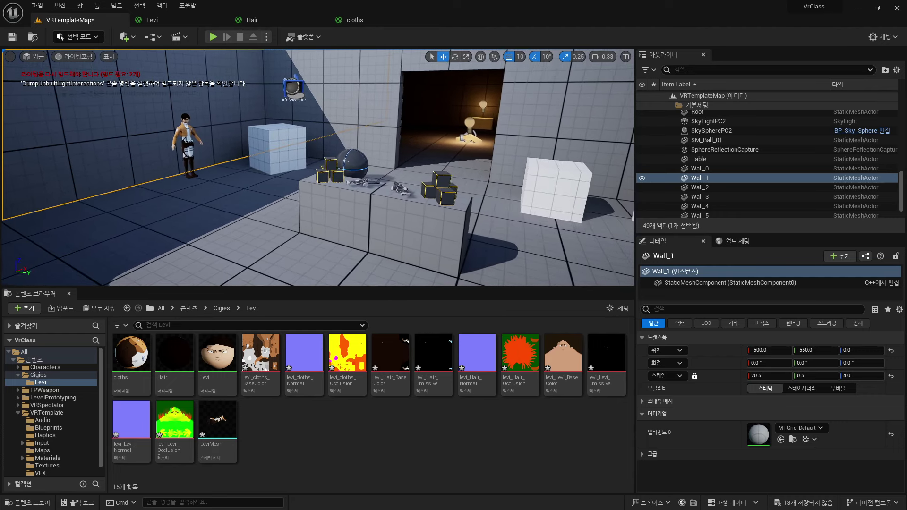